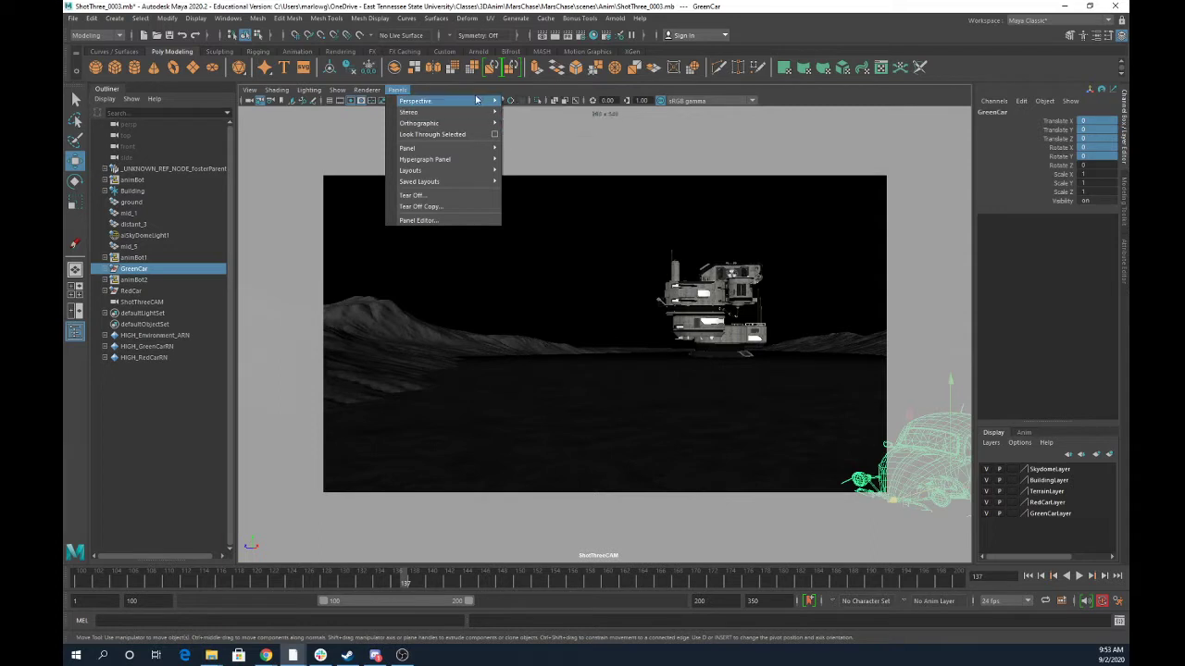
# Select the ground, GreenCar and RedCar in turn to check where they sit in the shot
pyautogui.moveTo(476, 99)
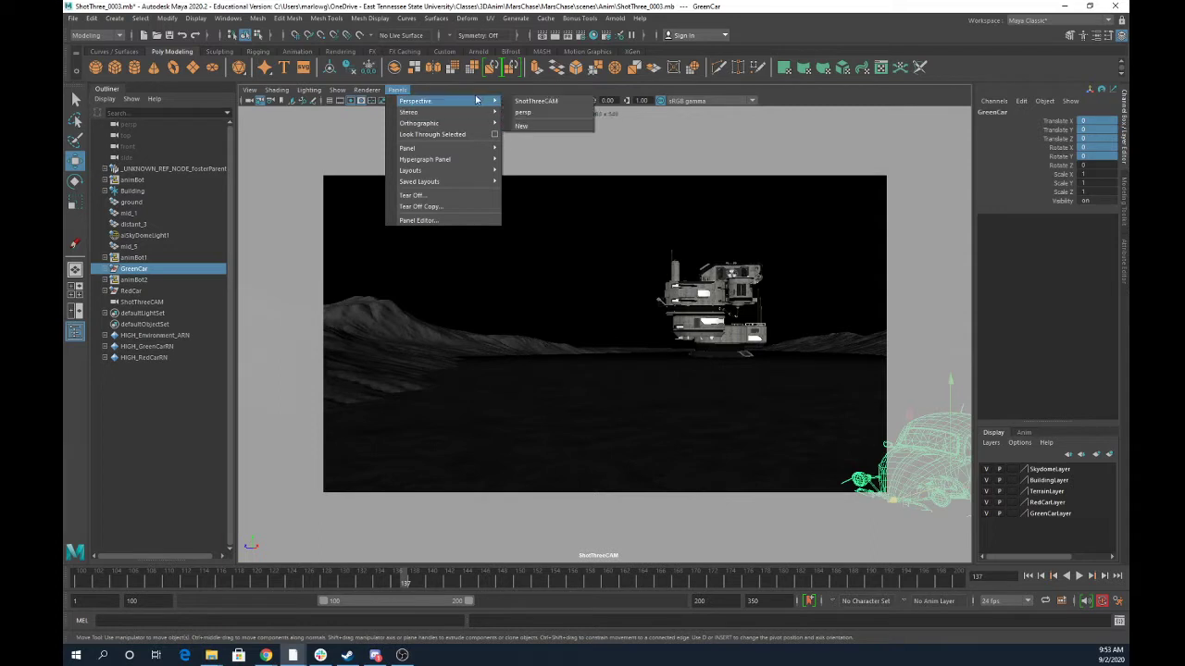
pyautogui.click(654, 351)
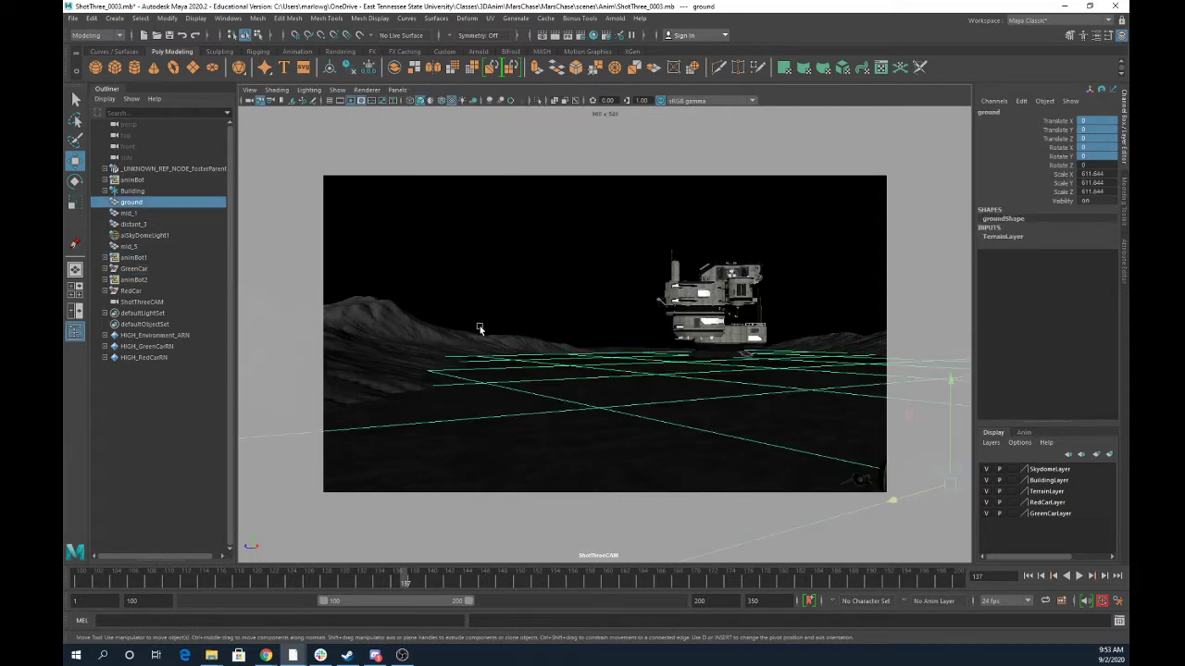
pyautogui.click(146, 269)
pyautogui.click(135, 292)
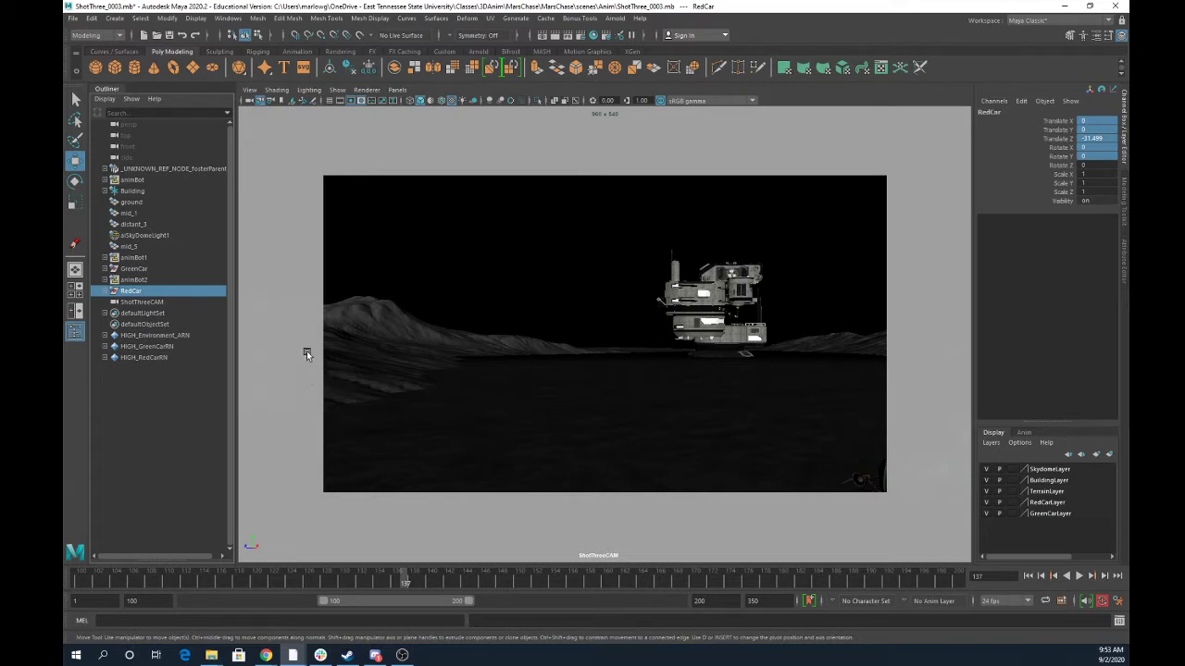
# Open HIGH-GreenCar.mb from the project's scenes/Cars folder without saving the changes to the current scene
pyautogui.click(73, 18)
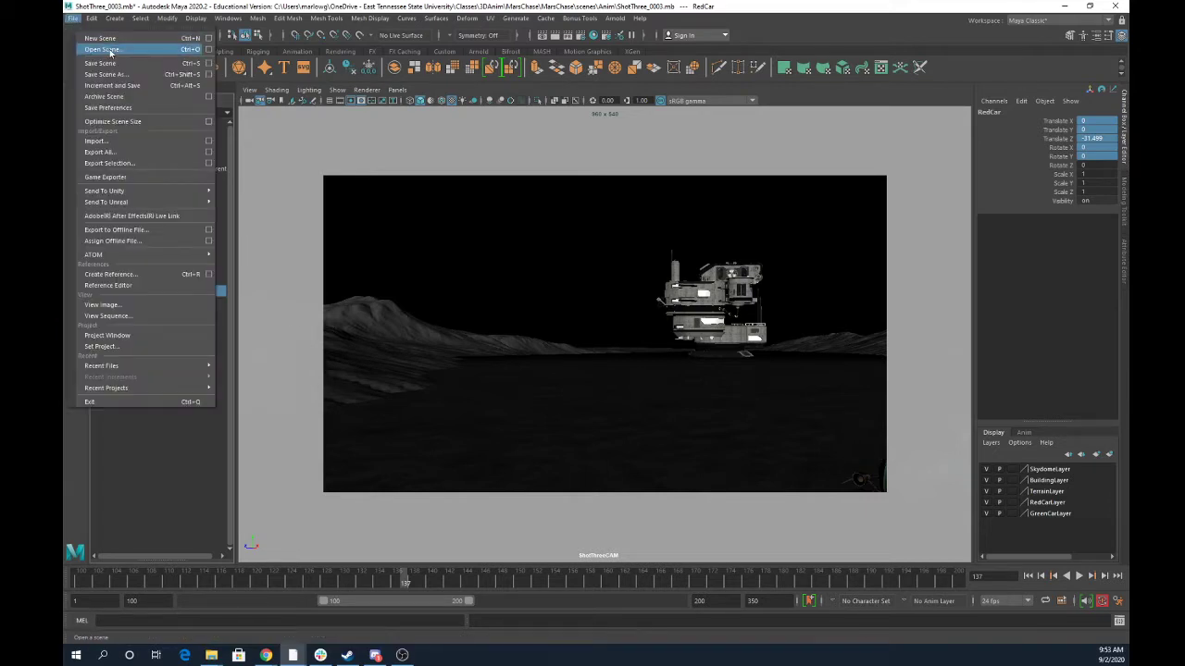
pyautogui.click(110, 50)
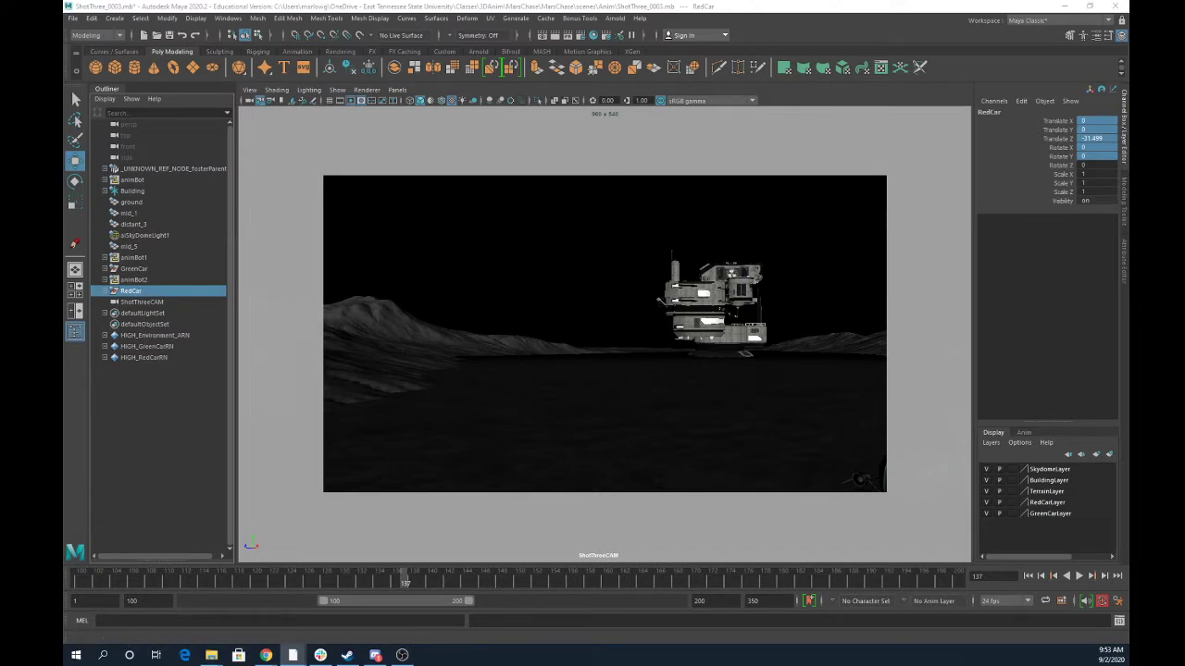
pyautogui.moveTo(529, 331); pyautogui.dragTo(570, 248)
pyautogui.click(793, 265)
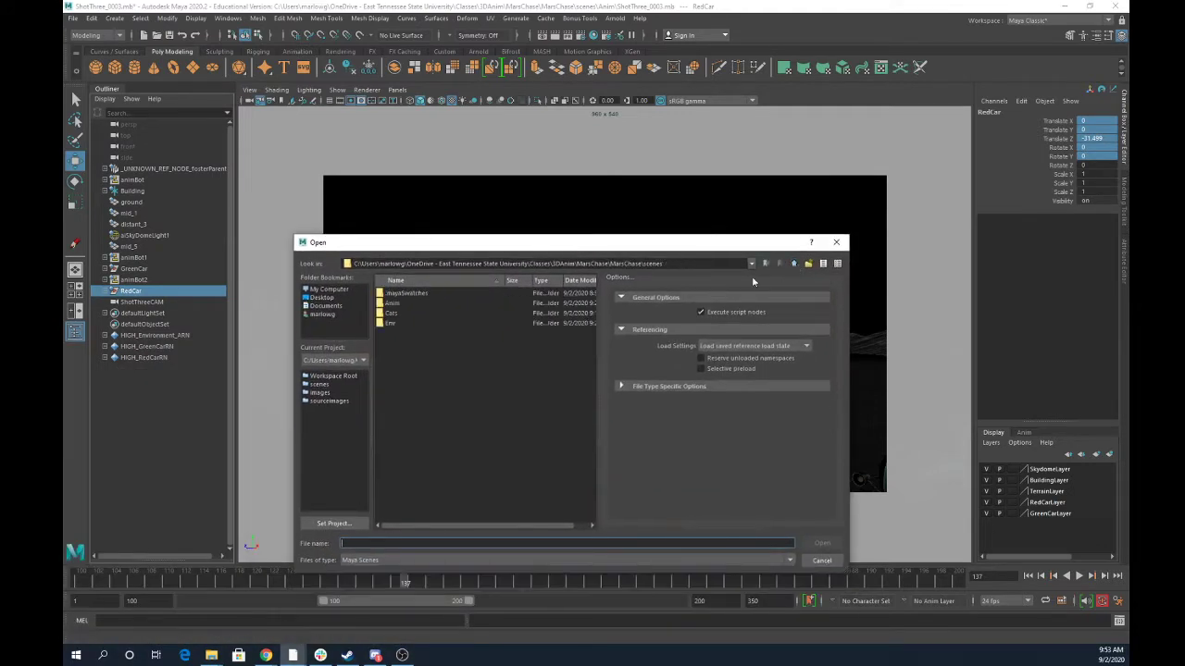
pyautogui.doubleClick(390, 314)
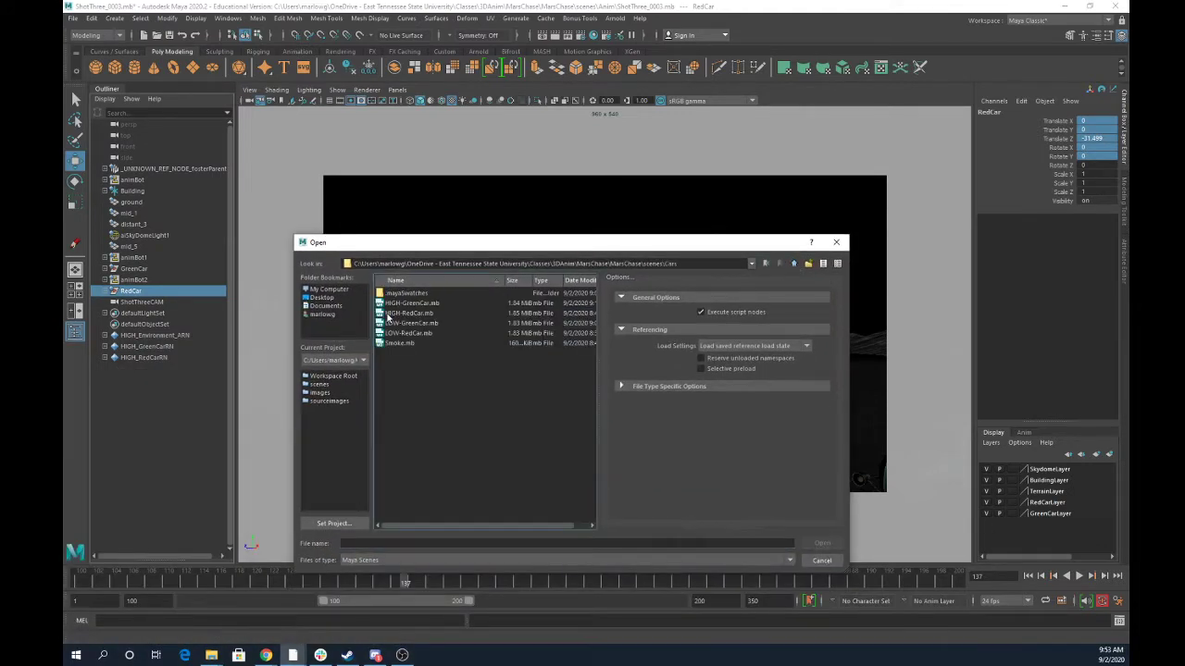
pyautogui.click(416, 303)
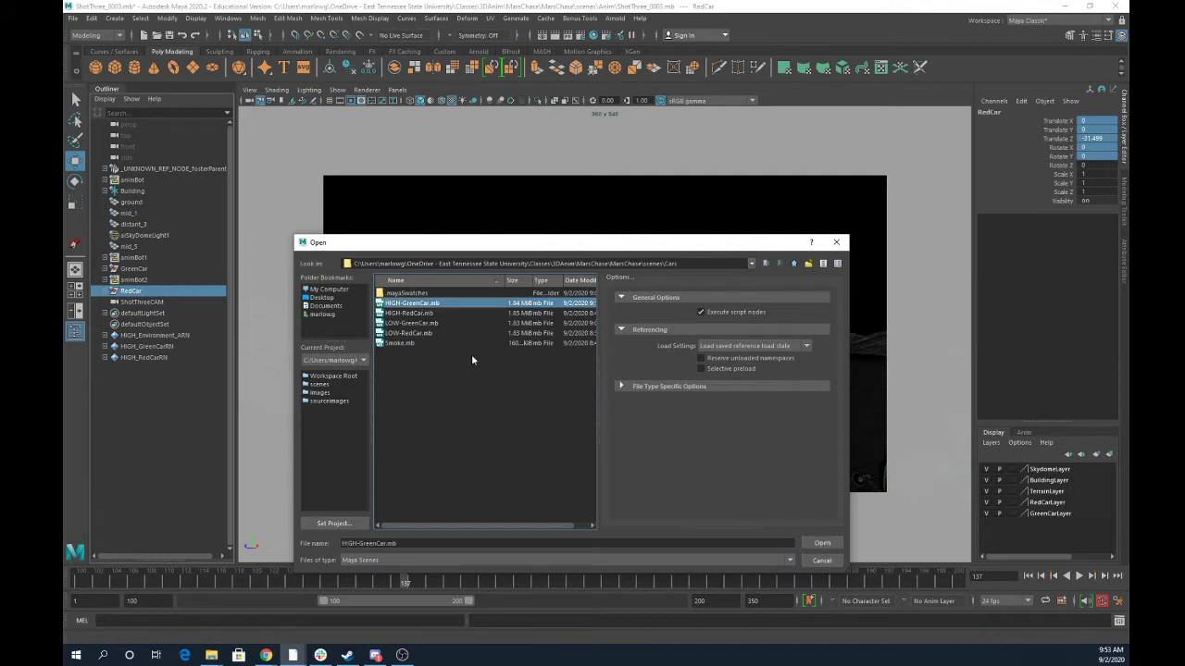
pyautogui.click(827, 547)
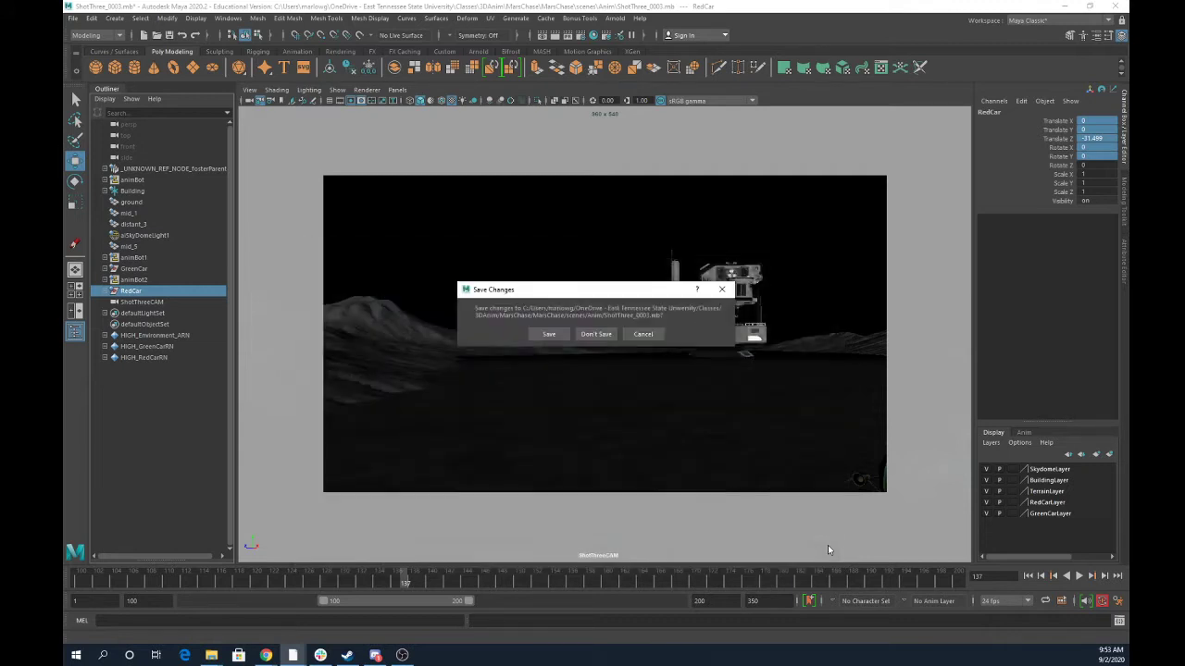
pyautogui.click(595, 334)
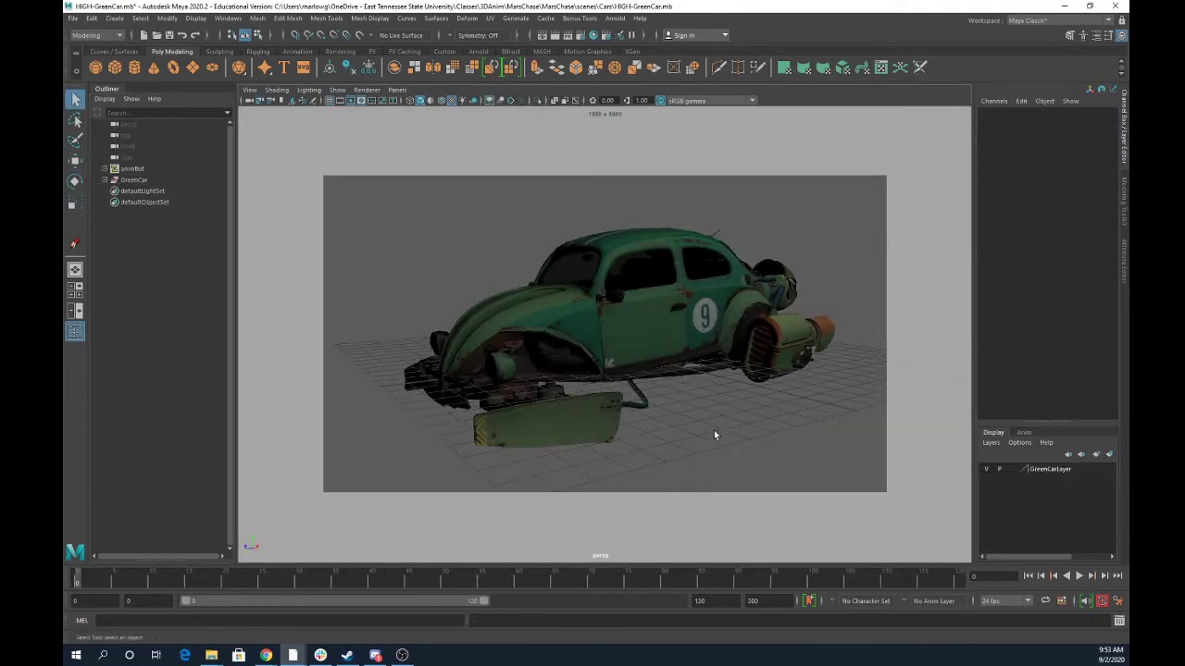
# Examine the child meshes inside the GreenCar group, comparing a single part, all the parts together and the whole group
pyautogui.click(642, 354)
pyautogui.moveTo(566, 365)
pyautogui.keyDown('alt'); pyautogui.mouseDown()
pyautogui.moveTo(505, 366)
pyautogui.moveTo(564, 375)
pyautogui.mouseUp(); pyautogui.keyUp('alt')
pyautogui.click(105, 179)
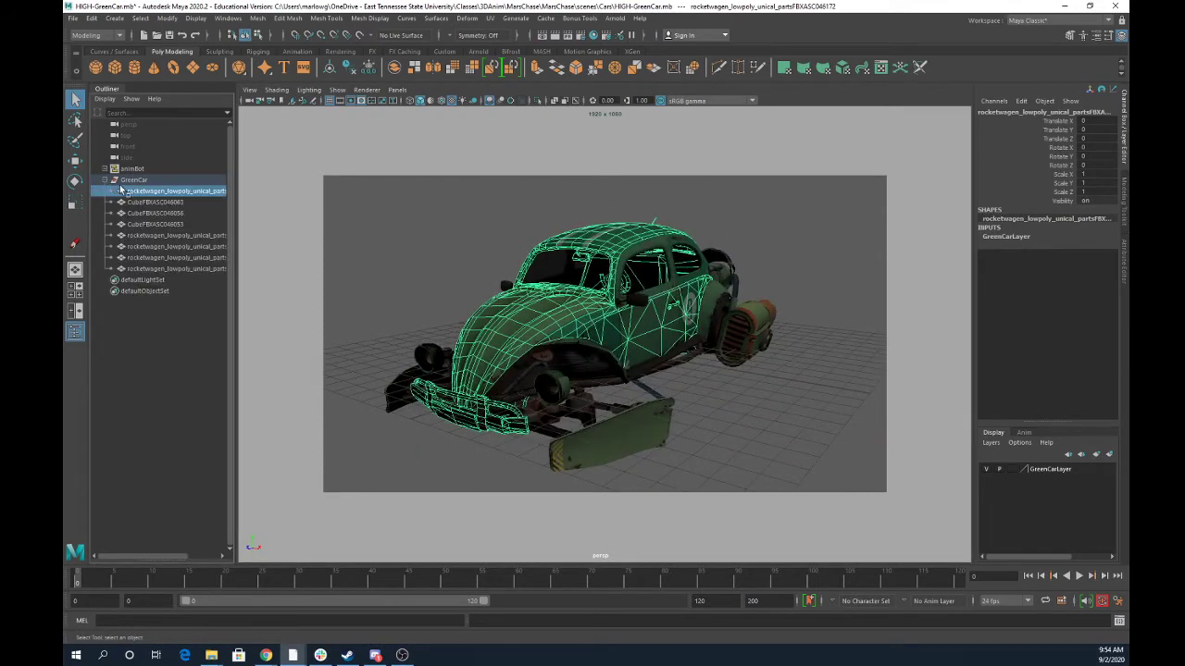
pyautogui.click(132, 182)
pyautogui.click(162, 192)
pyautogui.keyDown('shift'); pyautogui.click(176, 267); pyautogui.keyUp('shift')
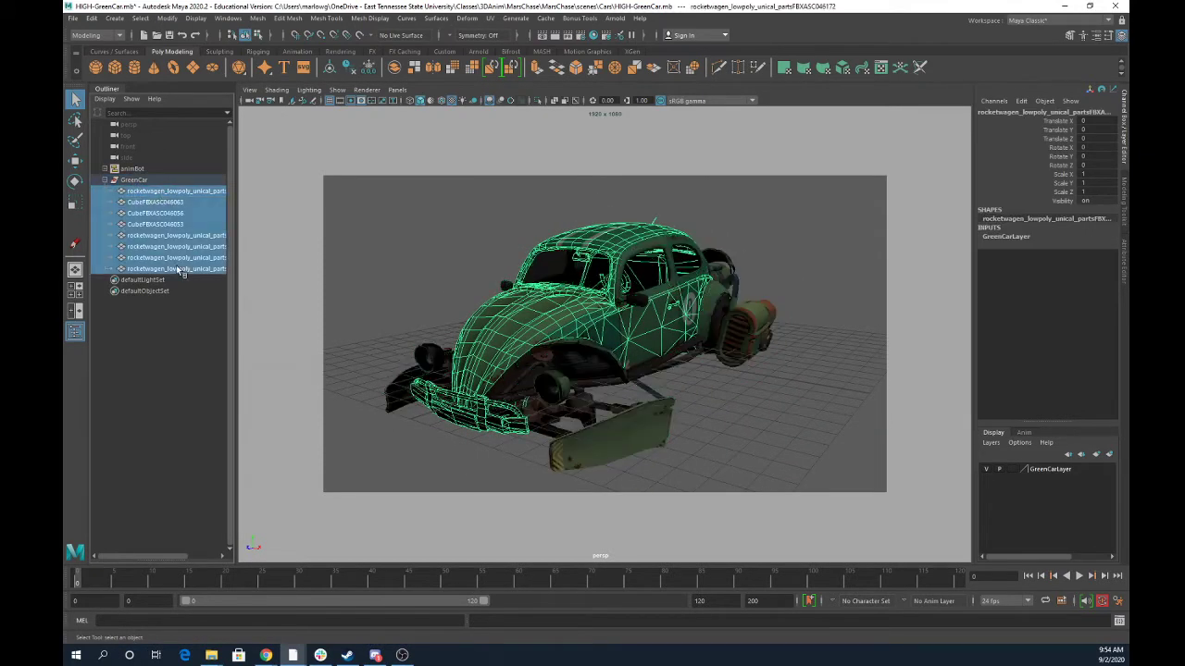
pyautogui.click(133, 181)
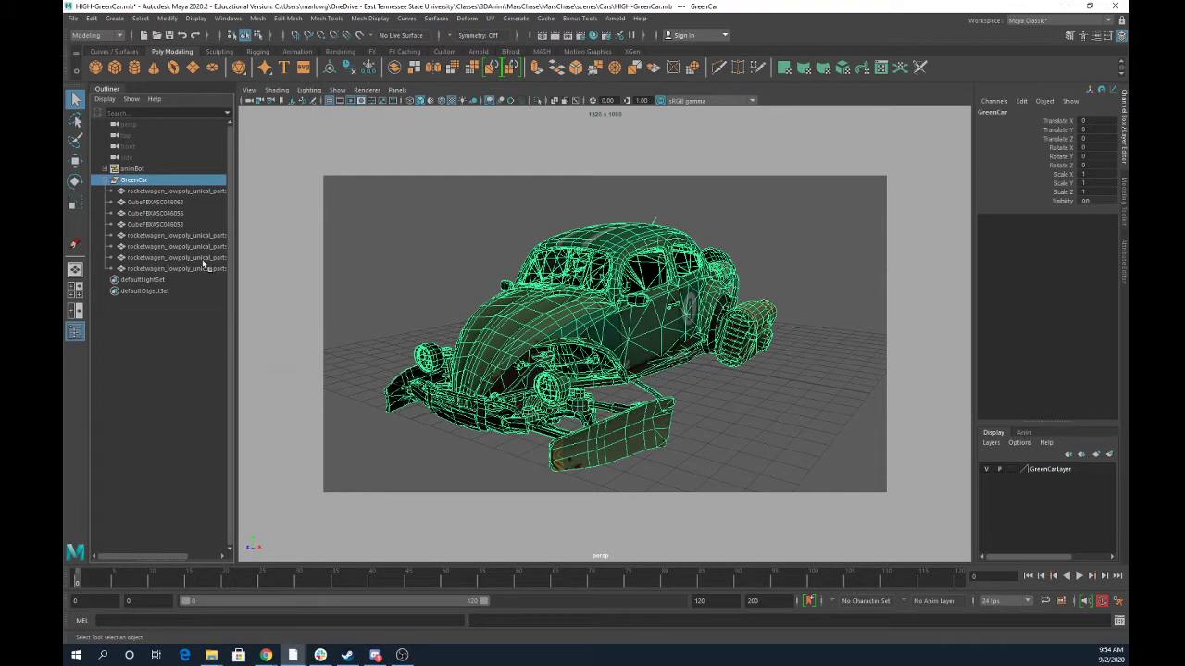
pyautogui.click(164, 191)
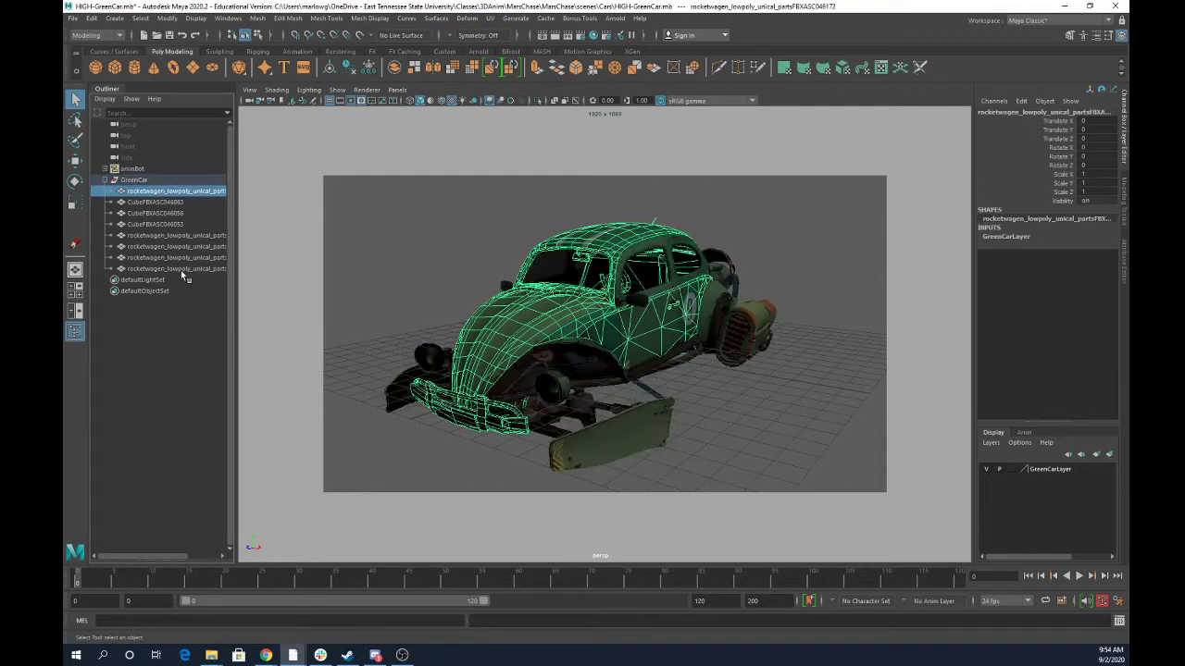
pyautogui.keyDown('shift'); pyautogui.click(178, 269); pyautogui.keyUp('shift')
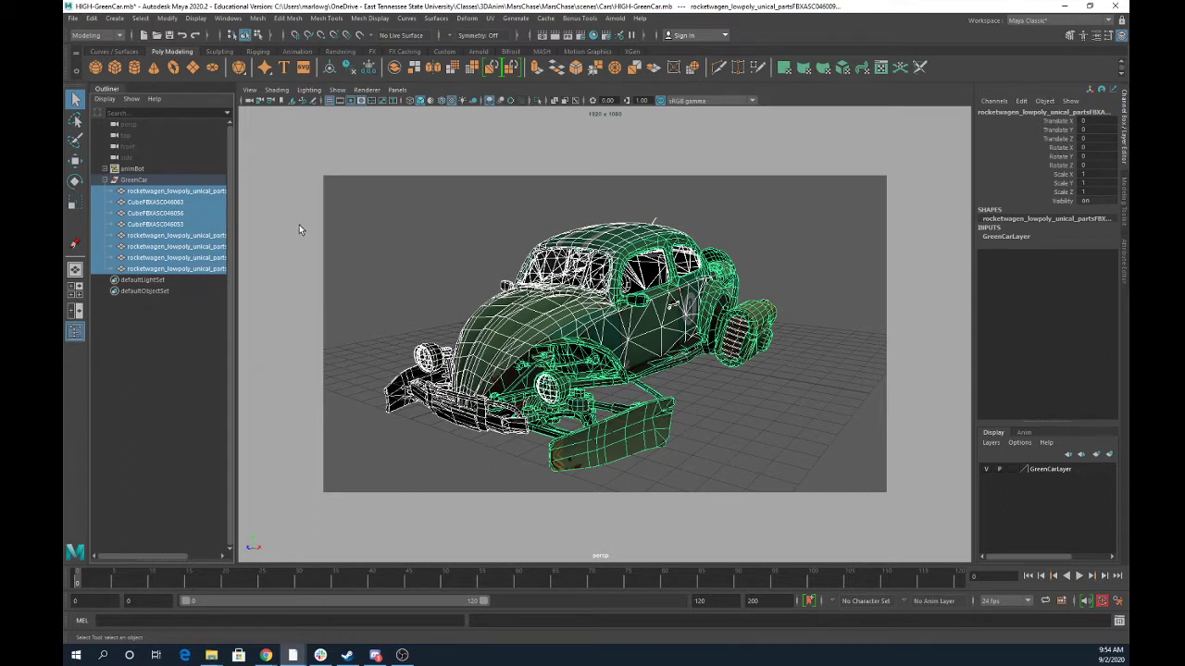
pyautogui.click(335, 237)
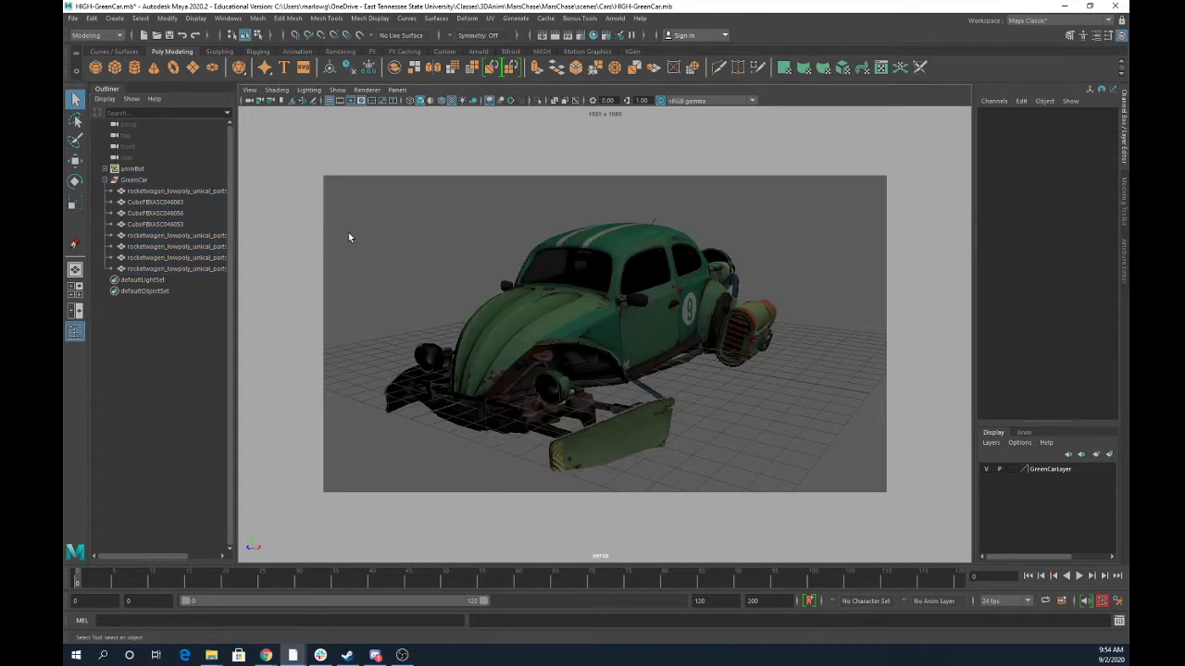
pyautogui.click(106, 181)
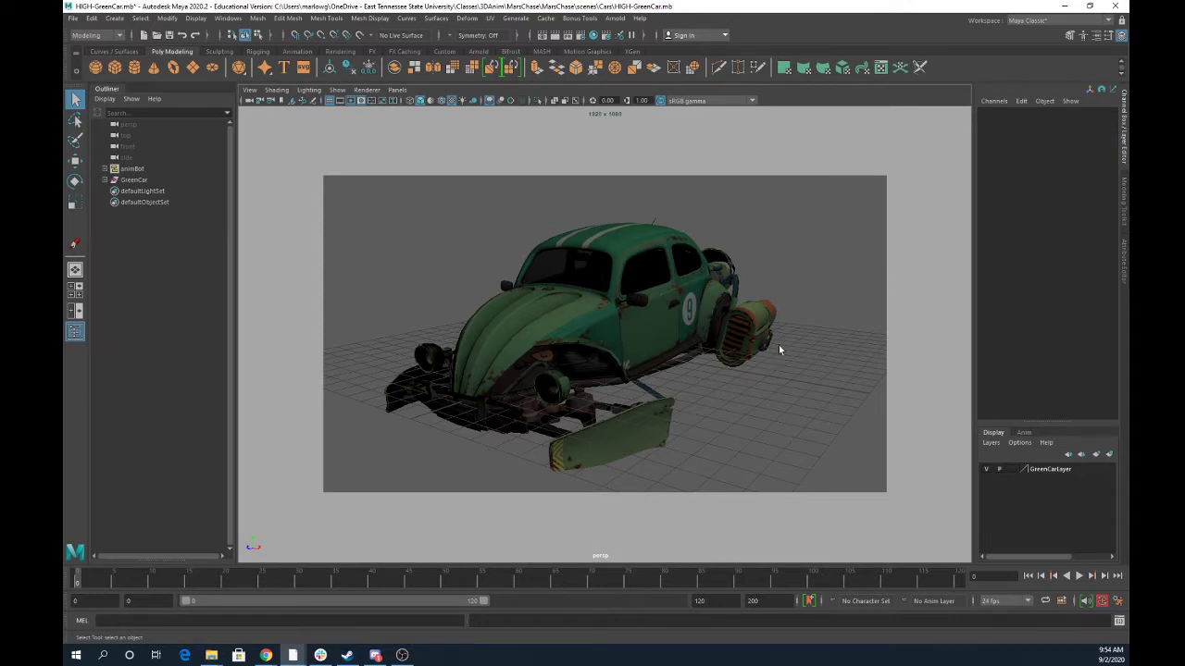
# Examine the front of the car up close and check which geometry is selected together with the headlight
pyautogui.keyDown('alt'); pyautogui.moveTo(779, 349); pyautogui.dragTo(629, 286, button='middle'); pyautogui.keyUp('alt')
pyautogui.keyDown('alt'); pyautogui.moveTo(648, 290); pyautogui.dragTo(700, 281); pyautogui.keyUp('alt')
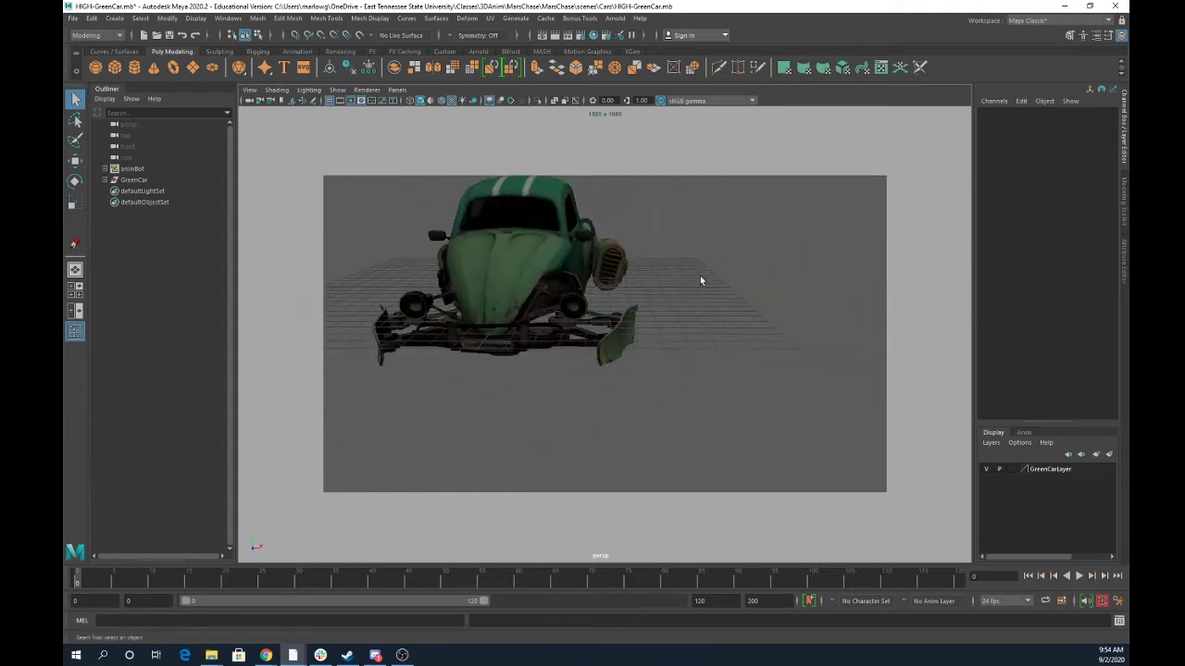
pyautogui.keyDown('alt'); pyautogui.moveTo(700, 277); pyautogui.dragTo(745, 324, button='right'); pyautogui.keyUp('alt')
pyautogui.keyDown('alt'); pyautogui.moveTo(608, 309); pyautogui.dragTo(805, 394, button='middle'); pyautogui.keyUp('alt')
pyautogui.moveTo(757, 390)
pyautogui.keyDown('alt'); pyautogui.mouseDown()
pyautogui.moveTo(738, 395)
pyautogui.moveTo(748, 372)
pyautogui.moveTo(760, 400)
pyautogui.moveTo(720, 401)
pyautogui.moveTo(785, 395)
pyautogui.moveTo(749, 392)
pyautogui.mouseUp(); pyautogui.keyUp('alt')
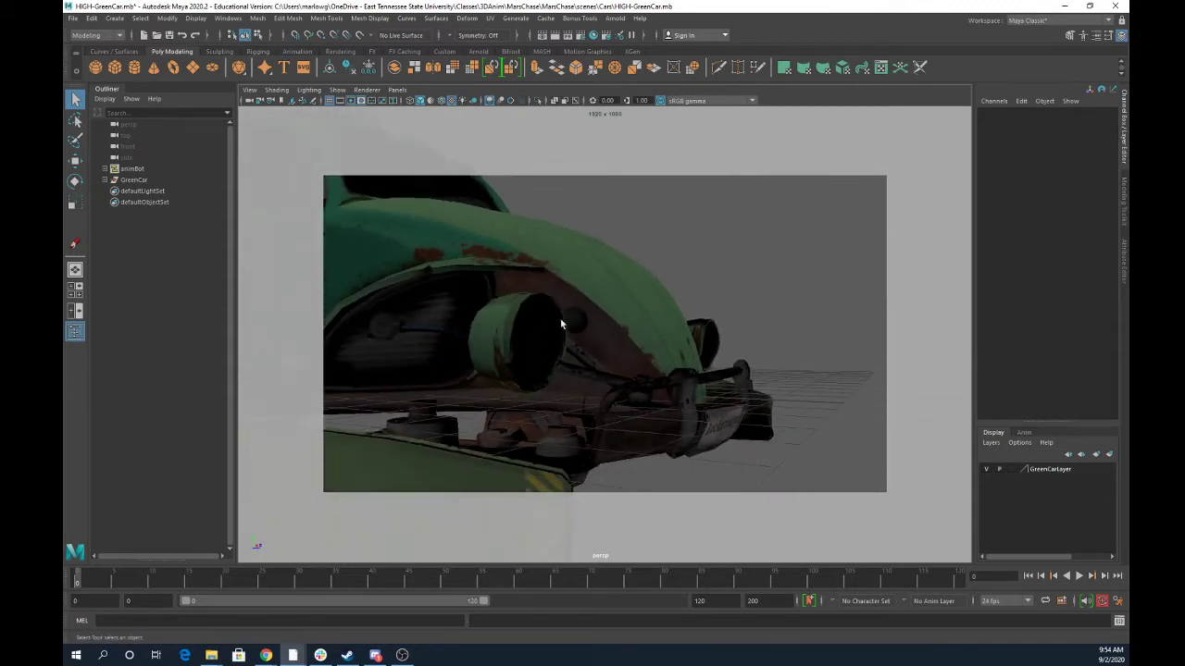
pyautogui.click(521, 317)
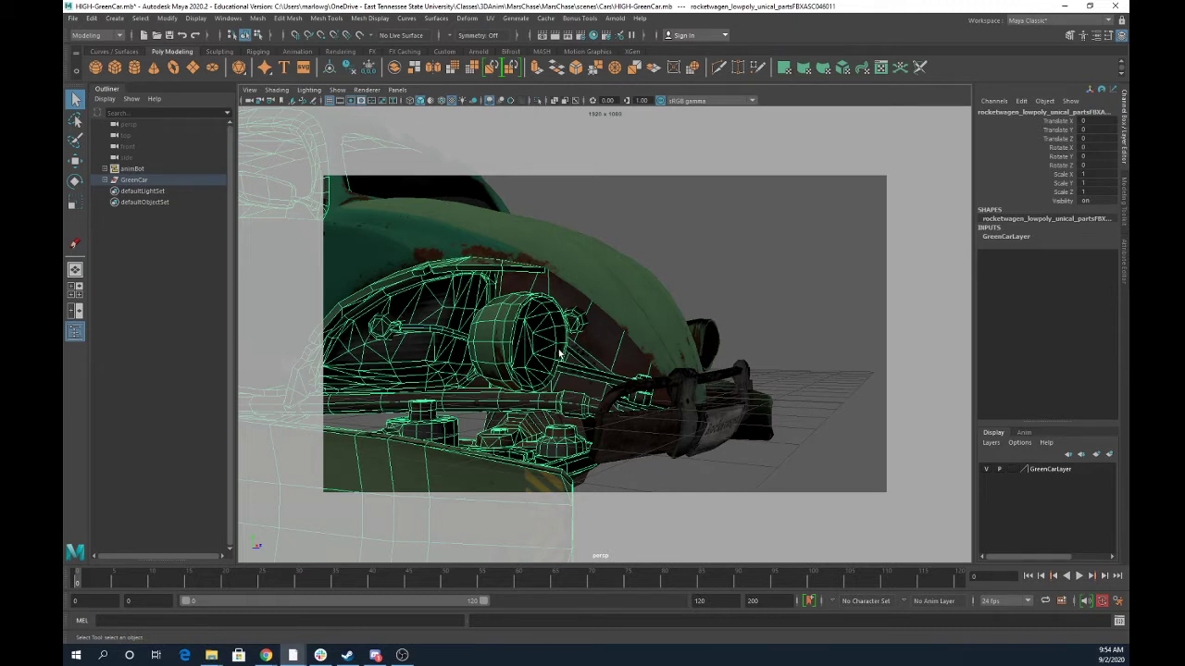
pyautogui.click(738, 289)
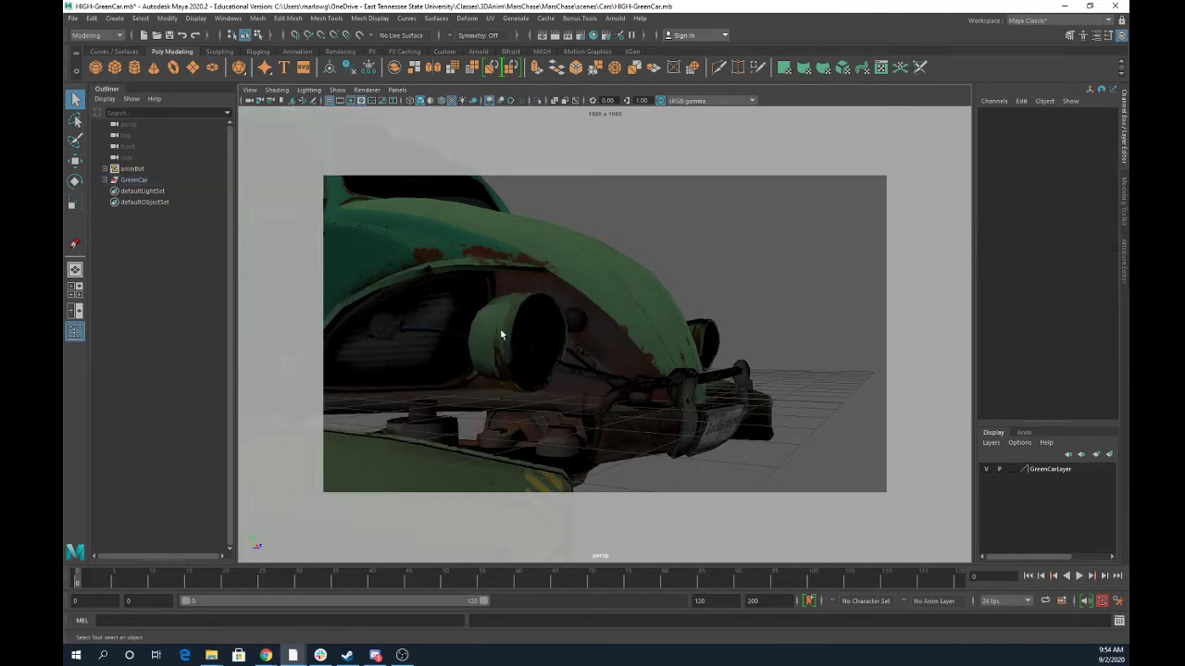
pyautogui.click(527, 338)
pyautogui.keyDown('alt'); pyautogui.moveTo(781, 420); pyautogui.dragTo(709, 426); pyautogui.keyUp('alt')
pyautogui.keyDown('alt'); pyautogui.moveTo(842, 379); pyautogui.dragTo(594, 336, button='right'); pyautogui.keyUp('alt')
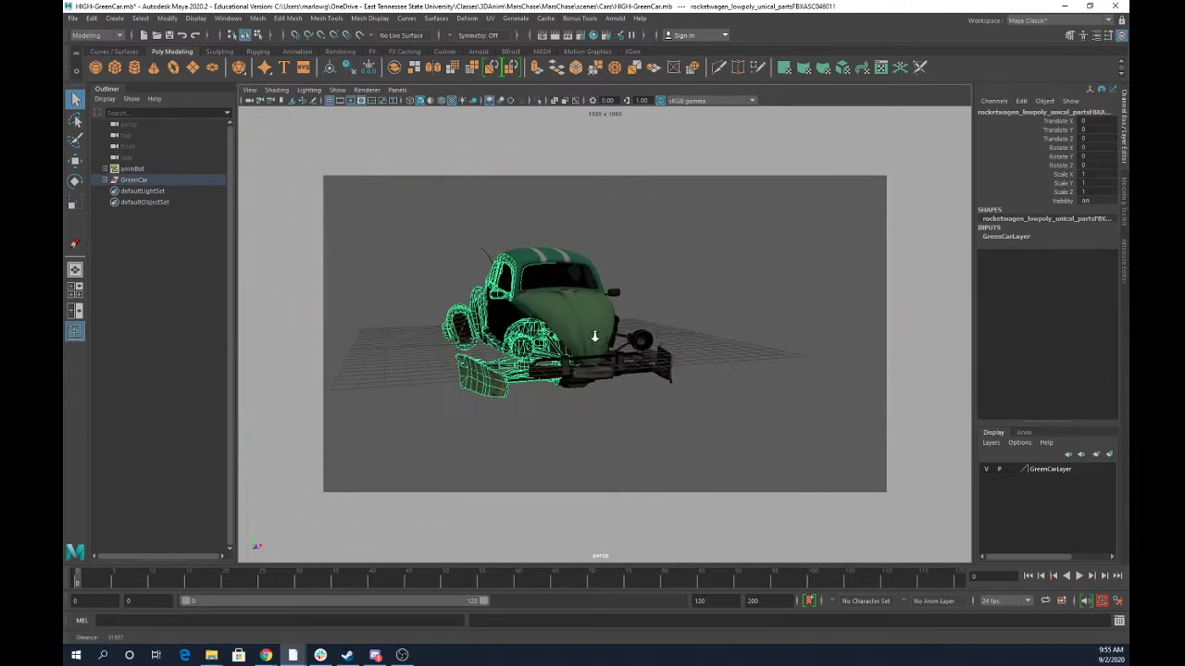
# Try to separate all of the green car's meshes at once with the Separate command
pyautogui.click(698, 399)
pyautogui.moveTo(378, 217); pyautogui.dragTo(763, 445)
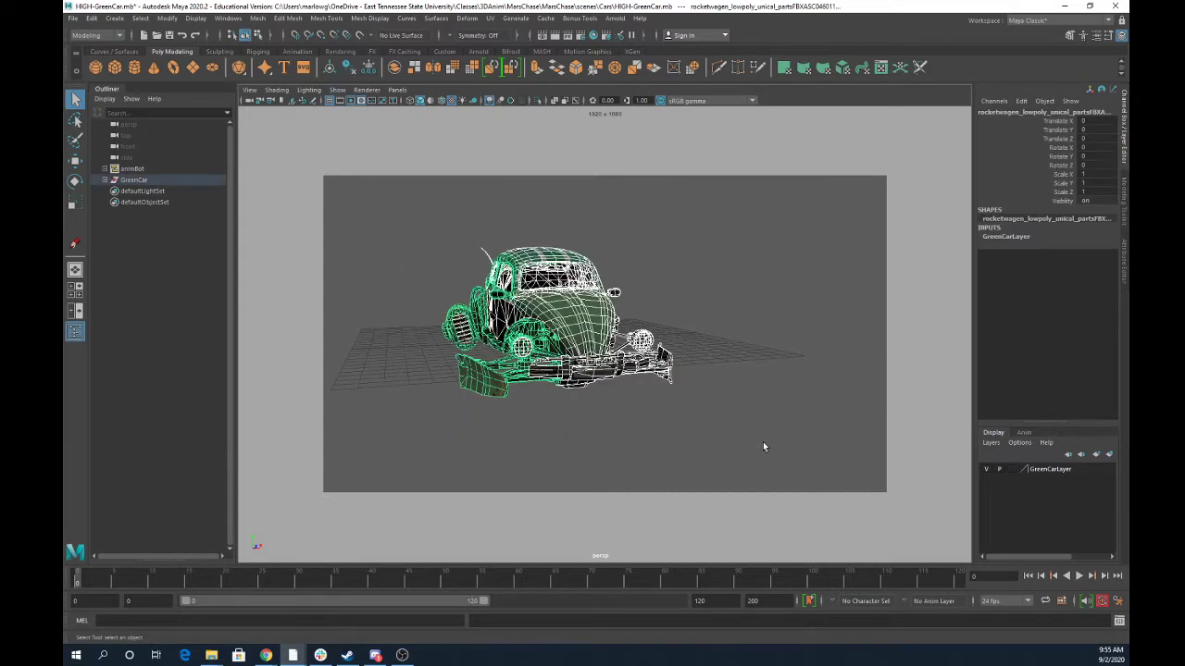
pyautogui.click(258, 19)
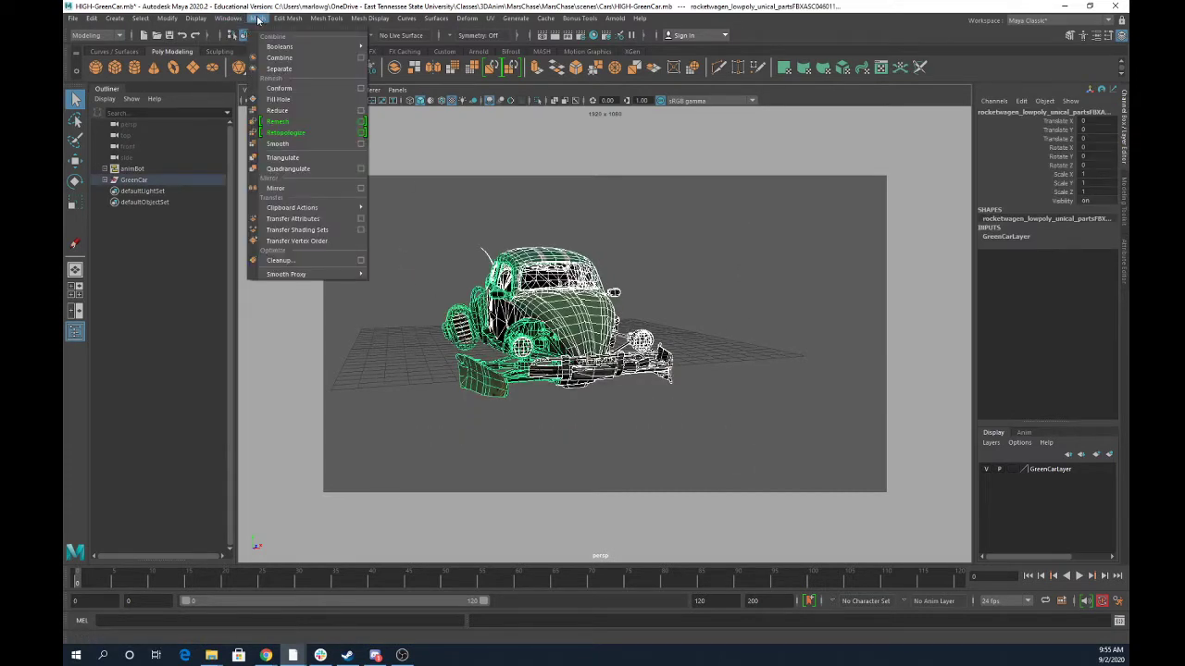
pyautogui.click(279, 69)
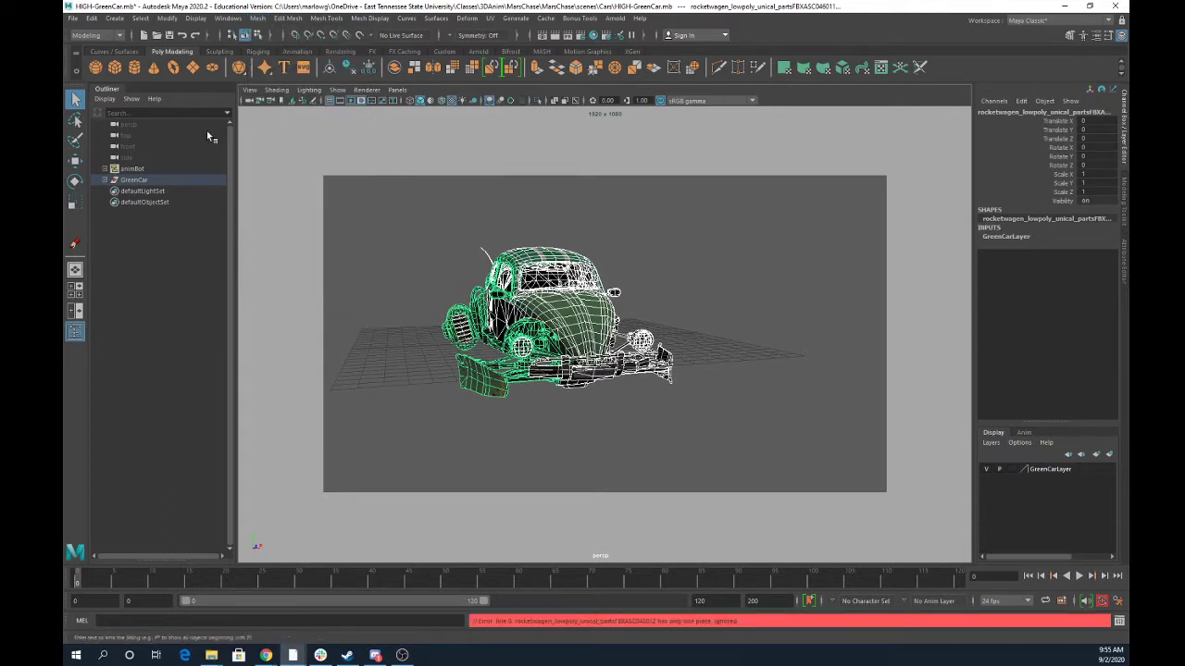
pyautogui.click(105, 180)
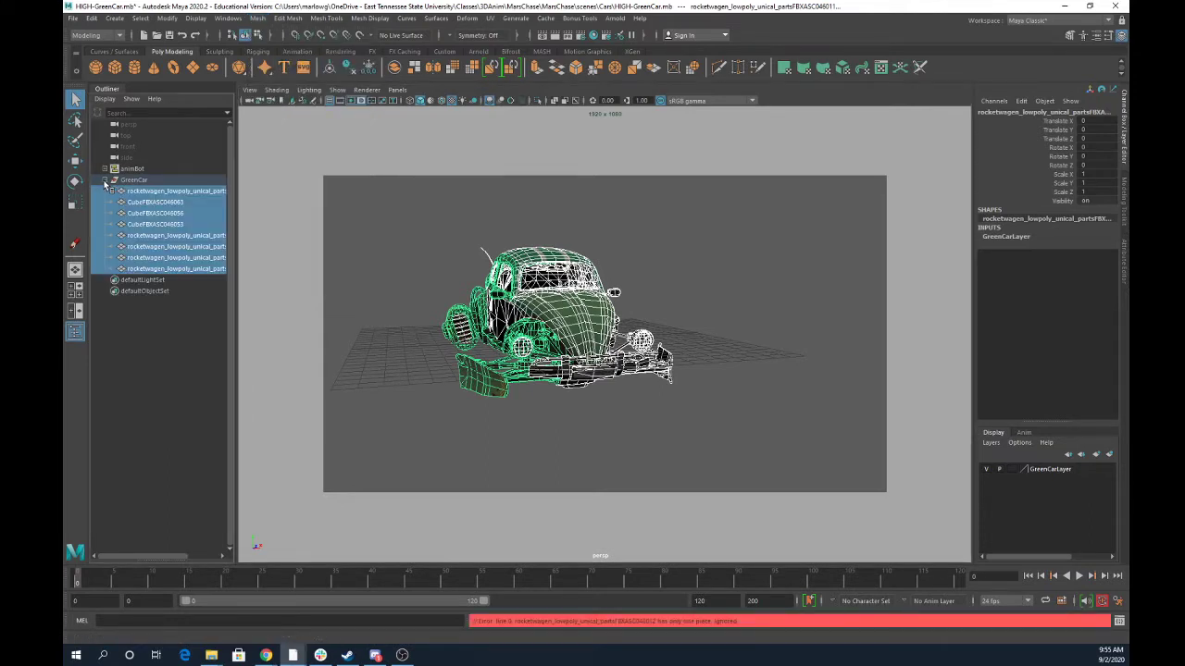
pyautogui.click(260, 18)
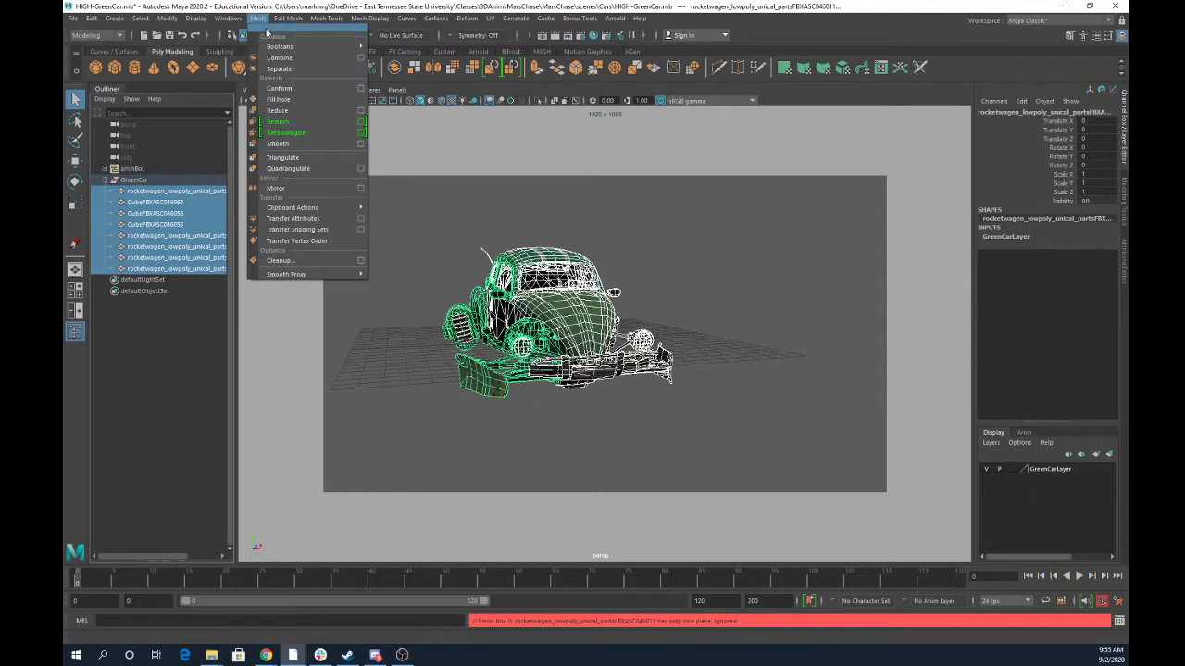
pyautogui.click(279, 69)
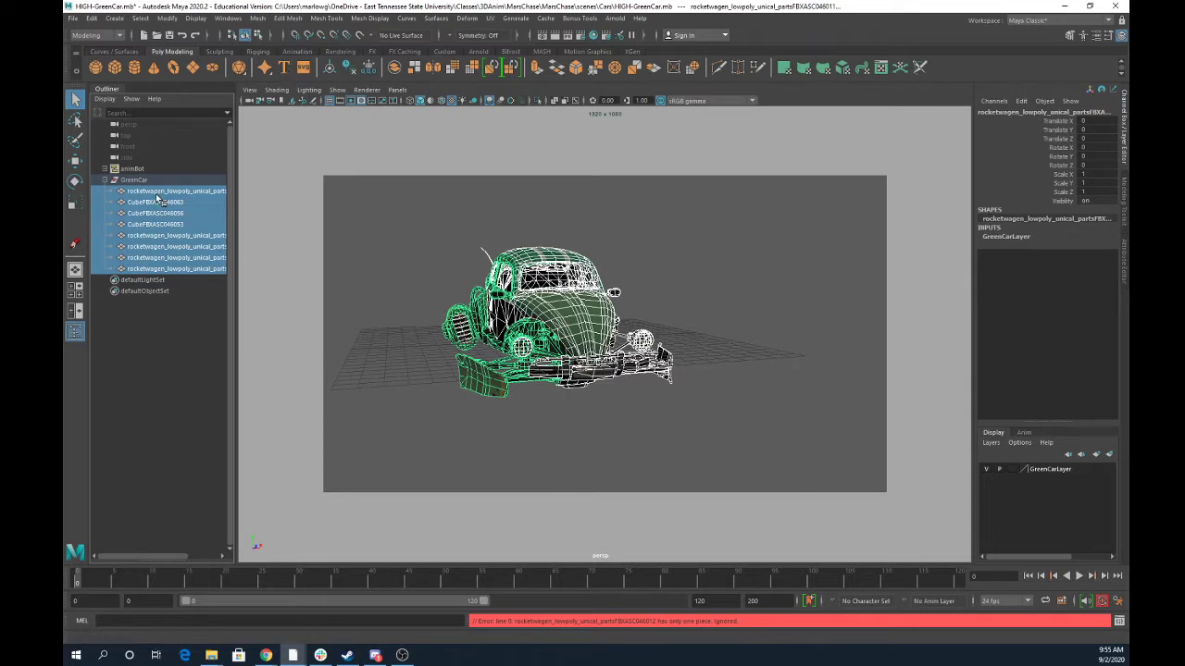
# Separate the main body mesh, first in the GreenCar group, into individual pieces and expand its hierarchy
pyautogui.click(158, 193)
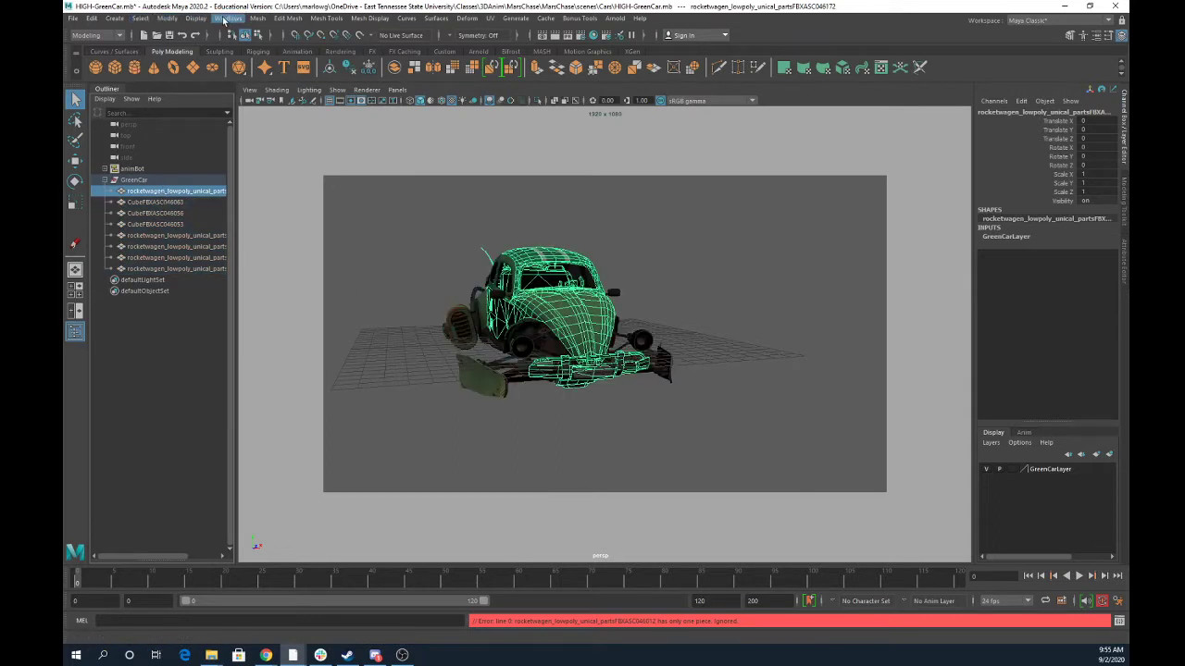
pyautogui.click(256, 19)
pyautogui.click(280, 69)
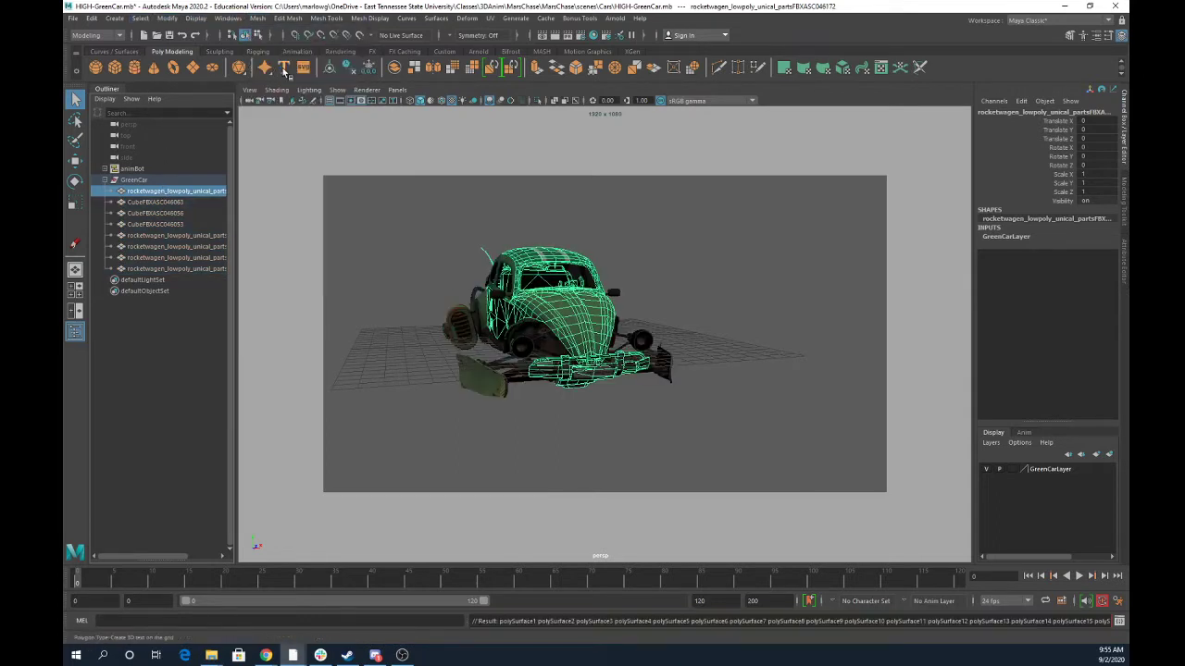
pyautogui.click(114, 191)
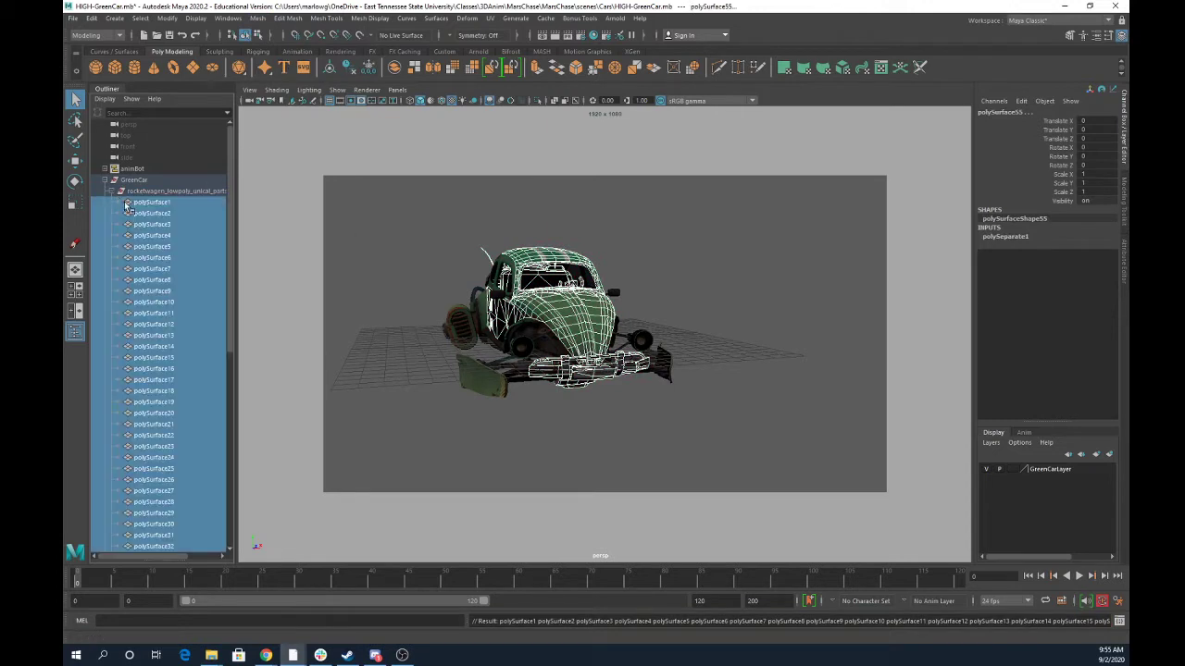
# Examine the separated pieces of the main body mesh by selecting several of them one at a time and viewing the car's side
pyautogui.click(150, 203)
pyautogui.scroll(-8, 164, 317)
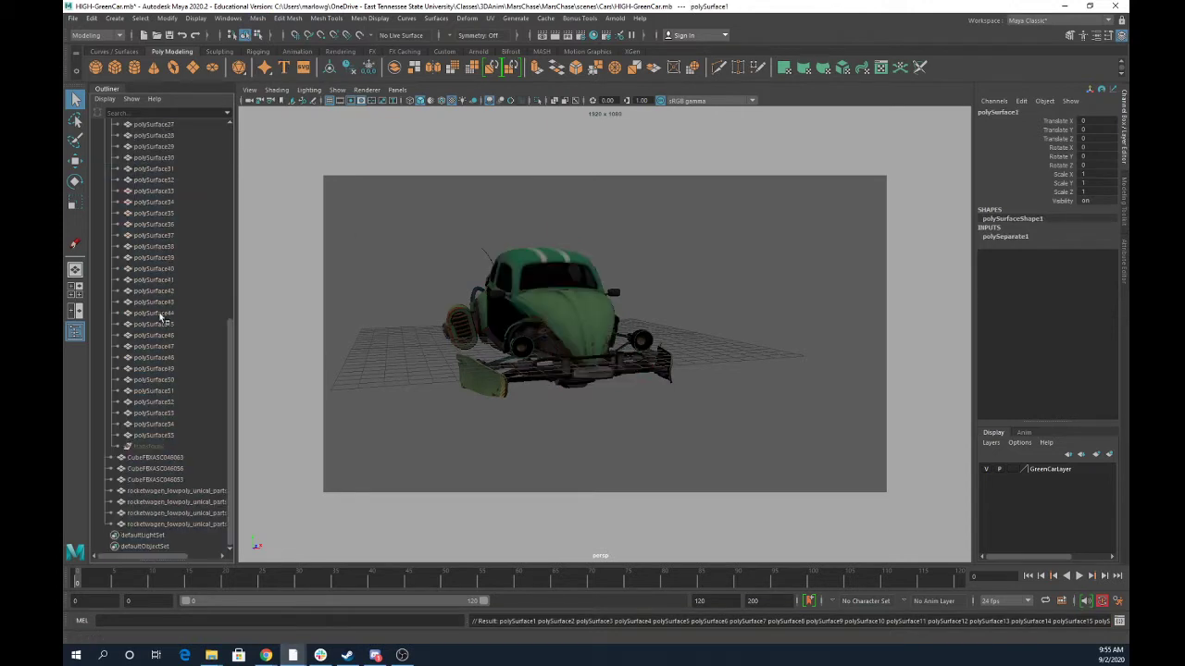
pyautogui.keyDown('shift'); pyautogui.click(155, 435); pyautogui.keyUp('shift')
pyautogui.click(177, 248)
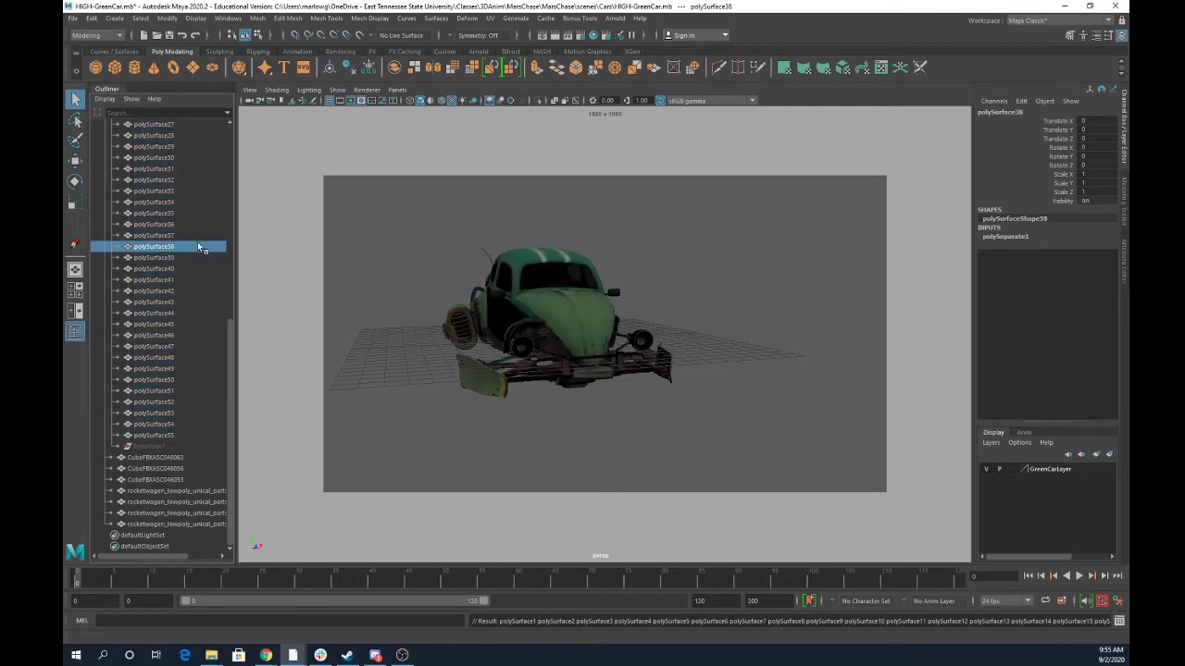
pyautogui.keyDown('alt'); pyautogui.moveTo(641, 329); pyautogui.dragTo(447, 330); pyautogui.keyUp('alt')
pyautogui.keyDown('alt'); pyautogui.moveTo(641, 348); pyautogui.dragTo(470, 387); pyautogui.keyUp('alt')
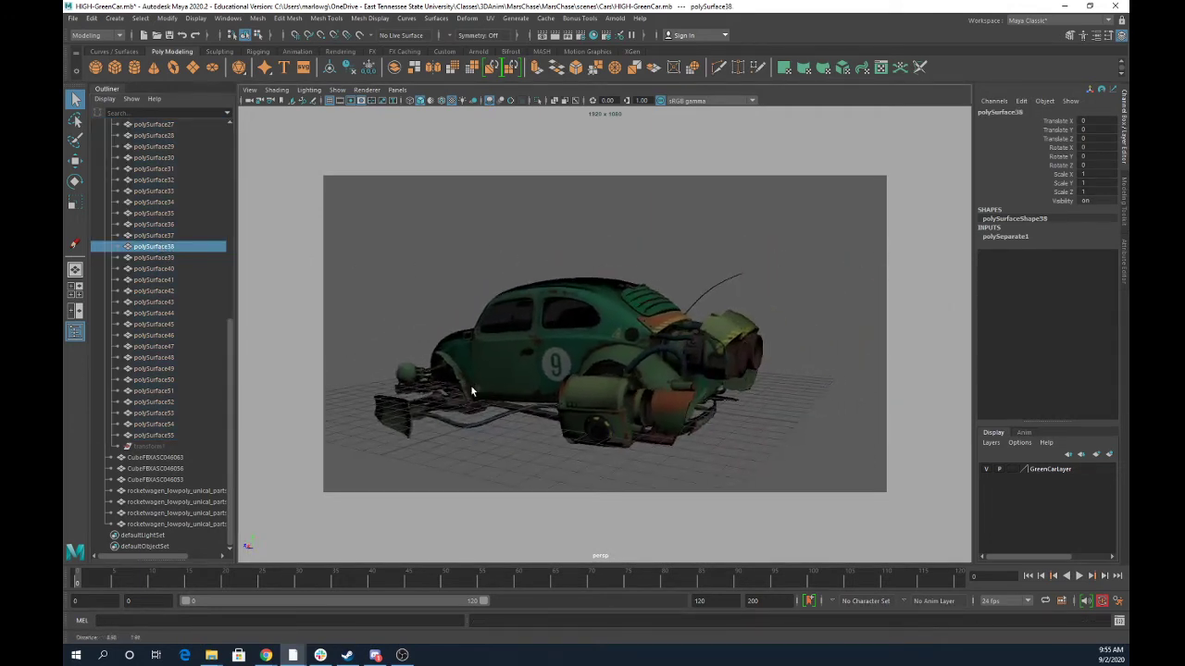
pyautogui.click(144, 214)
pyautogui.click(146, 234)
pyautogui.click(159, 280)
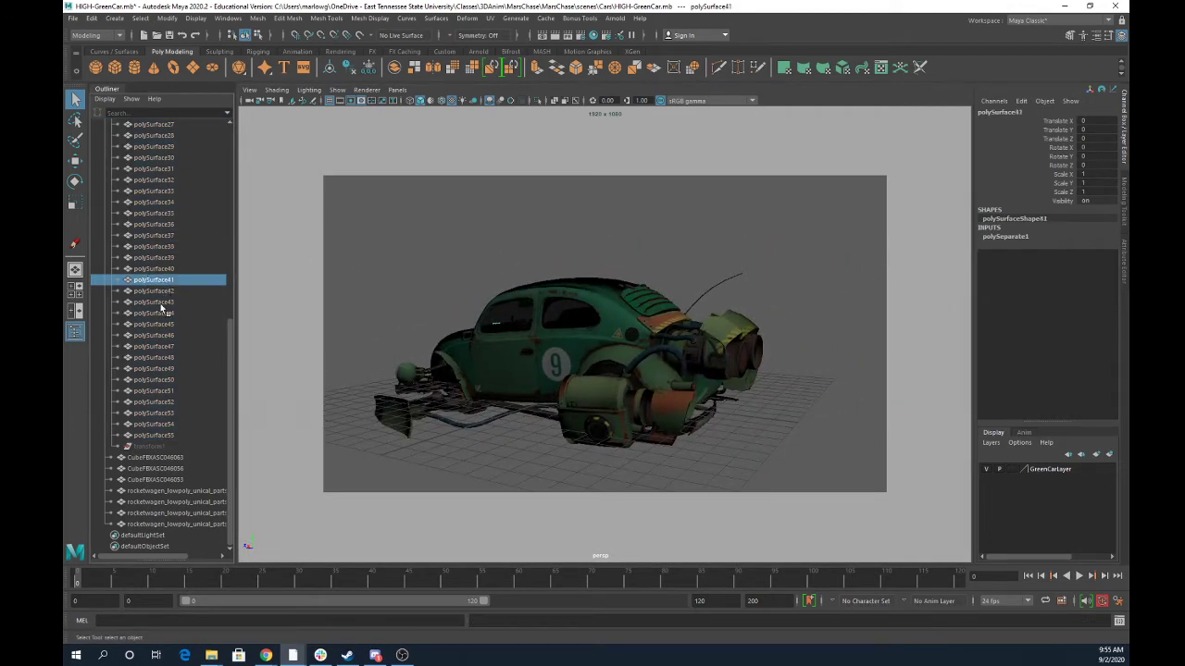
pyautogui.click(162, 303)
pyautogui.click(164, 315)
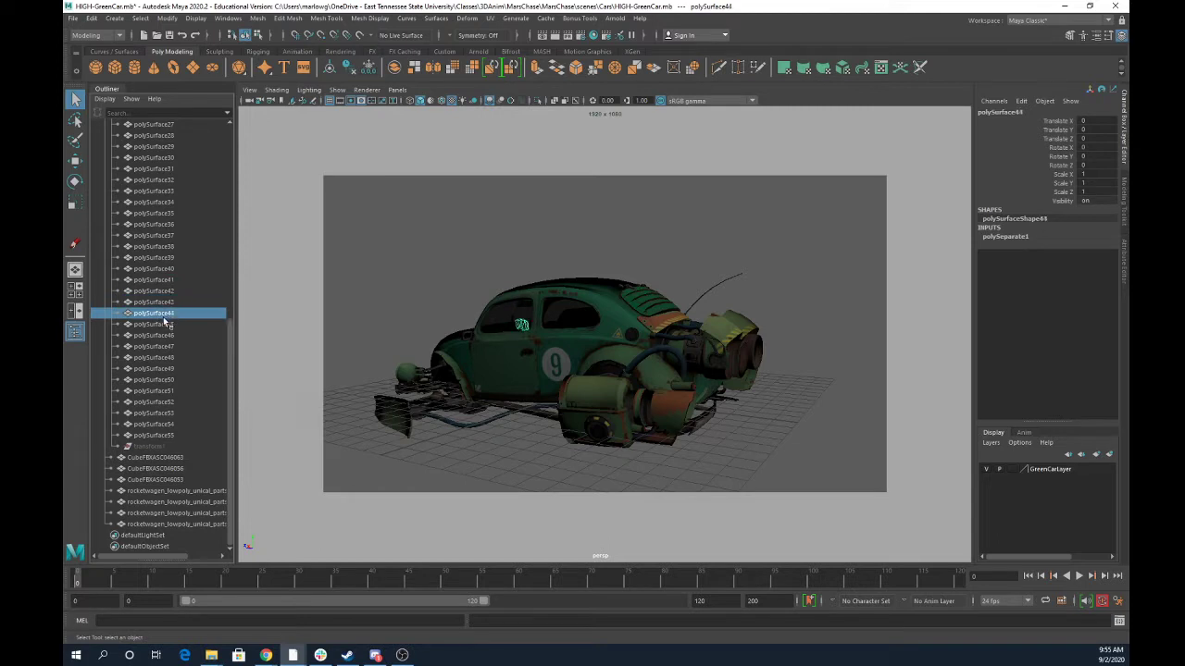
# Undo the recent selections and the separation of the main body mesh
pyautogui.hotkey('ctrl', 'z')
pyautogui.hotkey('ctrl', 'z')
pyautogui.hotkey('ctrl', 'z')
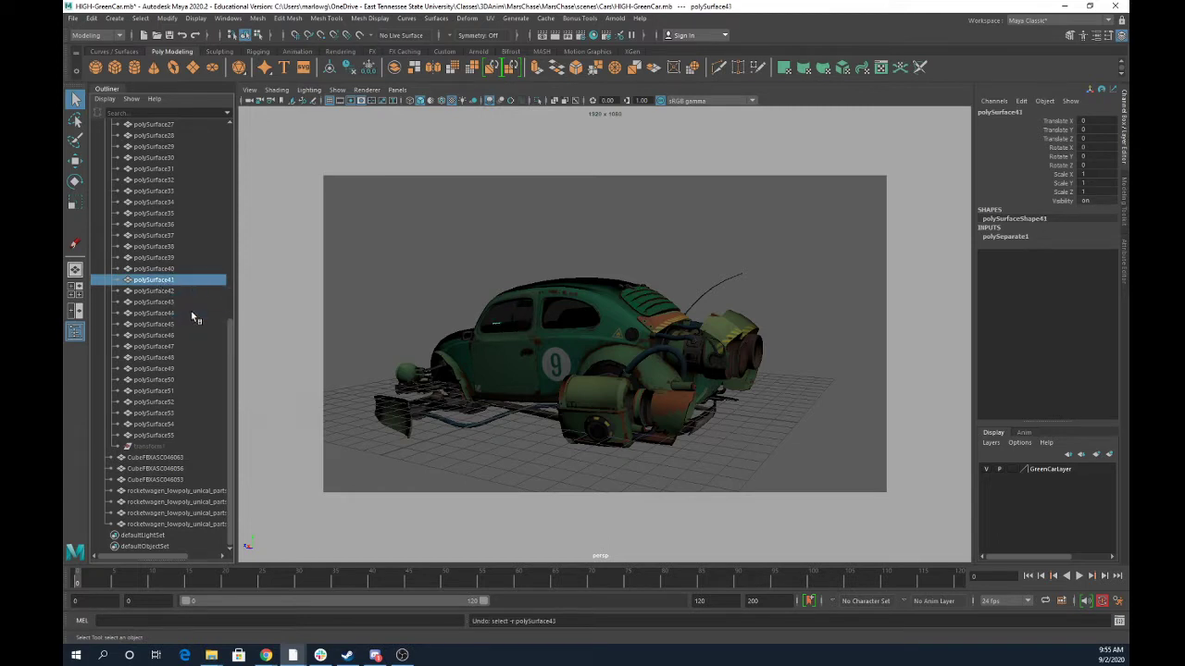
pyautogui.hotkey('ctrl', 'z')
pyautogui.hotkey('ctrl', 'z')
pyautogui.hotkey('ctrl', 'z')
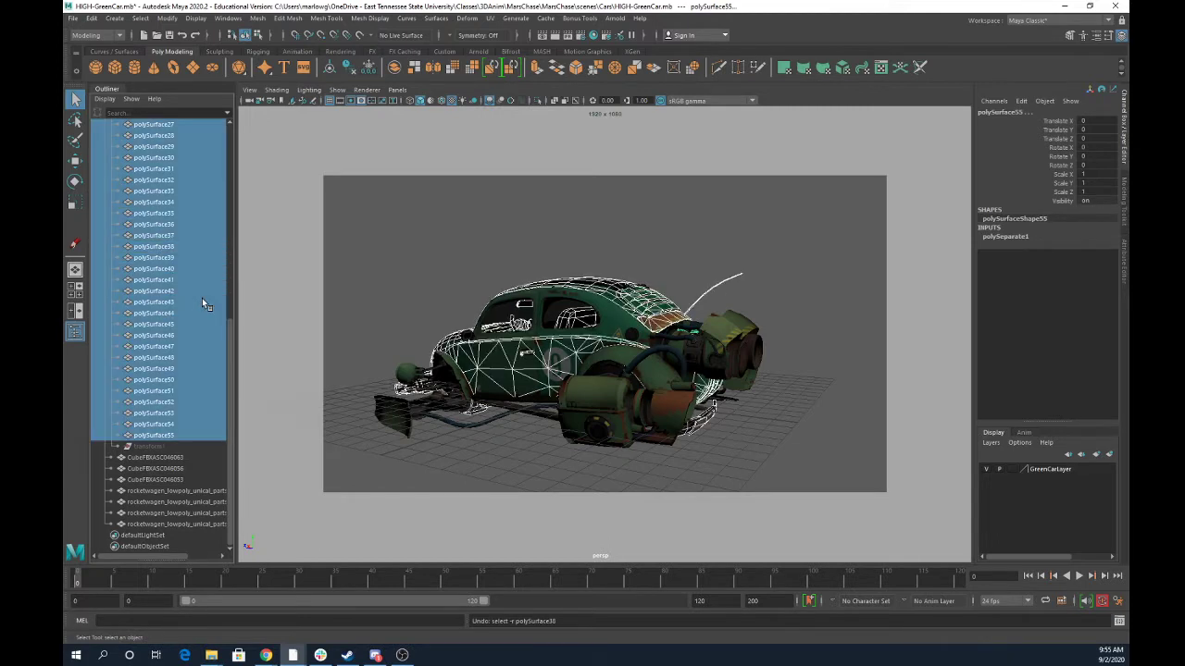
pyautogui.hotkey('ctrl', 'z')
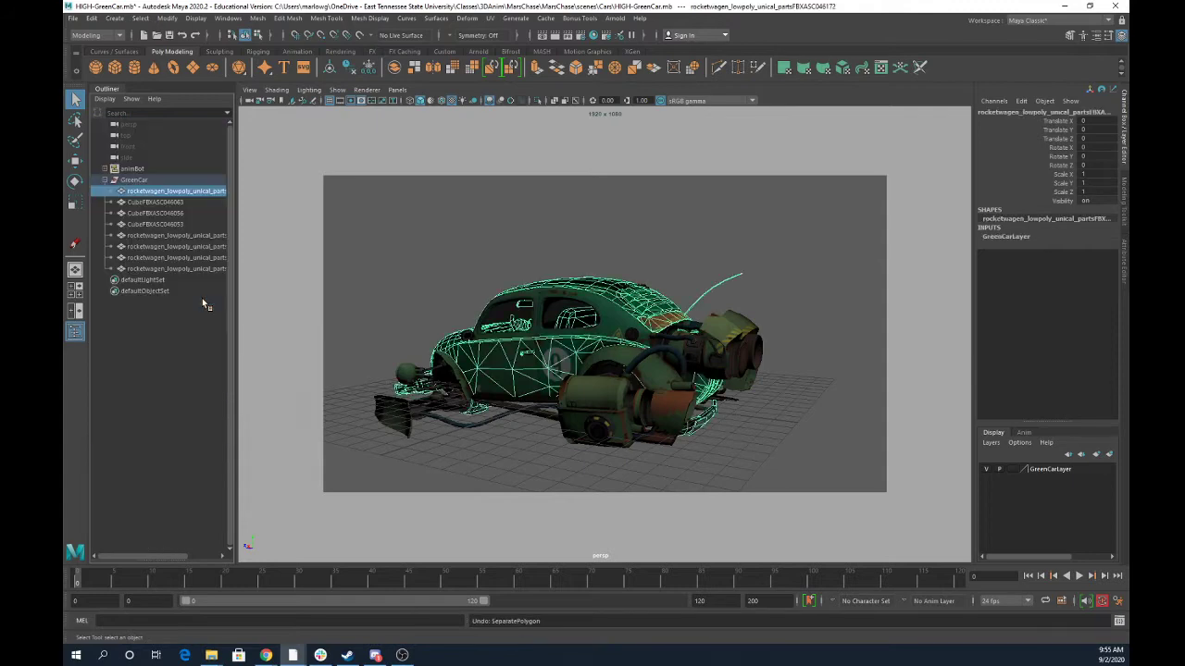
# Examine the front of the car to identify which GreenCar meshes contain the two headlights
pyautogui.click(162, 203)
pyautogui.keyDown('alt'); pyautogui.moveTo(361, 250); pyautogui.dragTo(590, 384); pyautogui.keyUp('alt')
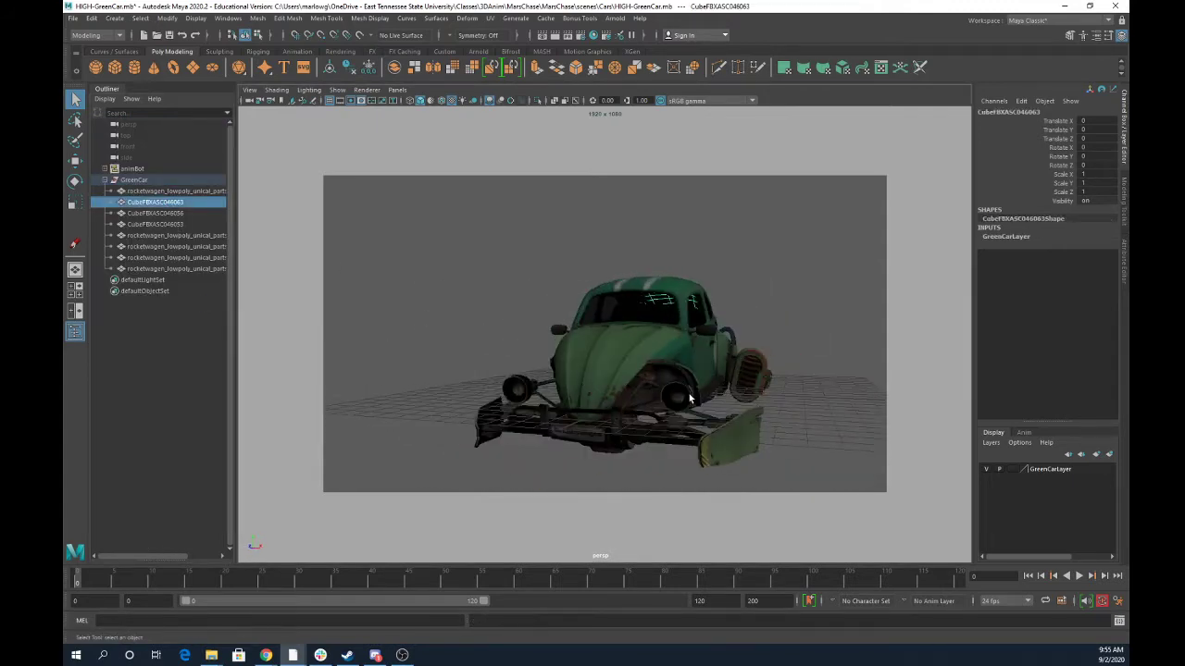
pyautogui.moveTo(689, 394); pyautogui.dragTo(696, 404)
pyautogui.click(528, 391)
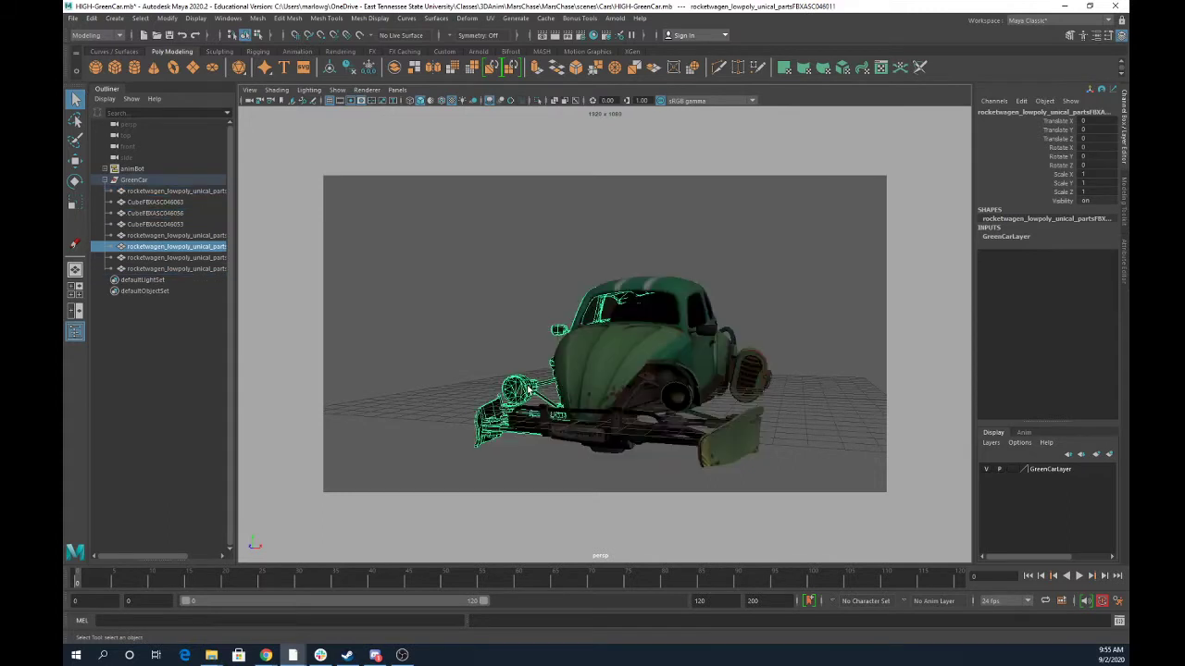
pyautogui.keyDown('shift'); pyautogui.click(692, 400); pyautogui.keyUp('shift')
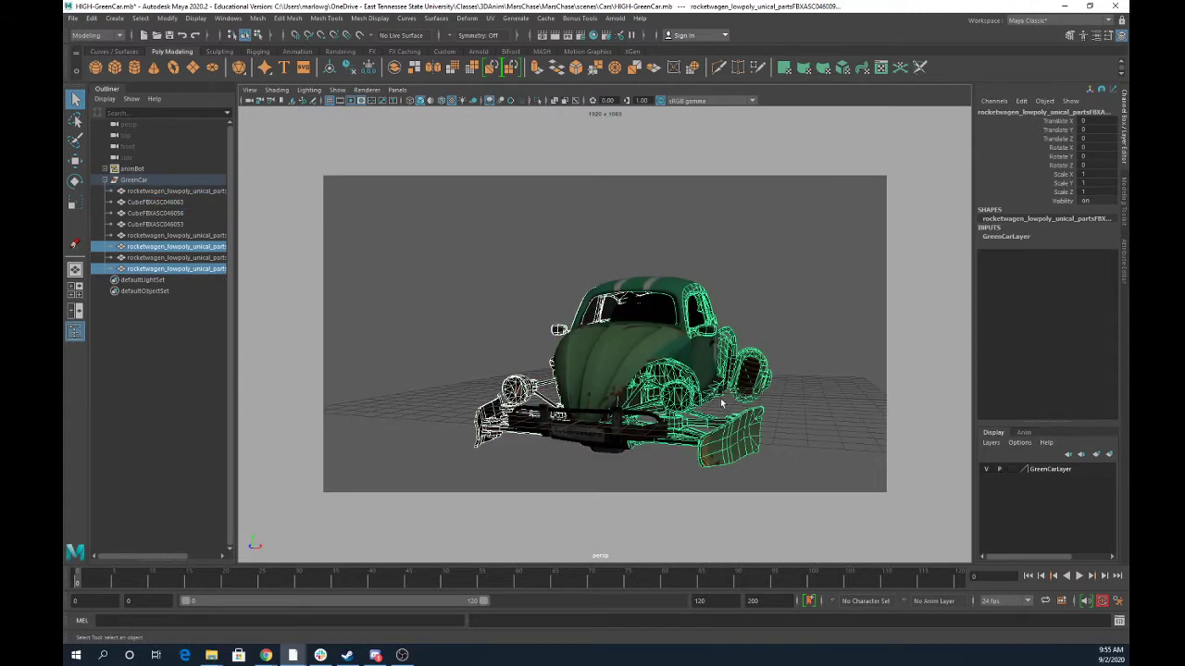
# Separate each of the two side meshes containing the headlights into individual pieces
pyautogui.click(172, 247)
pyautogui.click(258, 18)
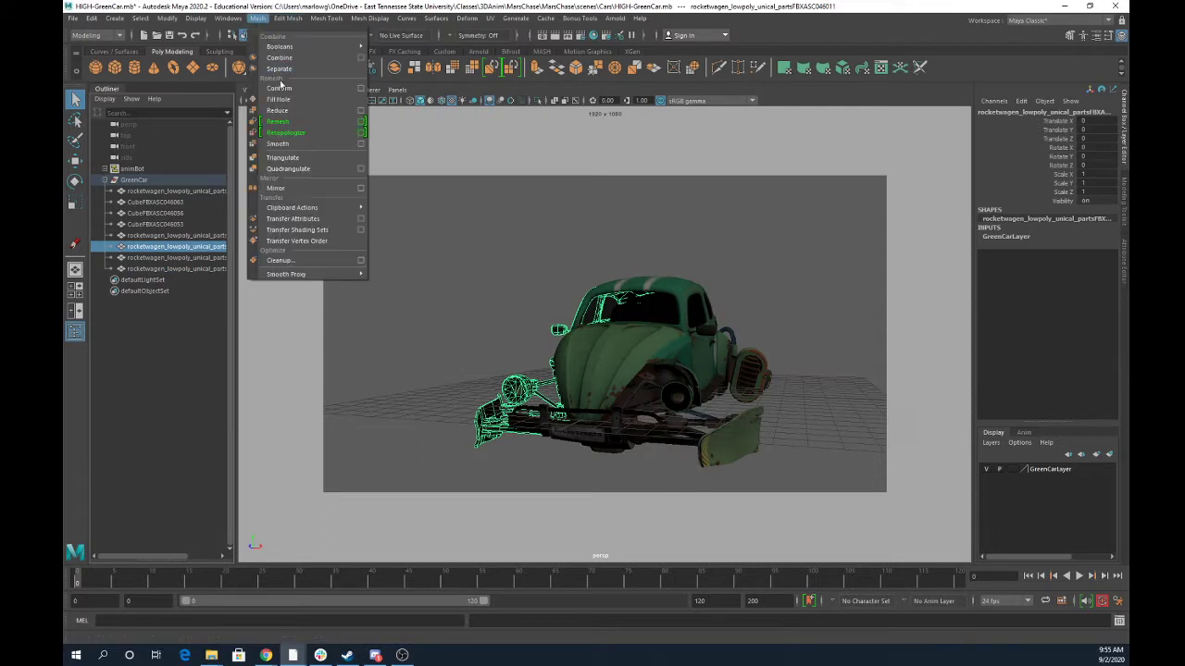
pyautogui.click(279, 68)
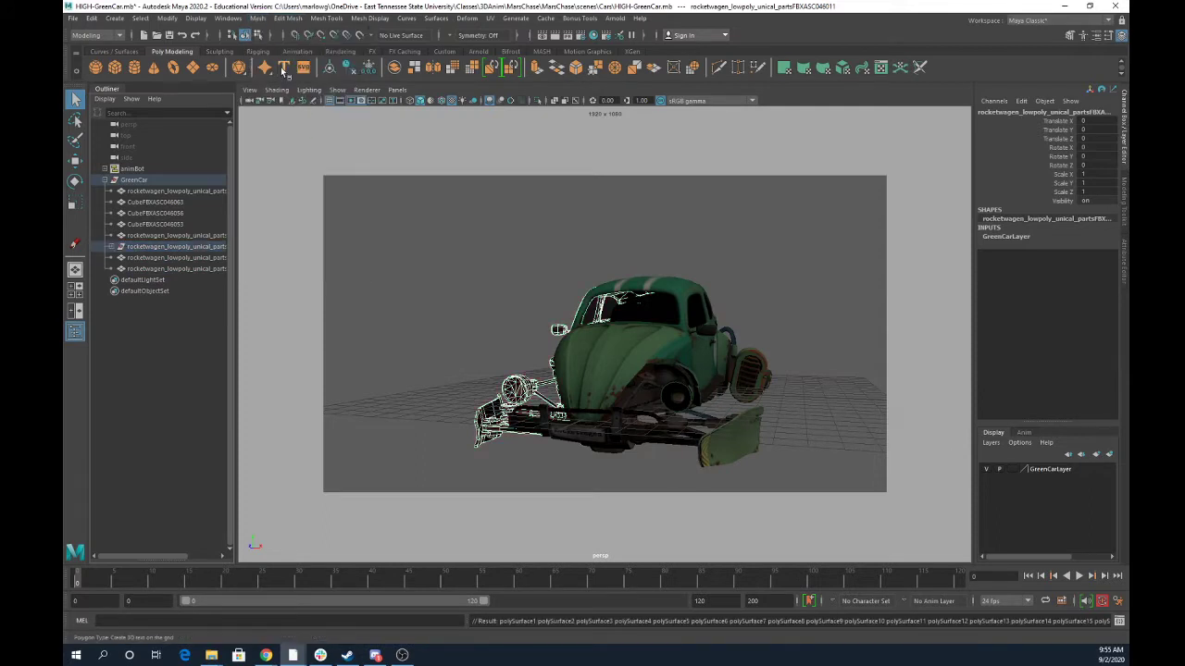
pyautogui.click(153, 269)
pyautogui.click(259, 18)
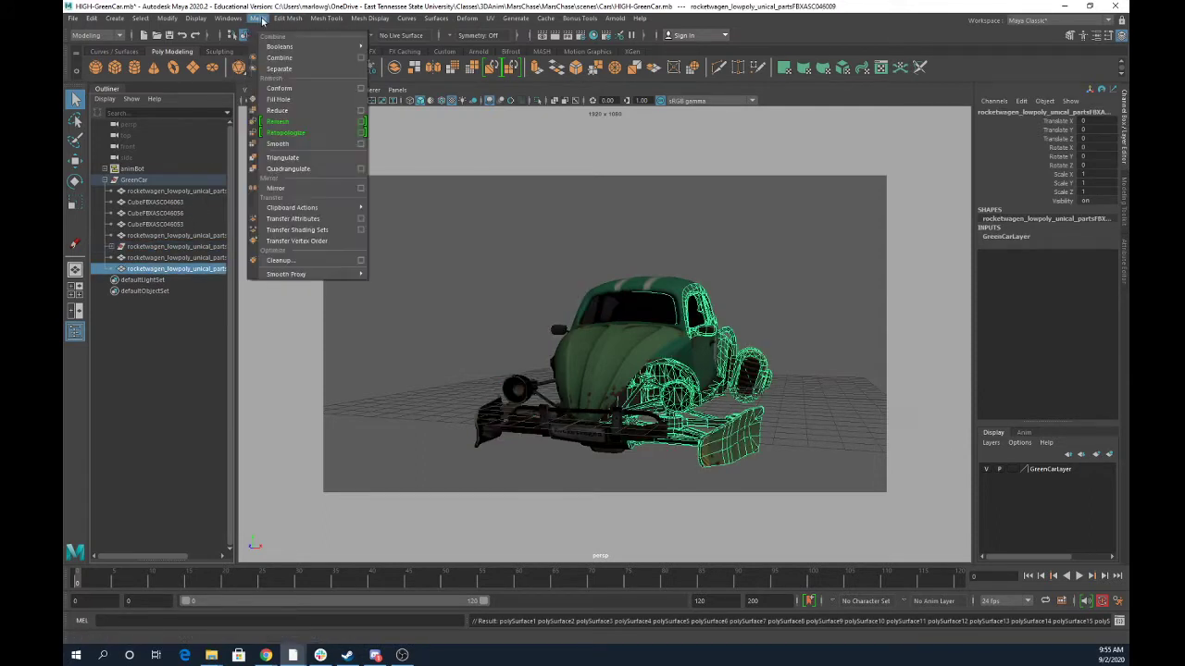
pyautogui.click(280, 69)
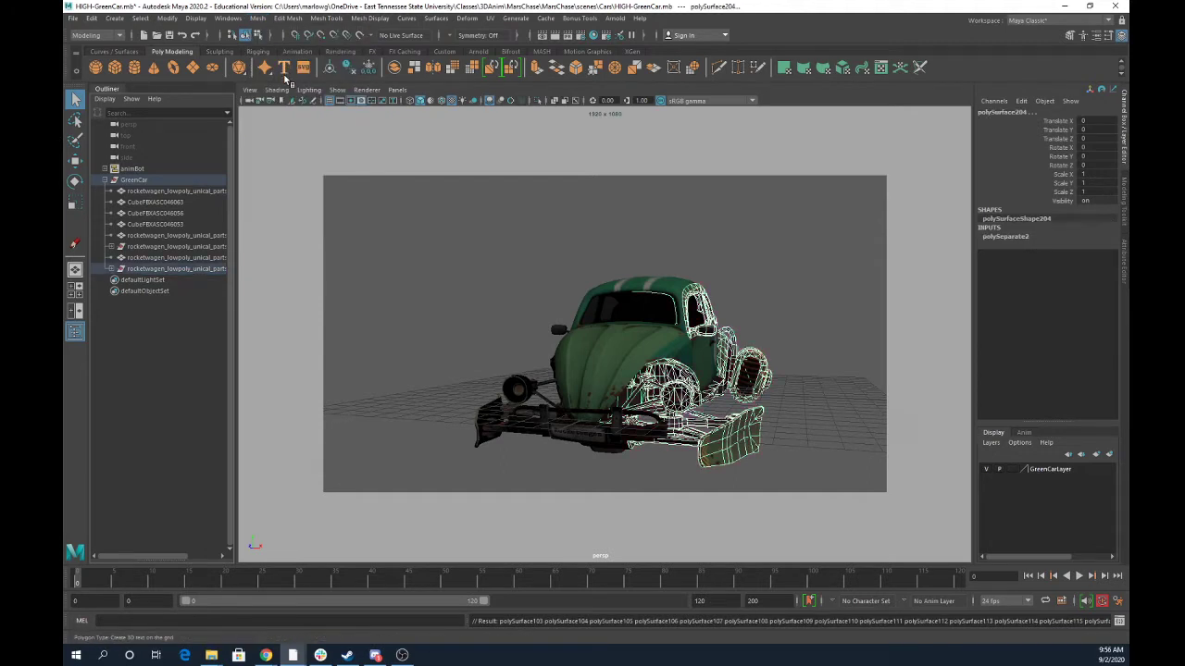
# Expand both separated side meshes in the hierarchy and look through their individual pieces
pyautogui.click(112, 269)
pyautogui.click(112, 247)
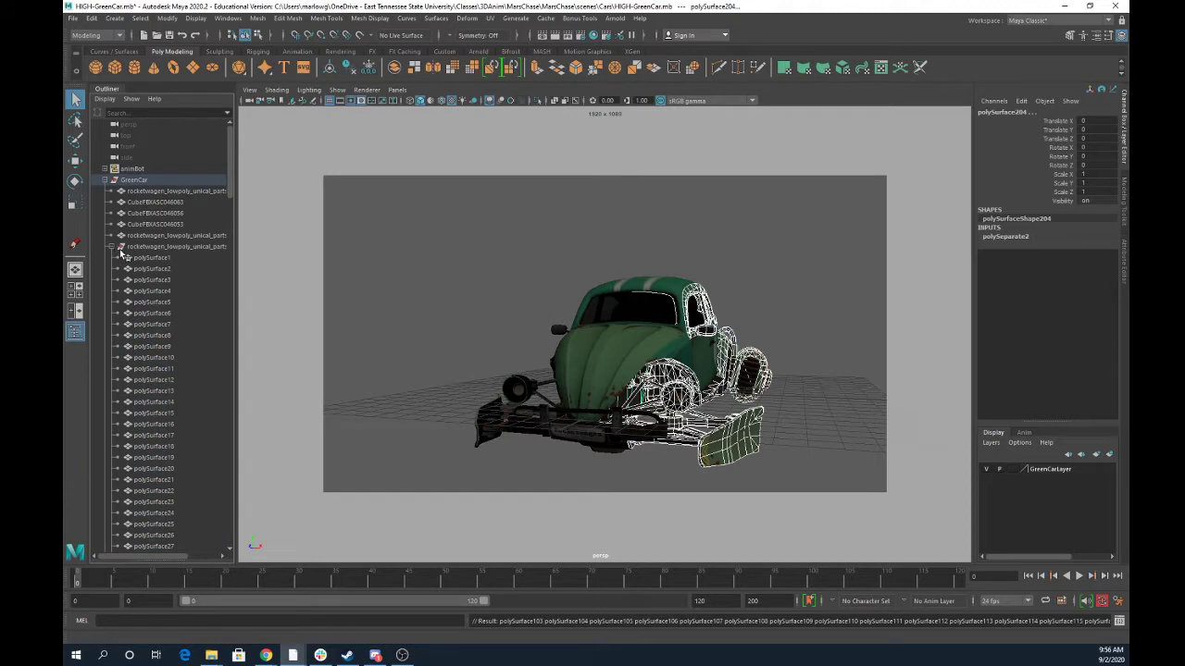
pyautogui.click(158, 248)
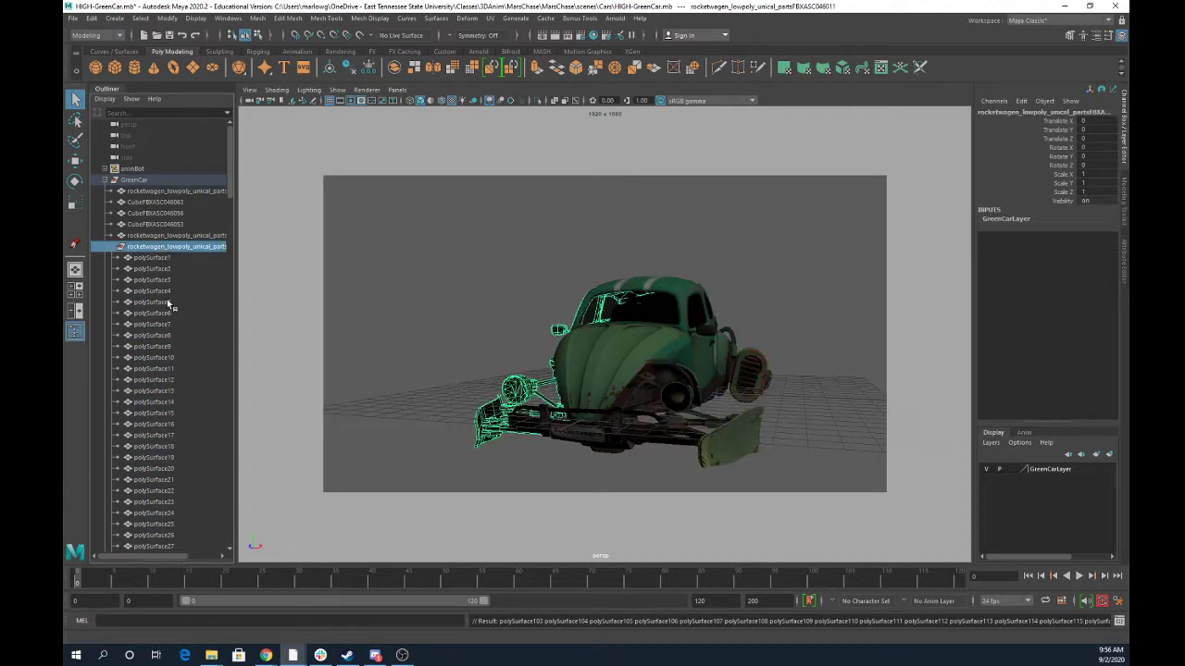
pyautogui.scroll(-20, 167, 304)
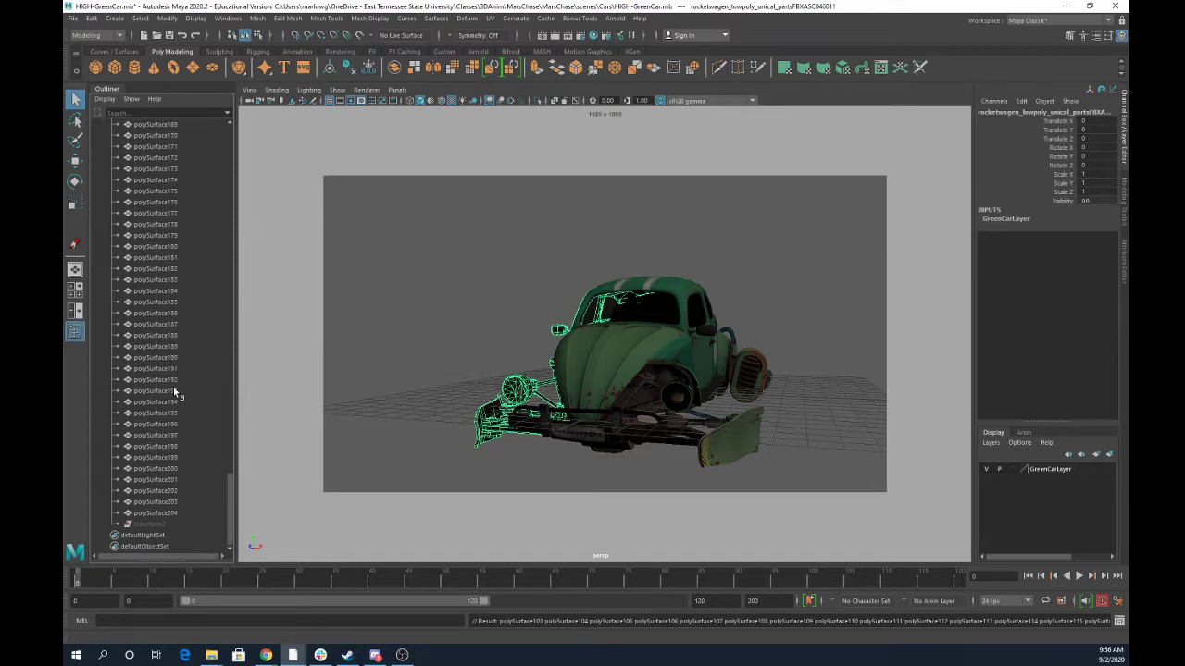
pyautogui.click(179, 380)
# Select all the pieces of the headlight on the car's right side and combine them into one mesh
pyautogui.click(524, 383)
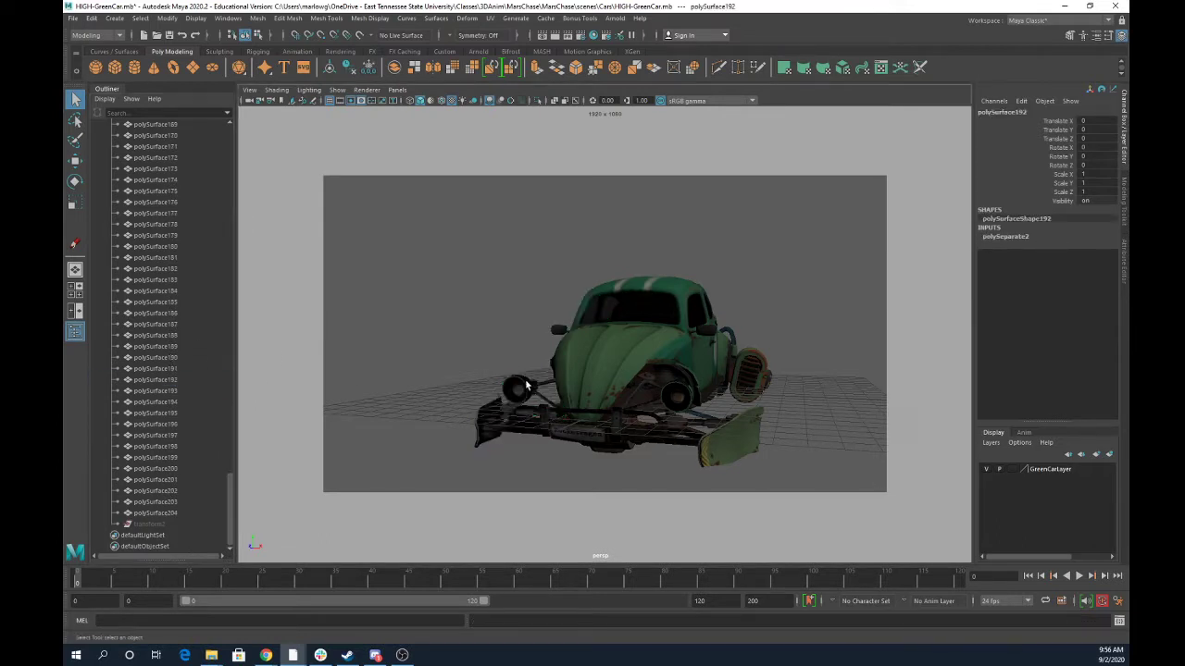
pyautogui.keyDown('alt'); pyautogui.moveTo(515, 394); pyautogui.dragTo(717, 417, button='right'); pyautogui.keyUp('alt')
pyautogui.press('f')
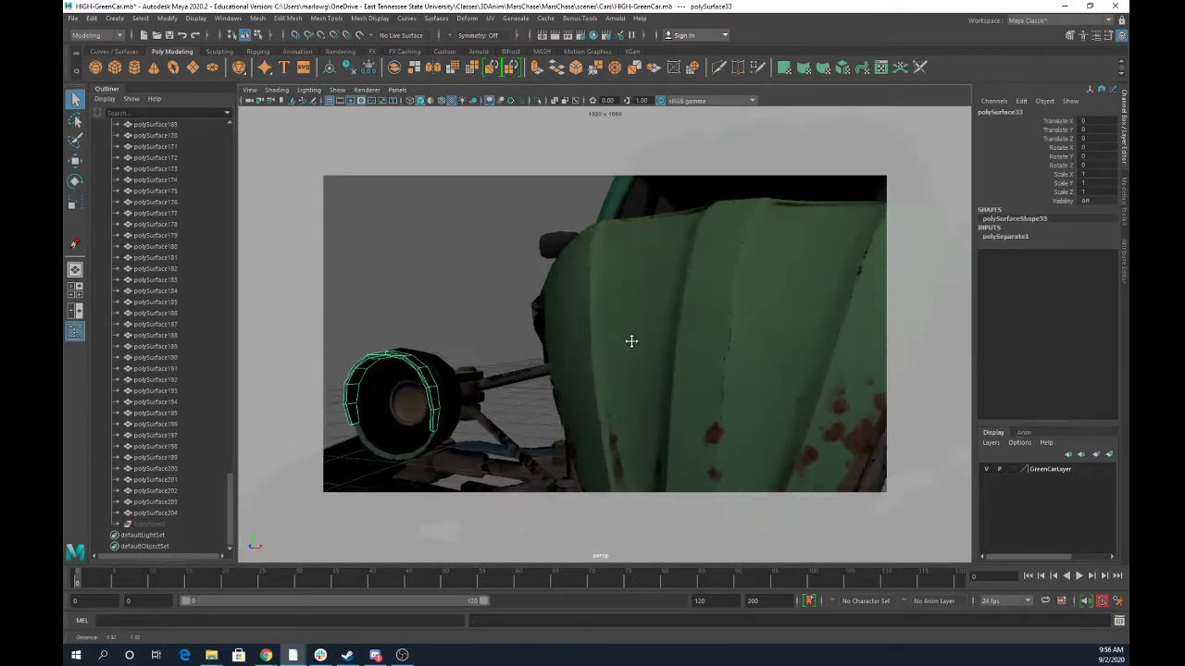
pyautogui.keyDown('alt'); pyautogui.moveTo(507, 373); pyautogui.dragTo(515, 348); pyautogui.keyUp('alt')
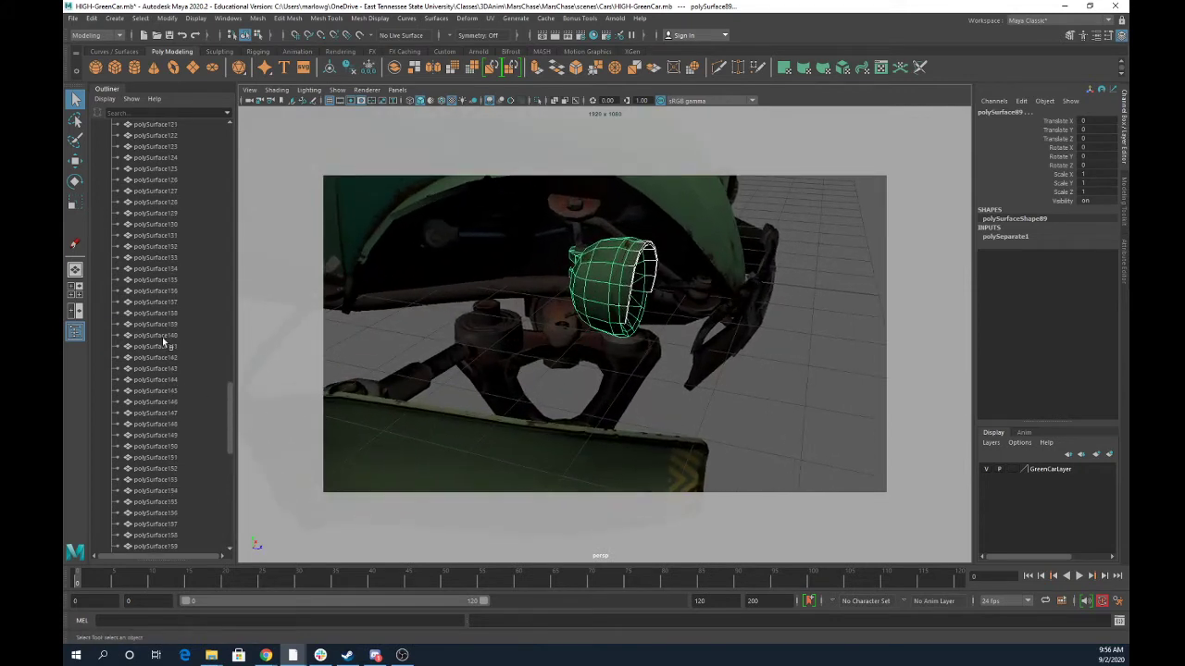
pyautogui.press('f')
pyautogui.scroll(20, 175, 285)
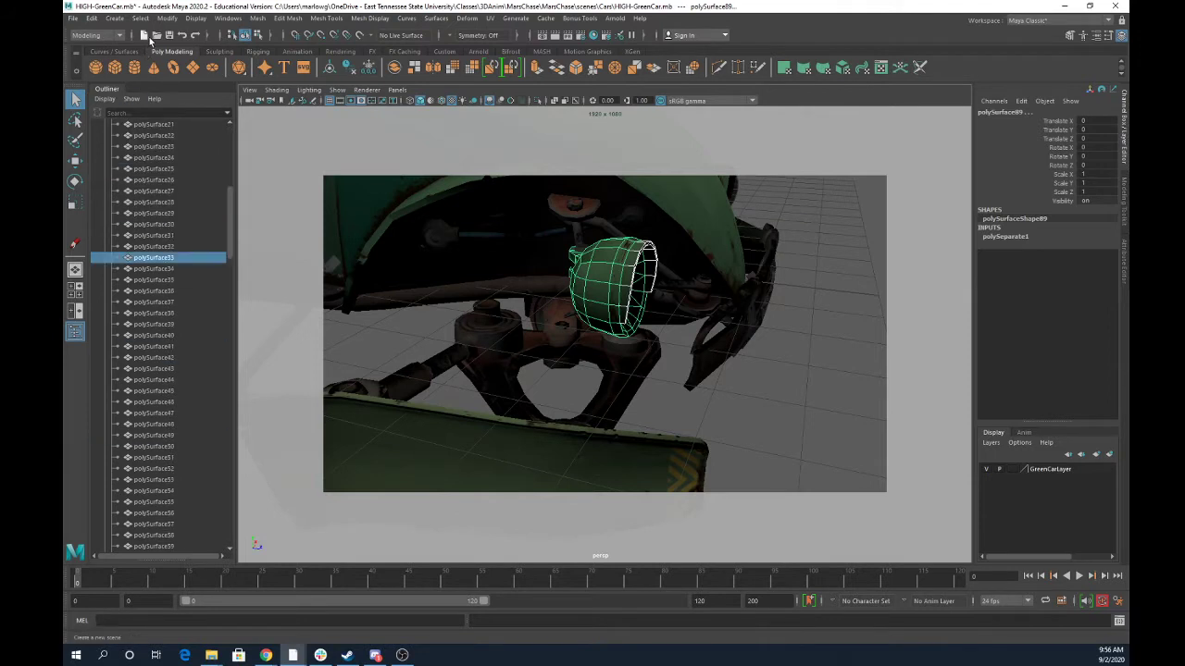
pyautogui.click(258, 17)
pyautogui.click(281, 61)
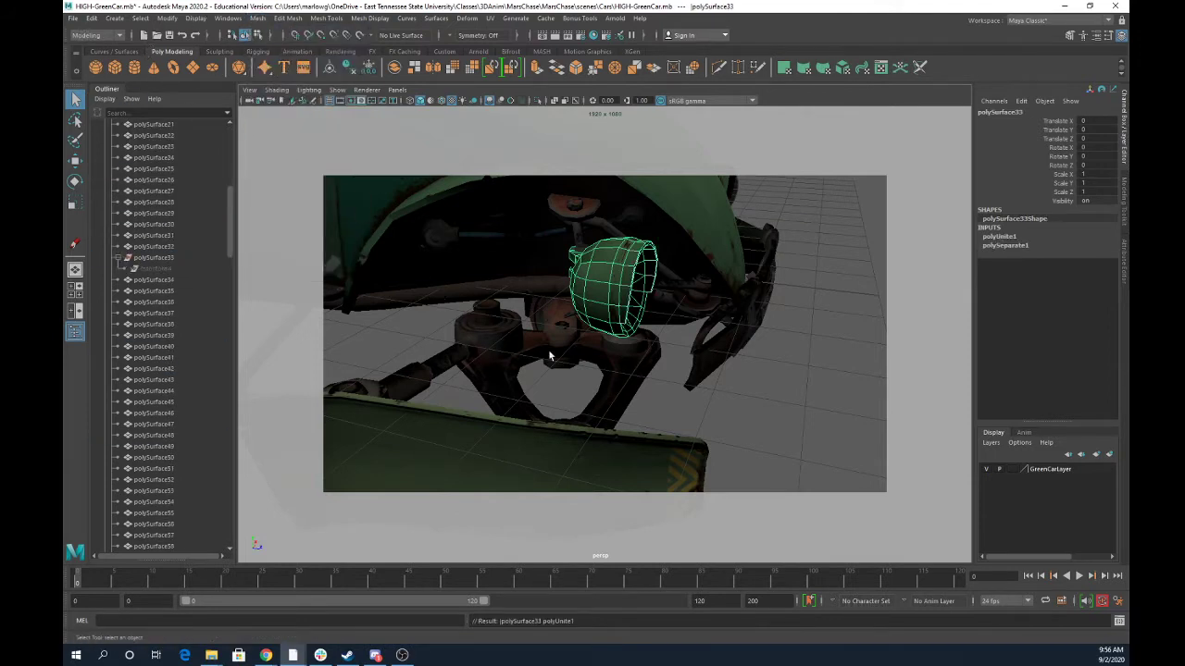
# Select the whole car and delete its construction history
pyautogui.scroll(-10, 549, 356)
pyautogui.moveTo(462, 274); pyautogui.dragTo(692, 389)
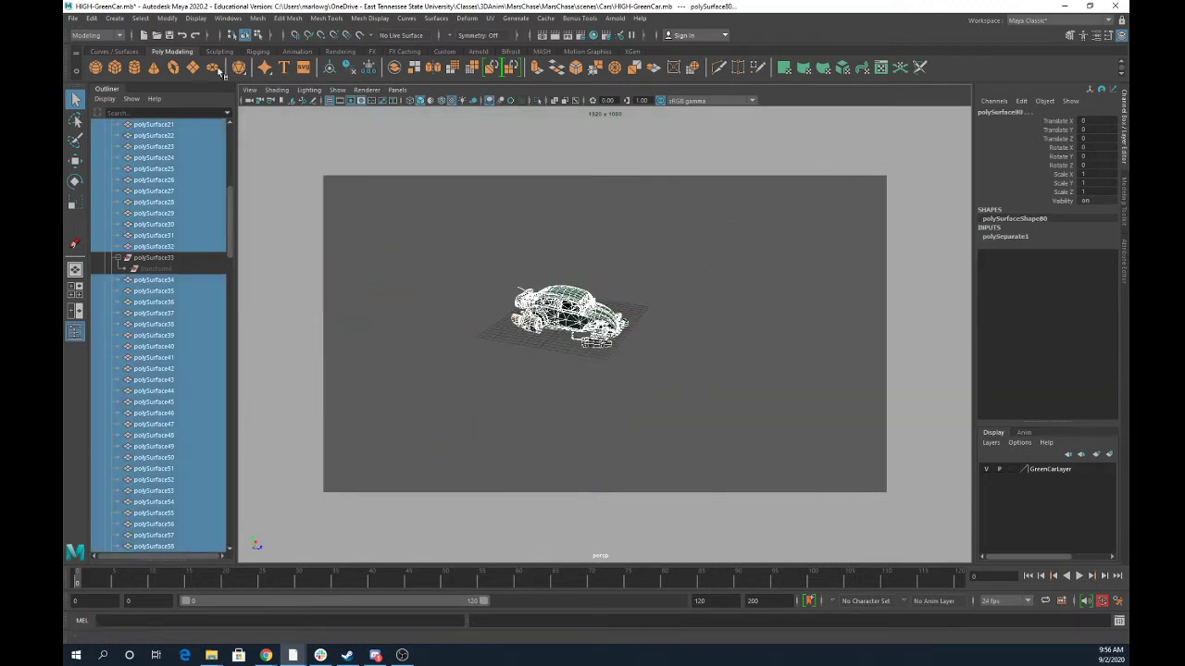
pyautogui.click(92, 18)
pyautogui.moveTo(125, 152)
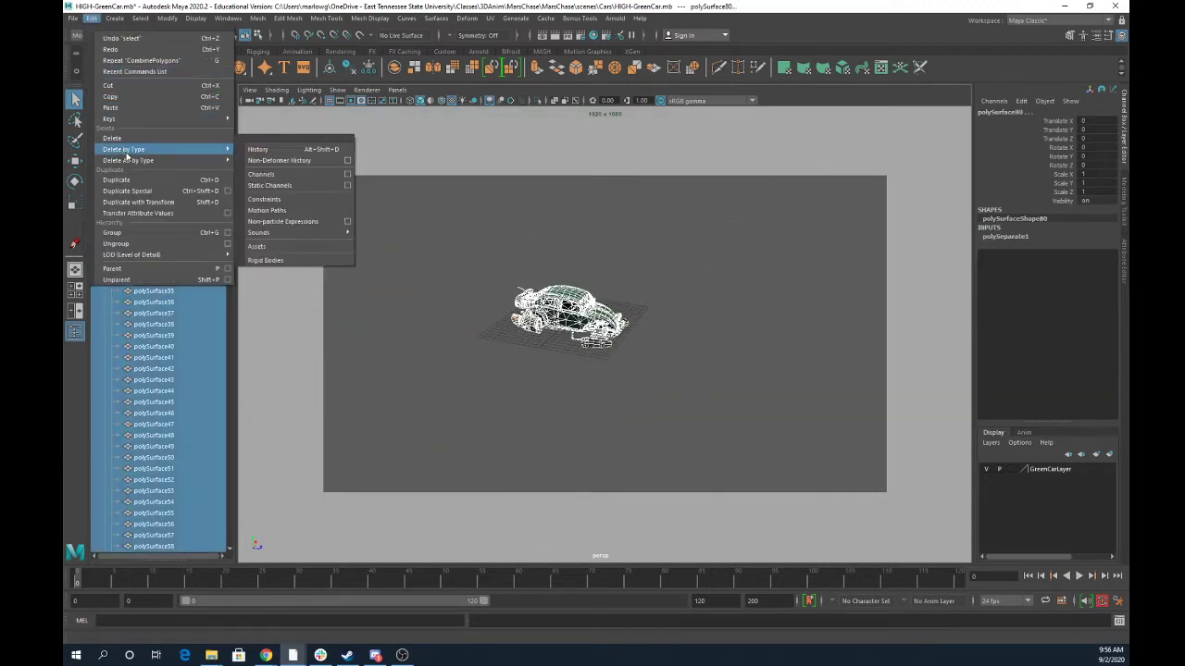
pyautogui.click(266, 149)
# Select the combined headlight and examine it up close and from several angles
pyautogui.click(179, 313)
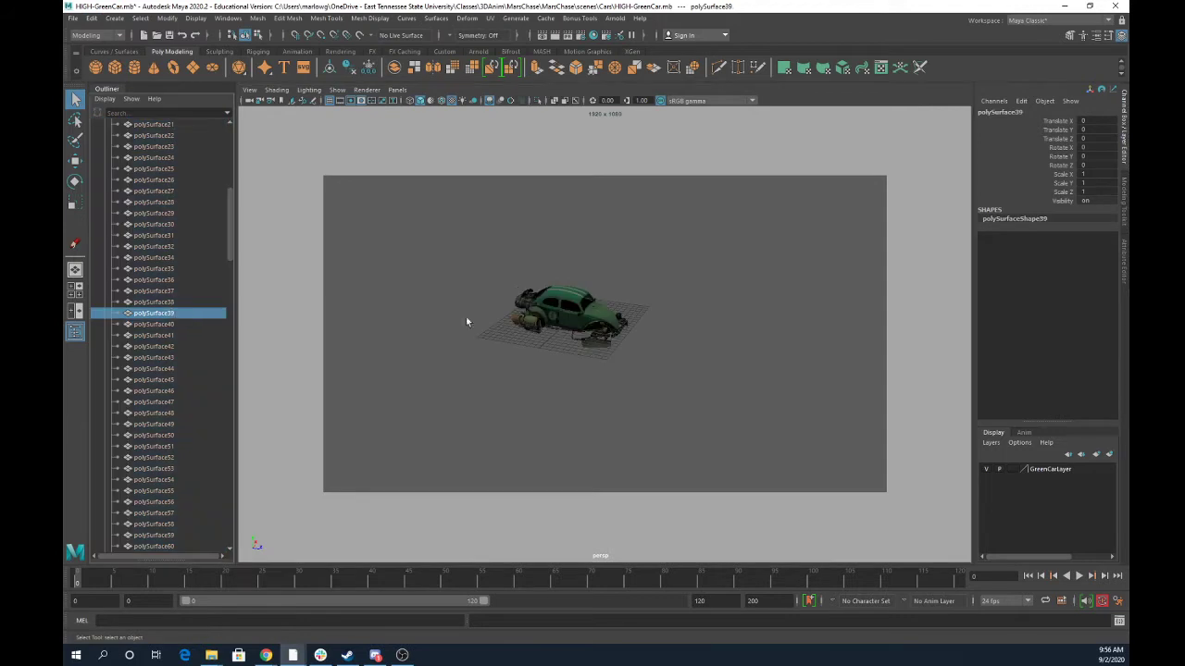
pyautogui.keyDown('alt'); pyautogui.moveTo(585, 341); pyautogui.dragTo(984, 400, button='right'); pyautogui.keyUp('alt')
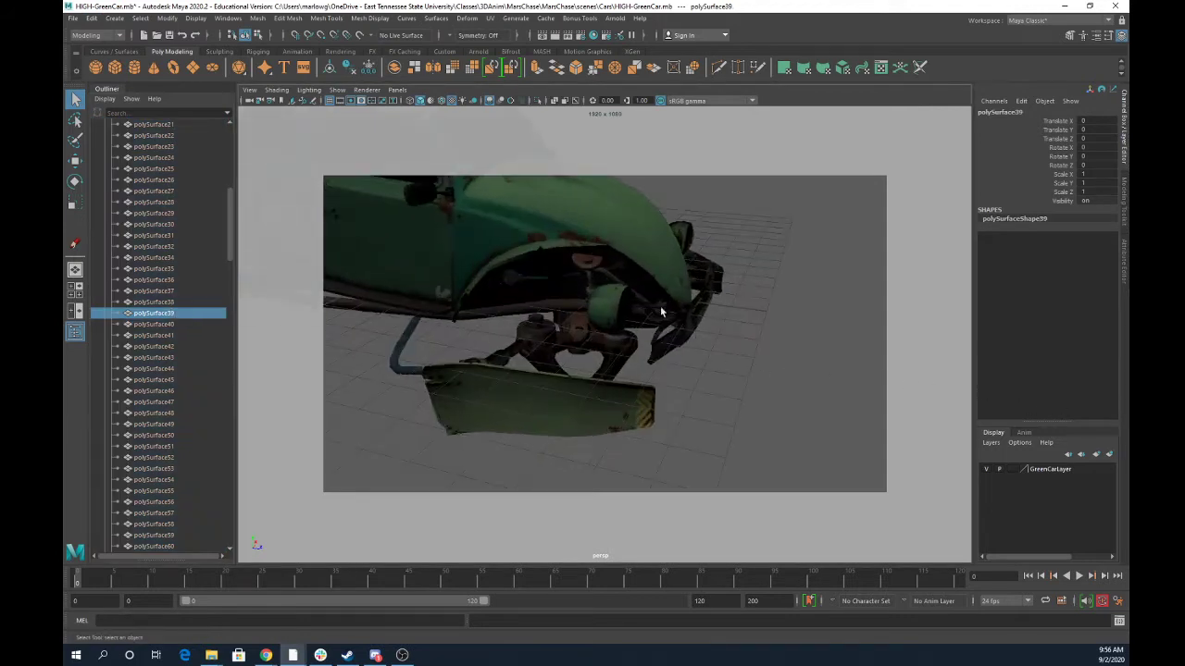
pyautogui.click(601, 312)
pyautogui.keyDown('alt'); pyautogui.moveTo(696, 335); pyautogui.dragTo(608, 330); pyautogui.keyUp('alt')
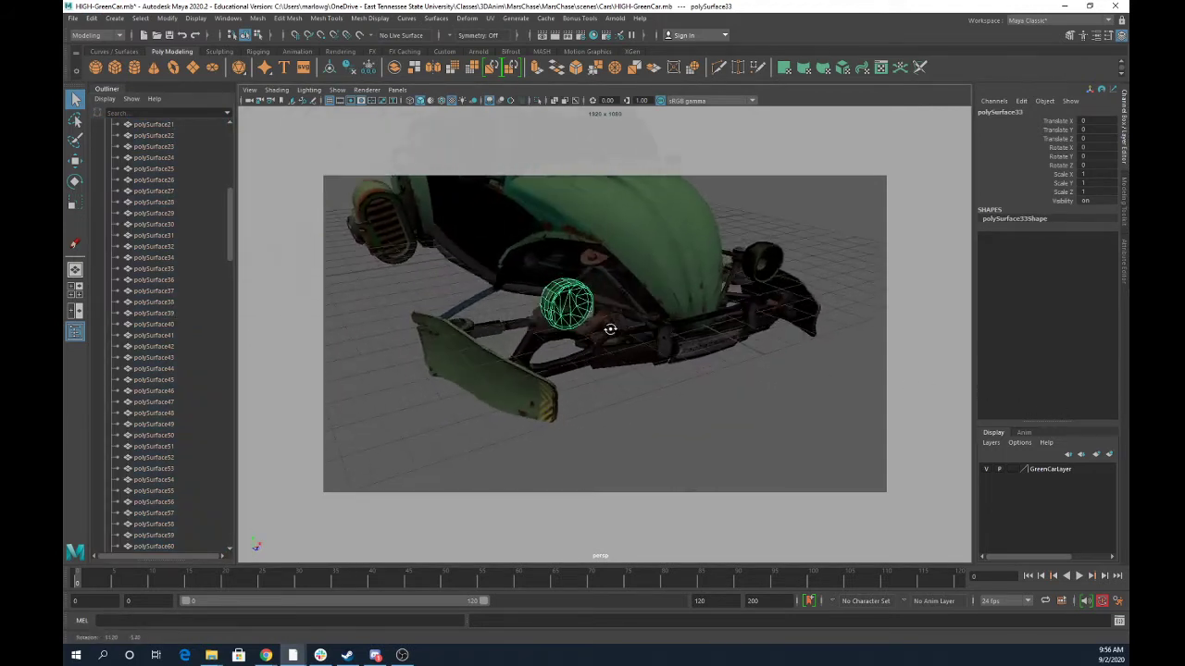
pyautogui.keyDown('alt'); pyautogui.moveTo(608, 330); pyautogui.dragTo(727, 323, button='right'); pyautogui.keyUp('alt')
pyautogui.keyDown('alt'); pyautogui.moveTo(559, 318); pyautogui.dragTo(652, 334); pyautogui.keyUp('alt')
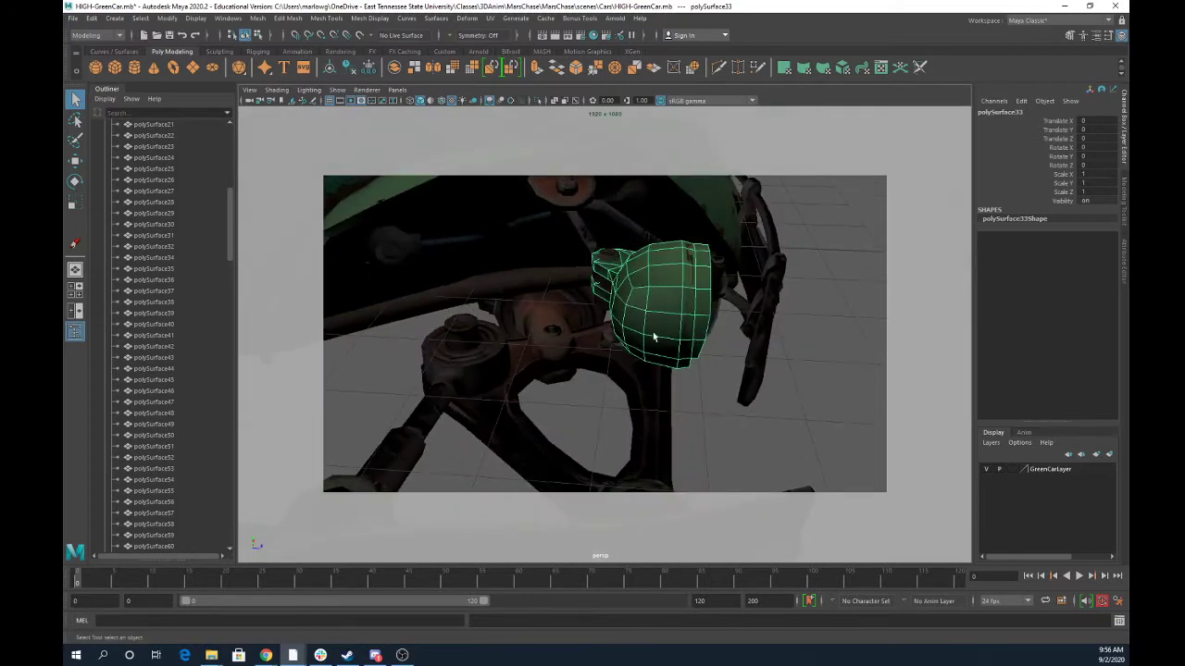
pyautogui.keyDown('alt'); pyautogui.moveTo(797, 343); pyautogui.dragTo(523, 270, button='right'); pyautogui.keyUp('alt')
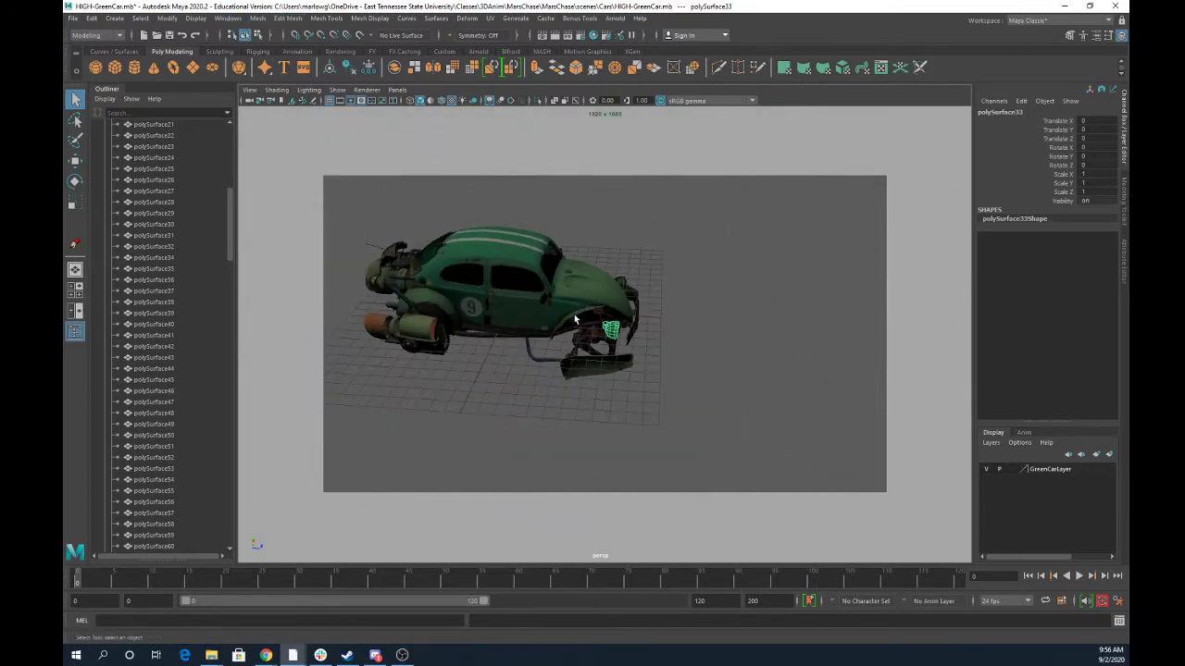
# Move the headlight's pivot back and inward onto its mounting bracket and activate the Rotate tool
pyautogui.press('w')
pyautogui.press('f')
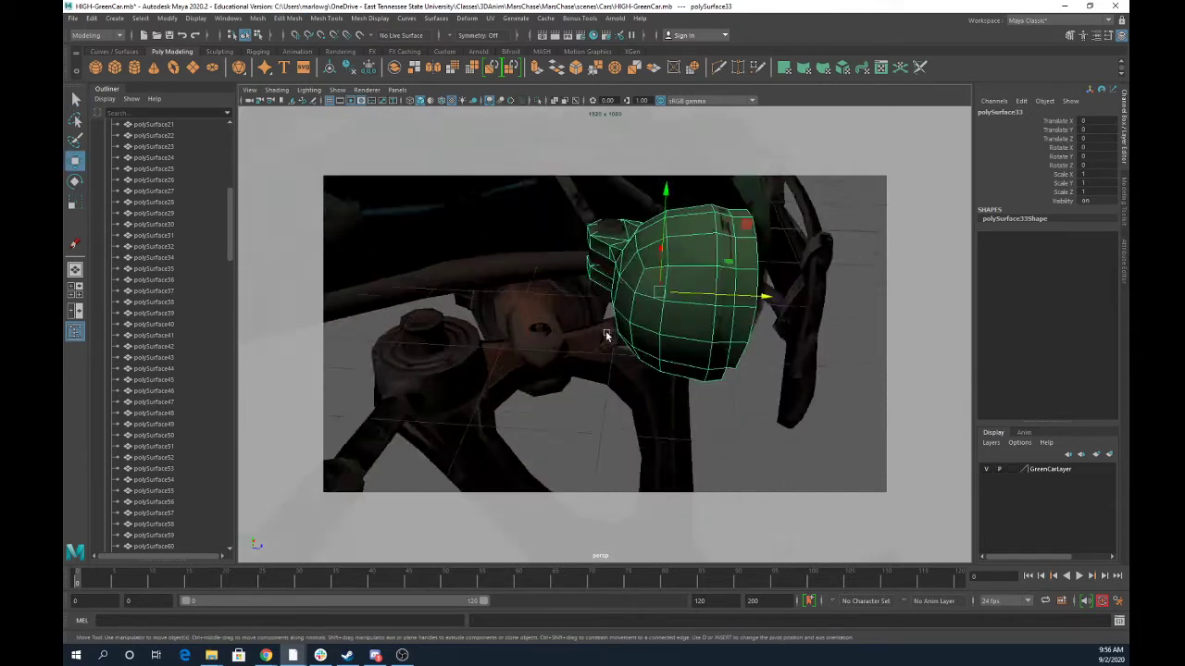
pyautogui.scroll(-2, 606, 335)
pyautogui.keyDown('alt'); pyautogui.moveTo(637, 325); pyautogui.dragTo(639, 373); pyautogui.keyUp('alt')
pyautogui.keyDown('alt'); pyautogui.moveTo(640, 373); pyautogui.dragTo(618, 348, button='middle'); pyautogui.keyUp('alt')
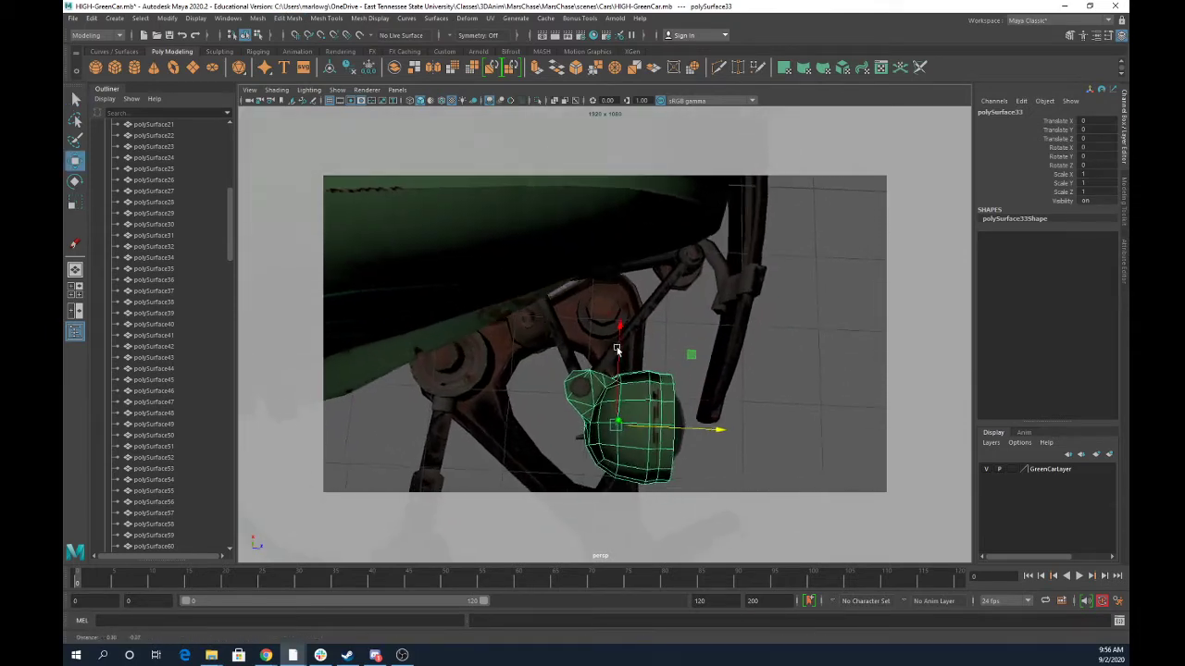
pyautogui.keyDown('alt'); pyautogui.moveTo(618, 350); pyautogui.dragTo(591, 331); pyautogui.keyUp('alt')
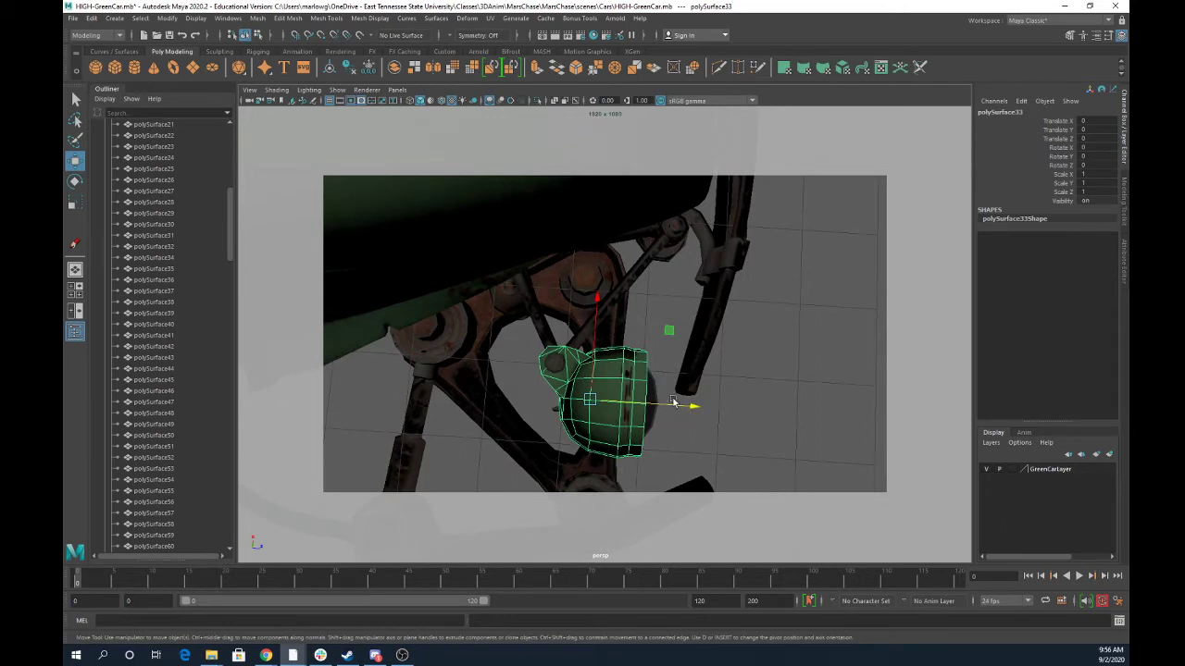
pyautogui.moveTo(687, 408); pyautogui.dragTo(653, 409)
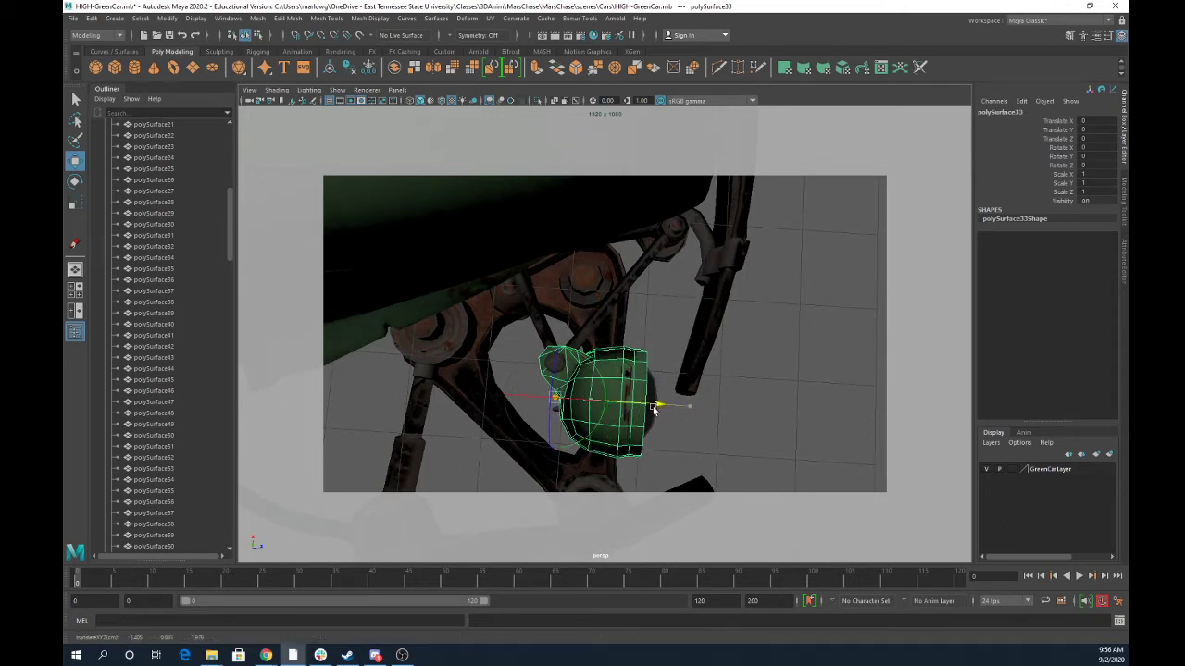
pyautogui.moveTo(562, 334); pyautogui.dragTo(565, 298)
pyautogui.keyDown('alt'); pyautogui.moveTo(623, 385); pyautogui.dragTo(627, 347); pyautogui.keyUp('alt')
pyautogui.press('e')
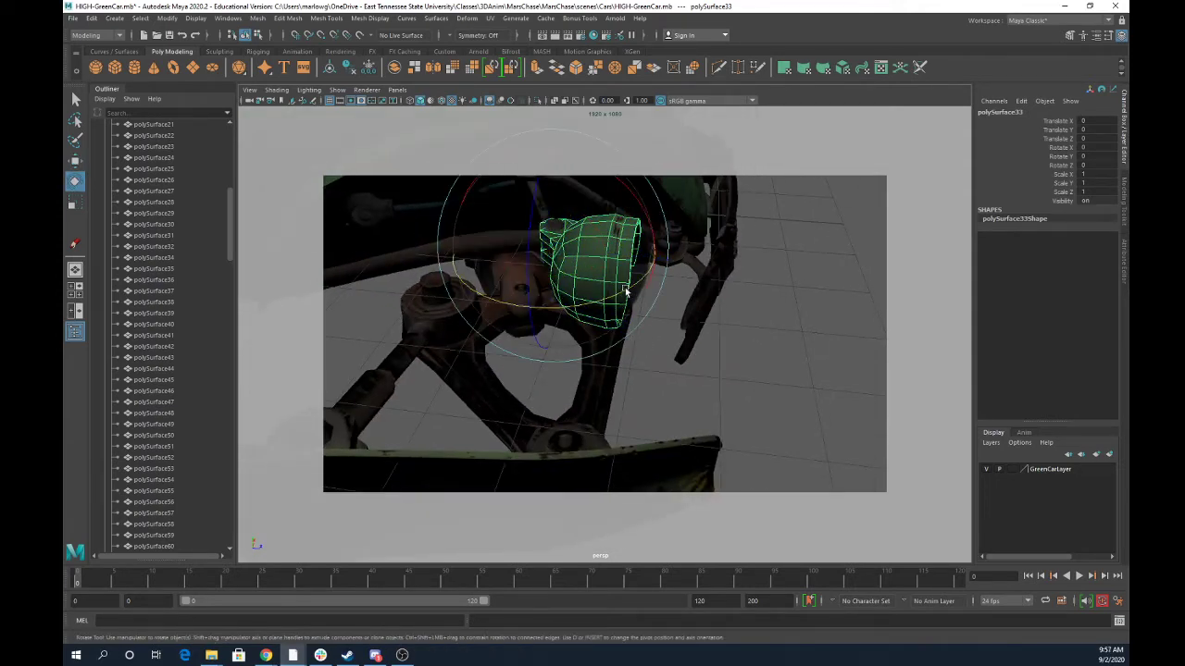
# Rotate the combined headlight about its relocated pivot as a test, and undo the rotation
pyautogui.moveTo(625, 292); pyautogui.dragTo(613, 305)
pyautogui.hotkey('ctrl', 'z')
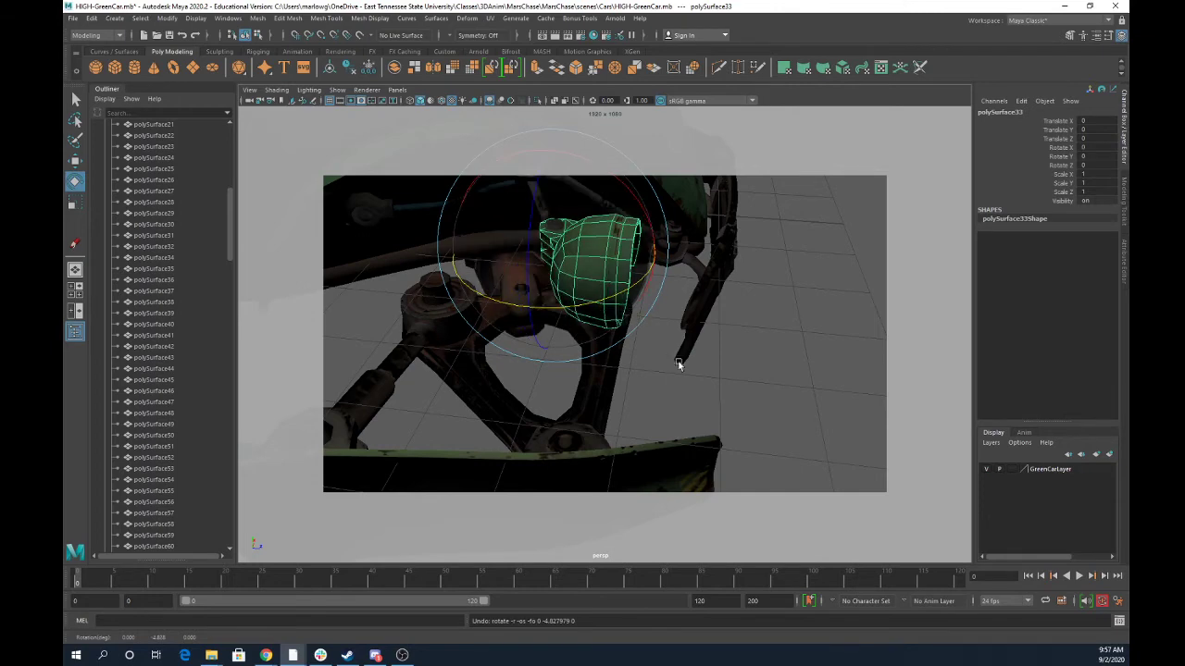
pyautogui.keyDown('alt'); pyautogui.moveTo(679, 363); pyautogui.dragTo(497, 314); pyautogui.keyUp('alt')
# Reopen the HIGH-GreenCar.mb scene to go back to the original combined car meshes
pyautogui.click(72, 18)
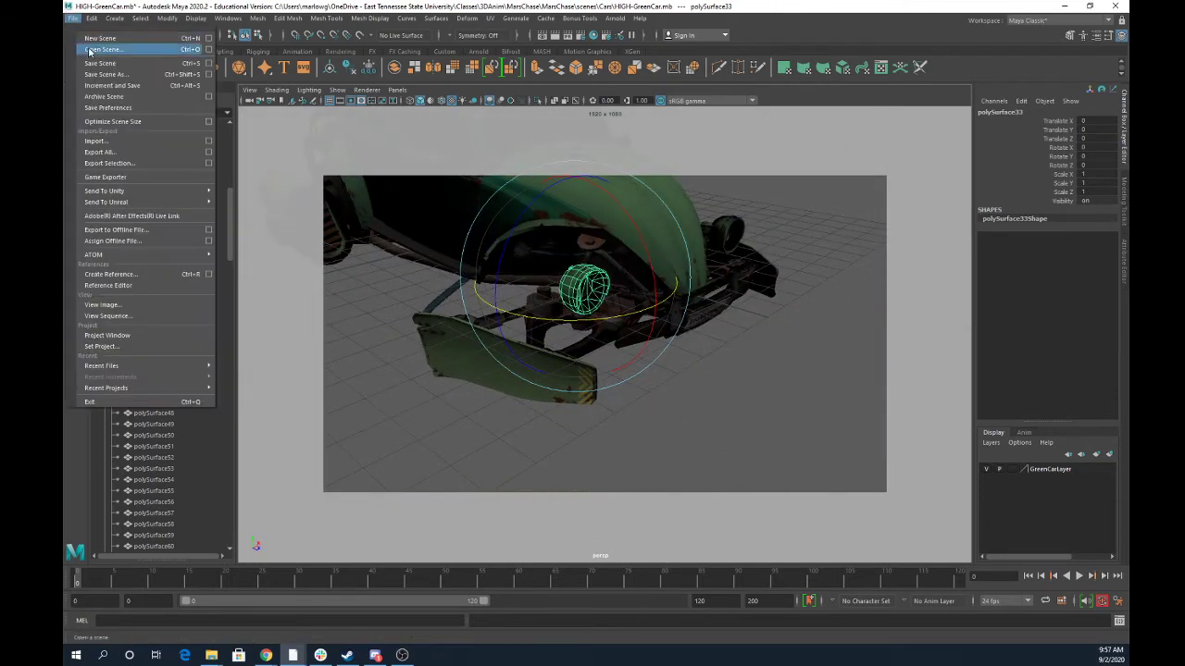
pyautogui.click(96, 53)
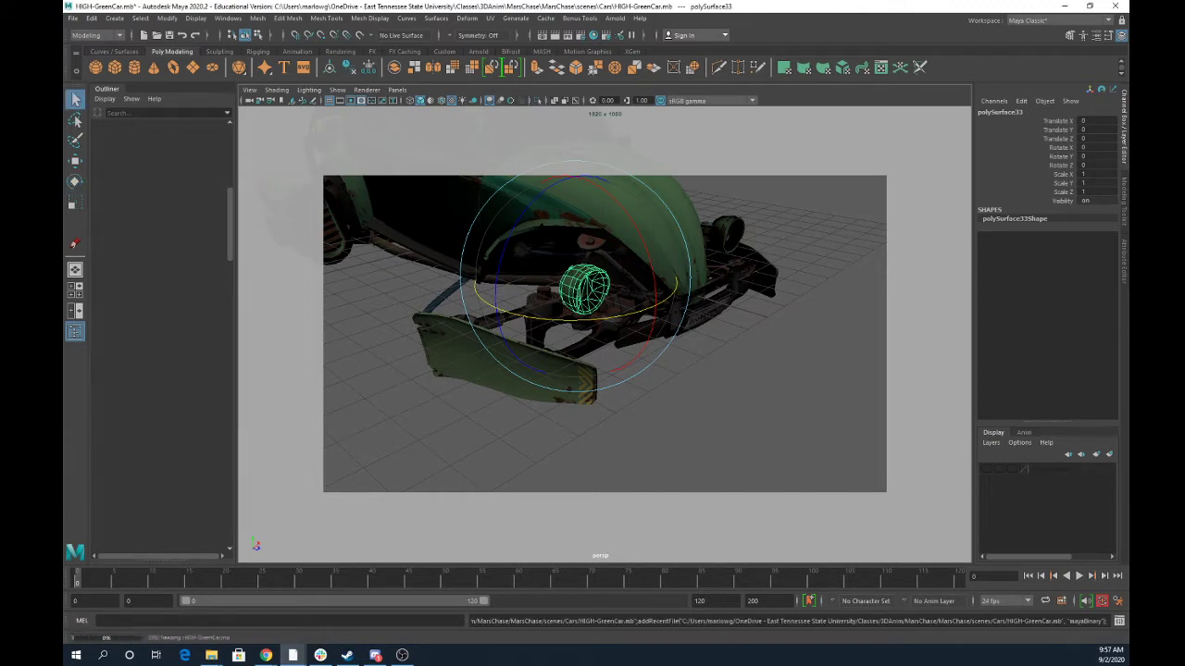
pyautogui.keyDown('alt'); pyautogui.moveTo(423, 348); pyautogui.dragTo(668, 419); pyautogui.keyUp('alt')
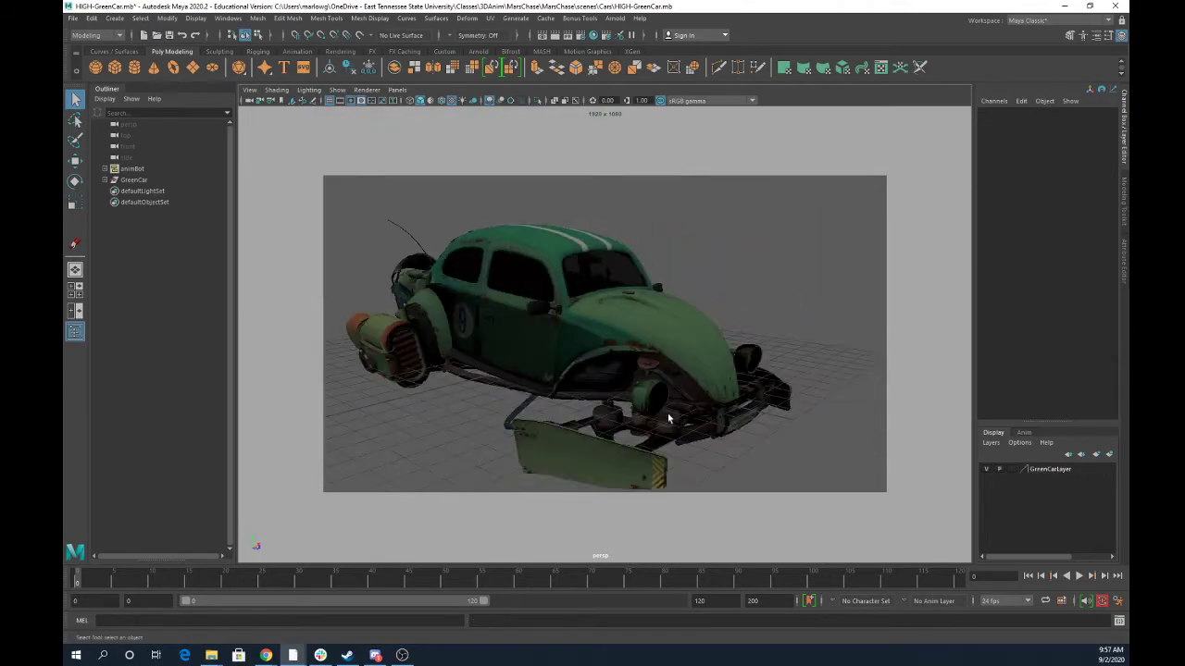
# Select the side mesh at the headlight and examine the headlight and front suspension from several angles
pyautogui.click(649, 396)
pyautogui.scroll(5, 657, 400)
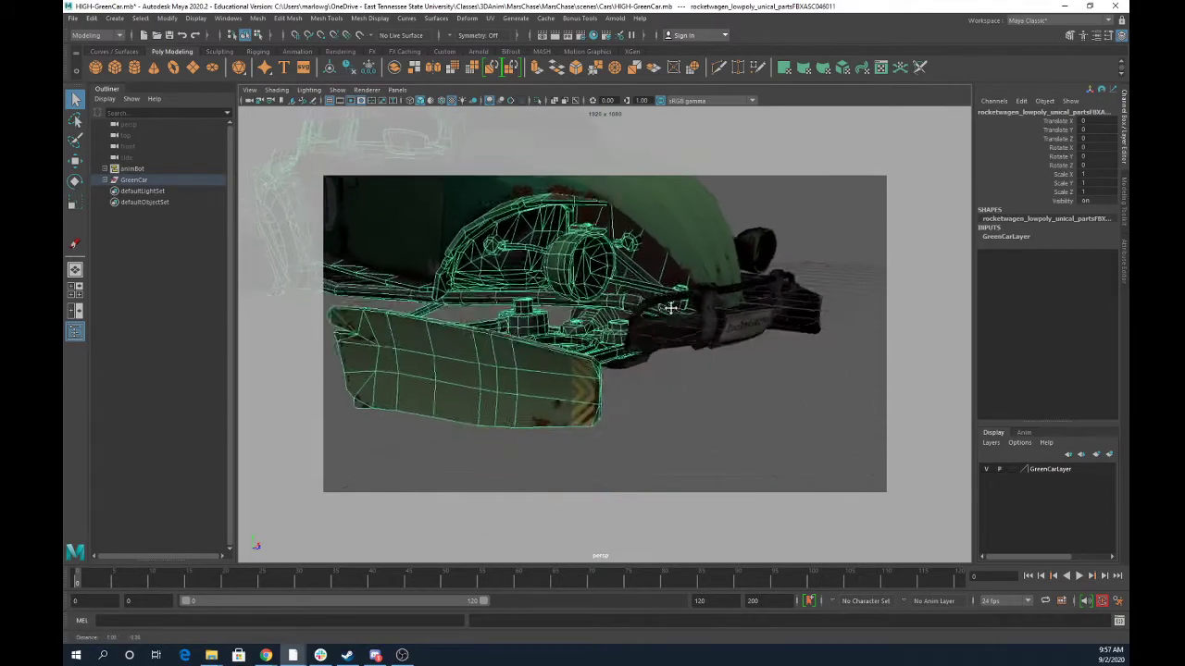
pyautogui.keyDown('alt'); pyautogui.moveTo(670, 308); pyautogui.dragTo(706, 383); pyautogui.keyUp('alt')
pyautogui.keyDown('alt'); pyautogui.moveTo(776, 416); pyautogui.dragTo(689, 441, button='right'); pyautogui.keyUp('alt')
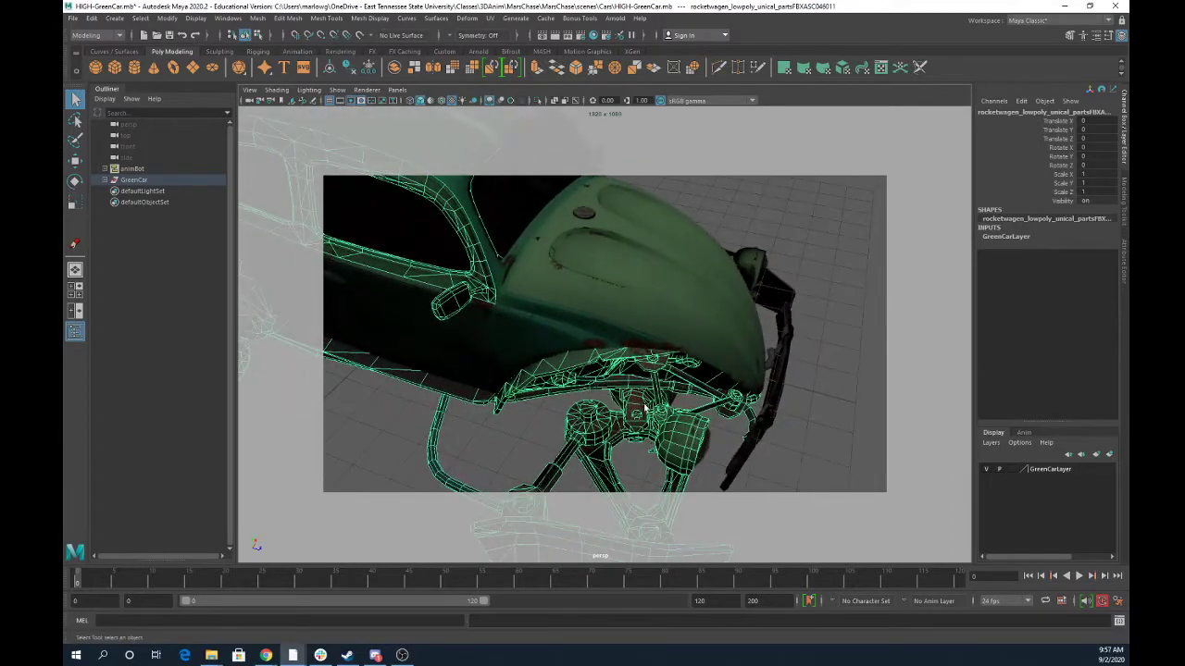
pyautogui.keyDown('alt'); pyautogui.moveTo(763, 400); pyautogui.dragTo(500, 407, button='right'); pyautogui.keyUp('alt')
pyautogui.keyDown('alt'); pyautogui.moveTo(499, 407); pyautogui.dragTo(316, 363); pyautogui.keyUp('alt')
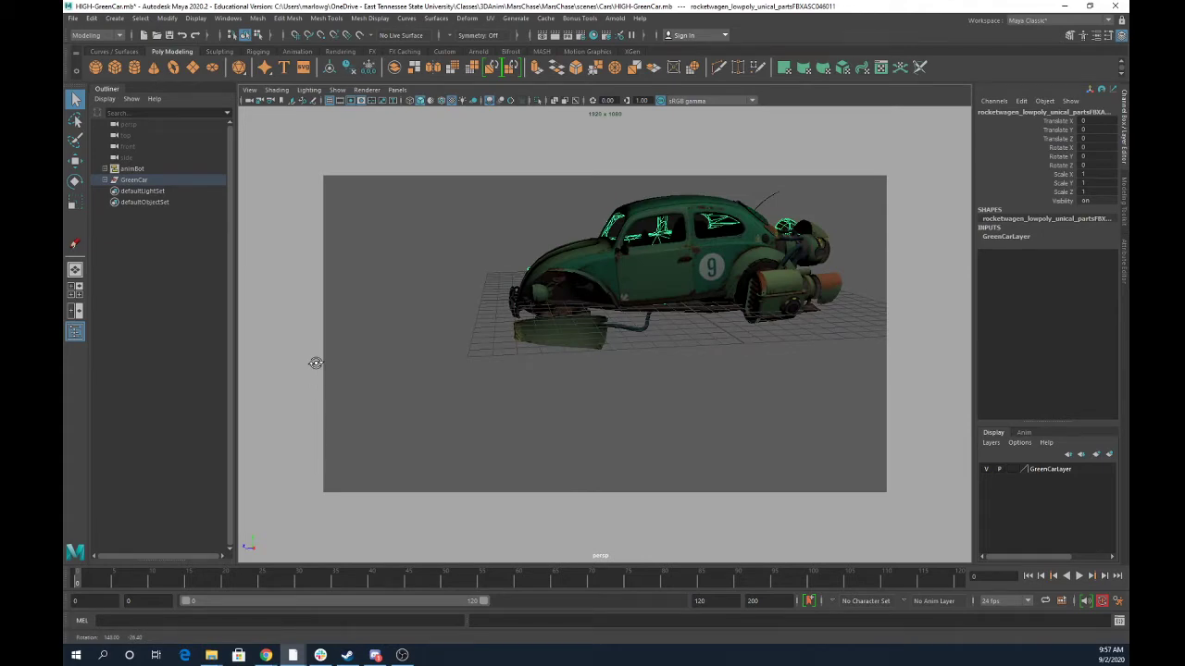
# Select the side mesh and examine the rear thrusters, their hoses and the rear wheel arch from several angles
pyautogui.keyDown('alt'); pyautogui.moveTo(315, 363); pyautogui.dragTo(674, 378); pyautogui.keyUp('alt')
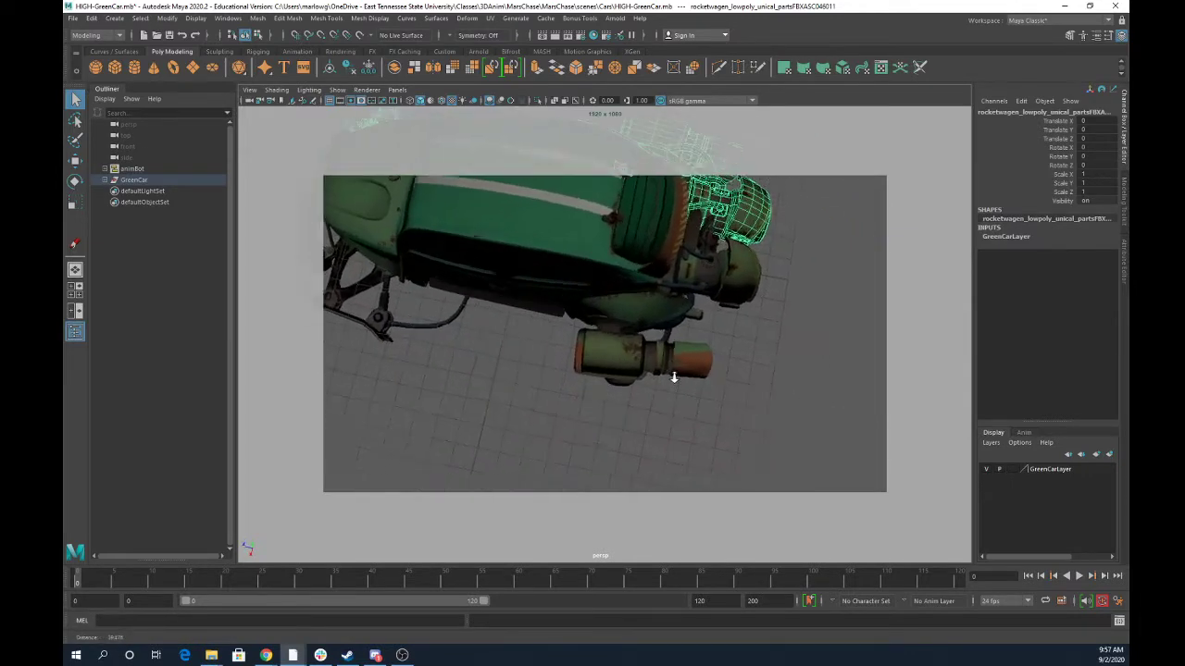
pyautogui.scroll(3, 674, 378)
pyautogui.click(645, 375)
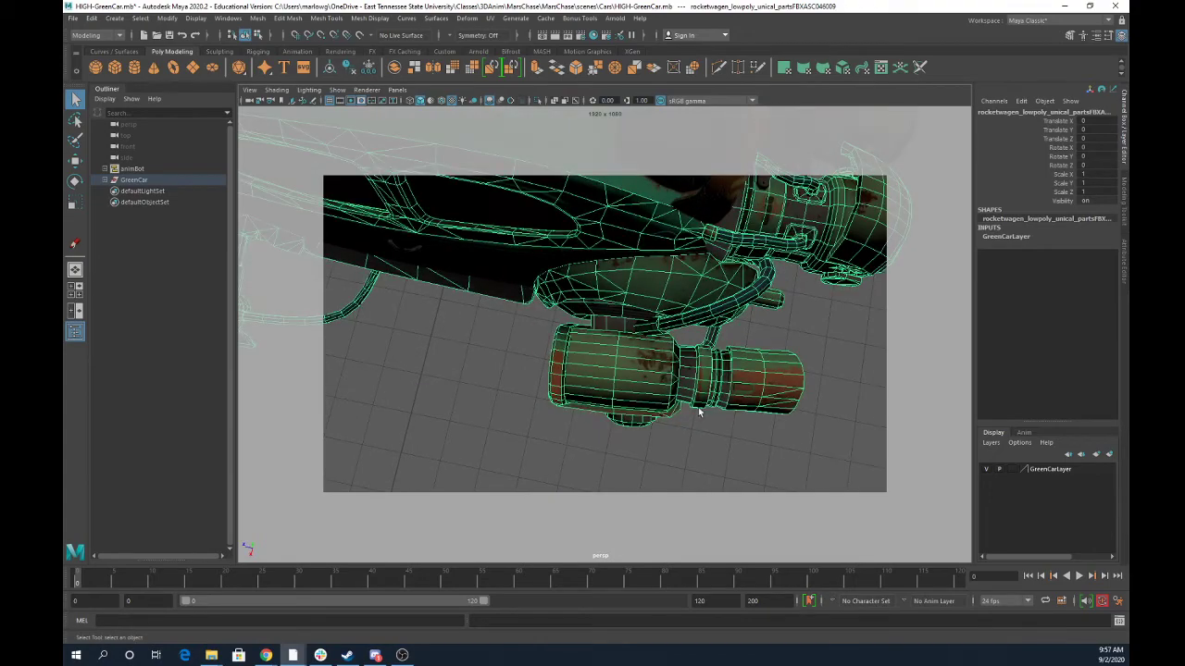
pyautogui.keyDown('alt'); pyautogui.moveTo(710, 391); pyautogui.dragTo(641, 395); pyautogui.keyUp('alt')
pyautogui.keyDown('alt'); pyautogui.moveTo(733, 313); pyautogui.dragTo(656, 423); pyautogui.keyUp('alt')
pyautogui.click(655, 423)
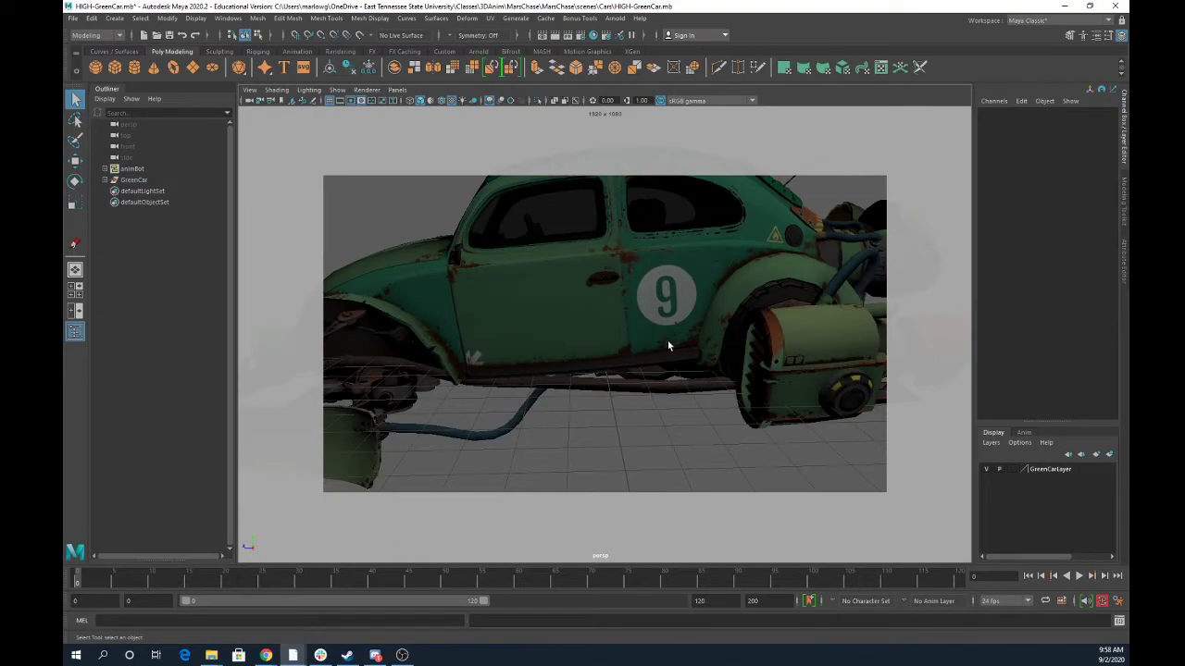
pyautogui.click(853, 254)
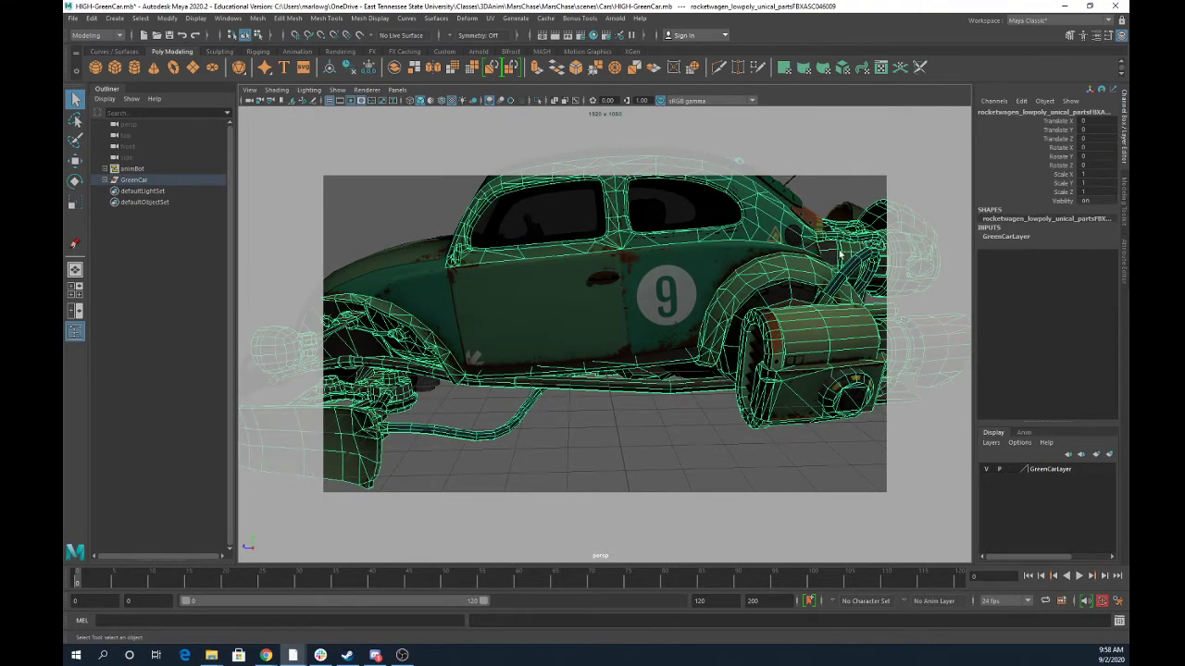
pyautogui.keyDown('alt'); pyautogui.moveTo(835, 269); pyautogui.dragTo(740, 302); pyautogui.keyUp('alt')
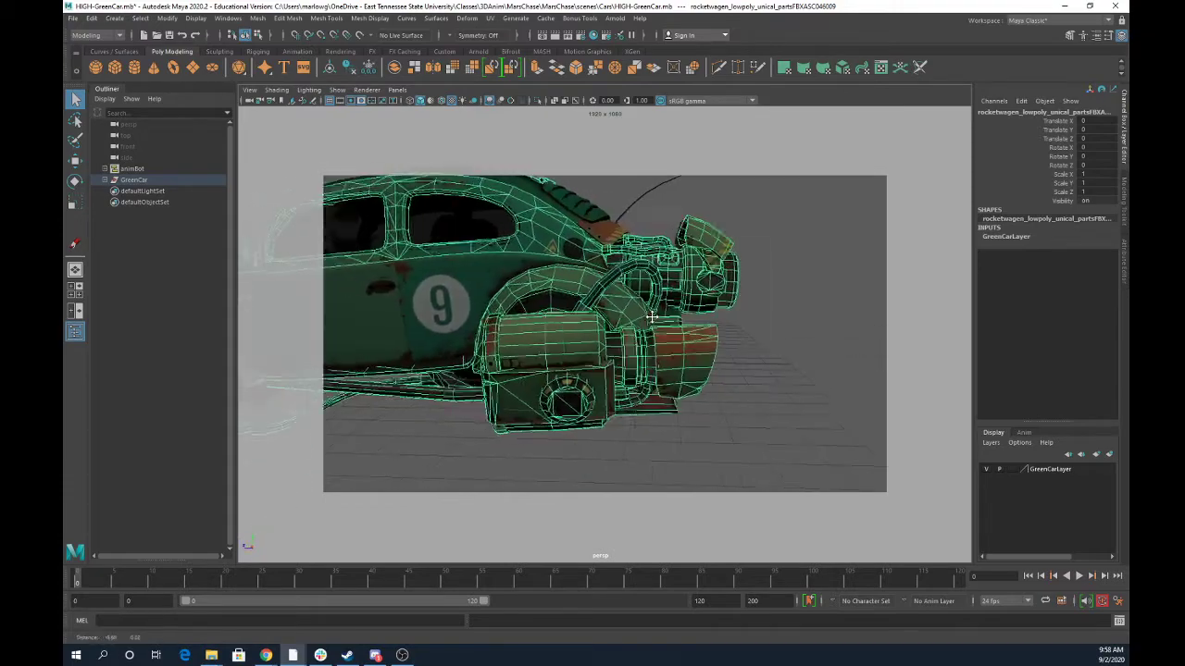
pyautogui.keyDown('alt'); pyautogui.moveTo(564, 333); pyautogui.dragTo(753, 317, button='middle'); pyautogui.keyUp('alt')
pyautogui.keyDown('alt'); pyautogui.moveTo(716, 323); pyautogui.dragTo(569, 283, button='right'); pyautogui.keyUp('alt')
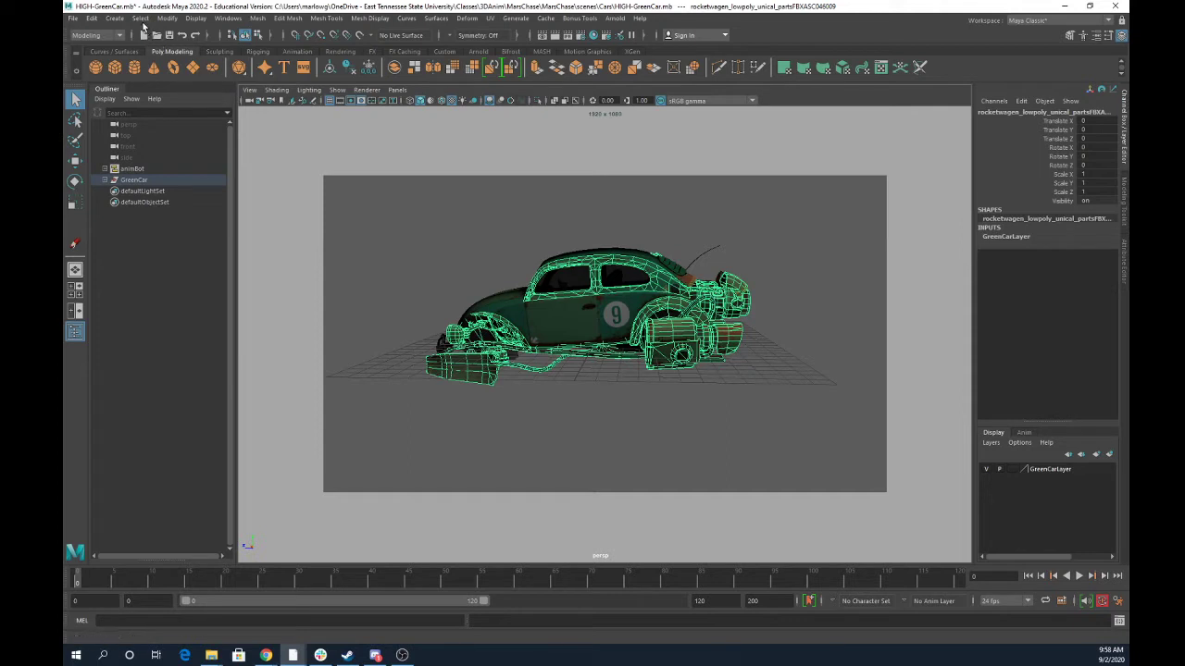
# Switch to the Rigging menu set and activate the Create Joints tool
pyautogui.click(115, 19)
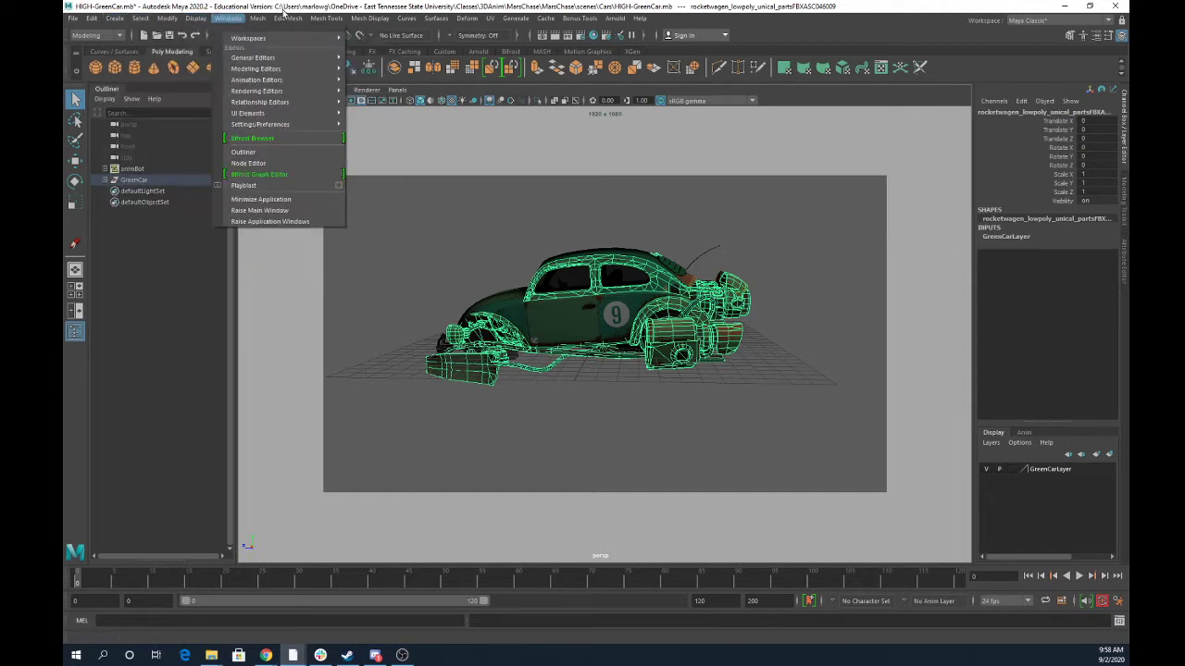
pyautogui.click(104, 37)
pyautogui.click(83, 59)
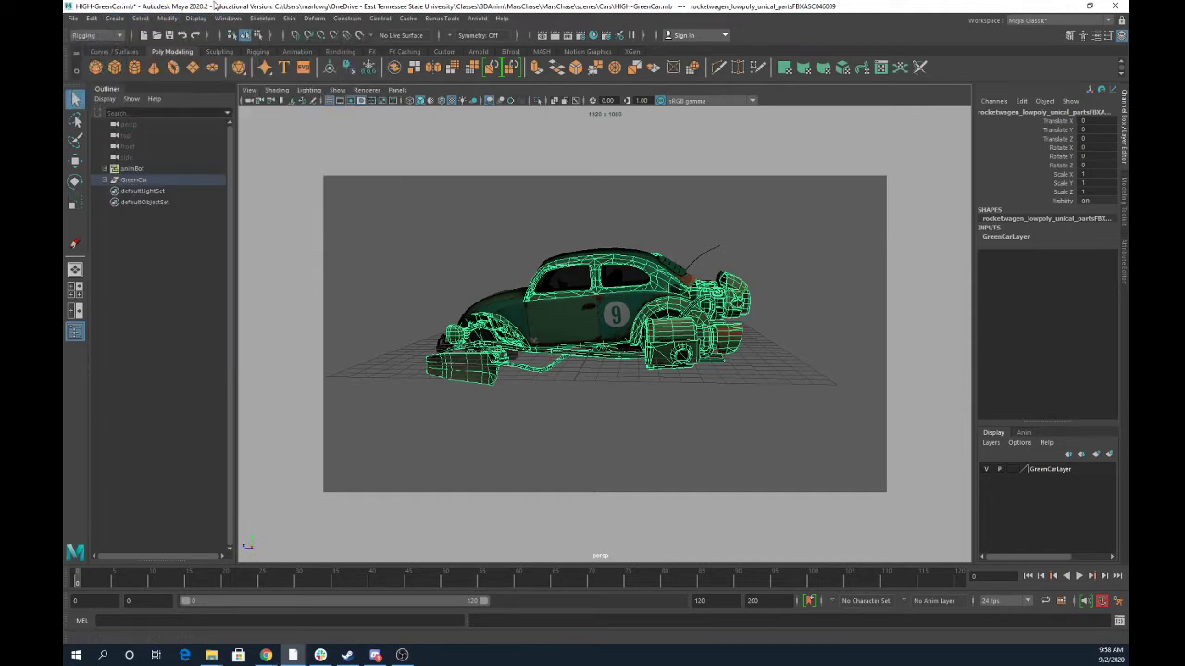
pyautogui.click(263, 19)
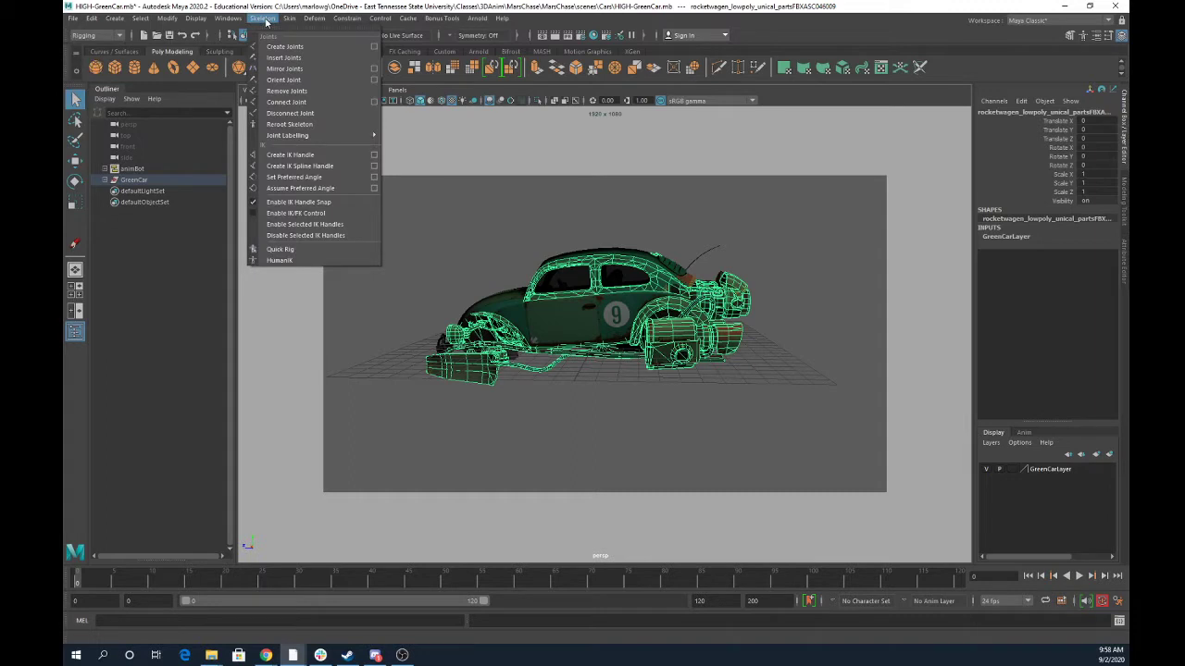
pyautogui.click(284, 47)
# Switch the viewport from perspective to the orthographic side view of the car
pyautogui.press('space')
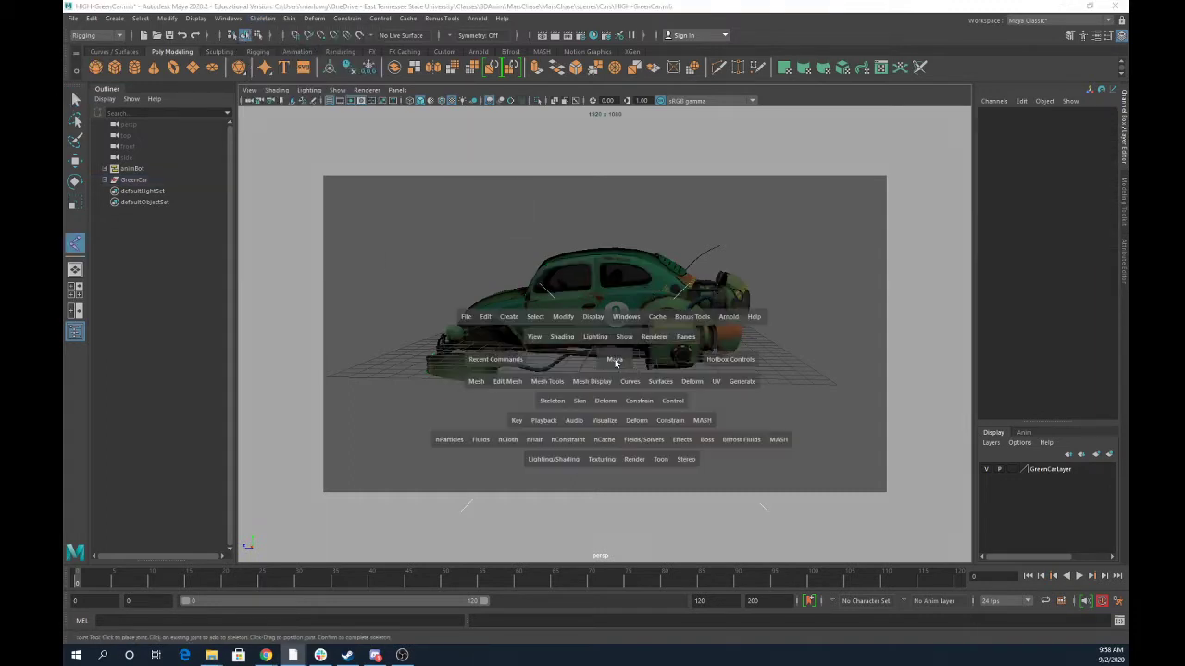
pyautogui.moveTo(615, 362); pyautogui.dragTo(614, 386)
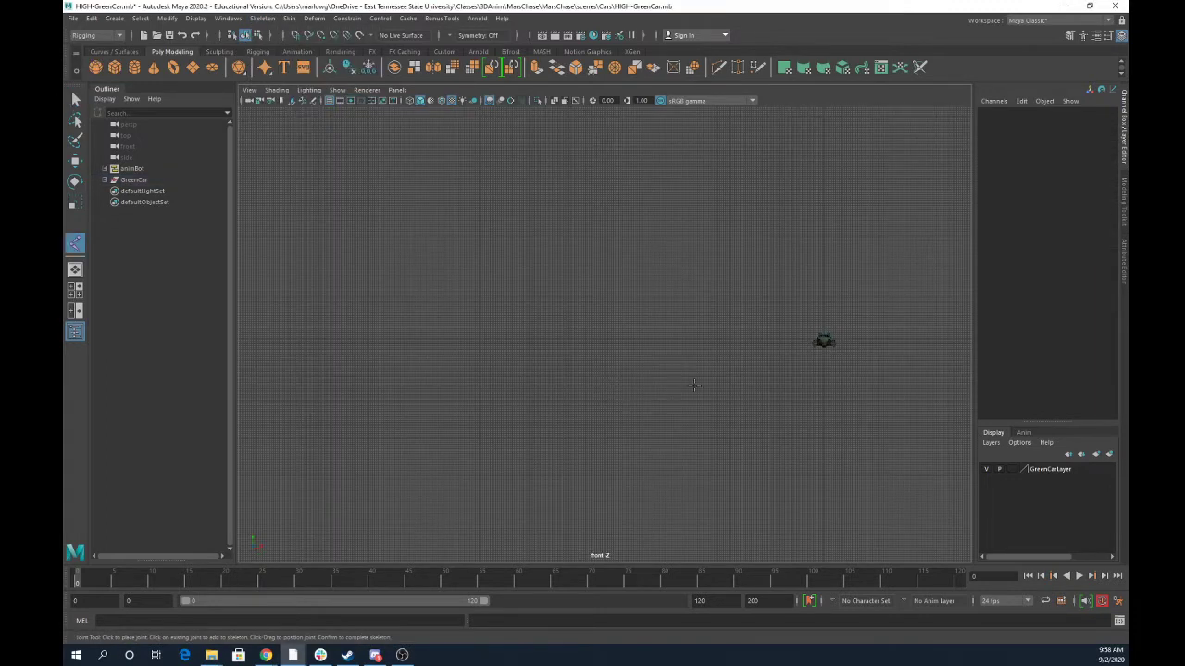
pyautogui.press('space')
pyautogui.moveTo(762, 380); pyautogui.dragTo(810, 375)
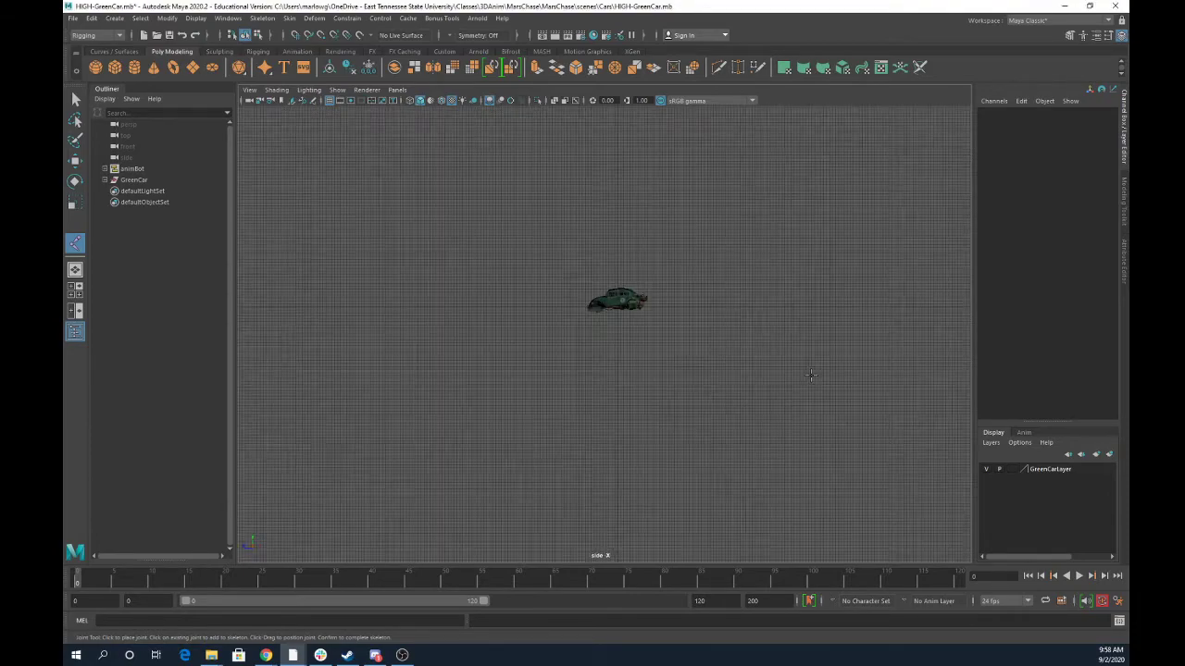
pyautogui.scroll(5, 666, 336)
pyautogui.press('space')
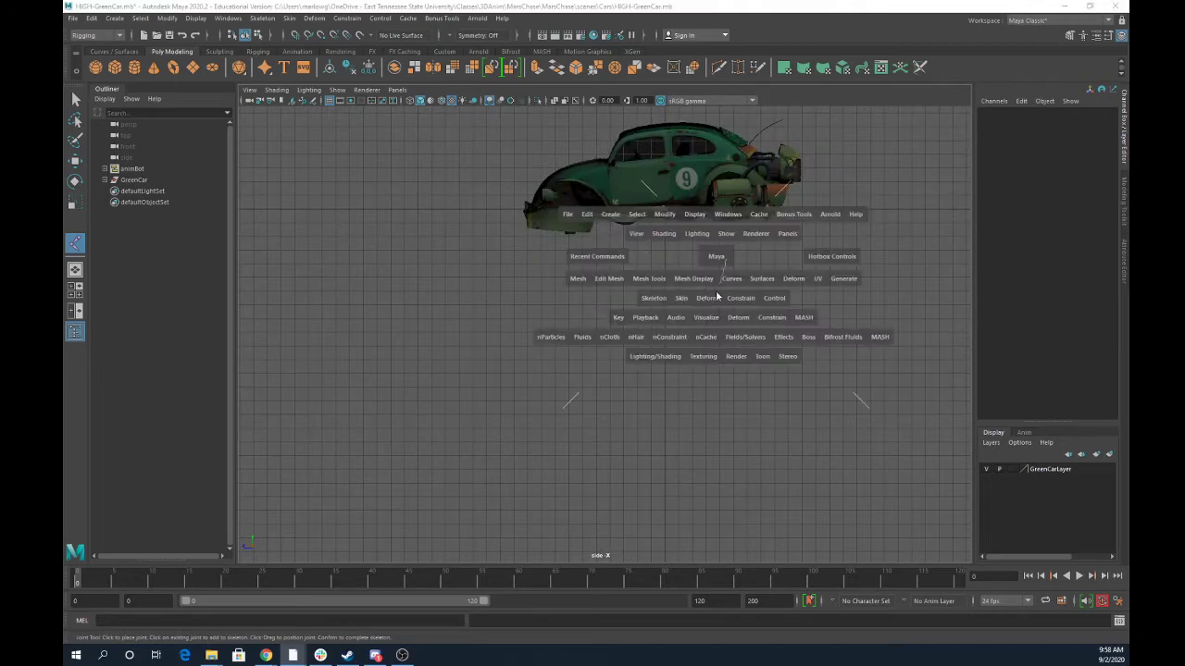
pyautogui.moveTo(724, 270); pyautogui.dragTo(722, 259)
# Place a single root joint on the car's underside, just behind the middle, in the side view
pyautogui.keyDown('alt'); pyautogui.moveTo(708, 253); pyautogui.dragTo(649, 395, button='middle'); pyautogui.keyUp('alt')
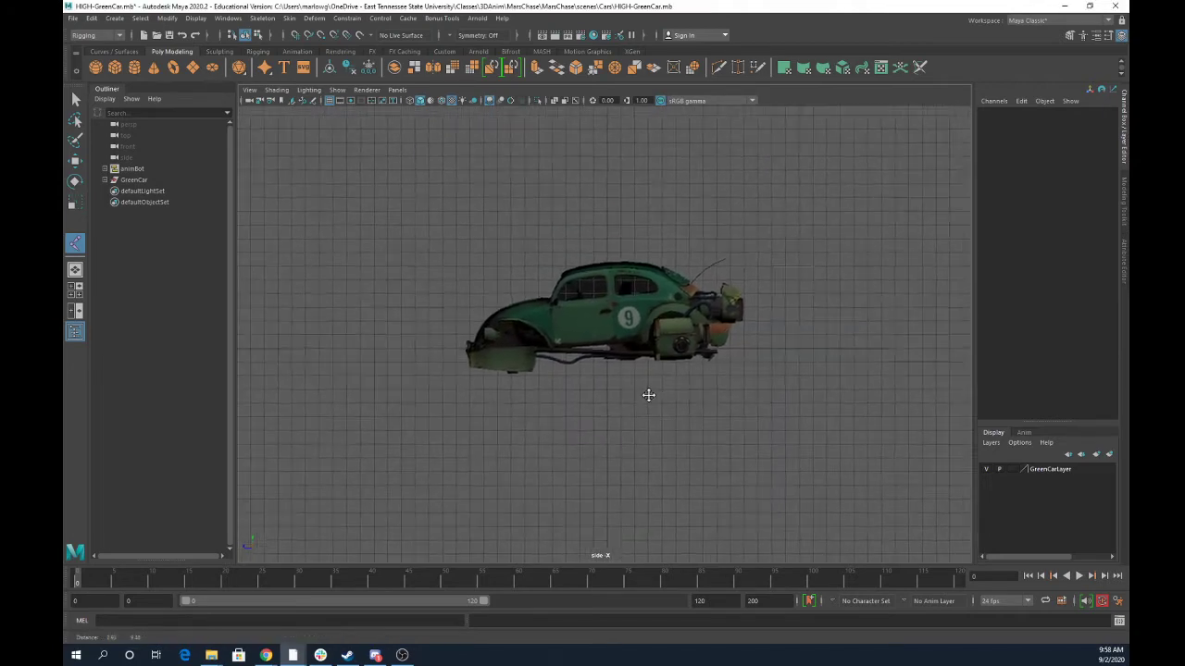
pyautogui.scroll(1, 662, 358)
pyautogui.keyDown('alt'); pyautogui.moveTo(663, 357); pyautogui.dragTo(912, 397, button='right'); pyautogui.keyUp('alt')
pyautogui.keyDown('alt'); pyautogui.moveTo(721, 402); pyautogui.dragTo(733, 380, button='middle'); pyautogui.keyUp('alt')
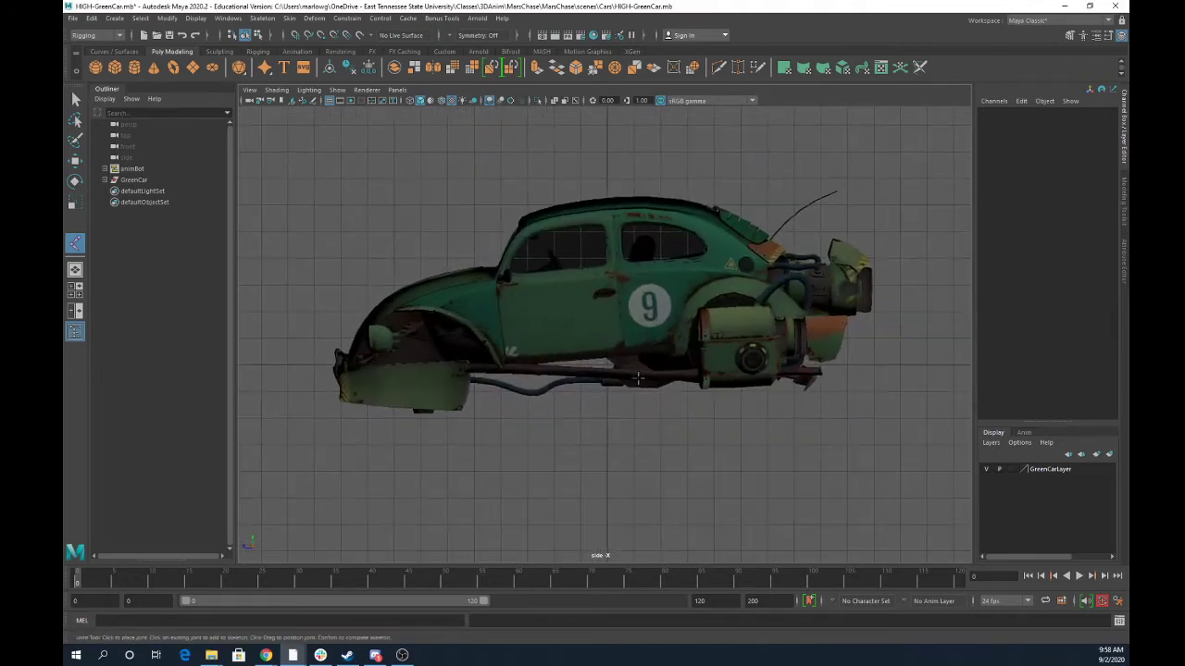
pyautogui.click(625, 370)
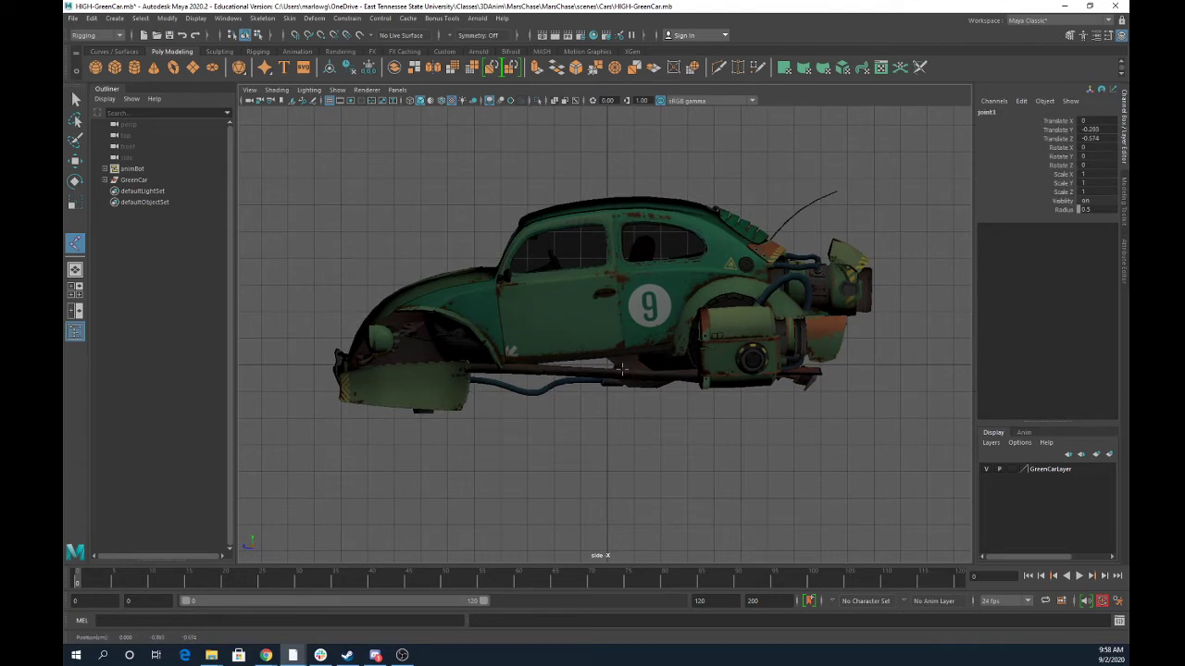
pyautogui.press('Return')
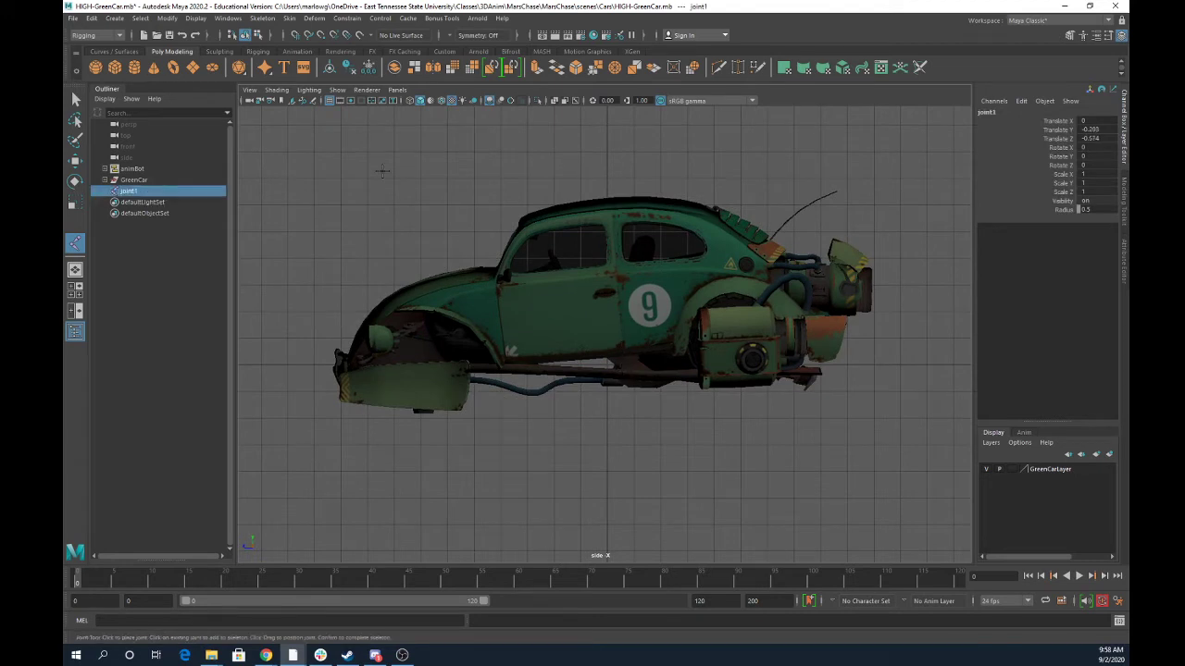
# Check which object types the side view displays and switch its display to wireframe
pyautogui.click(336, 90)
pyautogui.click(352, 237)
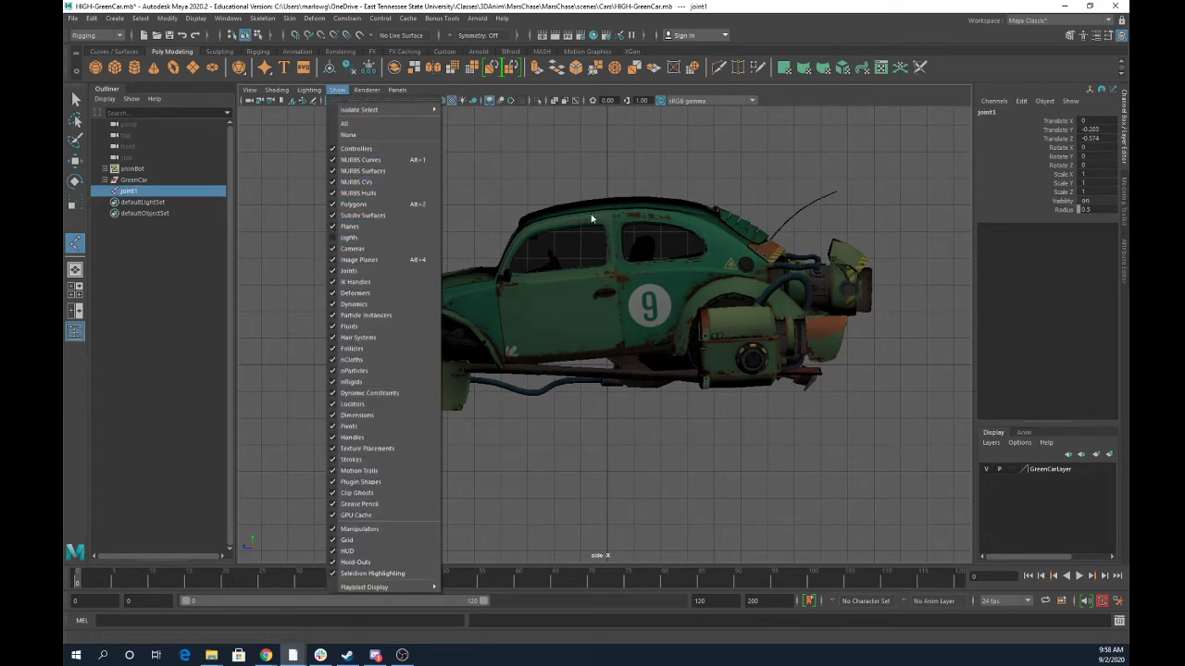
pyautogui.click(761, 154)
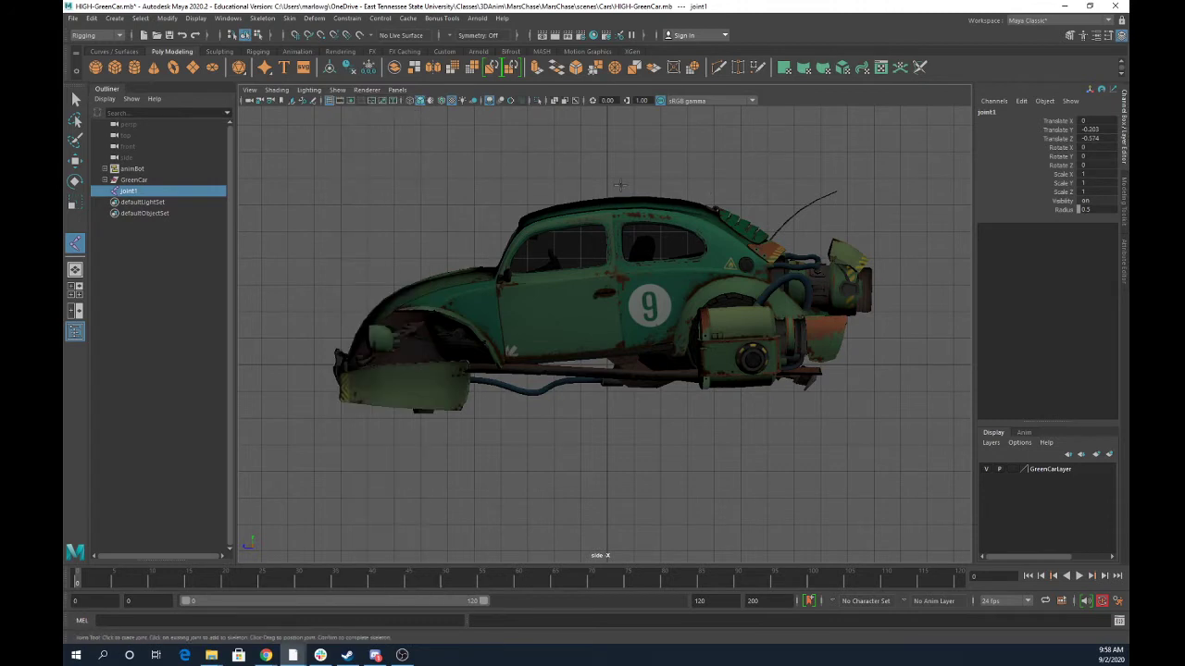
pyautogui.press('4')
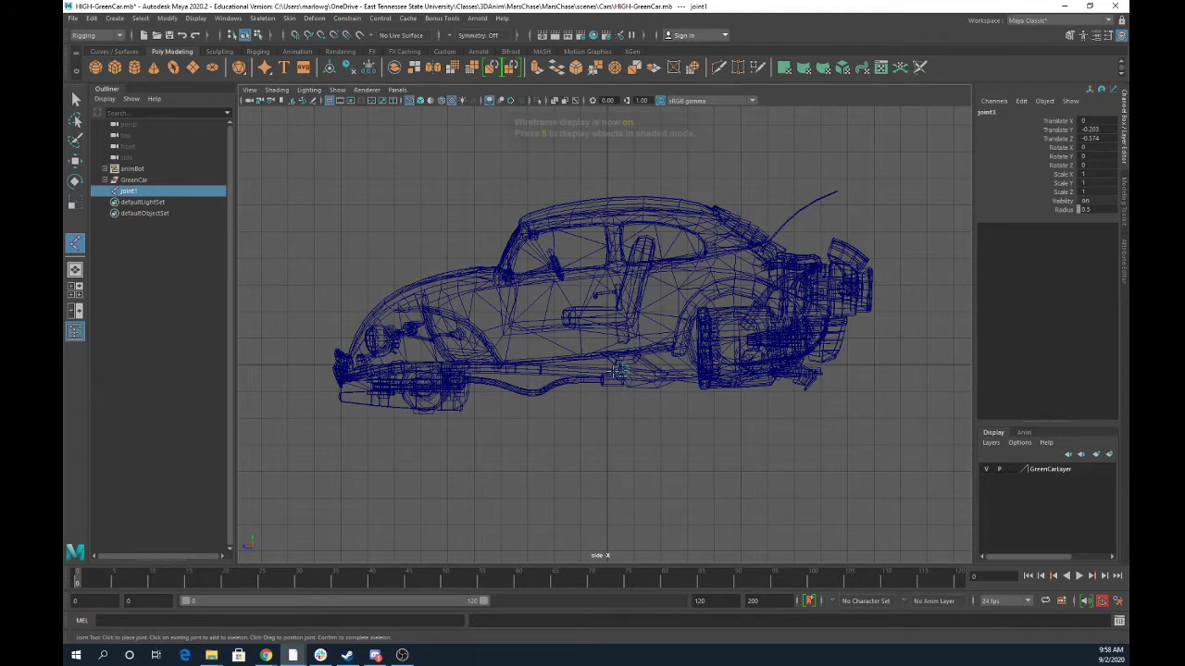
# Add a child joint of the root at the back of the headlight and finish the chain
pyautogui.click(397, 337)
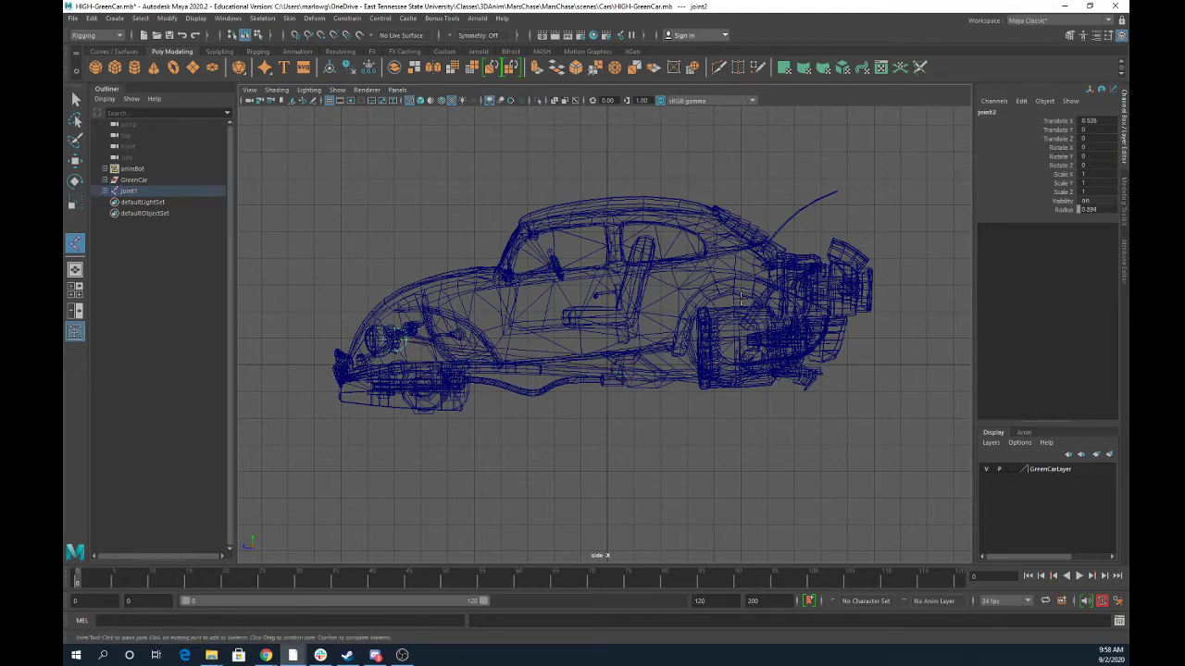
pyautogui.click(622, 366)
pyautogui.hotkey('ctrl', 'z')
pyautogui.press('Return')
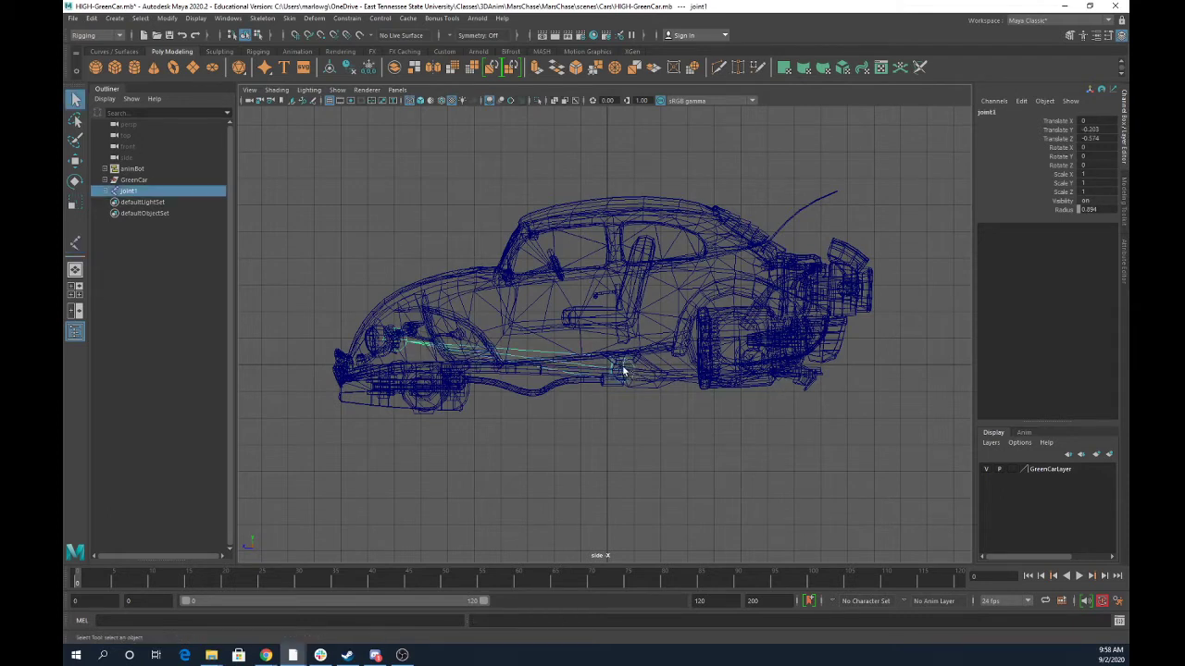
# Branch a second child joint from the root joint to the lower side thruster's housing and finish the chain
pyautogui.click(77, 243)
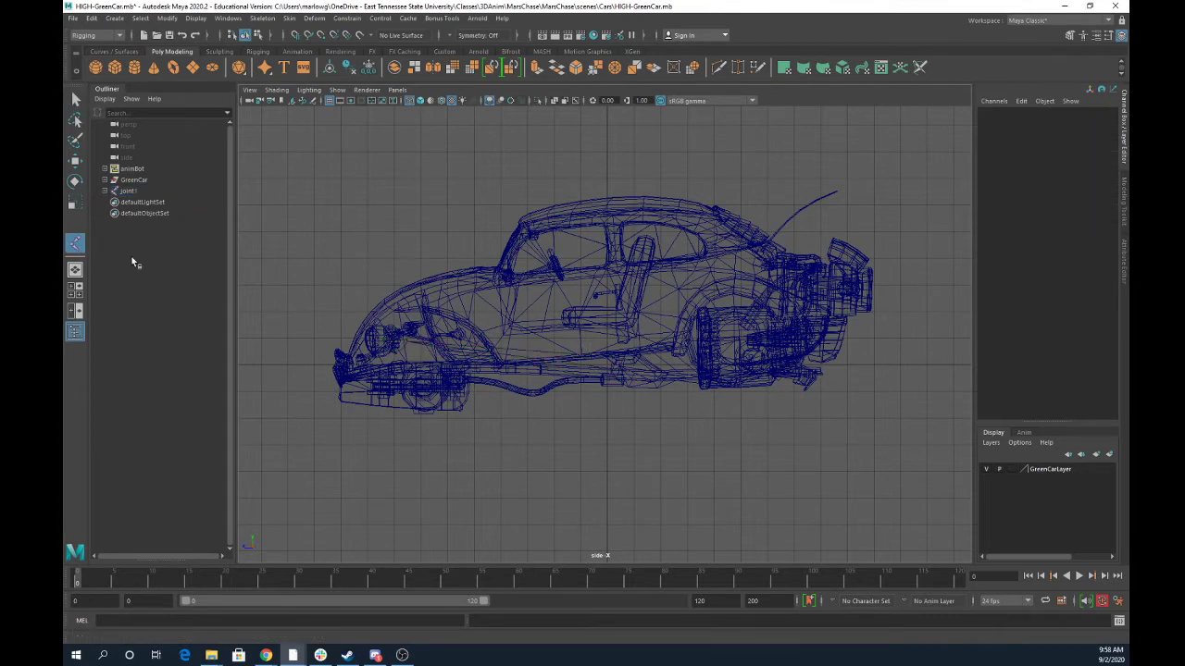
pyautogui.click(623, 370)
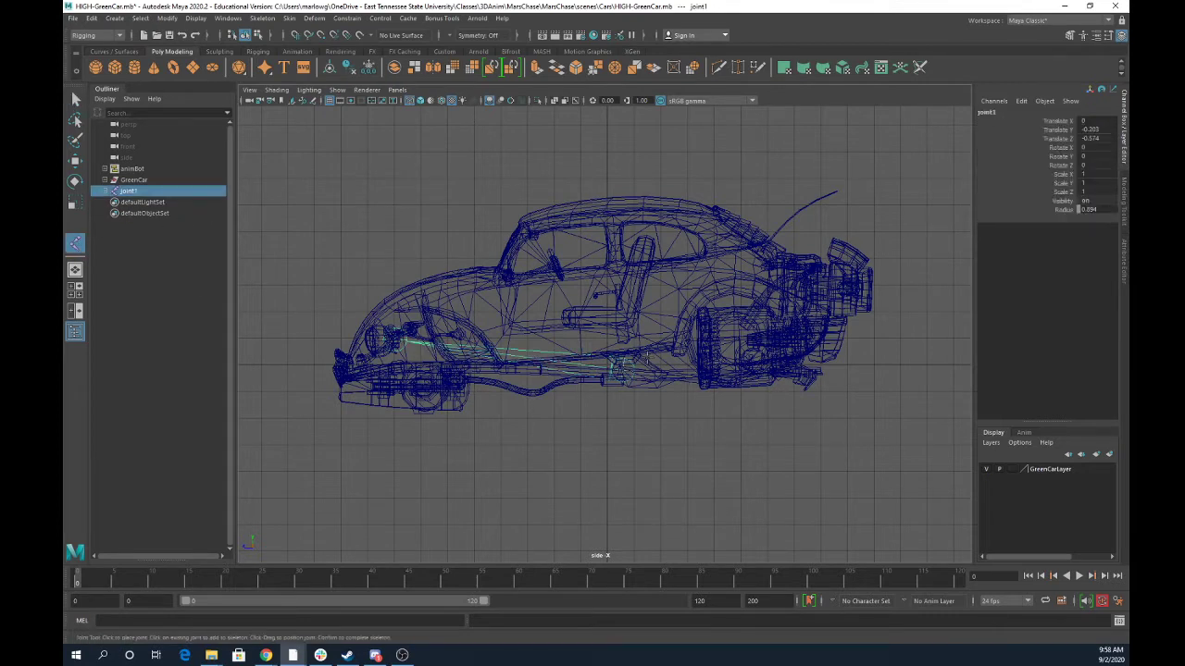
pyautogui.click(734, 339)
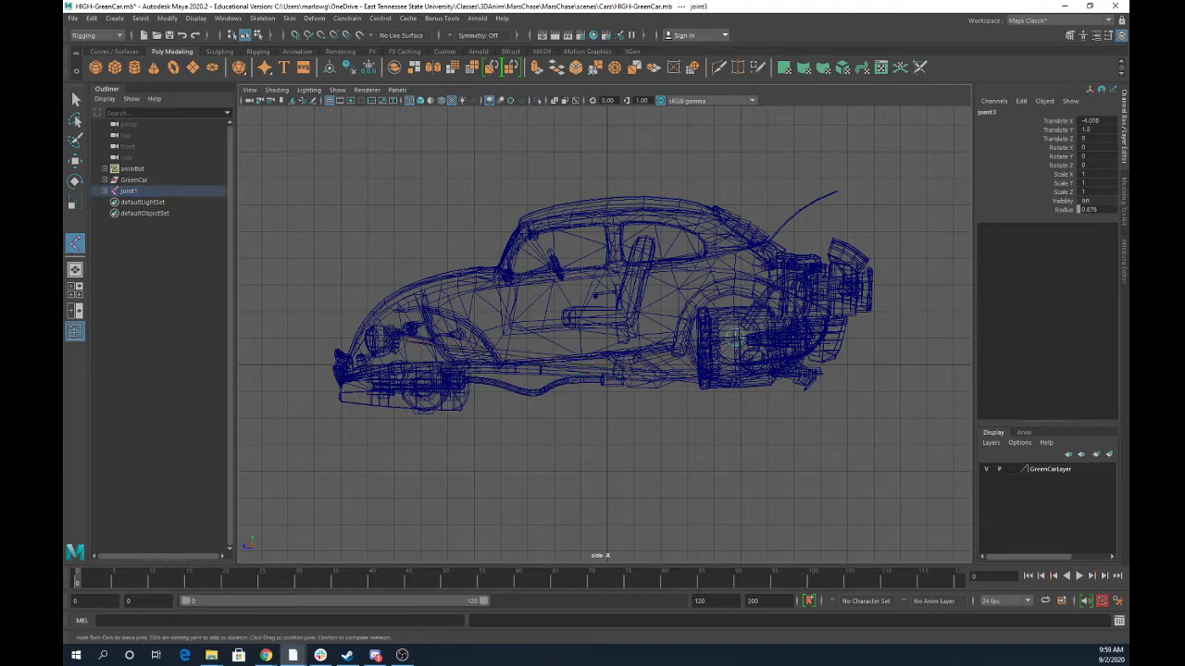
pyautogui.press('w')
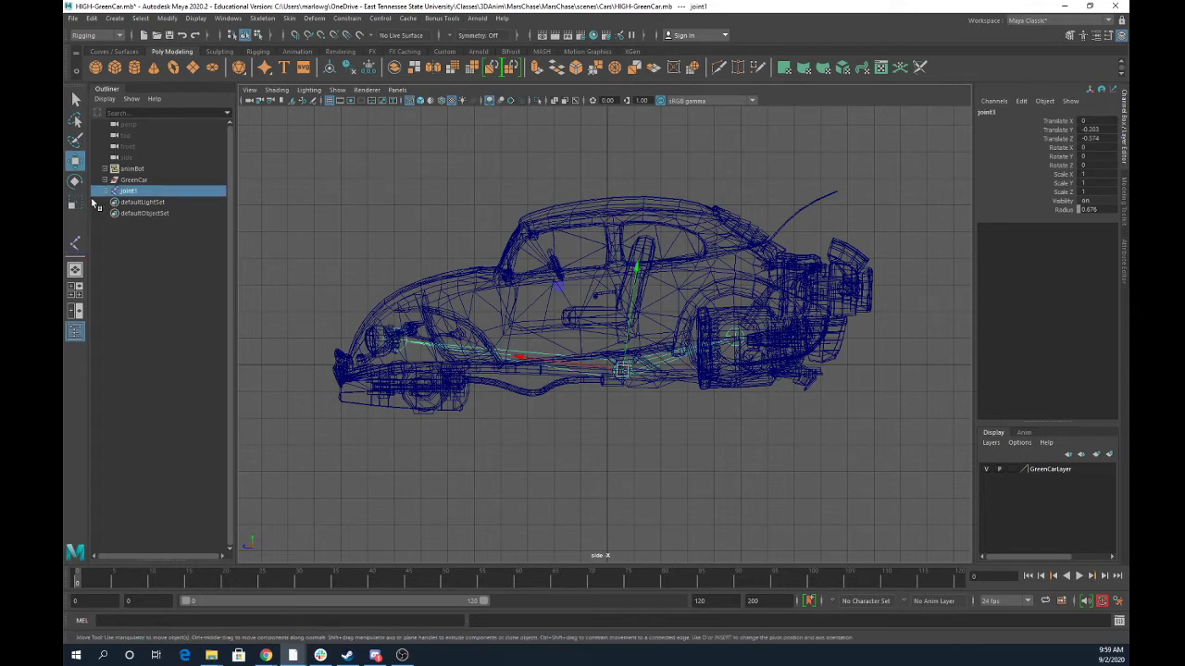
# Branch a third child joint from the root joint to the upper rear thruster's mount
pyautogui.click(75, 242)
pyautogui.click(627, 371)
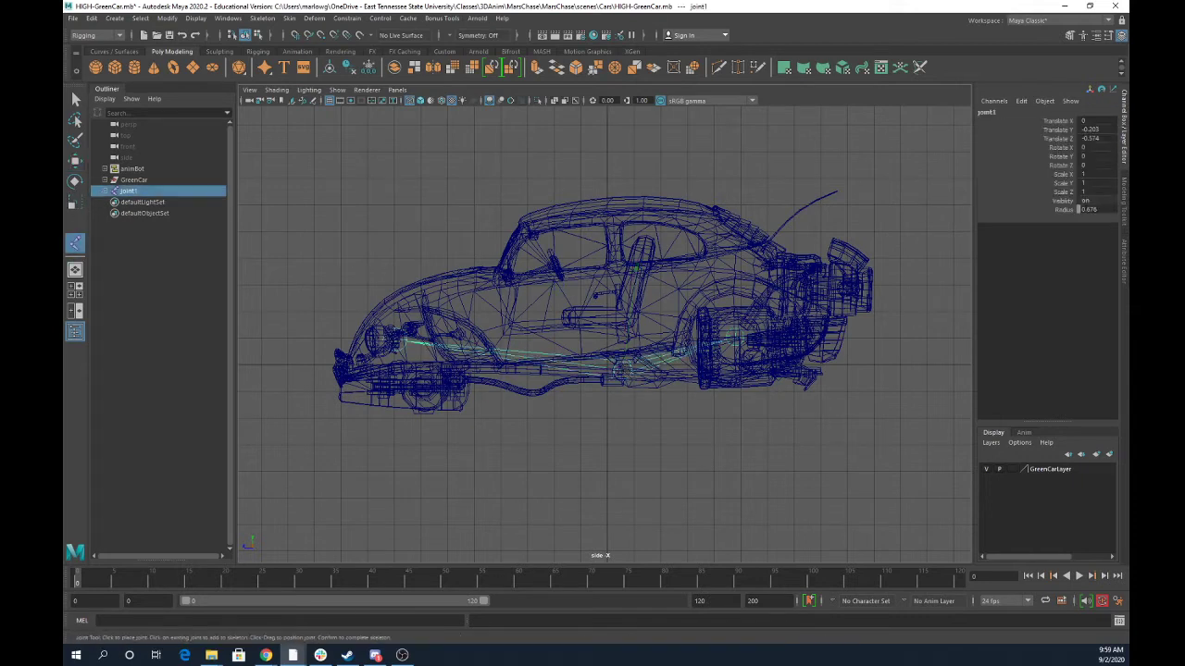
pyautogui.click(795, 288)
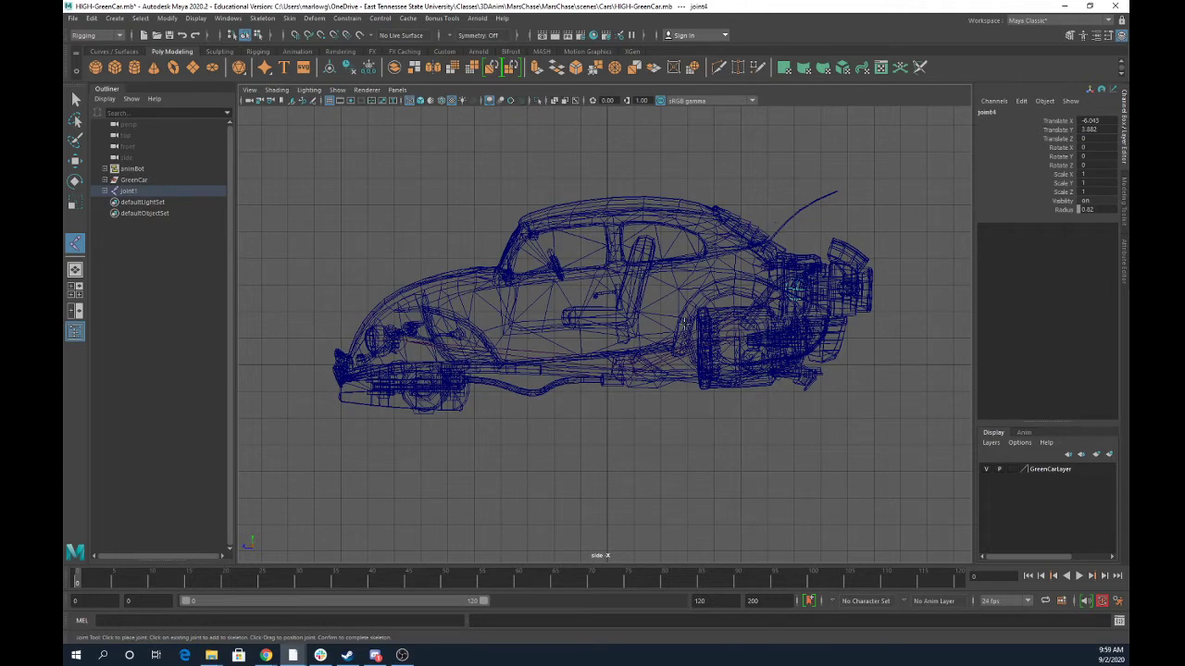
# Branch a three-joint chain from the root joint along the rear antenna: at its base, its bend and its tip
pyautogui.press('Return')
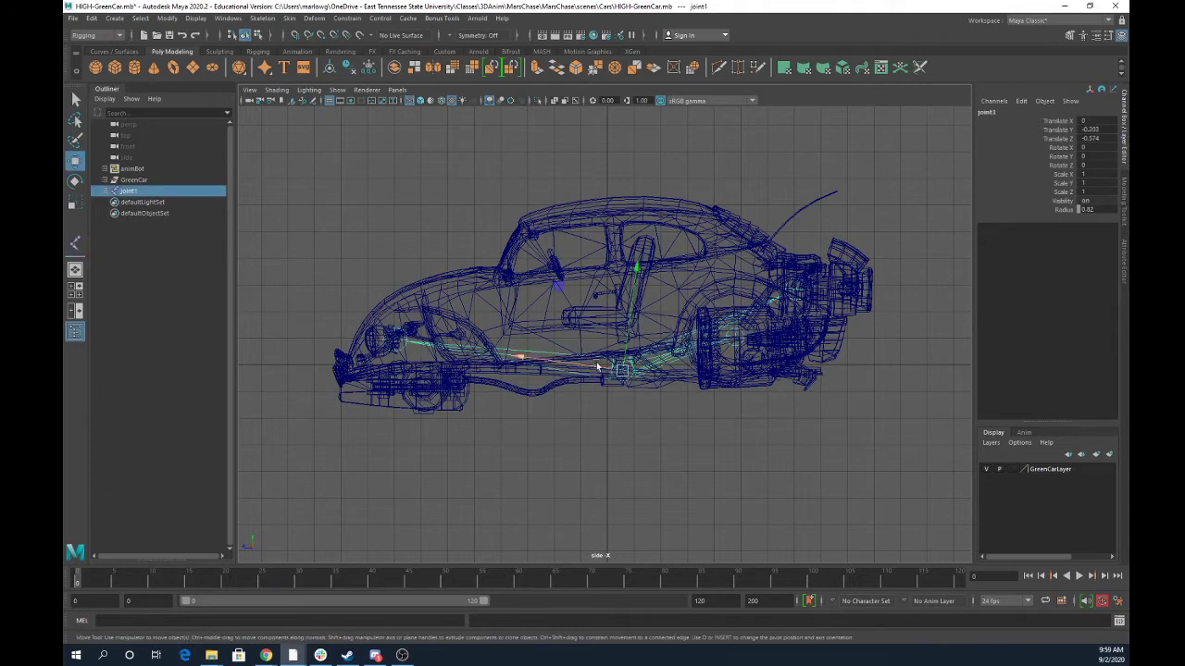
pyautogui.click(75, 242)
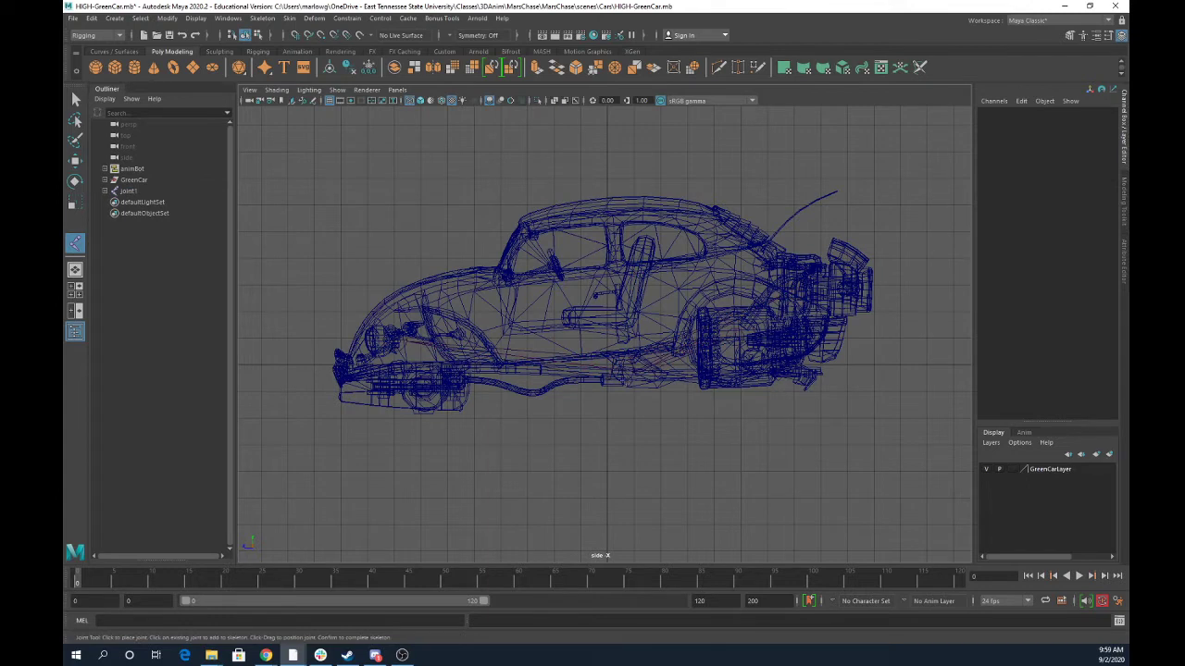
pyautogui.click(621, 370)
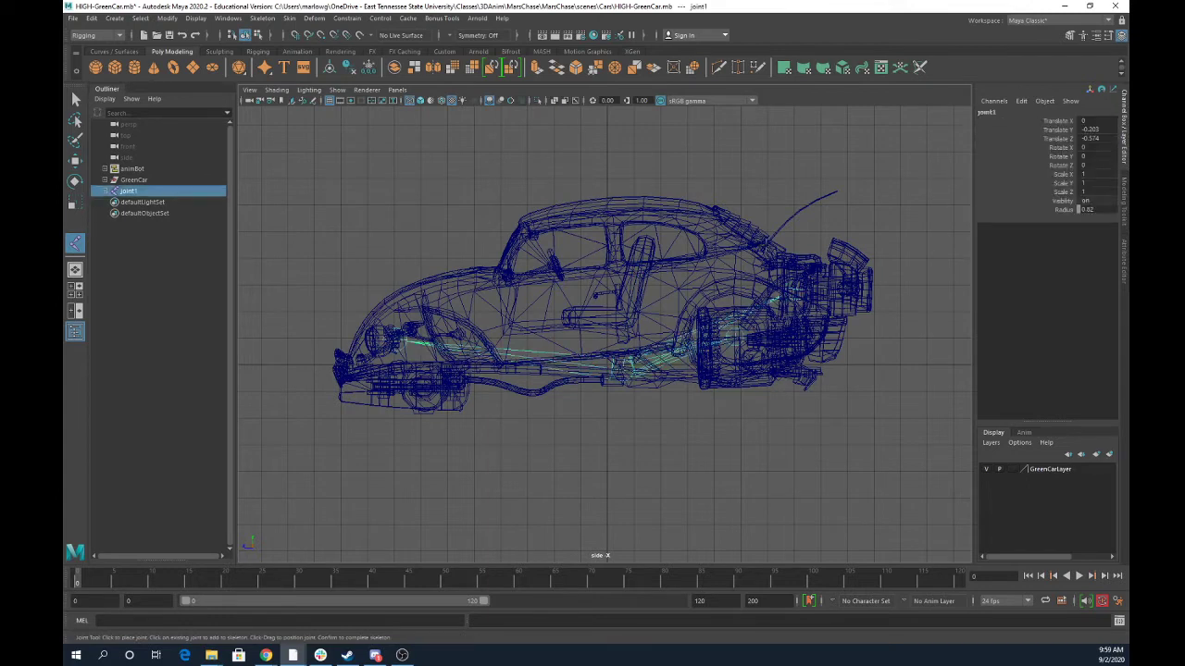
pyautogui.click(769, 241)
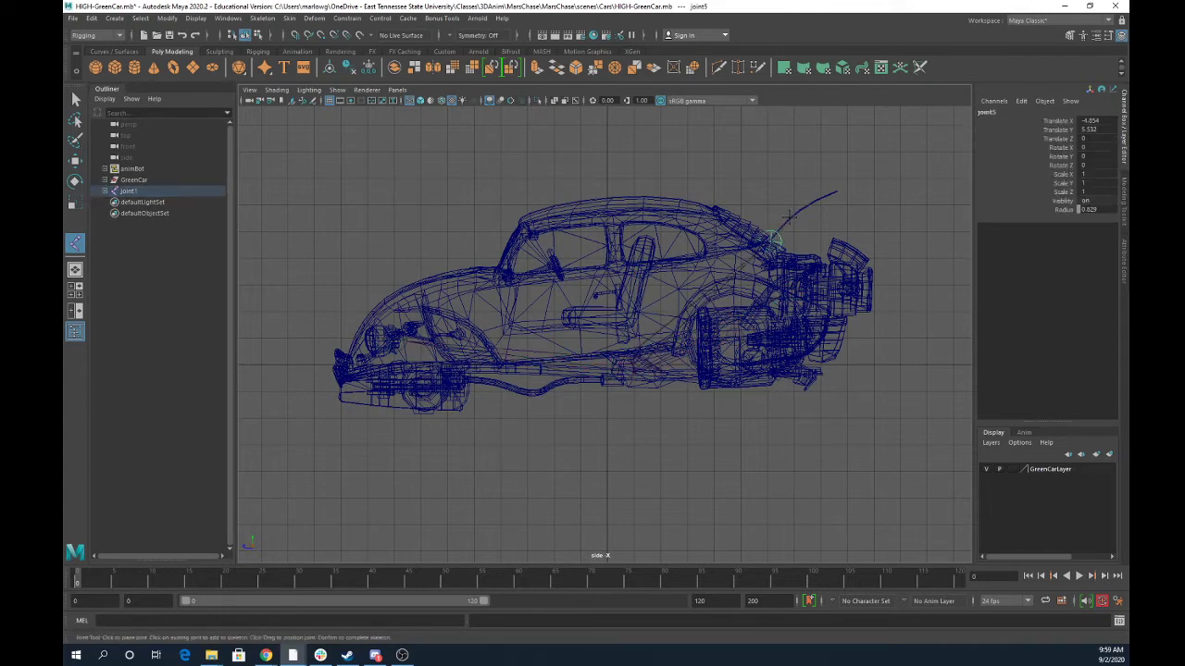
pyautogui.click(788, 217)
pyautogui.click(837, 193)
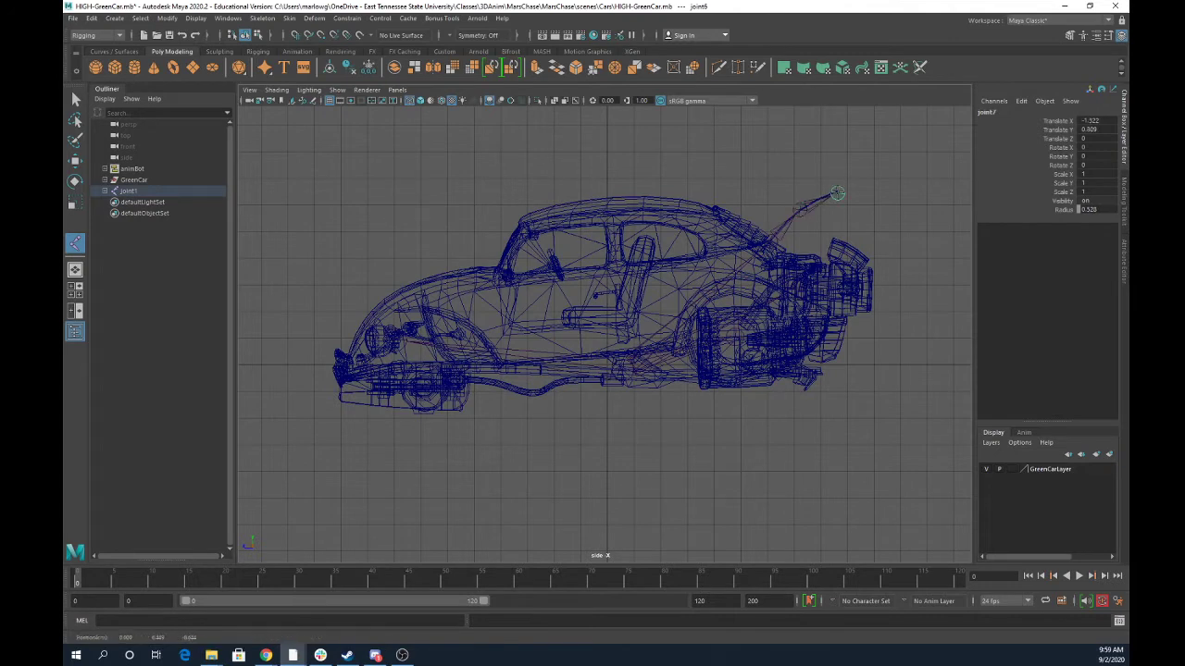
pyautogui.moveTo(837, 192); pyautogui.dragTo(793, 200)
# Switch to the perspective view, show the car with textured shading and turn on X-Ray Joints
pyautogui.press('space')
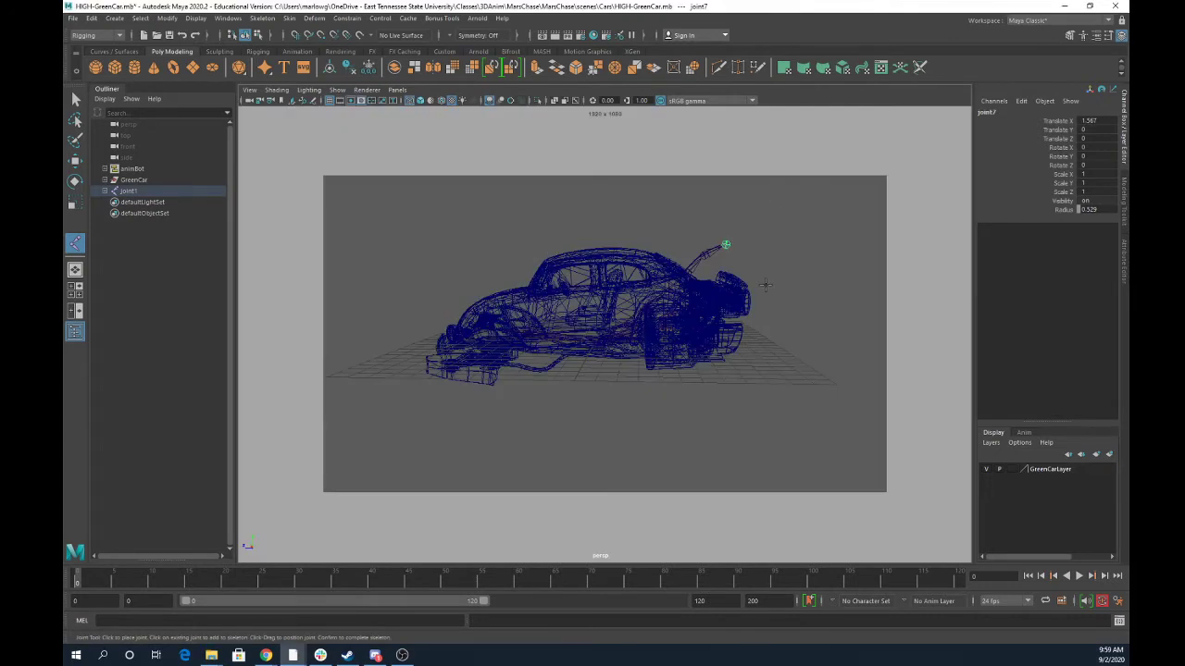
pyautogui.keyDown('alt'); pyautogui.moveTo(765, 284); pyautogui.dragTo(637, 319); pyautogui.keyUp('alt')
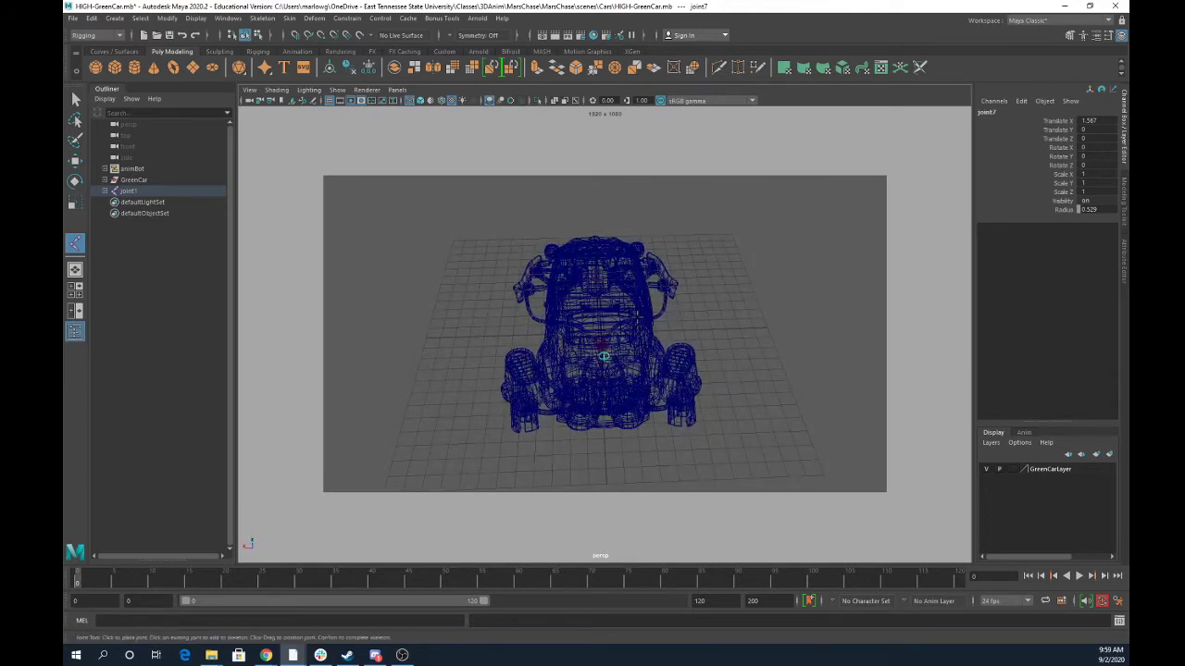
pyautogui.press('6')
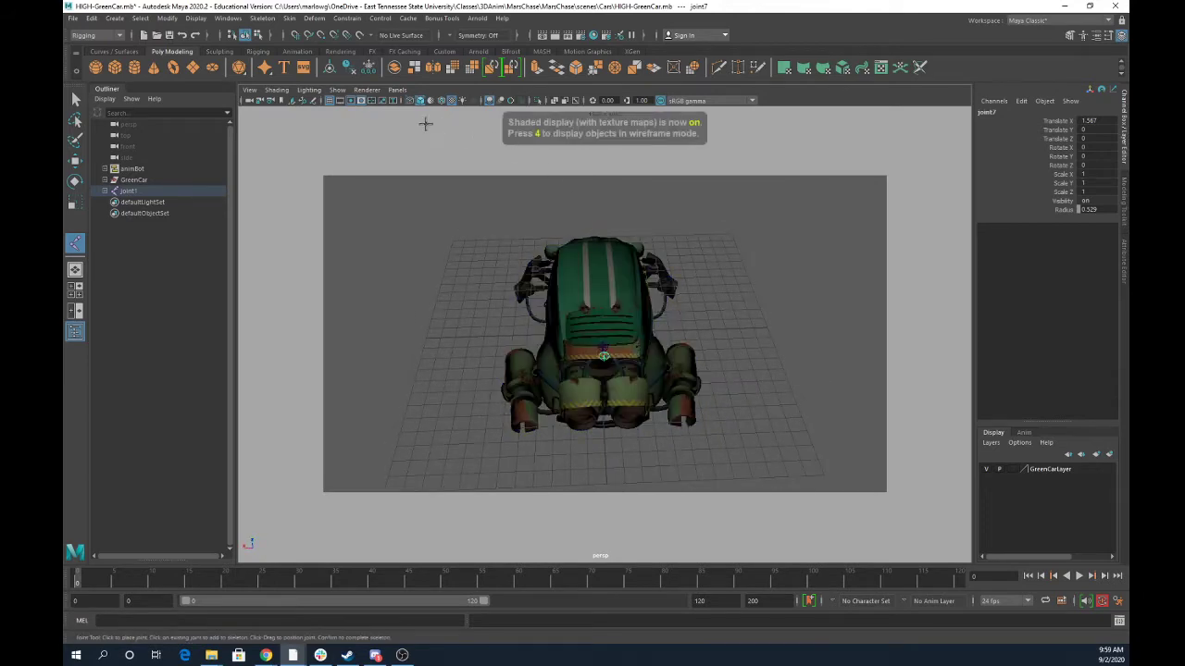
pyautogui.click(337, 91)
pyautogui.moveTo(277, 90)
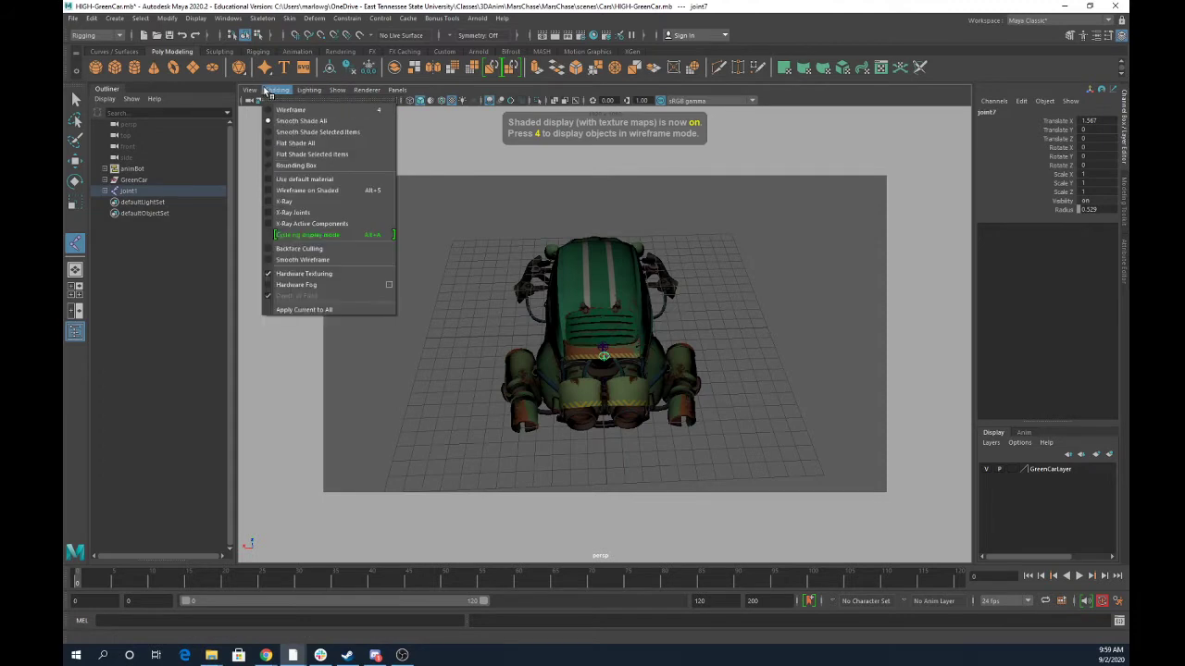
pyautogui.click(279, 213)
# Move the lower side thruster's joint sideways into its housing, to a Translate Z of about -4.125
pyautogui.keyDown('alt'); pyautogui.moveTo(539, 388); pyautogui.dragTo(748, 402, button='right'); pyautogui.keyUp('alt')
pyautogui.keyDown('alt'); pyautogui.moveTo(747, 401); pyautogui.dragTo(755, 329, button='middle'); pyautogui.keyUp('alt')
pyautogui.keyDown('alt'); pyautogui.moveTo(756, 329); pyautogui.dragTo(653, 371); pyautogui.keyUp('alt')
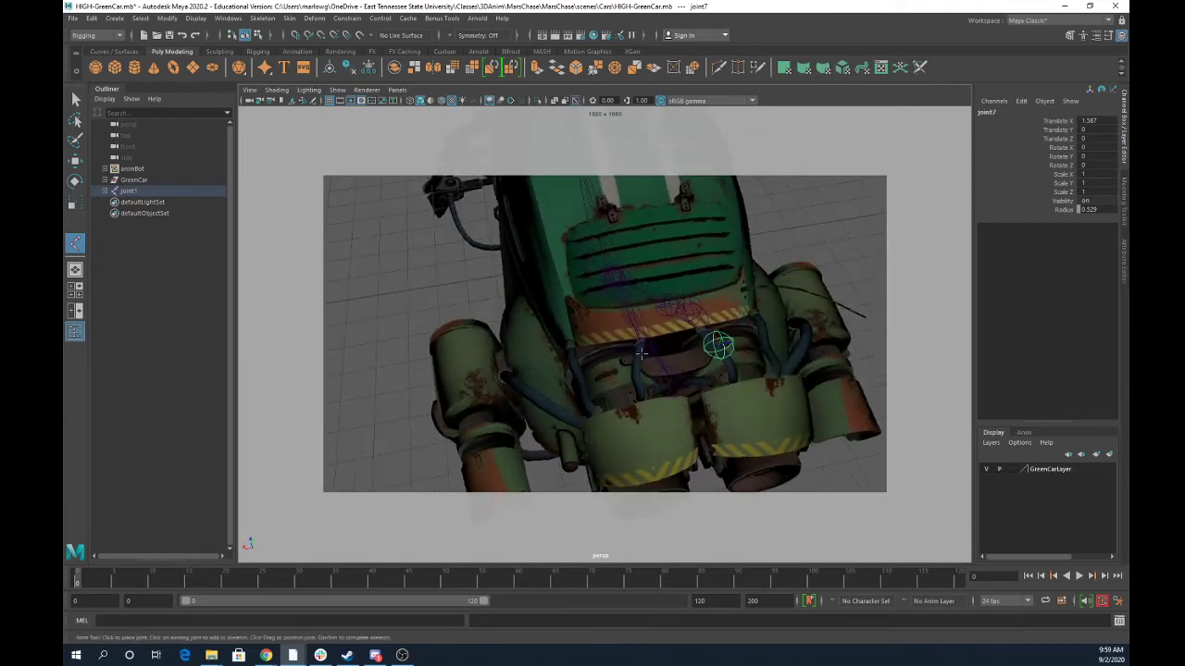
pyautogui.press('w')
pyautogui.click(641, 354)
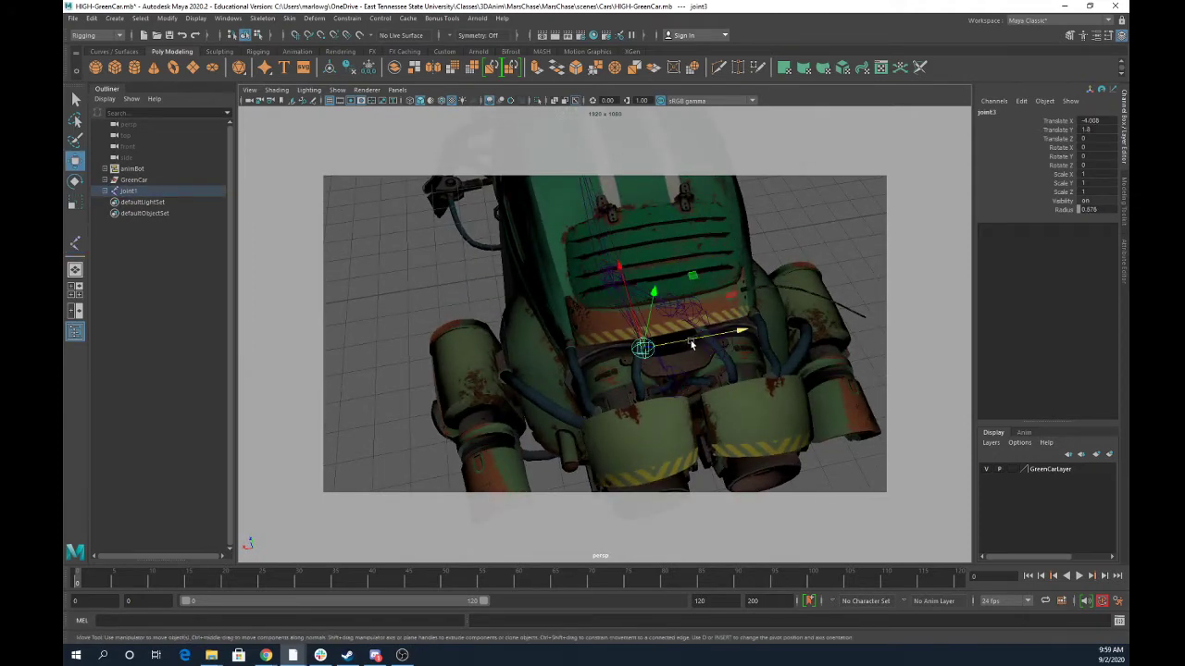
pyautogui.moveTo(691, 344); pyautogui.dragTo(551, 361)
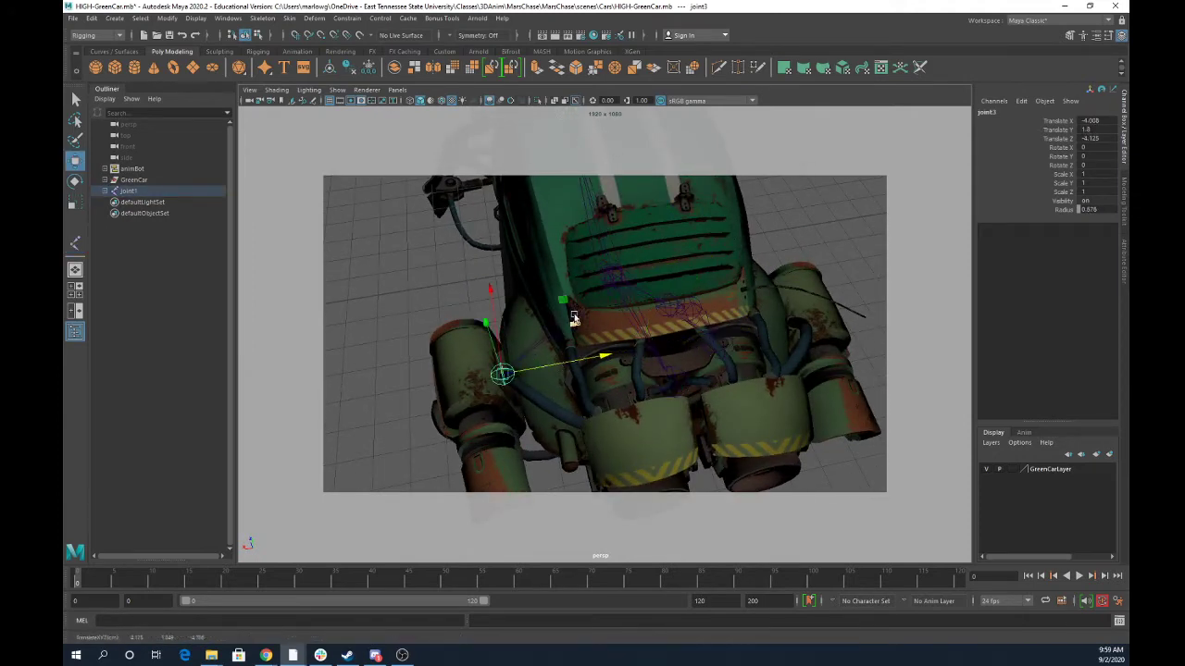
# Move the upper rear thruster's joint in line with its thruster, to about Translate X -5.429 and Z -1.226
pyautogui.click(674, 385)
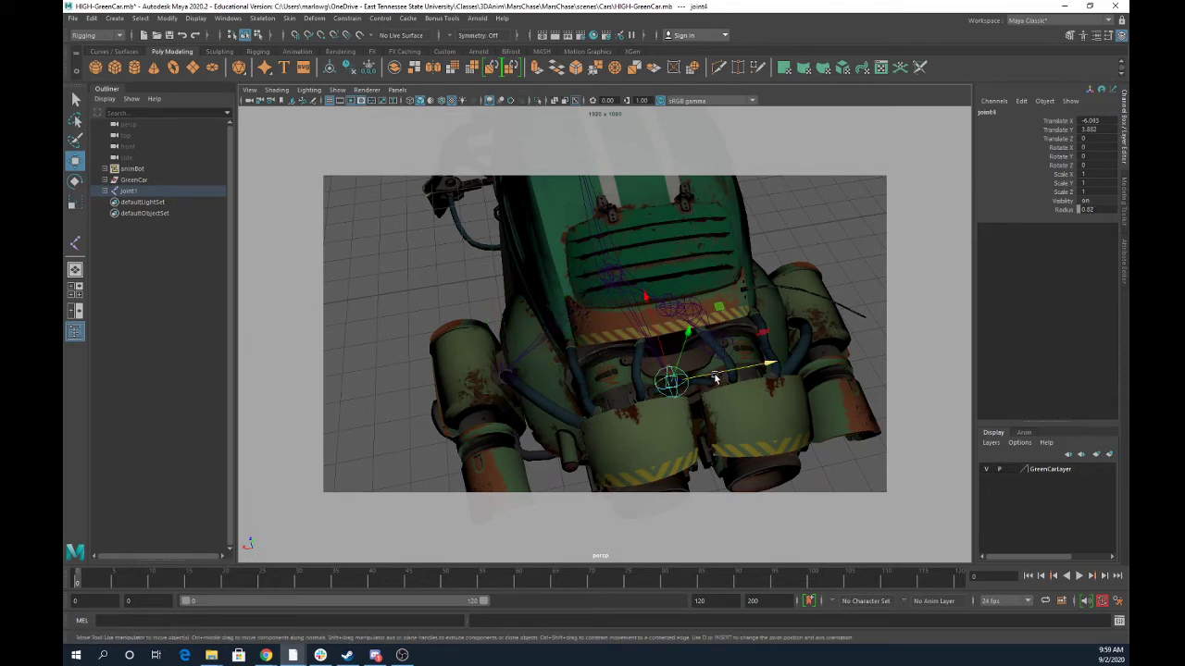
pyautogui.moveTo(715, 377); pyautogui.dragTo(746, 370)
pyautogui.moveTo(718, 246); pyautogui.dragTo(698, 242)
# Move the antenna chain's first joint onto the antenna's base, to about Translate X -4.652, Y 5.246 and Z 2.05
pyautogui.keyDown('alt'); pyautogui.moveTo(698, 246); pyautogui.dragTo(660, 349, button='middle'); pyautogui.keyUp('alt')
pyautogui.keyDown('alt'); pyautogui.moveTo(659, 349); pyautogui.dragTo(610, 377); pyautogui.keyUp('alt')
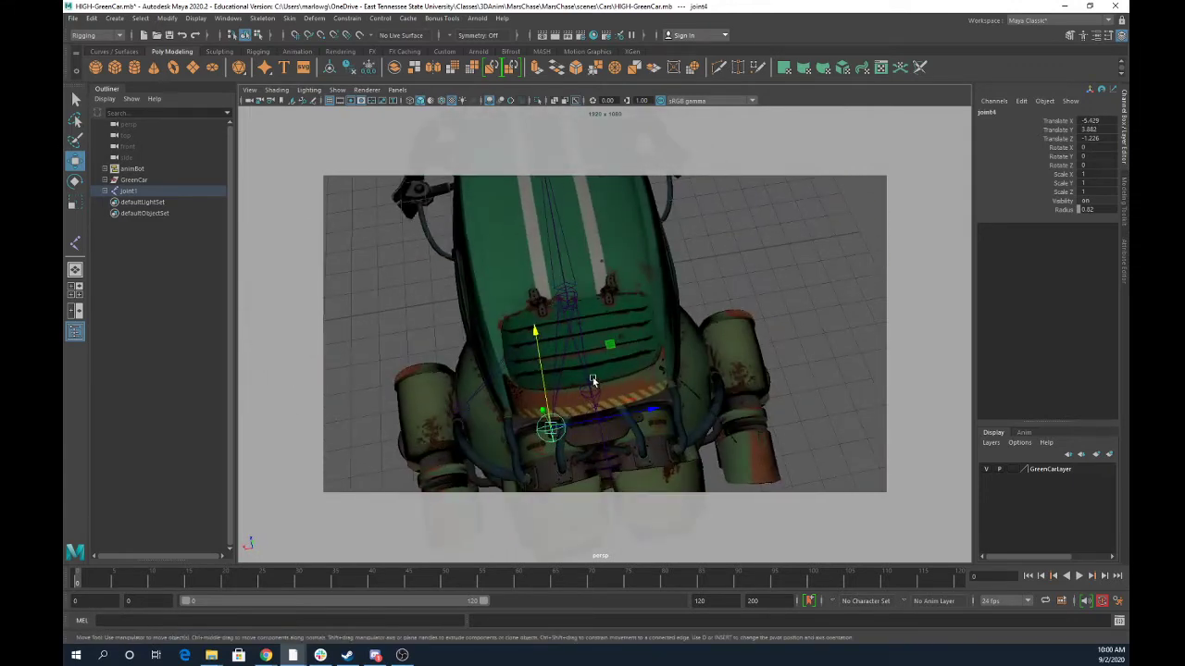
pyautogui.click(594, 381)
pyautogui.moveTo(541, 401); pyautogui.dragTo(596, 410)
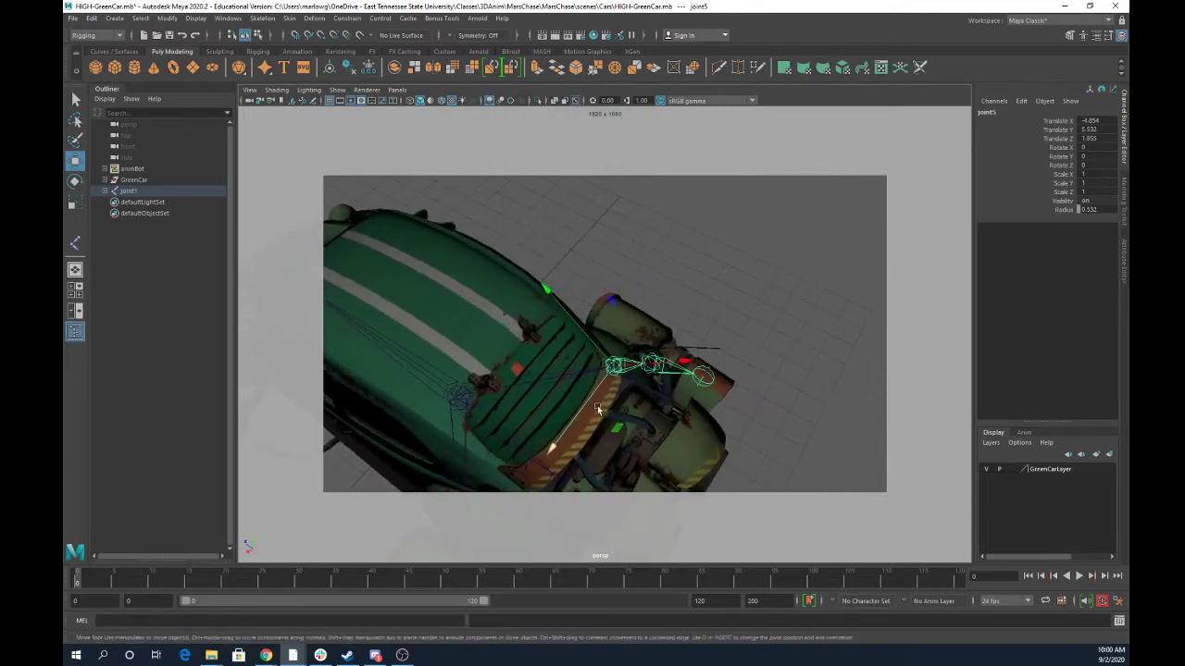
pyautogui.keyDown('alt'); pyautogui.moveTo(597, 409); pyautogui.dragTo(747, 391, button='right'); pyautogui.keyUp('alt')
pyautogui.moveTo(595, 449); pyautogui.dragTo(637, 410)
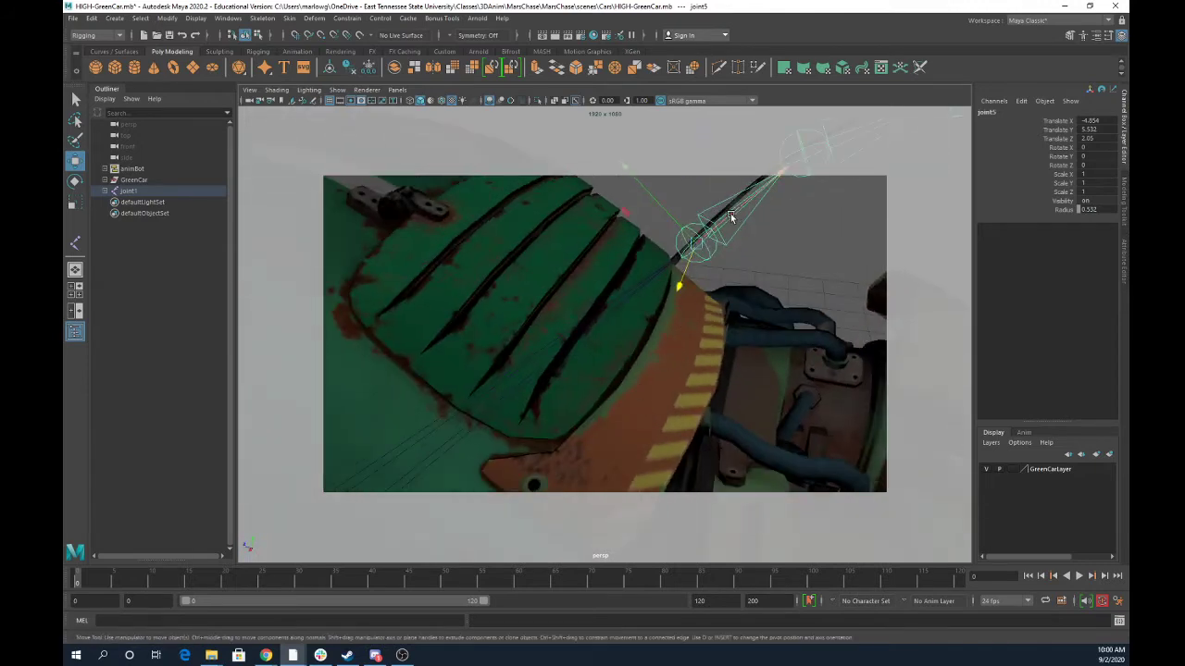
pyautogui.moveTo(730, 217); pyautogui.dragTo(769, 185)
# Rotate the antenna's base joint to about 15.6 in Y and 2.1 in Z so its chain follows the antenna
pyautogui.keyDown('alt'); pyautogui.moveTo(731, 263); pyautogui.dragTo(603, 346); pyautogui.keyUp('alt')
pyautogui.press('e')
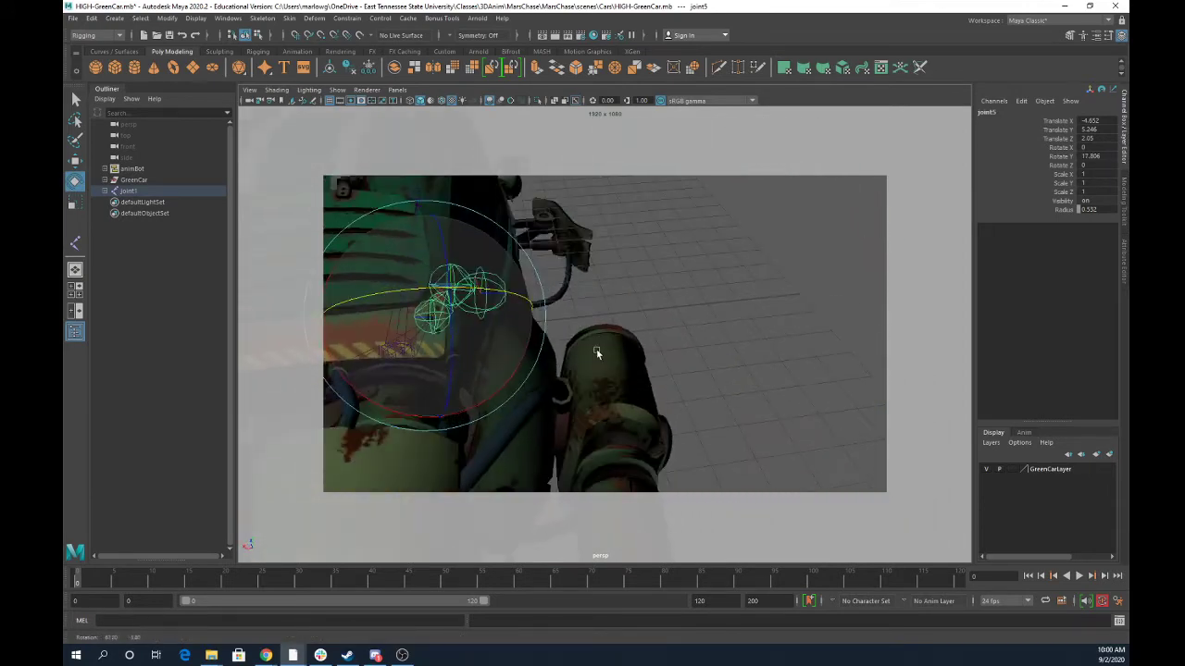
pyautogui.hotkey('ctrl', 'z')
pyautogui.moveTo(495, 301); pyautogui.dragTo(526, 356)
pyautogui.moveTo(603, 336); pyautogui.dragTo(602, 335)
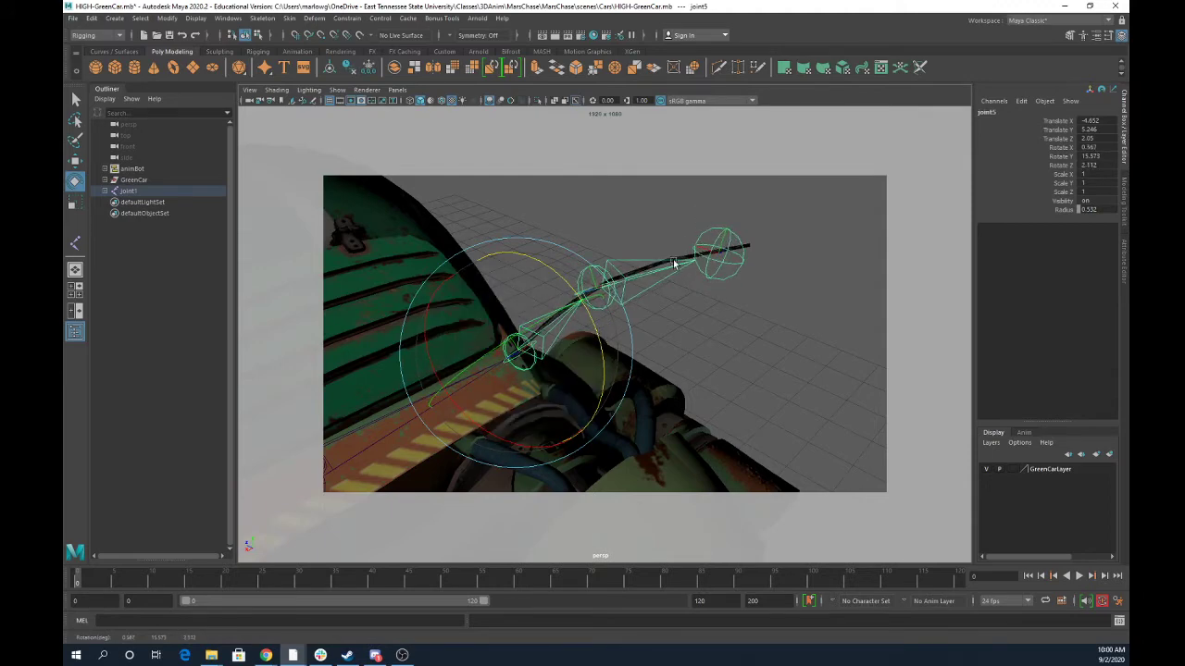
pyautogui.click(615, 244)
pyautogui.click(600, 268)
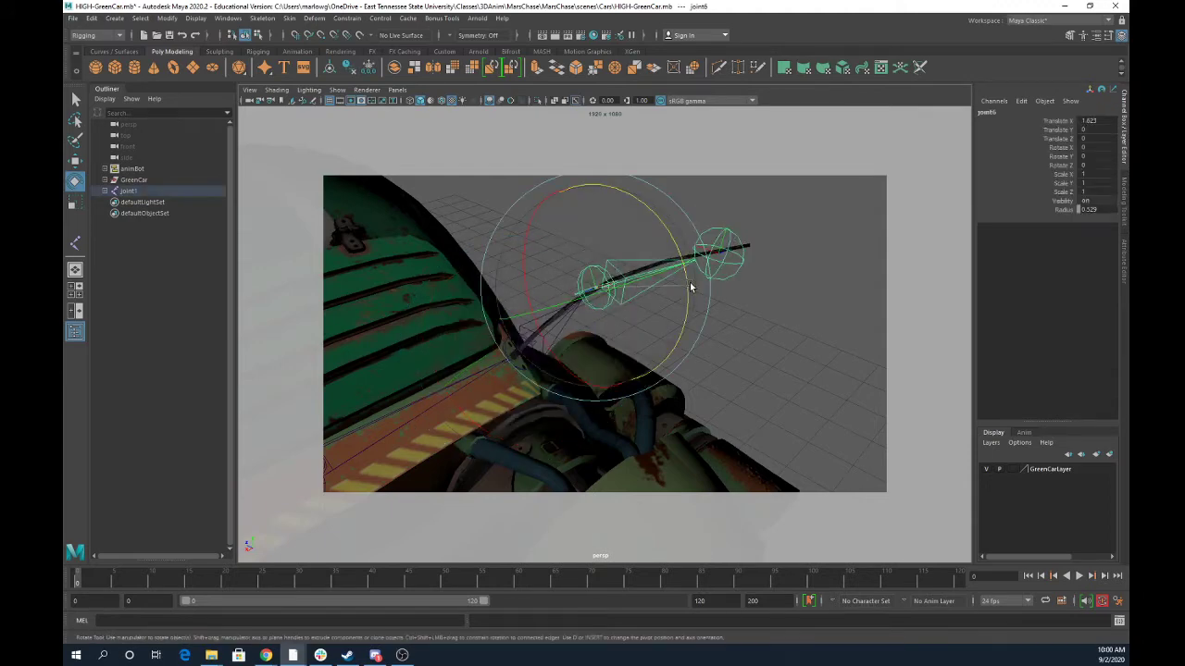
pyautogui.keyDown('alt'); pyautogui.moveTo(708, 278); pyautogui.dragTo(679, 316); pyautogui.keyUp('alt')
pyautogui.click(788, 313)
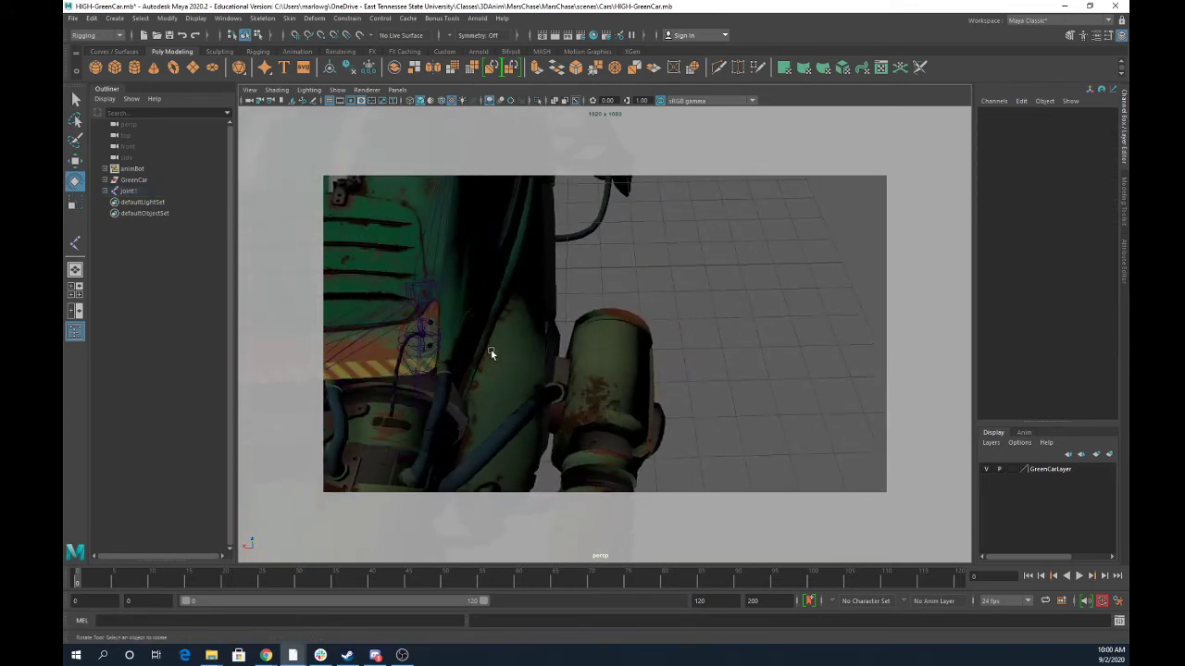
pyautogui.keyDown('alt'); pyautogui.moveTo(491, 349); pyautogui.dragTo(769, 381); pyautogui.keyUp('alt')
pyautogui.click(443, 356)
pyautogui.click(769, 381)
# Move the headlight's joint sideways to the back of the headlight, to a Translate Z of about -3.072
pyautogui.keyDown('alt'); pyautogui.moveTo(702, 400); pyautogui.dragTo(648, 306); pyautogui.keyUp('alt')
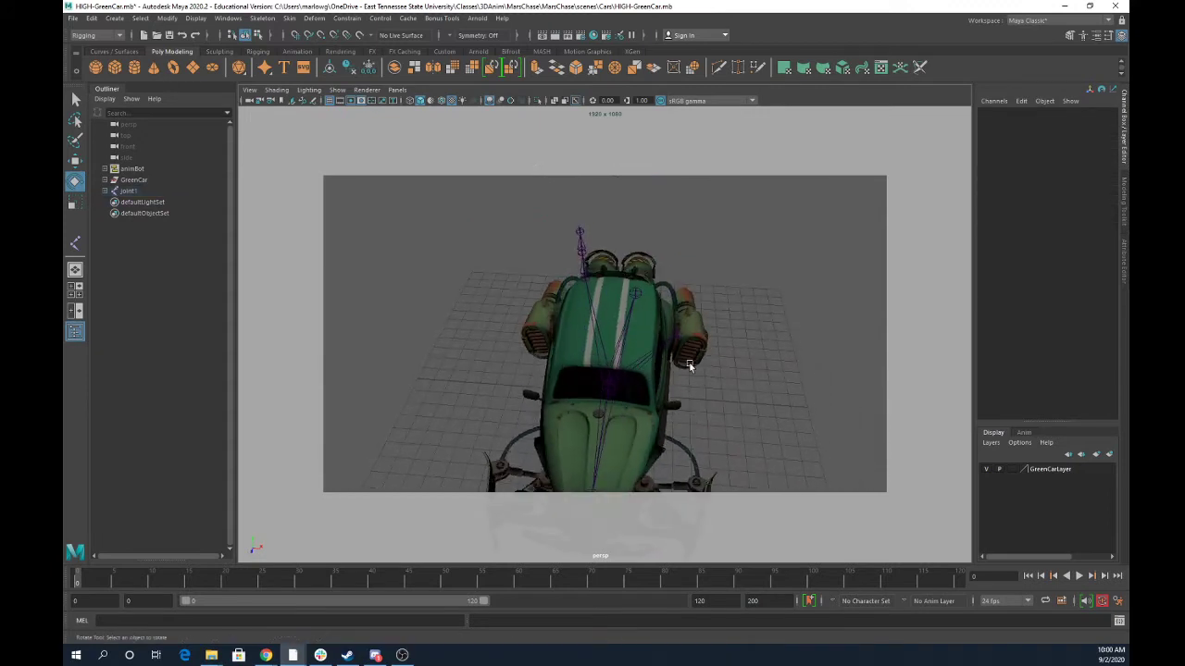
pyautogui.click(645, 295)
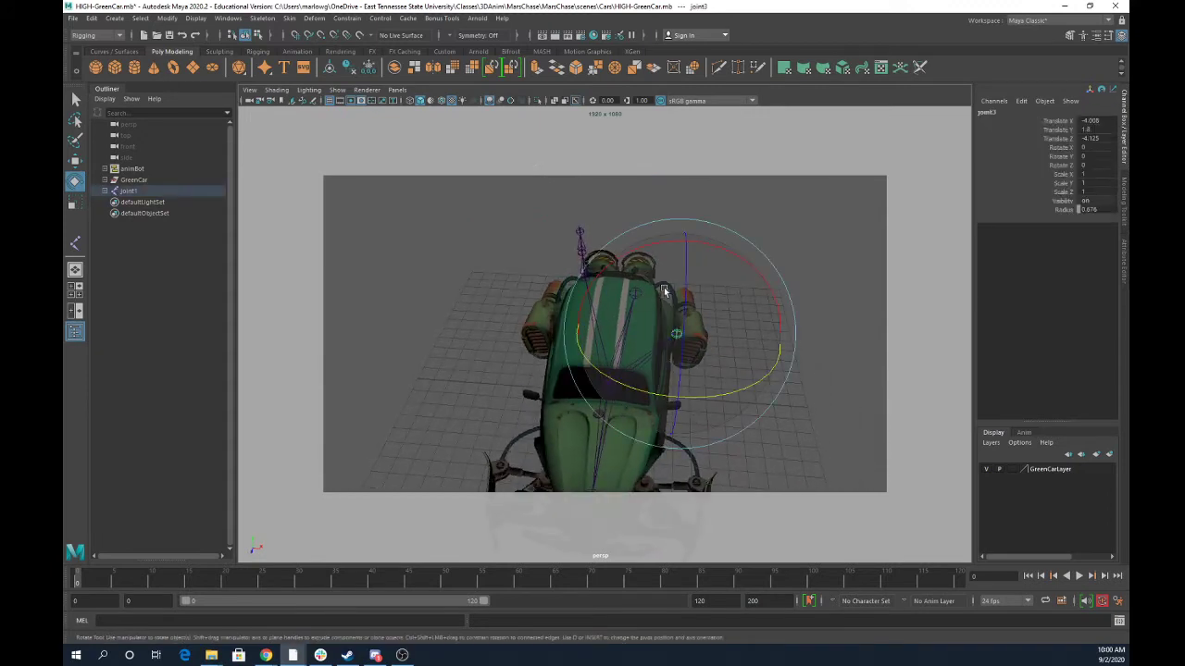
pyautogui.keyDown('alt'); pyautogui.moveTo(662, 308); pyautogui.dragTo(605, 425); pyautogui.keyUp('alt')
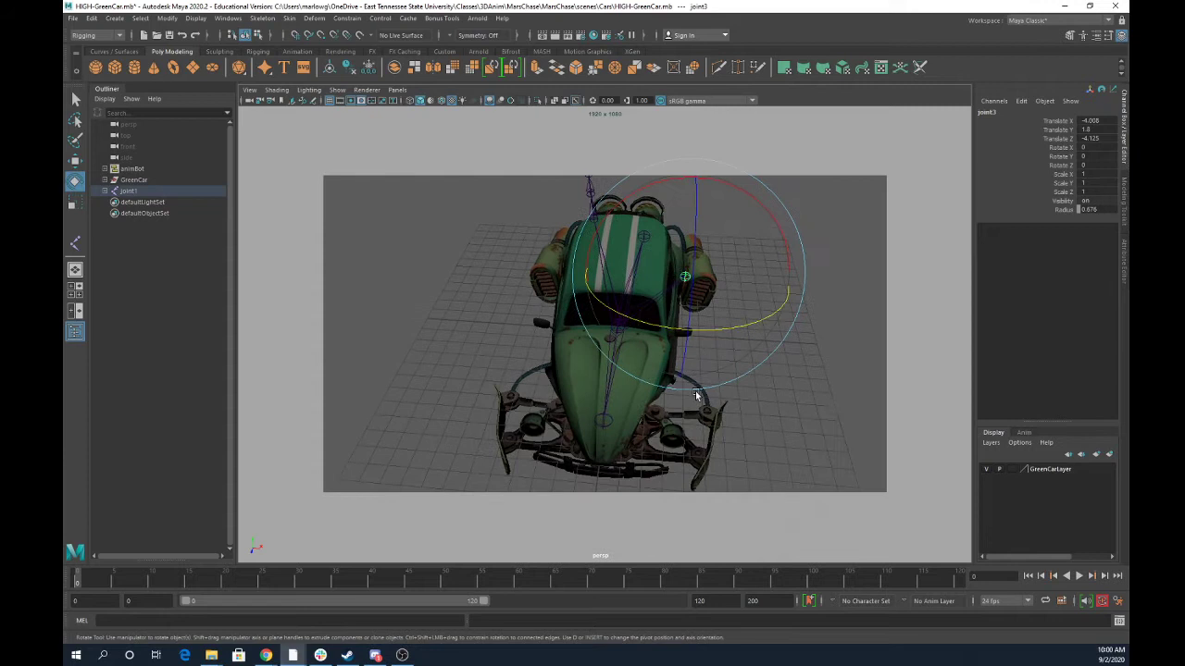
pyautogui.click(603, 422)
pyautogui.press('w')
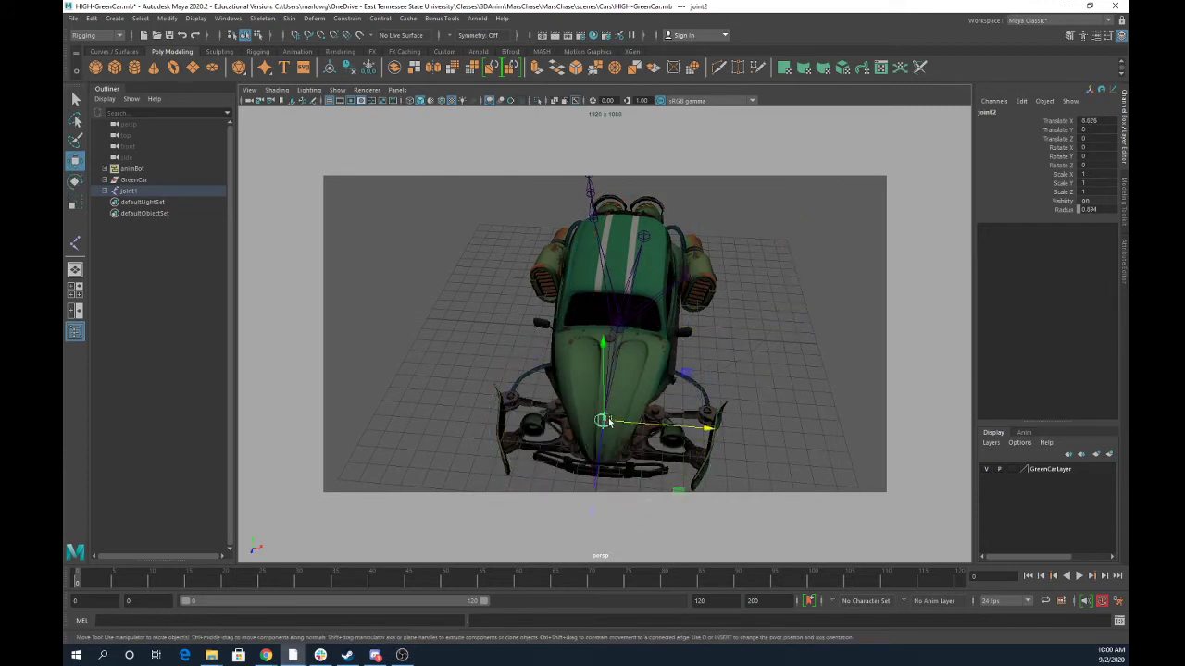
pyautogui.moveTo(638, 424); pyautogui.dragTo(698, 422)
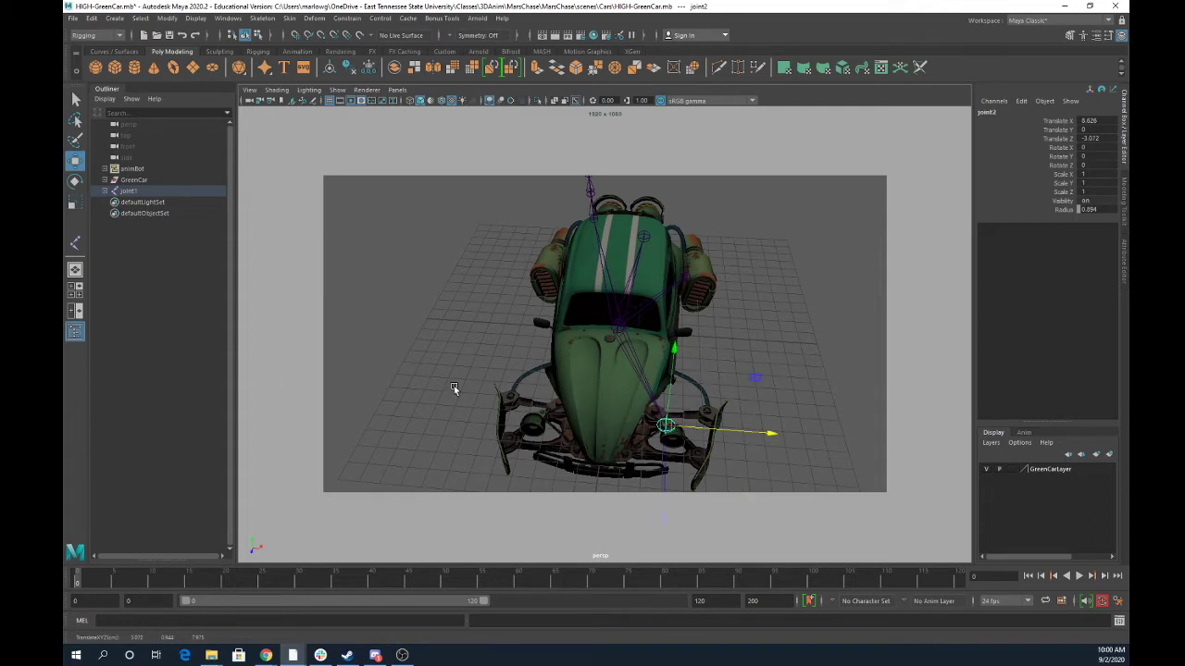
# Expand the joint hierarchy, set the input line operation to rename, and name the top joint Root
pyautogui.click(106, 191)
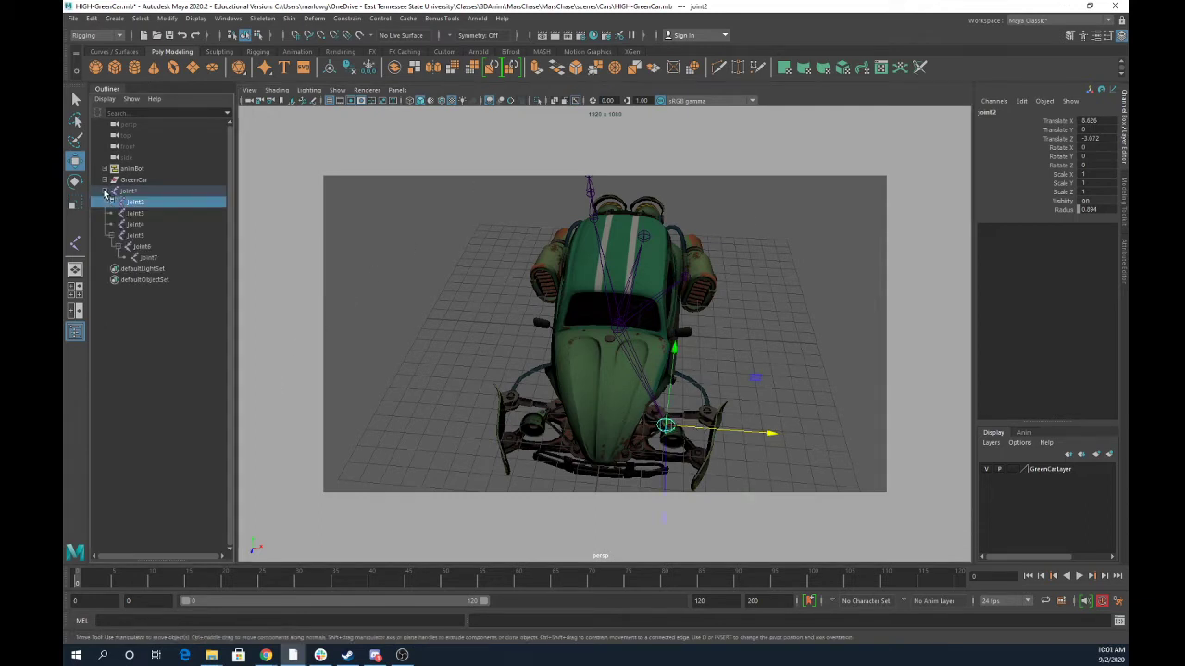
pyautogui.click(129, 191)
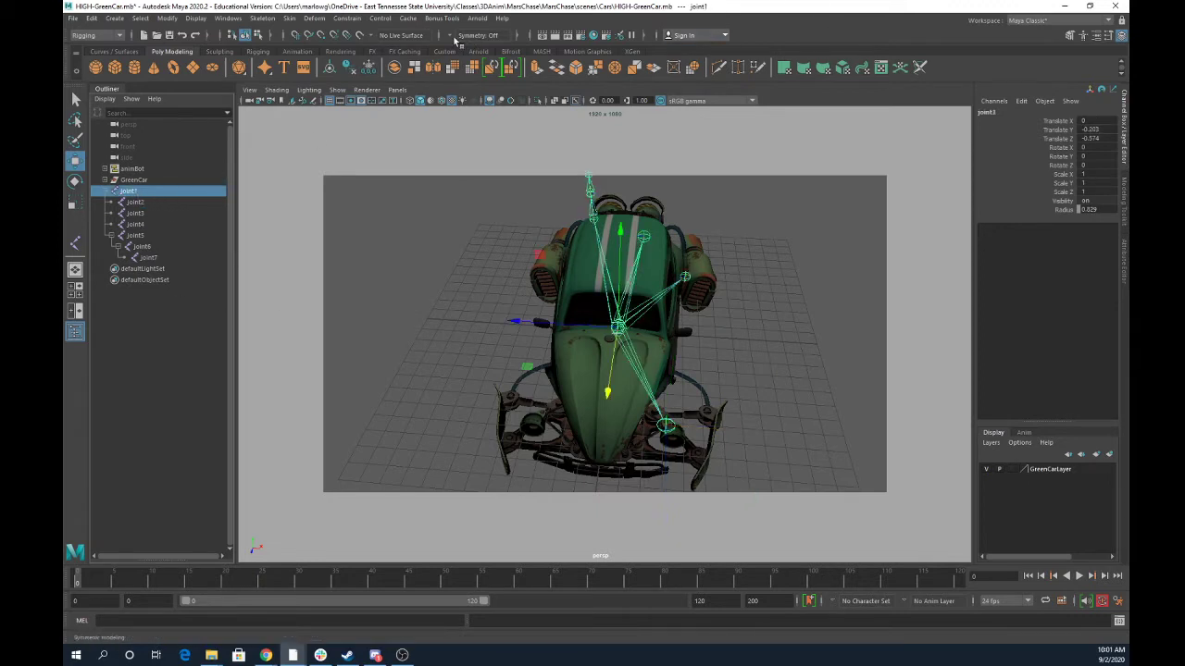
pyautogui.click(519, 37)
pyautogui.click(519, 37)
pyautogui.click(530, 37)
pyautogui.click(530, 37)
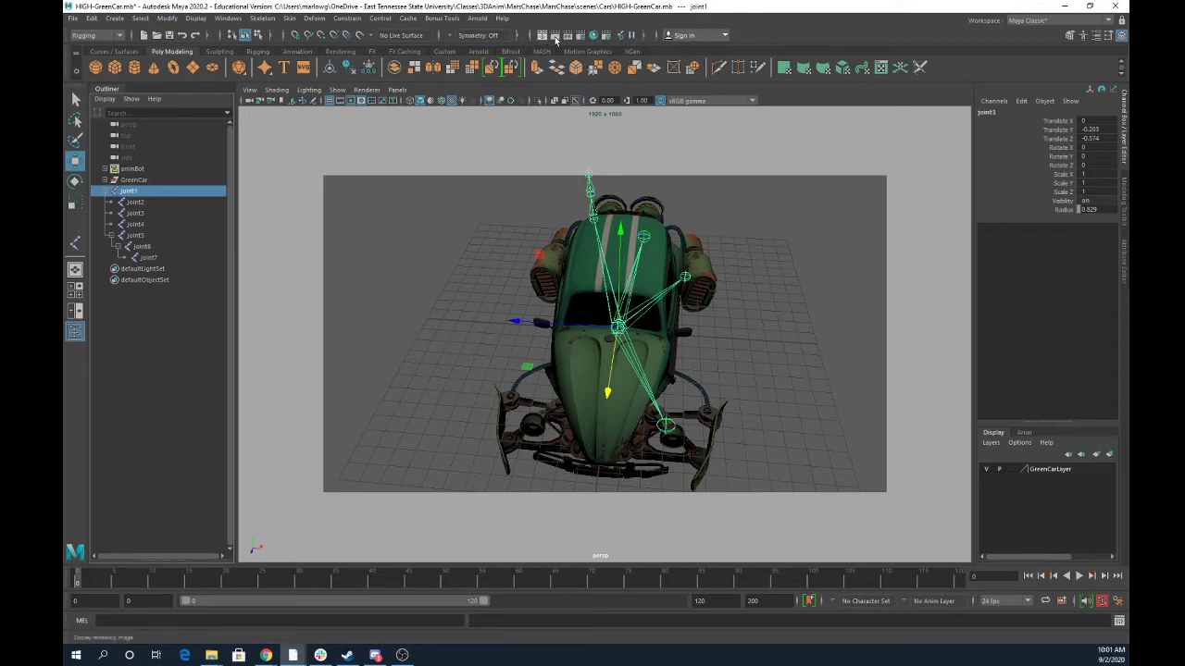
pyautogui.click(646, 37)
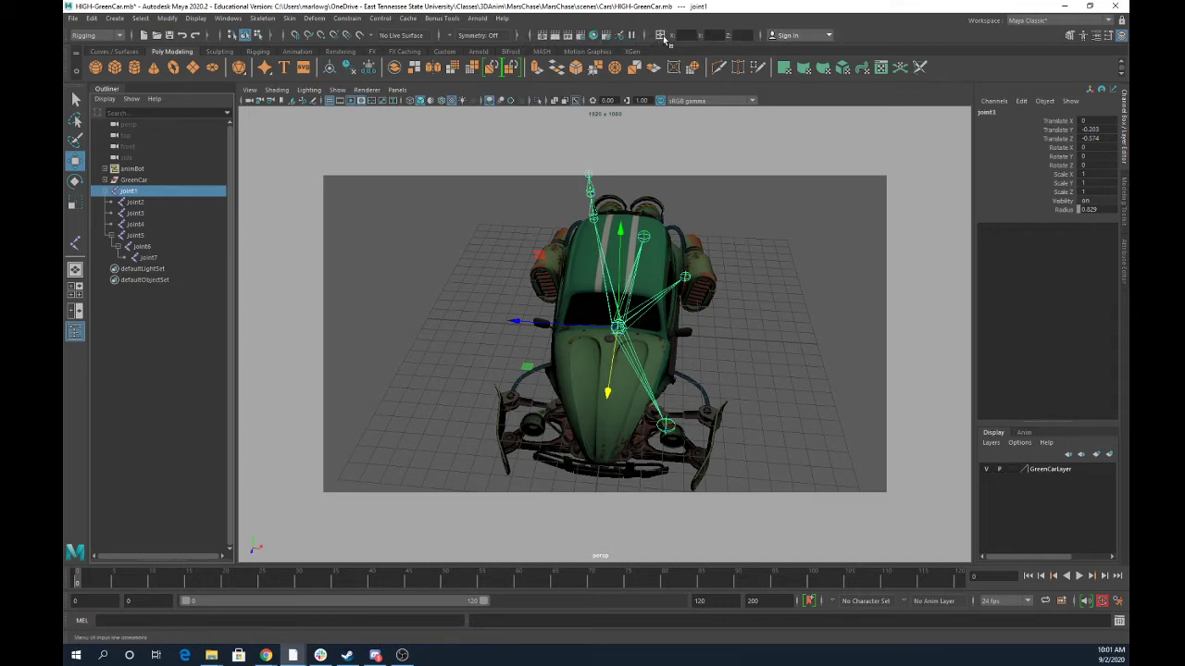
pyautogui.click(646, 37)
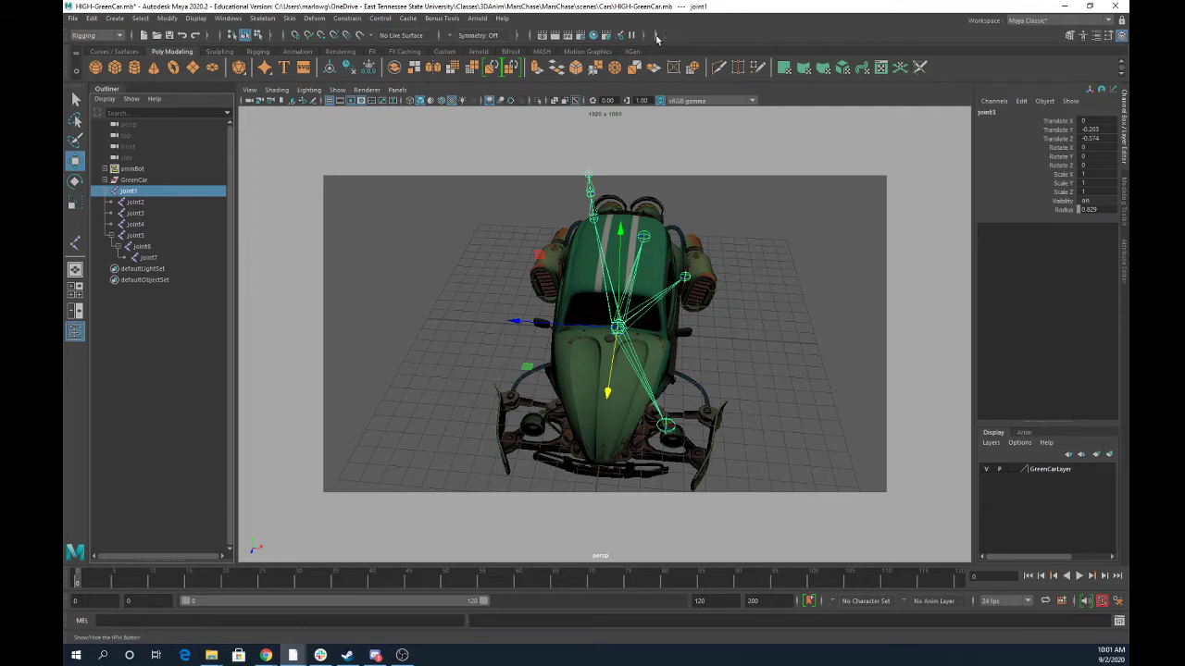
pyautogui.click(646, 37)
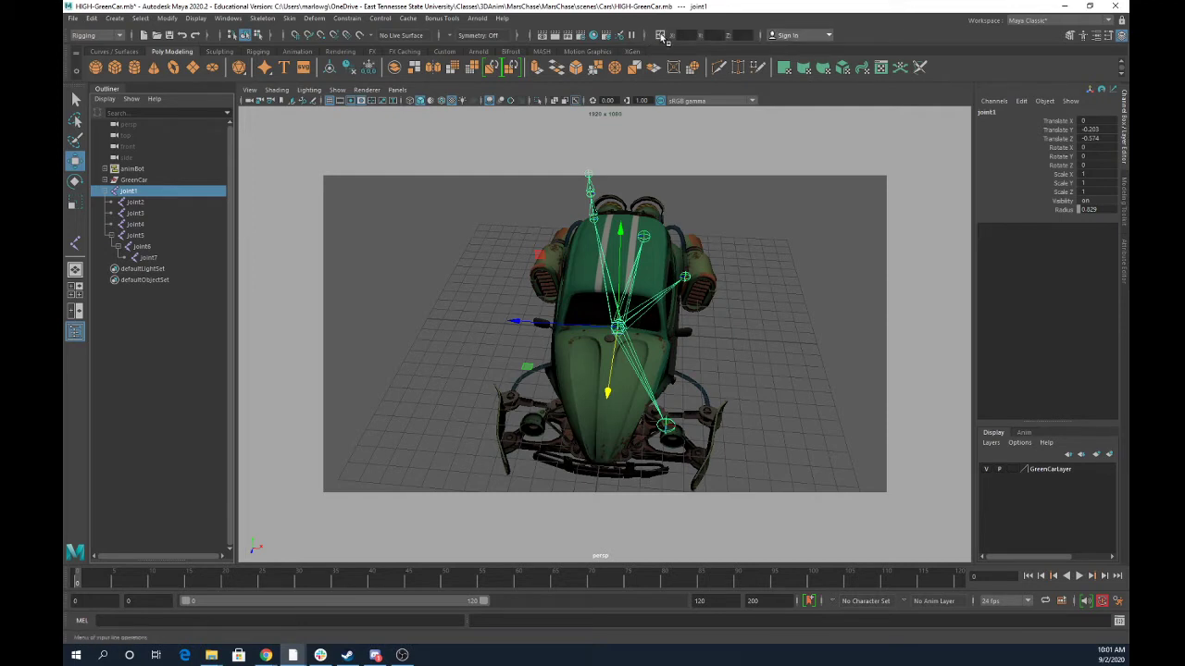
pyautogui.click(661, 37)
pyautogui.click(686, 63)
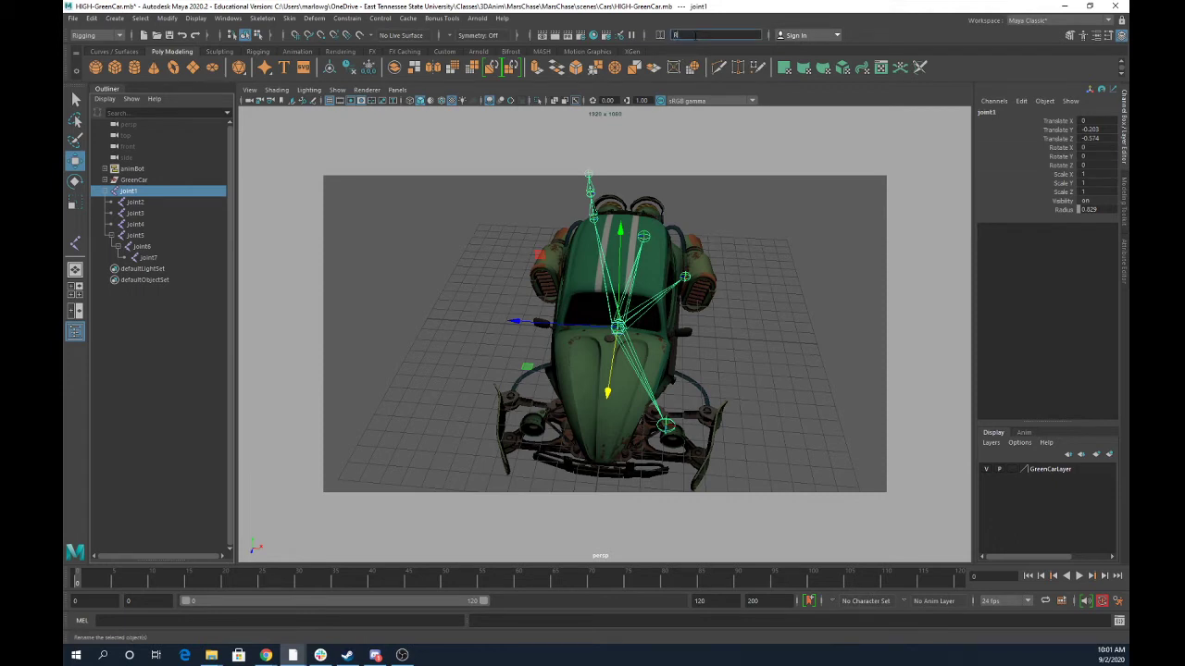
pyautogui.write('Root')
pyautogui.press('Return')
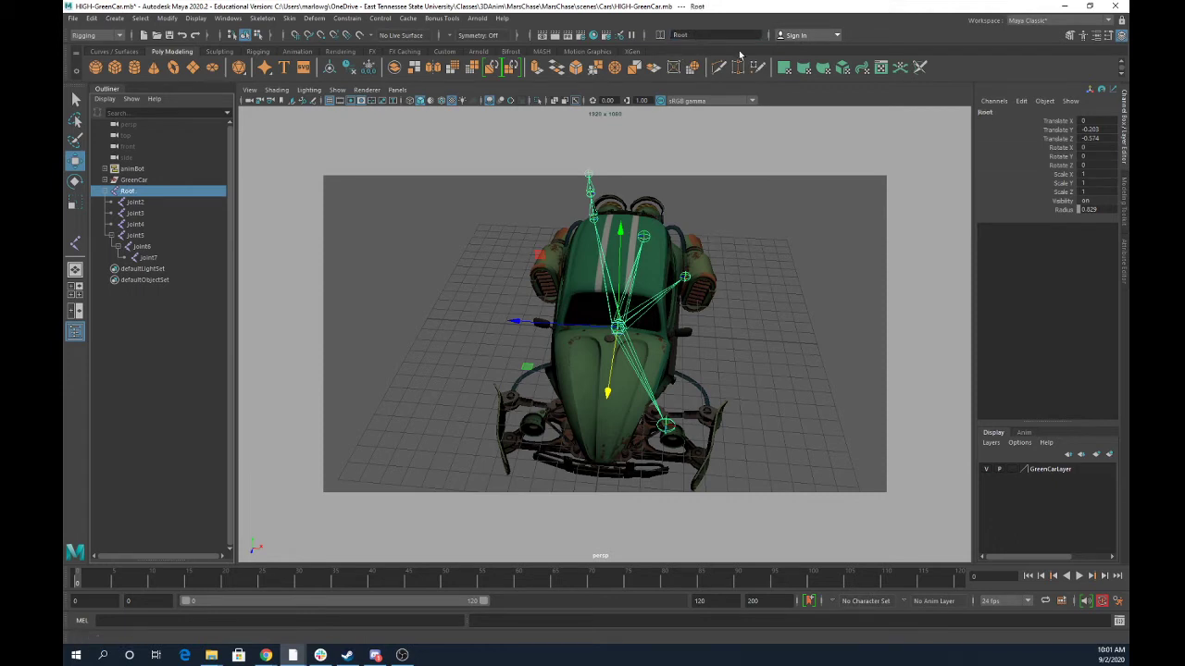
# Rename the headlight's joint, joint2, as Headlight1
pyautogui.click(134, 202)
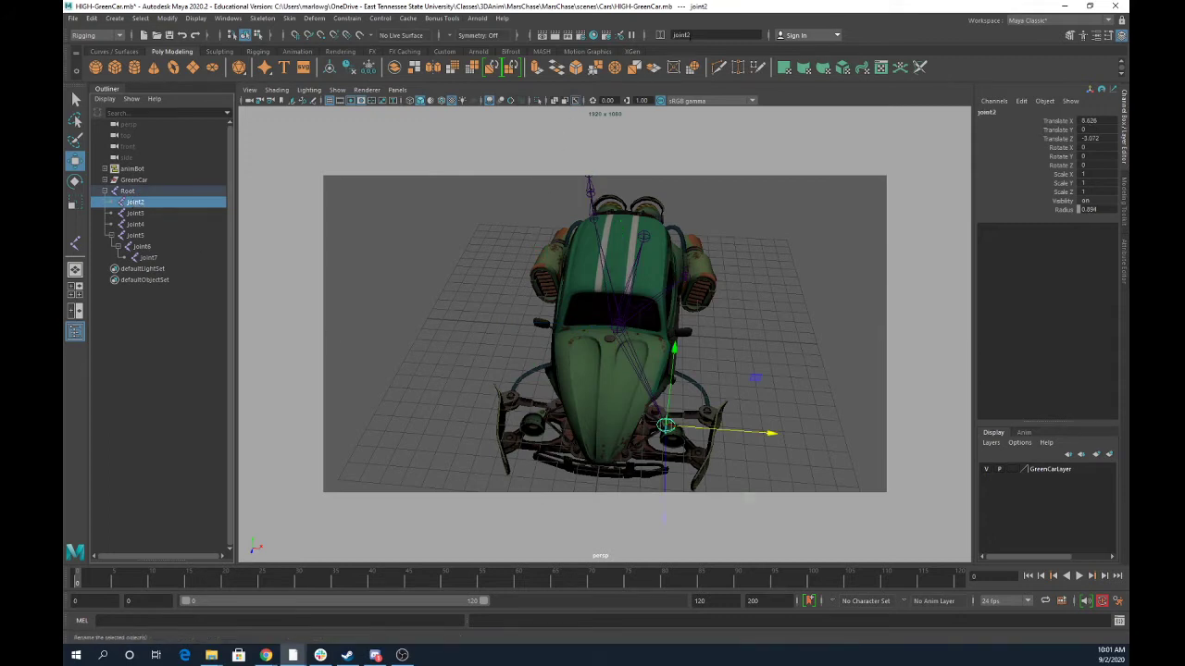
pyautogui.click(689, 34)
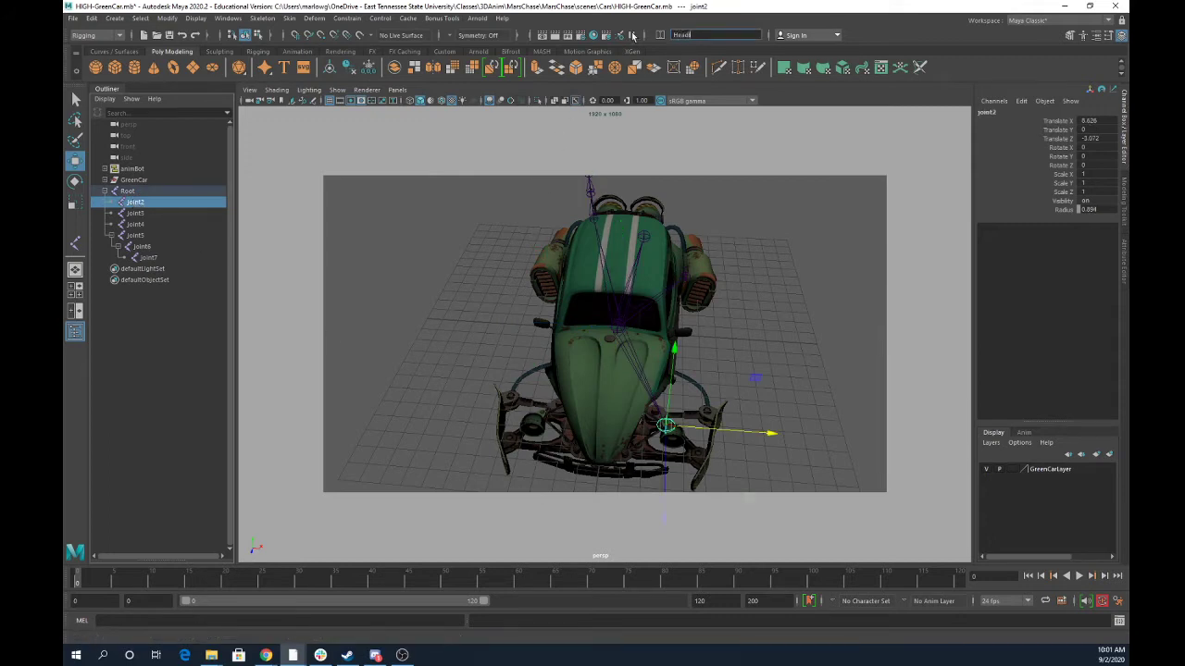
pyautogui.write('Headlight1')
pyautogui.press('Return')
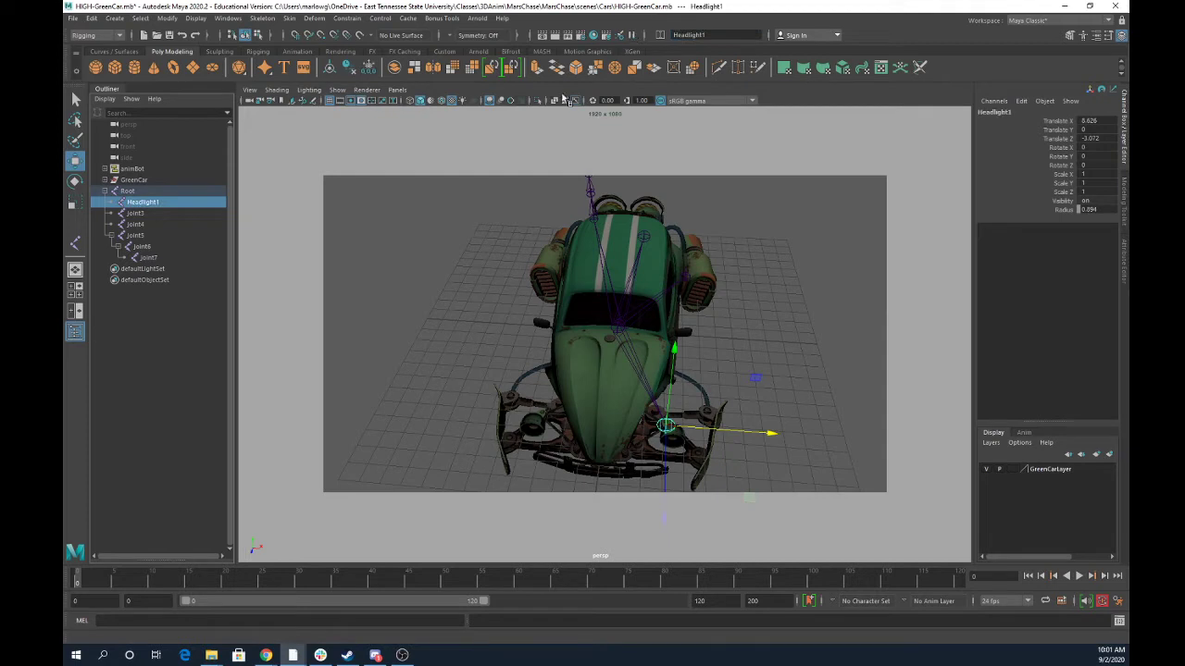
# Rename the side thruster's joint, joint3, as SideRocket1
pyautogui.click(163, 214)
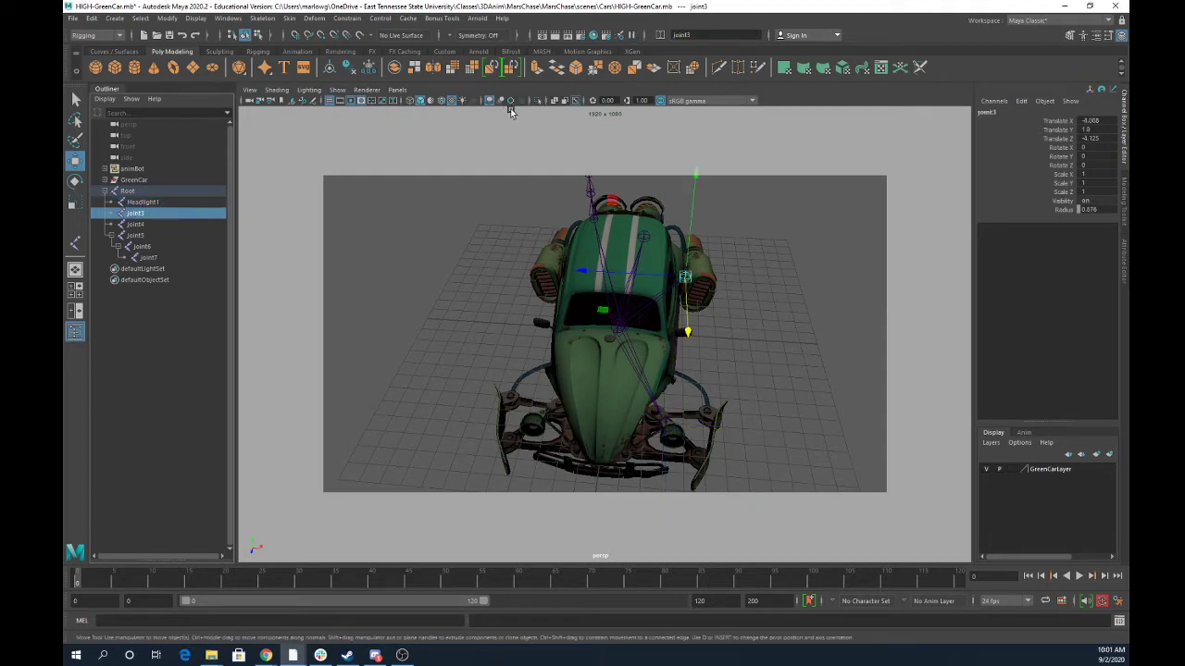
pyautogui.click(711, 35)
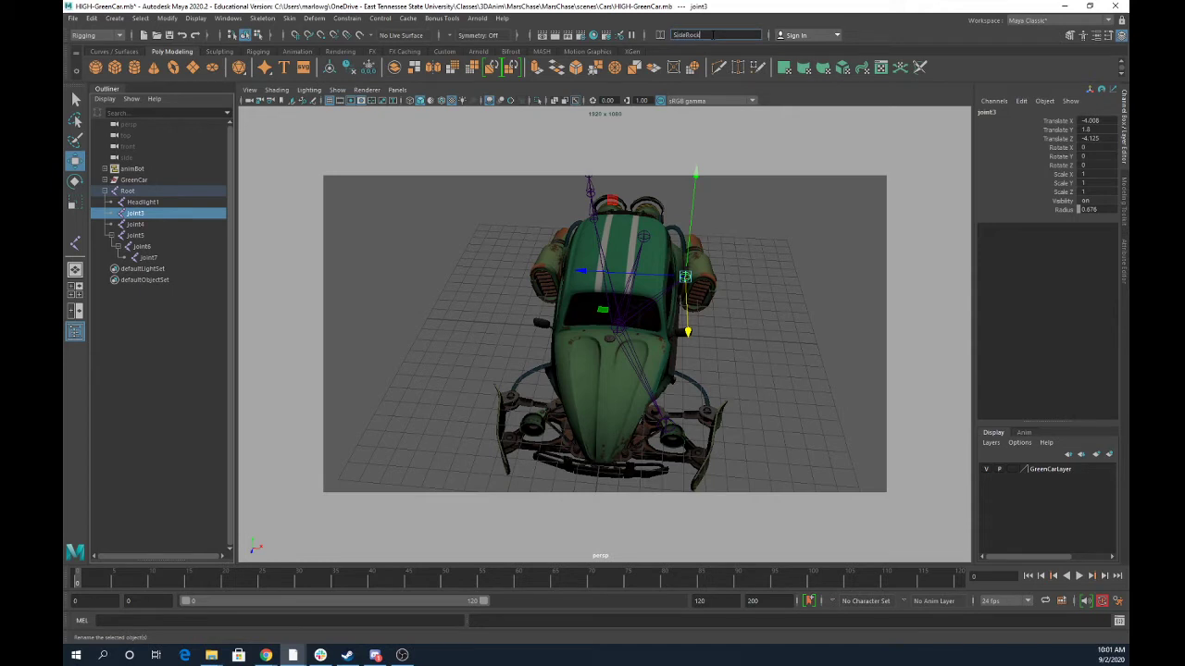
pyautogui.write('SideRocket1')
pyautogui.press('Return')
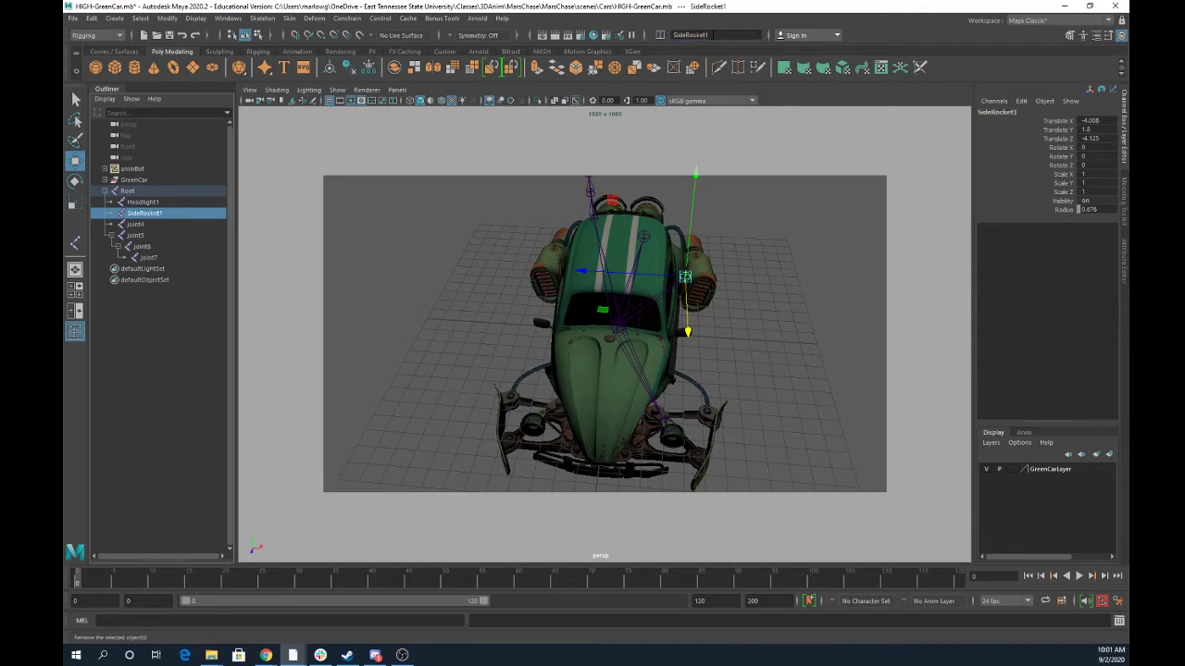
# Add the prefix L_ to the names of the Headlight1 and SideRocket1 joints
pyautogui.click(139, 203)
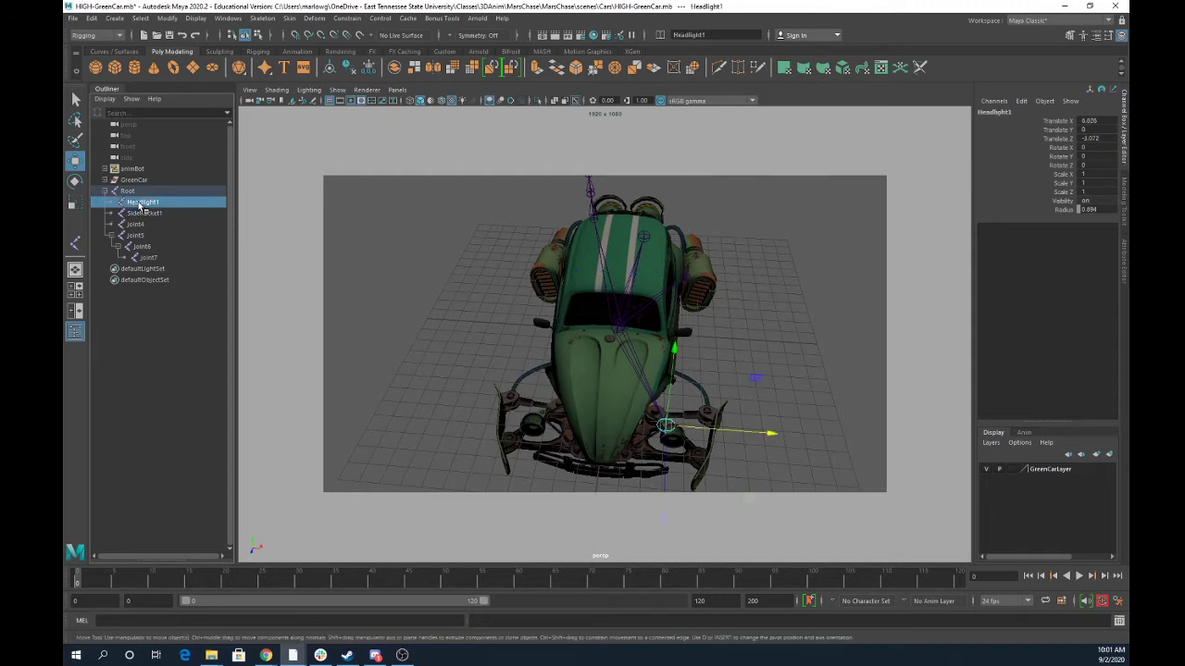
pyautogui.click(673, 35)
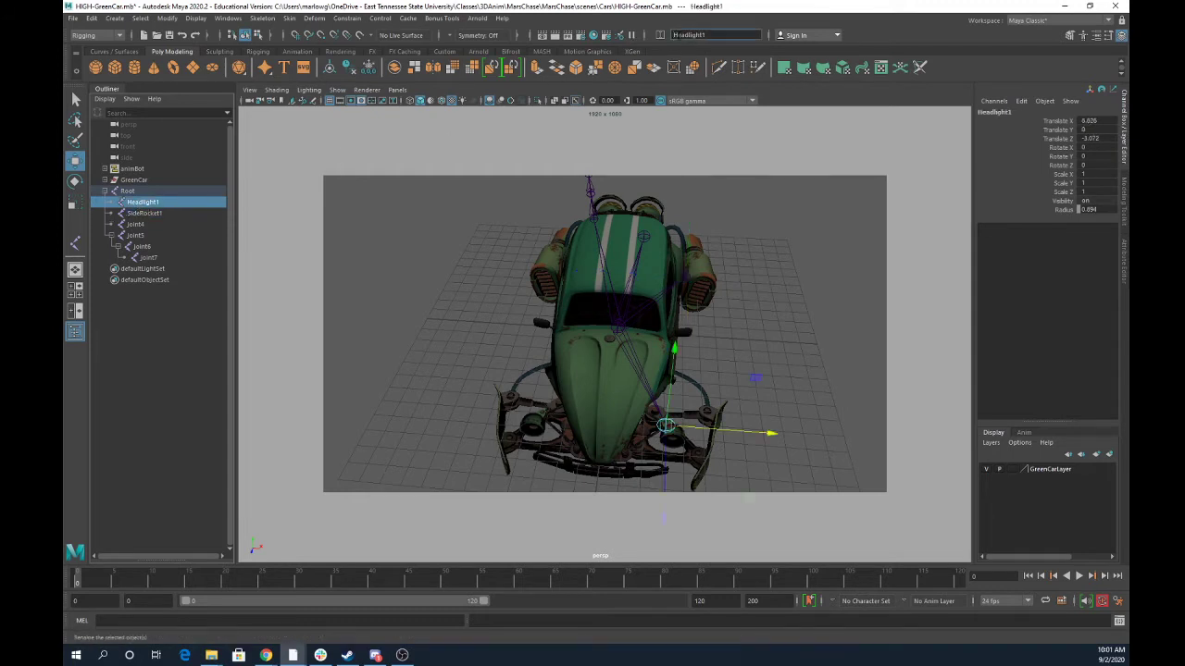
pyautogui.write('L_')
pyautogui.press('Return')
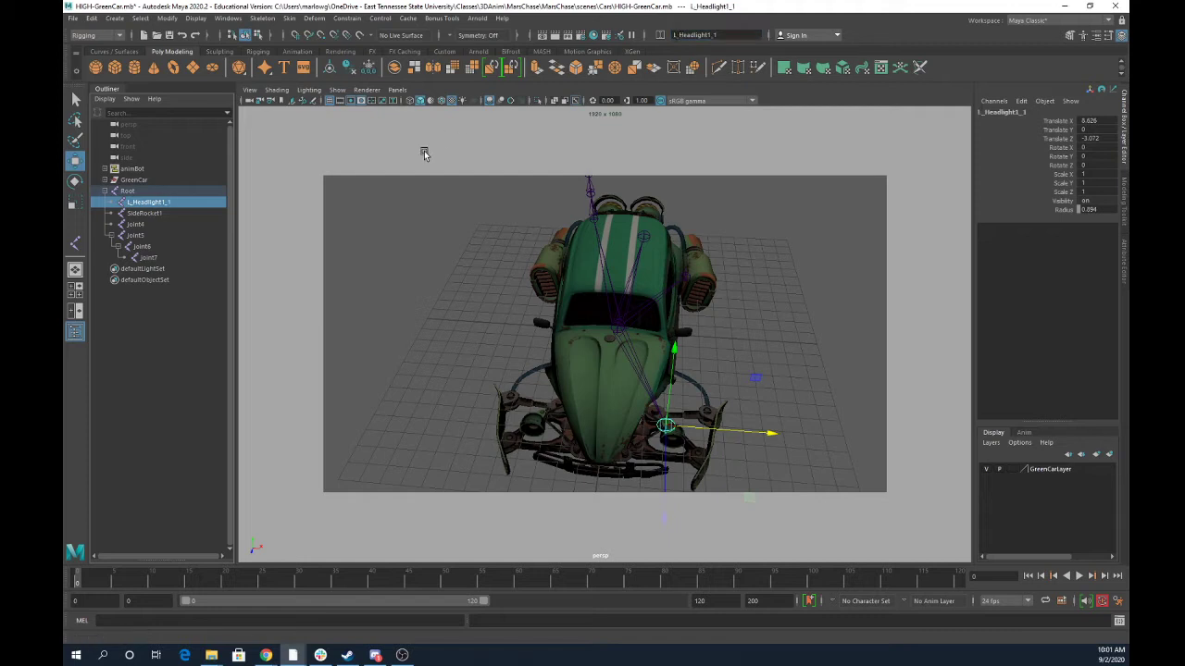
pyautogui.click(176, 216)
pyautogui.click(674, 35)
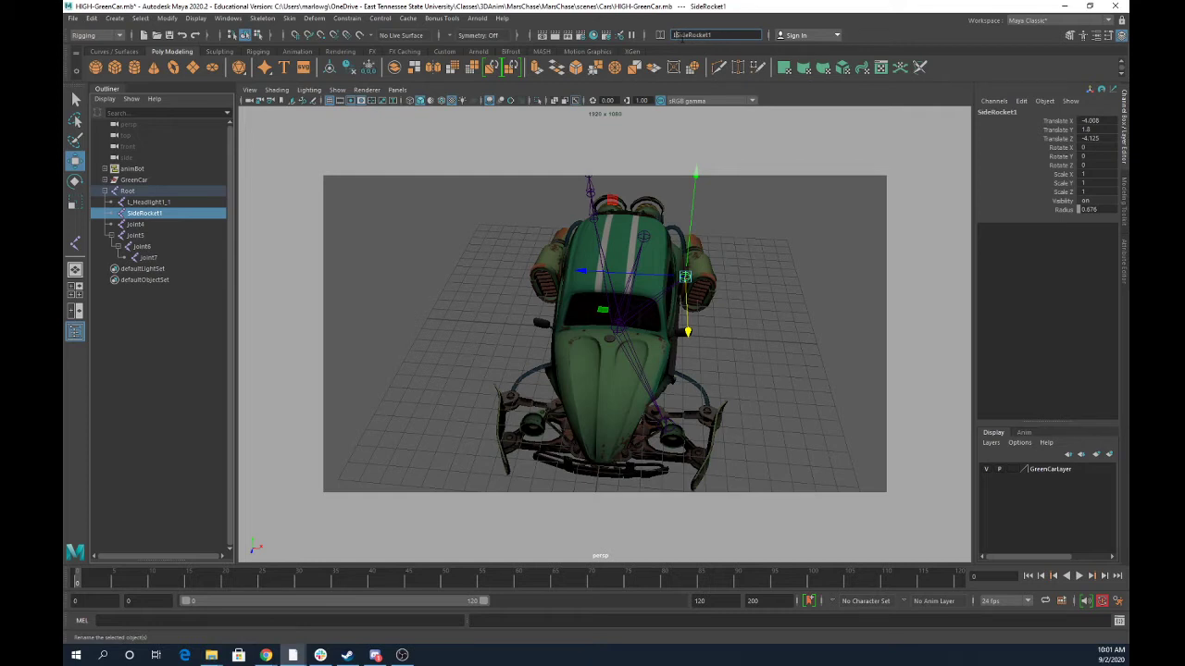
pyautogui.write('L_')
pyautogui.press('Return')
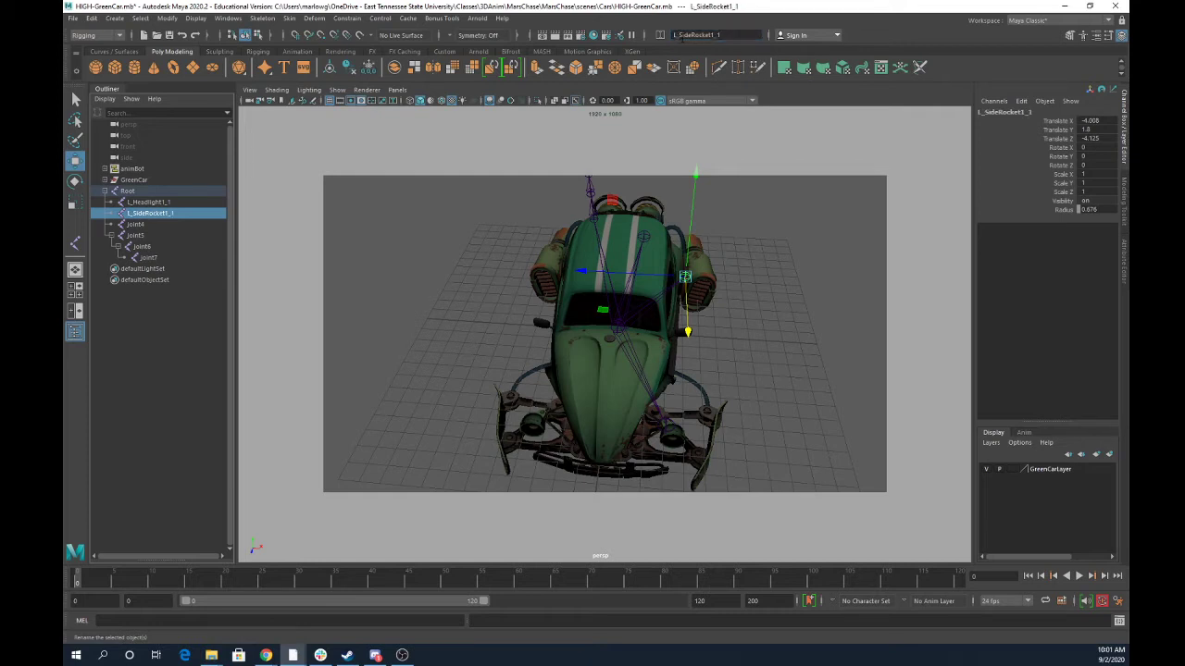
# Rename the rear thruster's joint, joint4, as L_RearRocket1
pyautogui.click(137, 225)
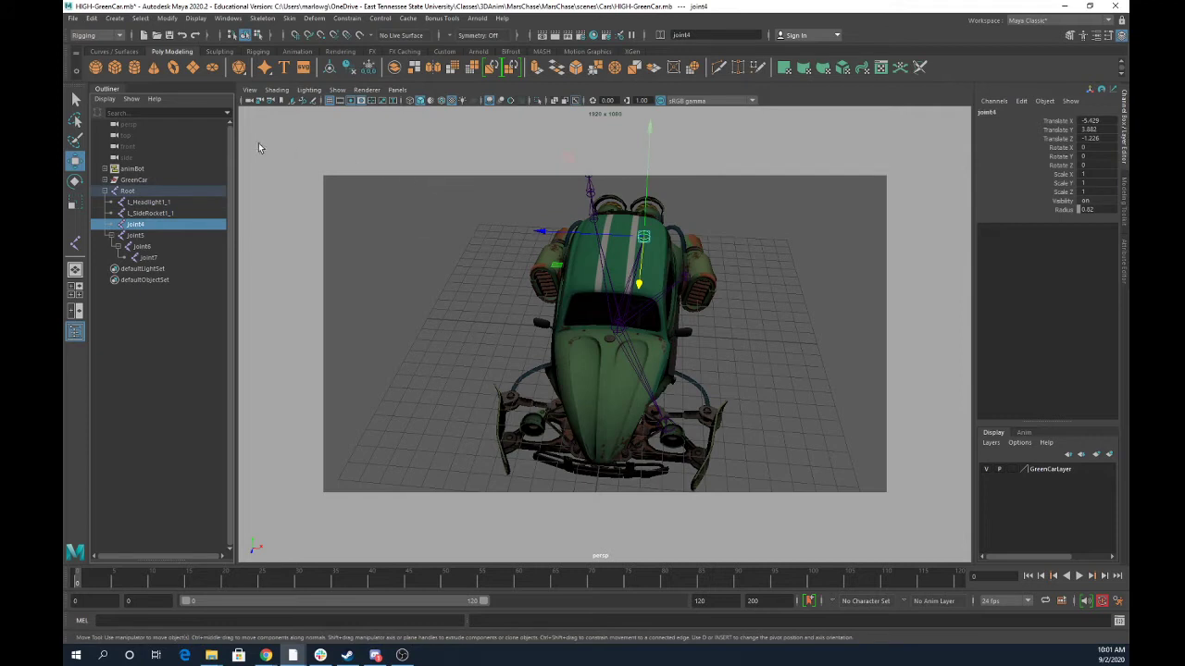
pyautogui.click(685, 36)
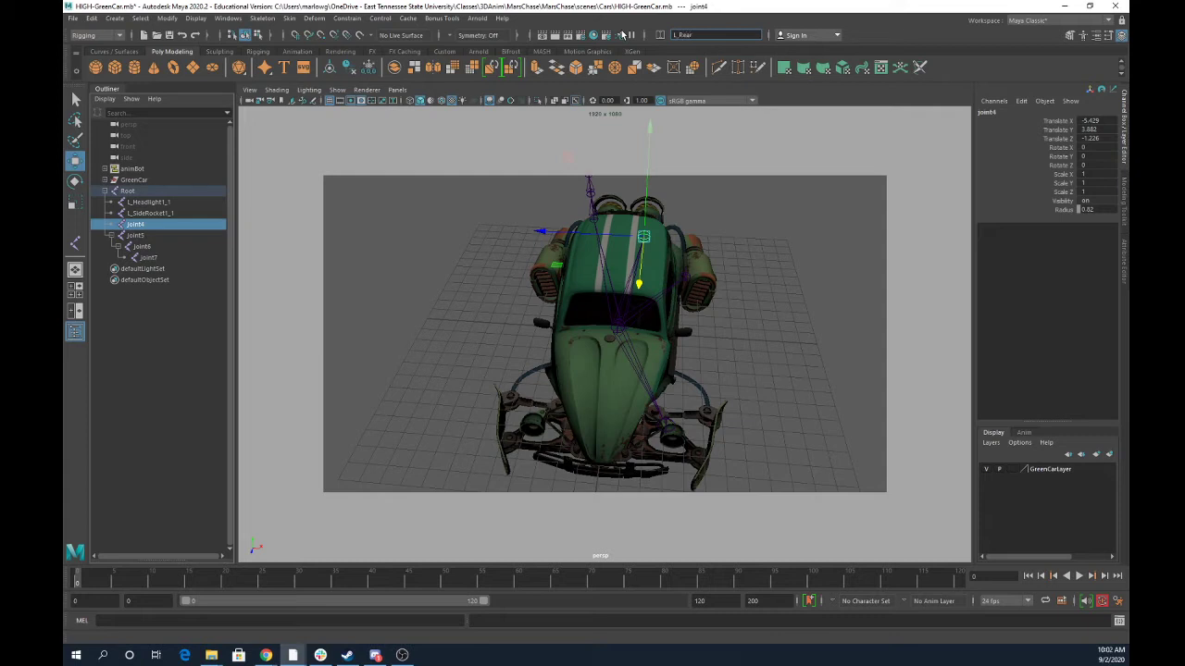
pyautogui.write('L_RearRocket1')
pyautogui.press('Return')
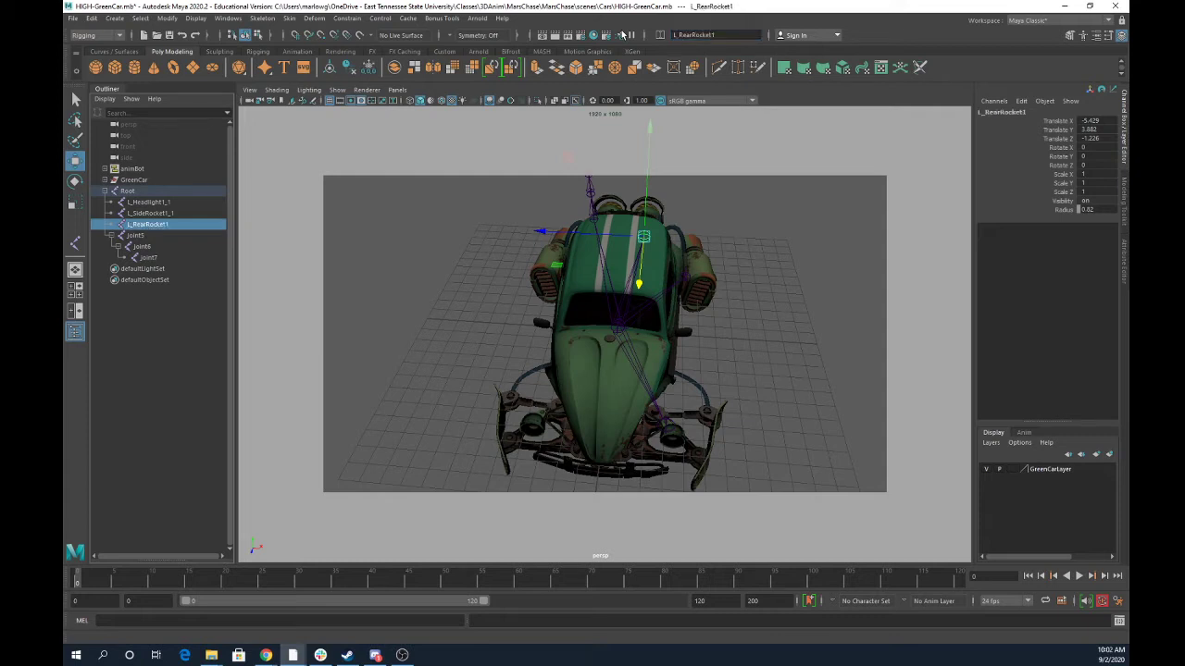
# Try to mirror the headlight, side rocket and rear rocket joints together across YZ with the Behavior function, replacing L_ with R_
pyautogui.keyDown('shift'); pyautogui.click(687, 276); pyautogui.keyUp('shift')
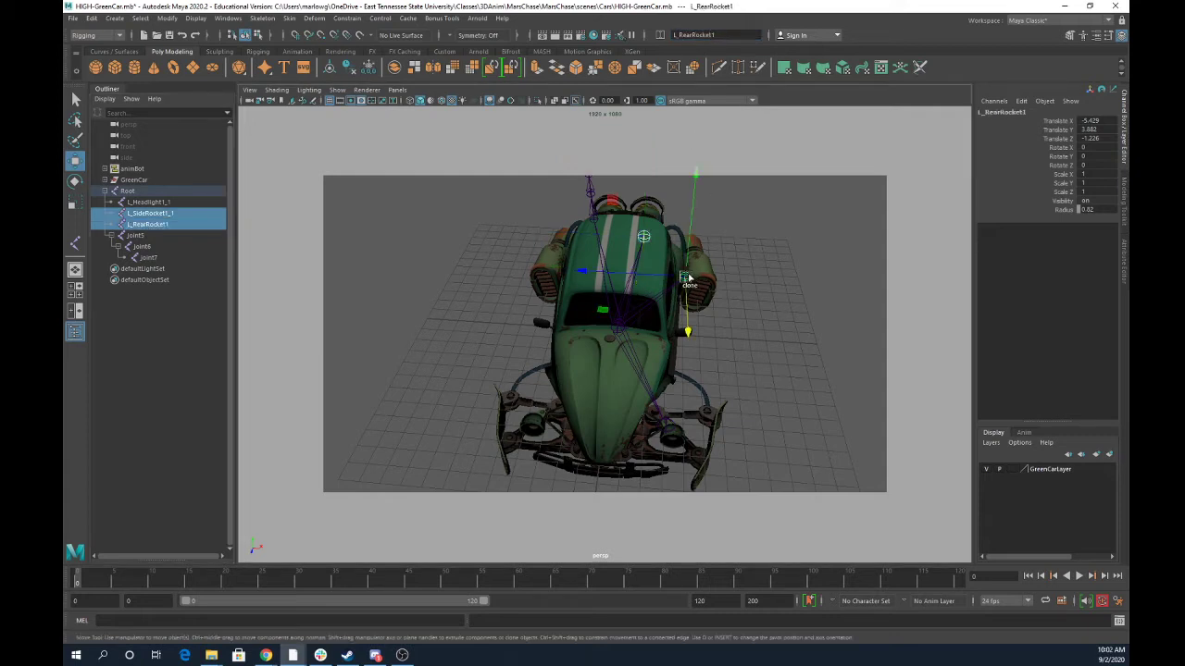
pyautogui.keyDown('shift'); pyautogui.click(674, 428); pyautogui.keyUp('shift')
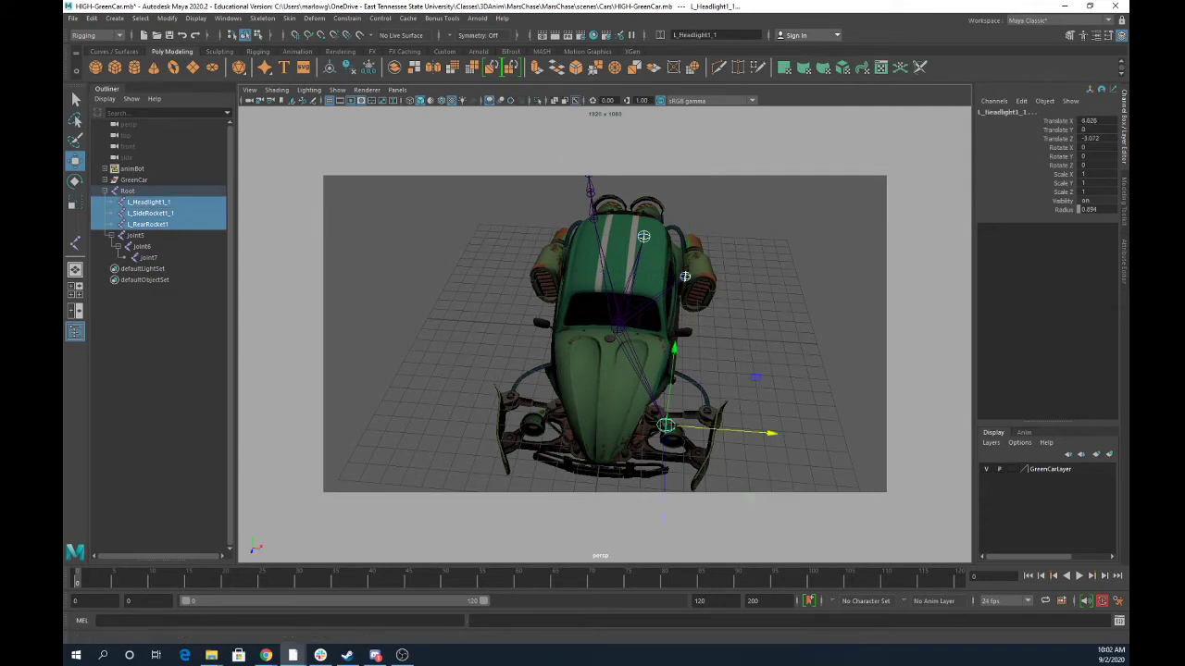
pyautogui.click(263, 18)
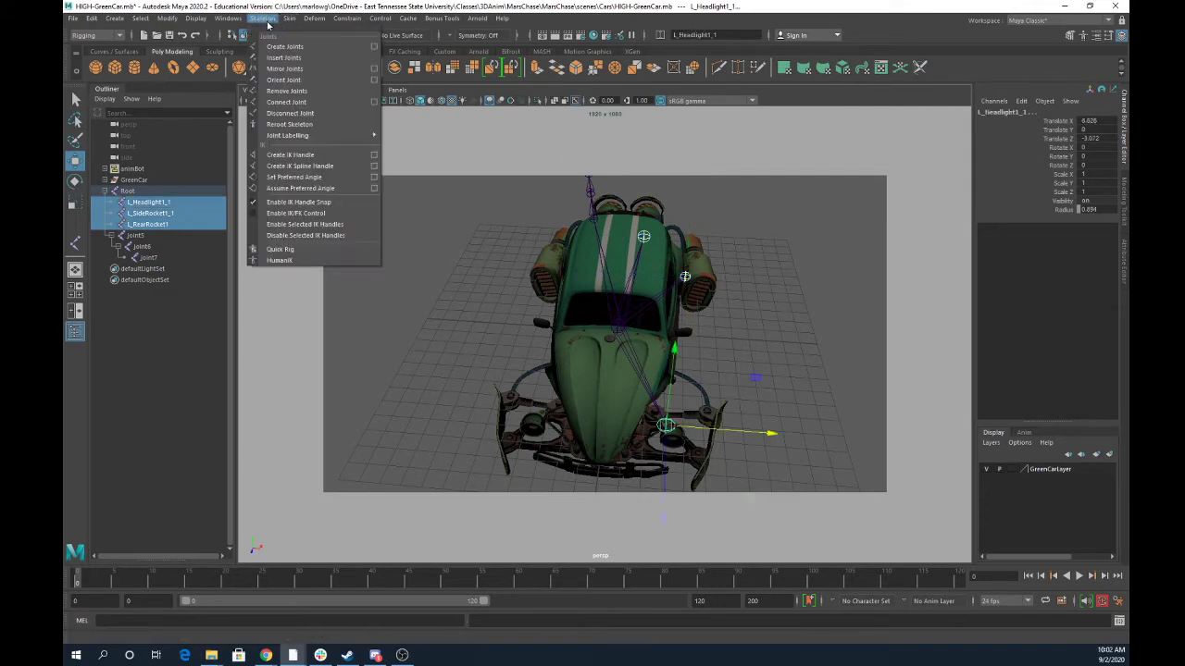
pyautogui.click(375, 71)
pyautogui.moveTo(65, 232); pyautogui.dragTo(339, 150)
pyautogui.keyDown('alt'); pyautogui.moveTo(370, 495); pyautogui.dragTo(331, 498); pyautogui.keyUp('alt')
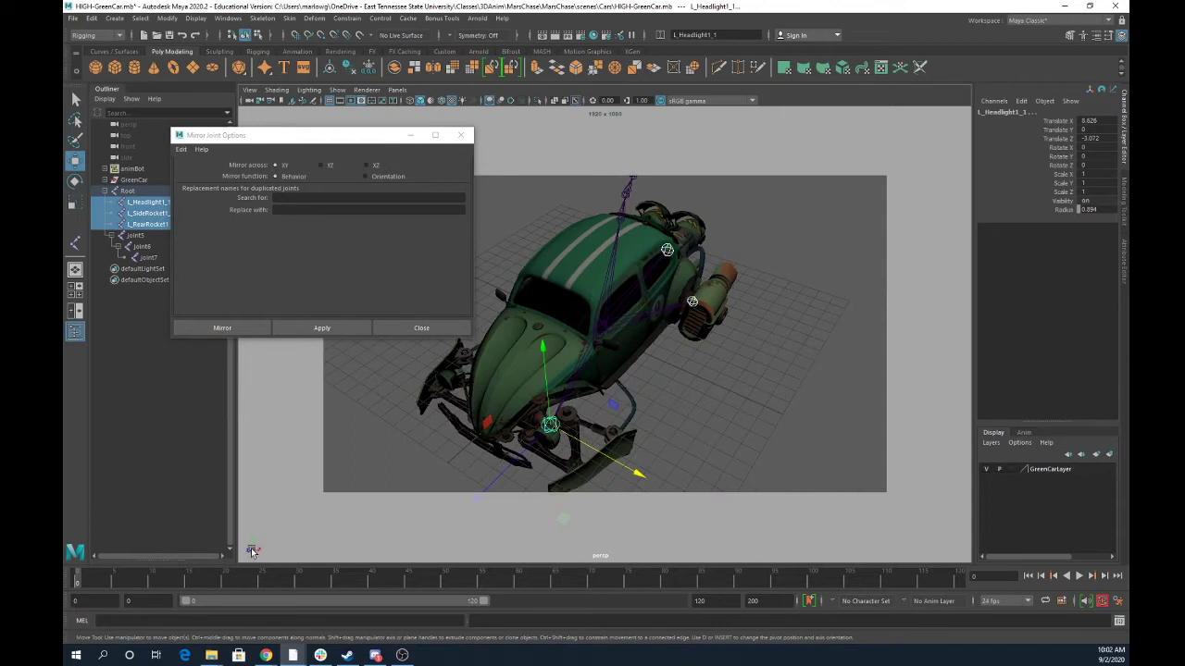
pyautogui.click(321, 166)
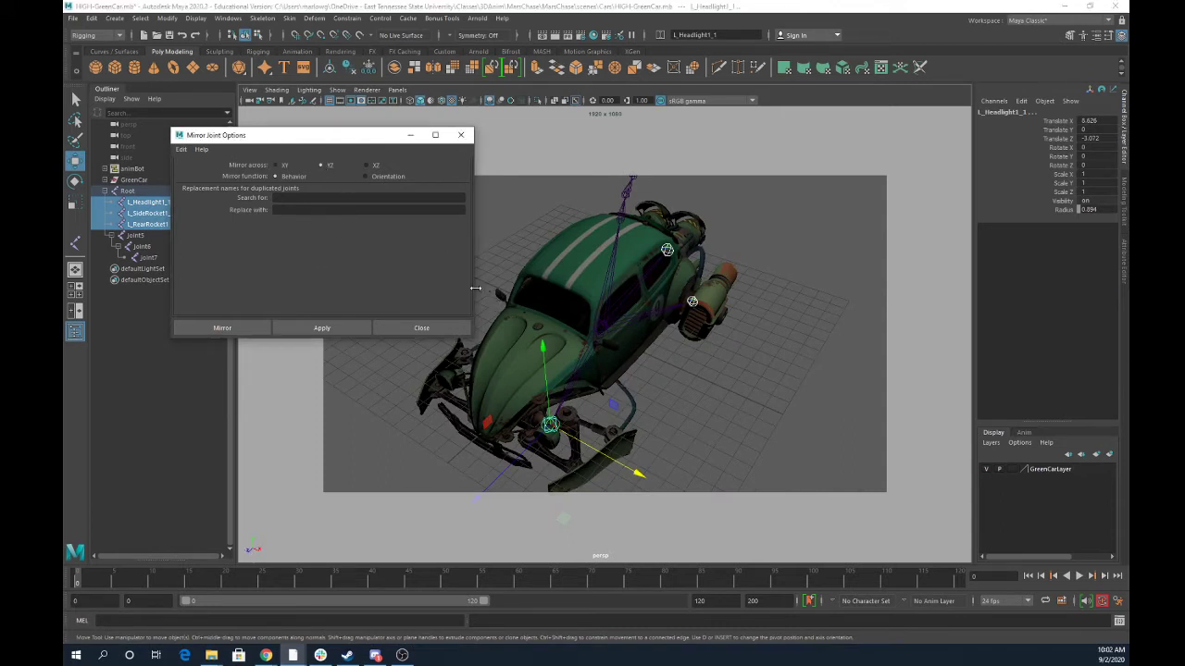
pyautogui.click(306, 197)
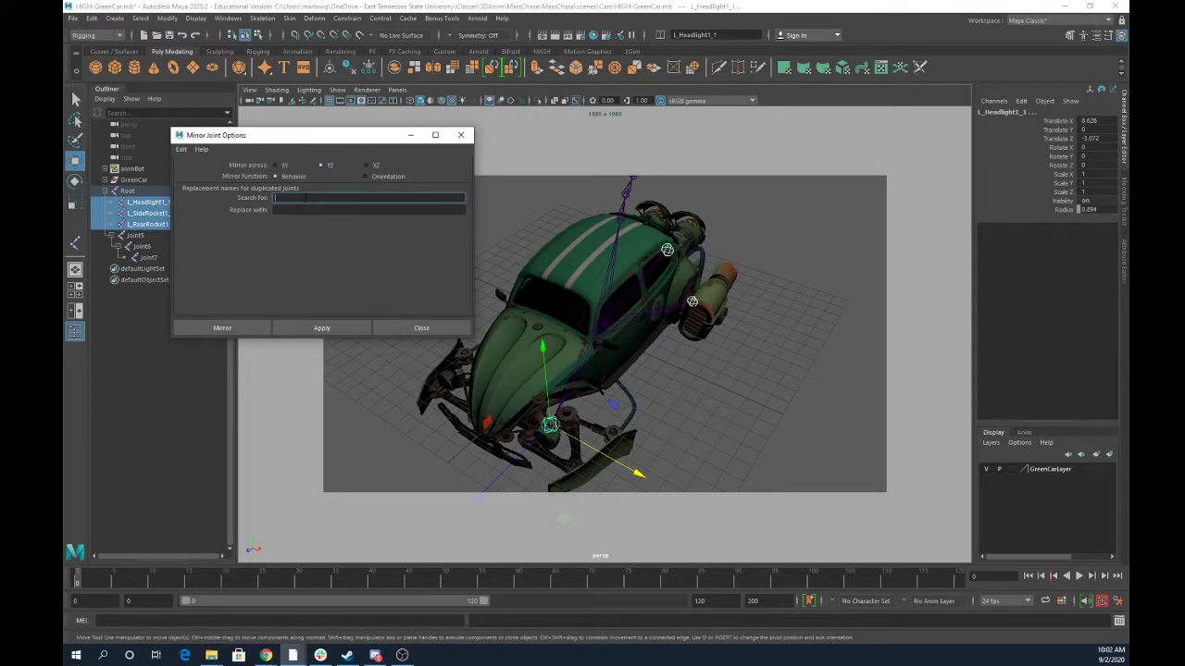
pyautogui.press('Tab')
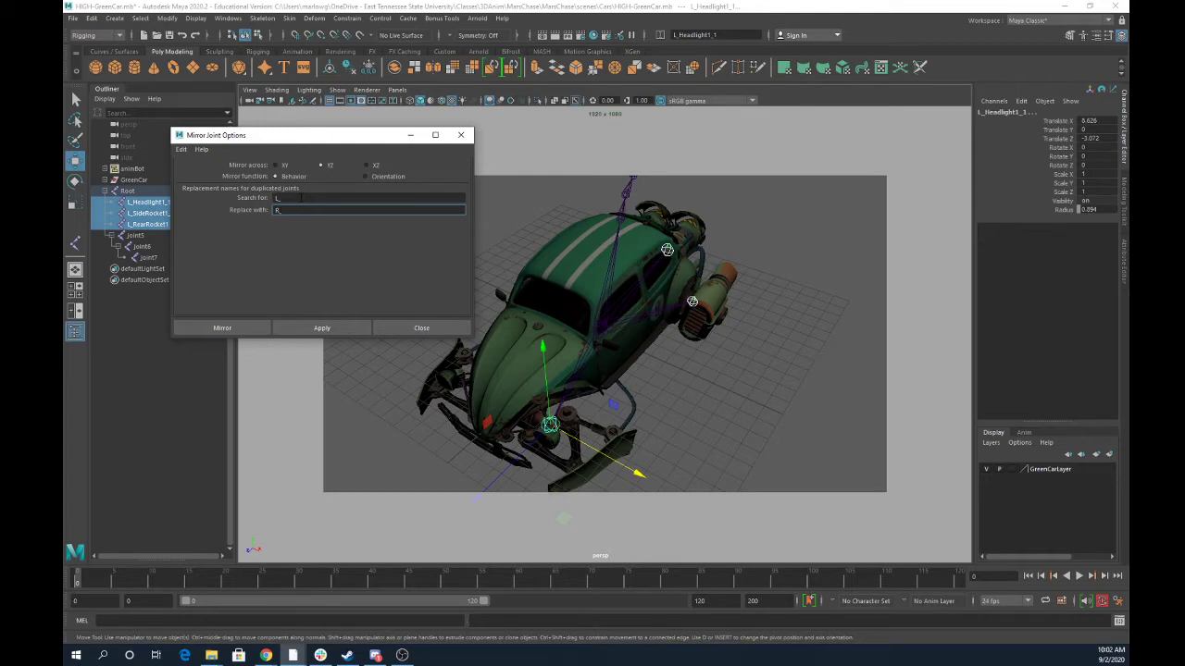
pyautogui.click(228, 329)
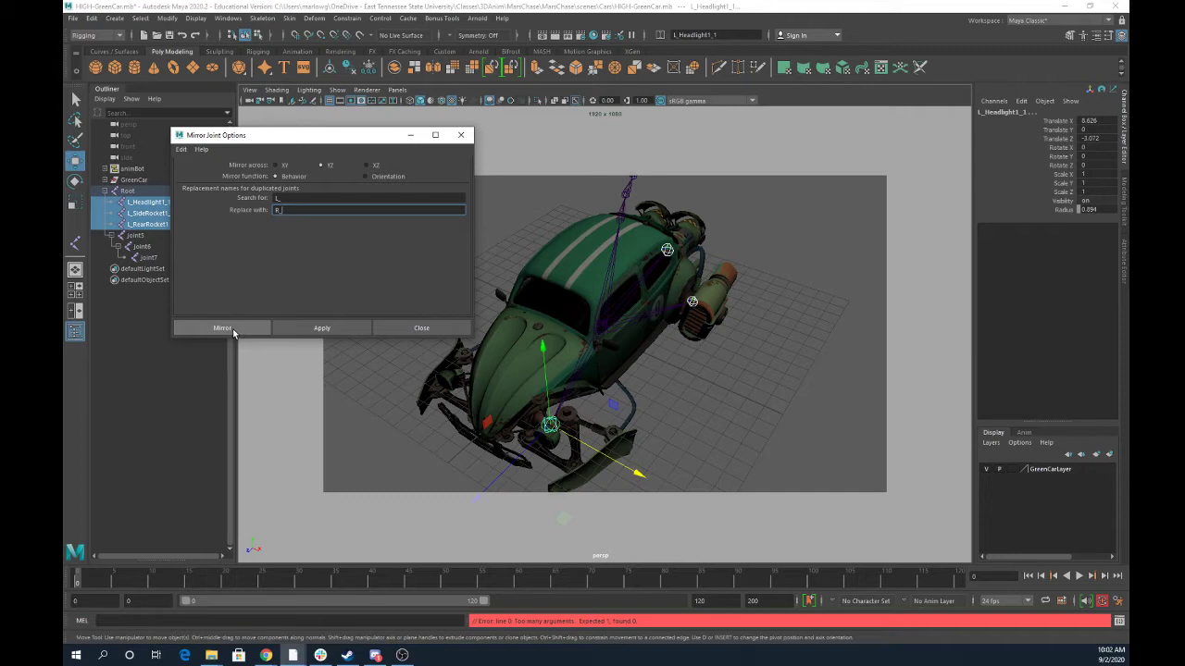
# Mirror the headlight, side rocket and rear rocket joints one at a time across YZ, replacing L_ with R_
pyautogui.click(654, 423)
pyautogui.click(553, 426)
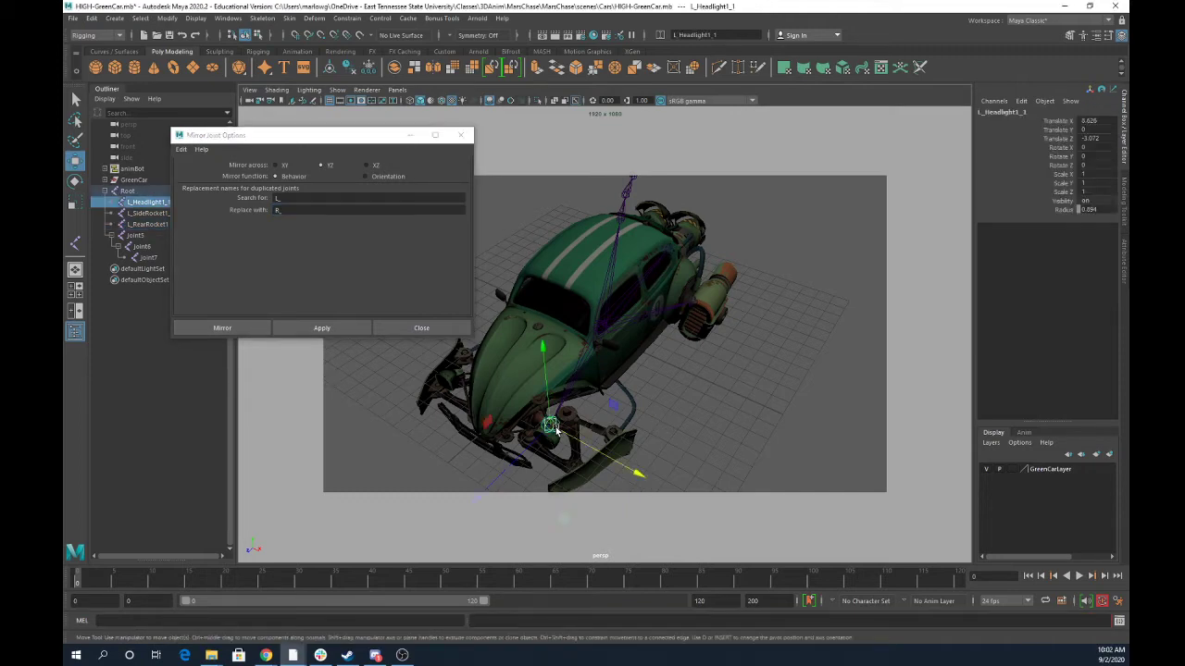
pyautogui.click(239, 331)
pyautogui.click(694, 303)
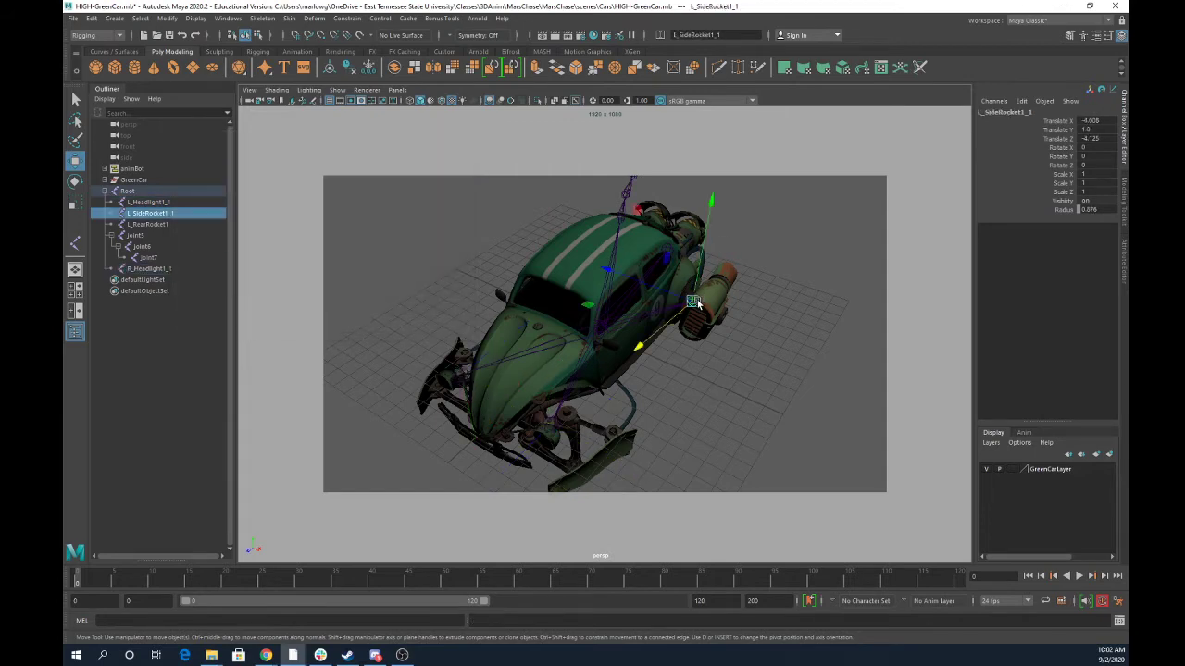
pyautogui.press('g')
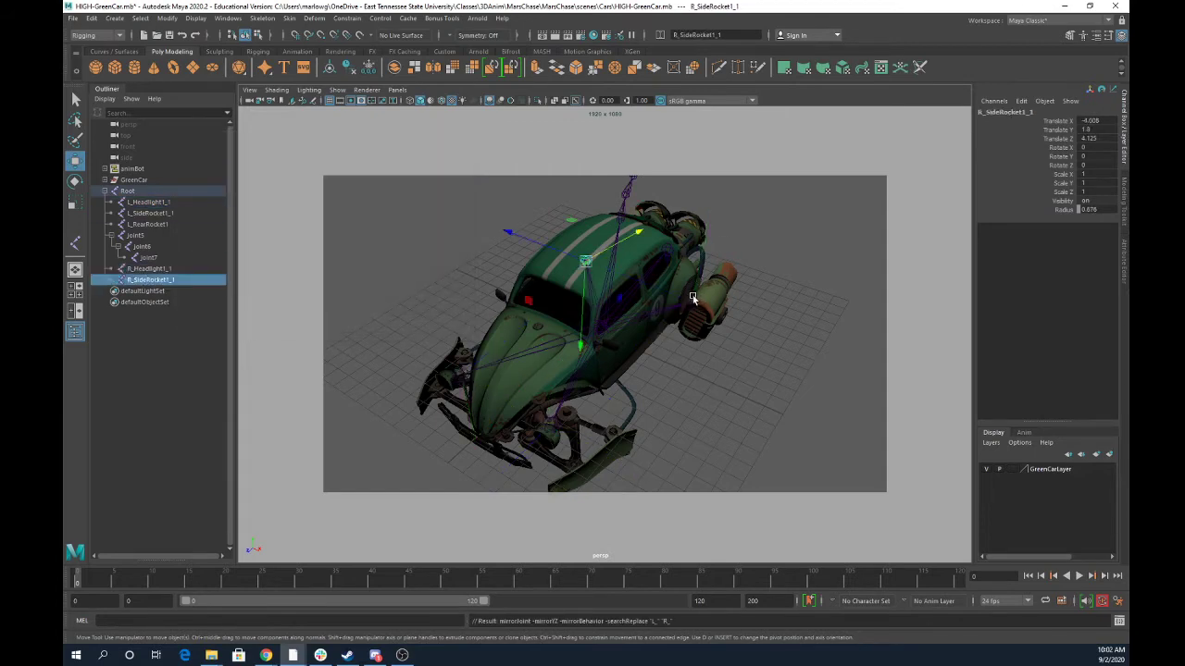
pyautogui.click(677, 250)
pyautogui.press('g')
# Select the Root joint and examine the mirrored skeleton from the car's side and front
pyautogui.keyDown('alt'); pyautogui.moveTo(566, 282); pyautogui.dragTo(745, 261); pyautogui.keyUp('alt')
pyautogui.keyDown('alt'); pyautogui.moveTo(665, 317); pyautogui.dragTo(531, 324, button='middle'); pyautogui.keyUp('alt')
pyautogui.click(130, 191)
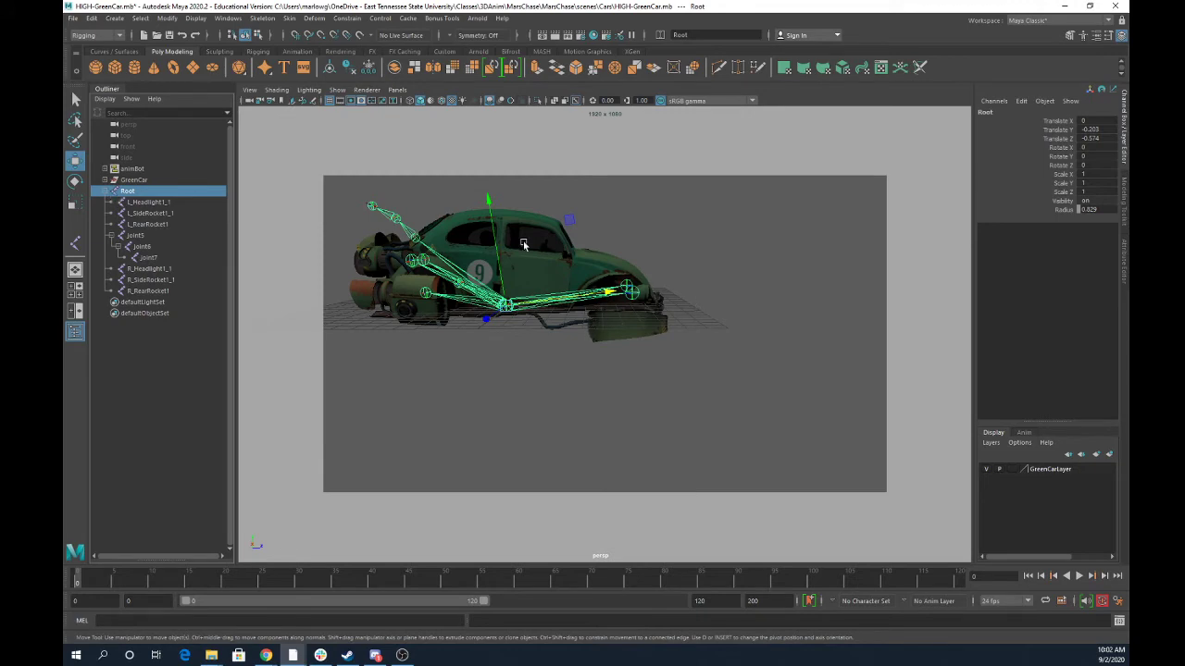
pyautogui.keyDown('alt'); pyautogui.moveTo(620, 345); pyautogui.dragTo(497, 351); pyautogui.keyUp('alt')
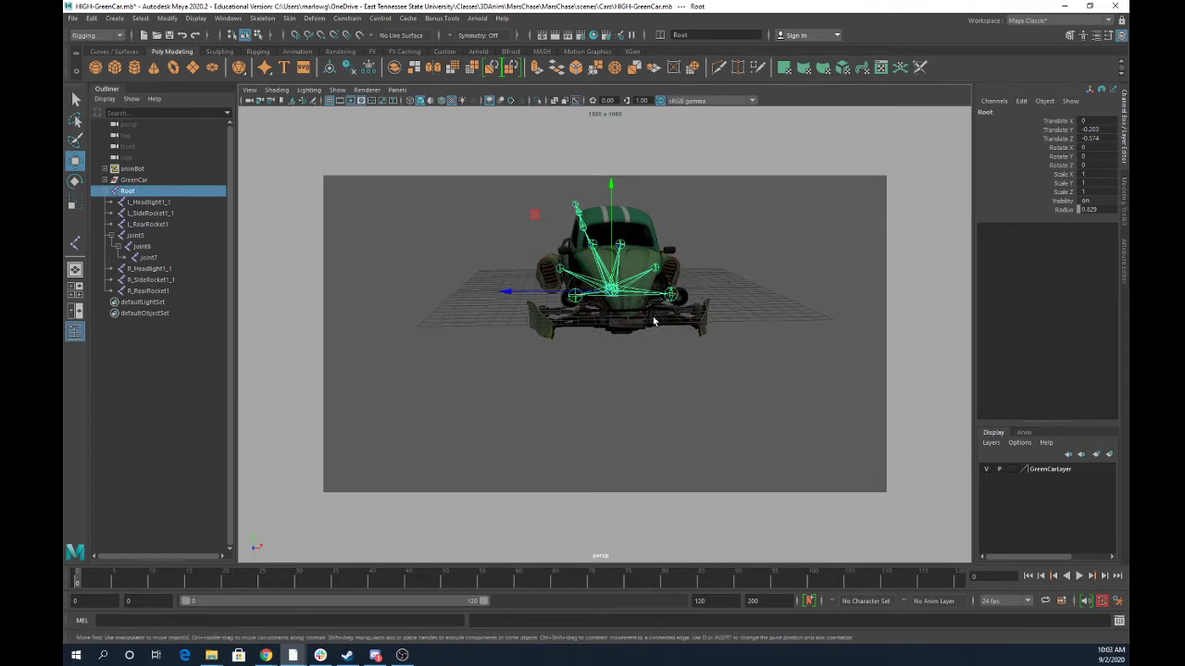
pyautogui.keyDown('alt'); pyautogui.moveTo(599, 339); pyautogui.dragTo(704, 365); pyautogui.keyUp('alt')
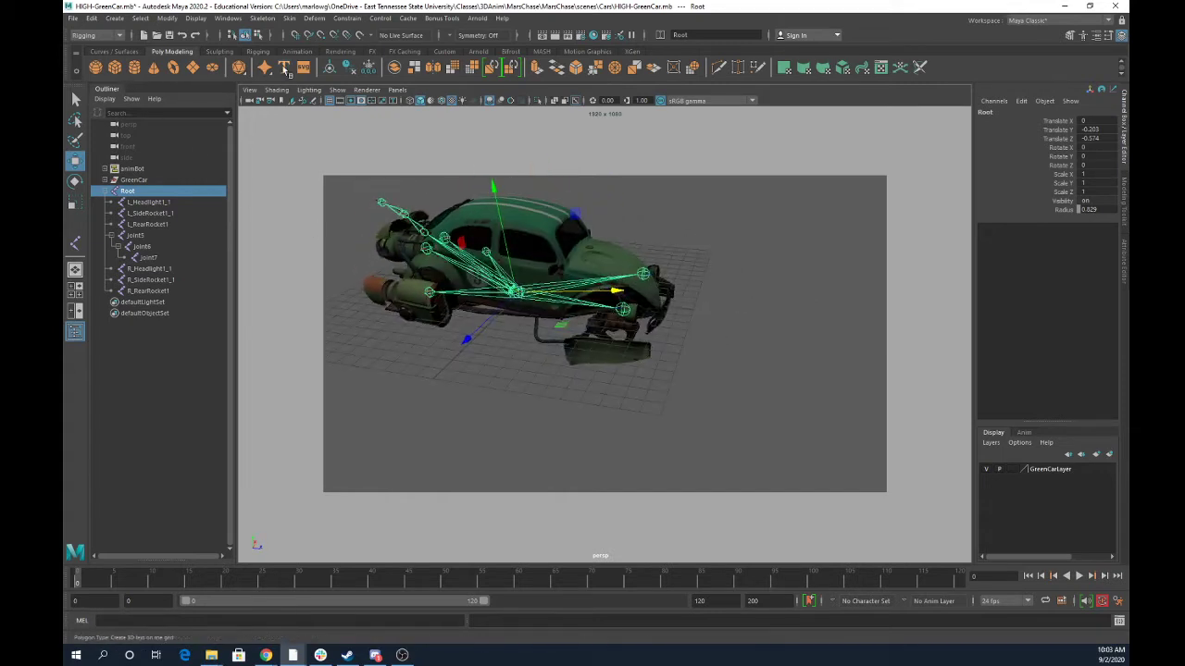
# Create a NURBS circle at the origin and scale it uniformly to about 13.94 so it surrounds the car
pyautogui.click(114, 52)
pyautogui.click(96, 67)
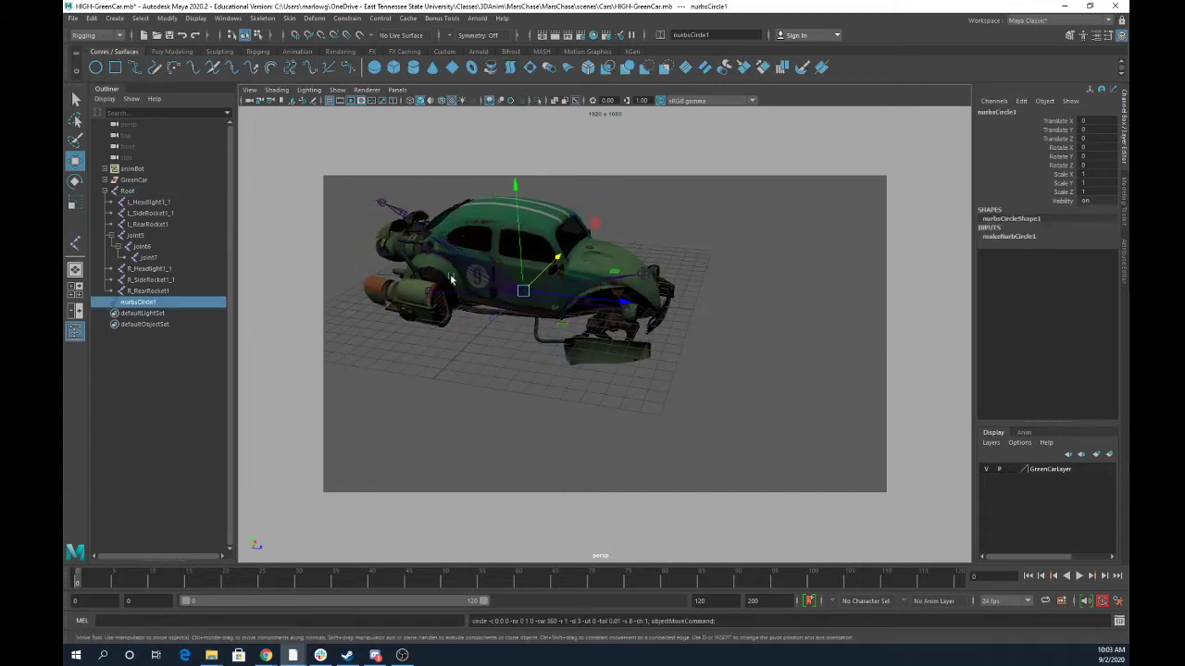
pyautogui.press('r')
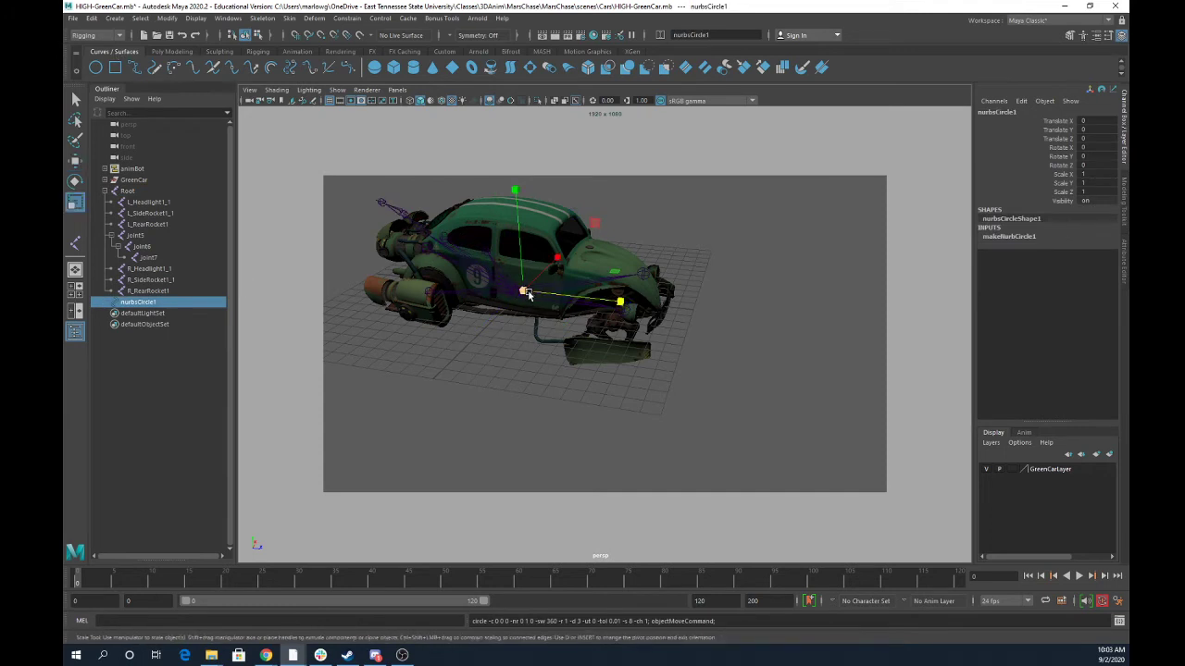
pyautogui.moveTo(523, 292); pyautogui.dragTo(811, 322)
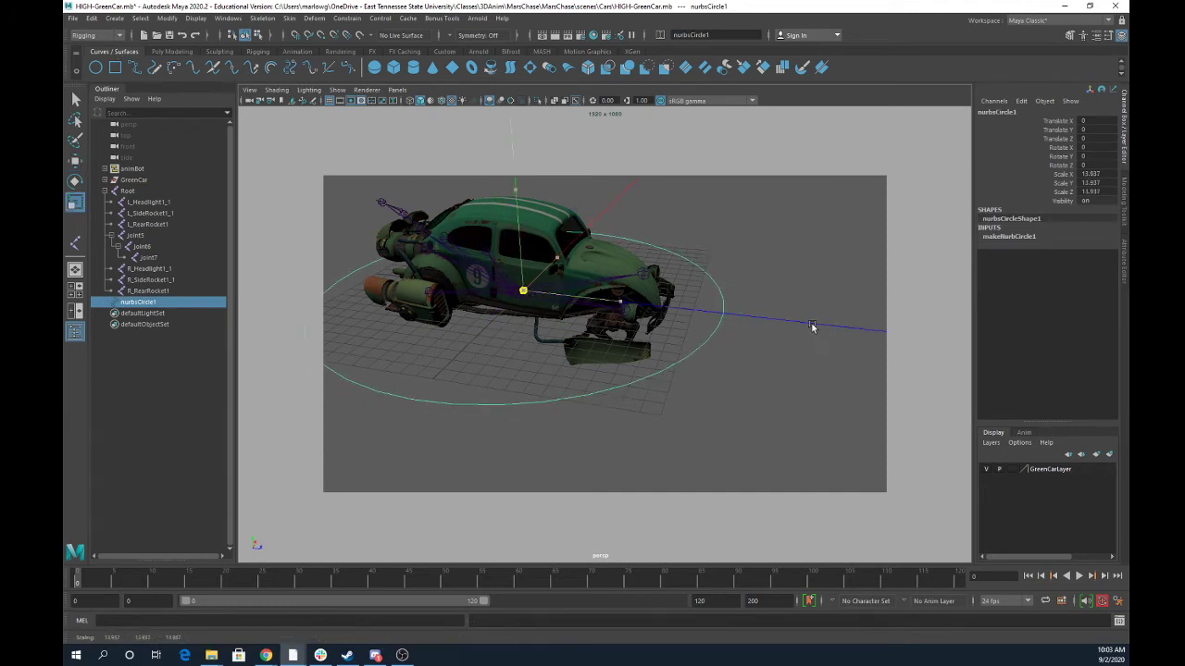
pyautogui.keyDown('alt'); pyautogui.moveTo(526, 369); pyautogui.dragTo(546, 335); pyautogui.keyUp('alt')
pyautogui.keyDown('alt'); pyautogui.moveTo(553, 341); pyautogui.dragTo(556, 338); pyautogui.keyUp('alt')
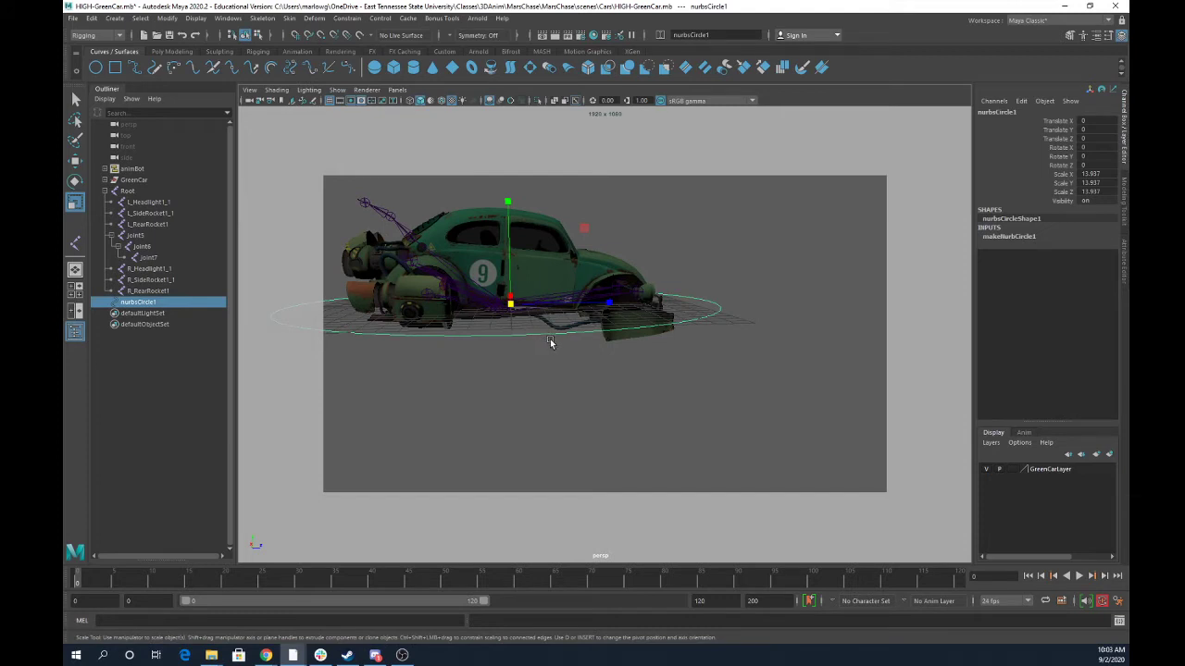
pyautogui.press('e')
pyautogui.moveTo(557, 253); pyautogui.dragTo(559, 287)
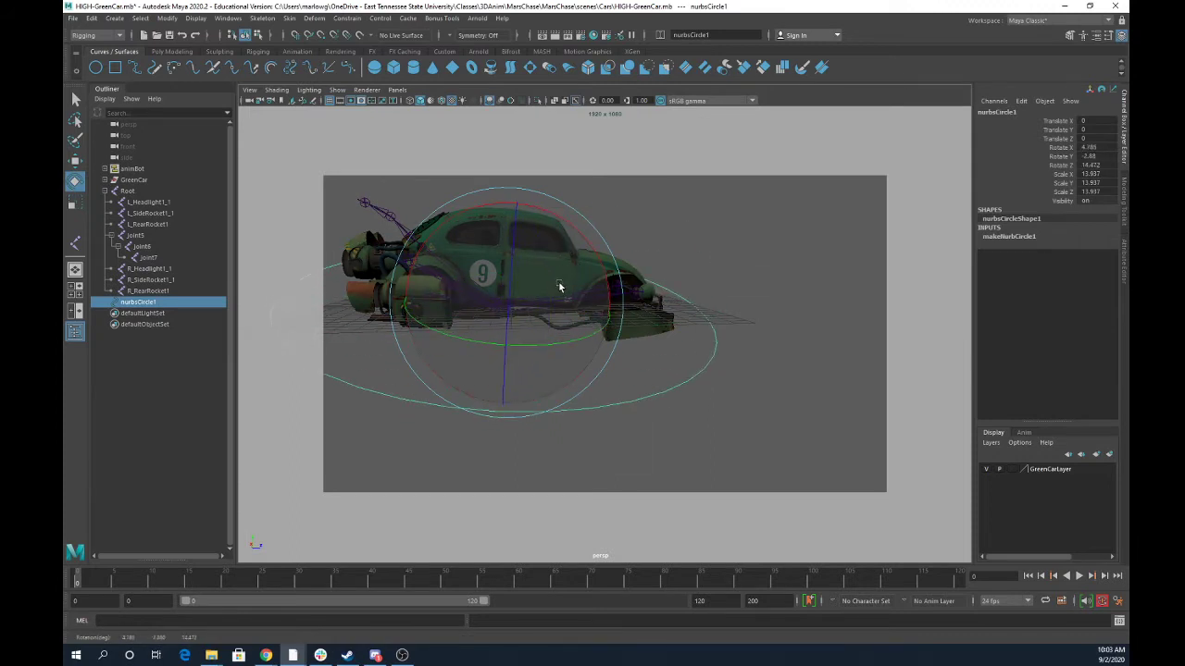
pyautogui.hotkey('ctrl', 'z')
# Raise the circle around the car's body to a Translate Y of about 2.647
pyautogui.keyDown('alt'); pyautogui.moveTo(549, 332); pyautogui.dragTo(549, 341); pyautogui.keyUp('alt')
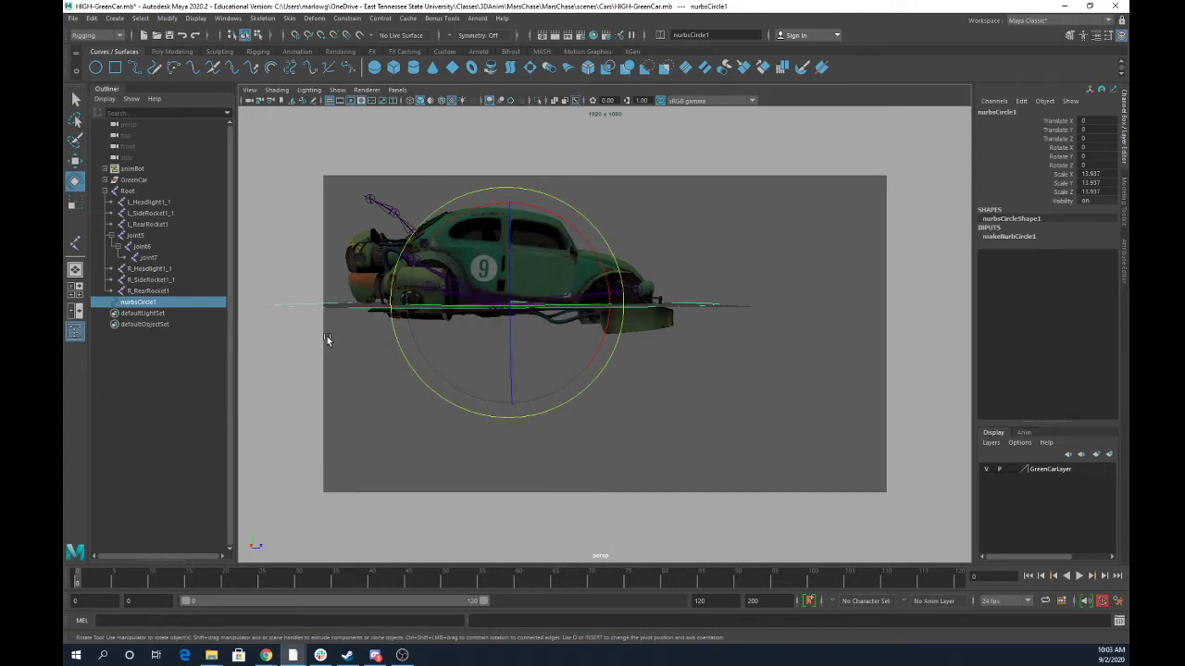
pyautogui.press('w')
pyautogui.moveTo(510, 276); pyautogui.dragTo(463, 284)
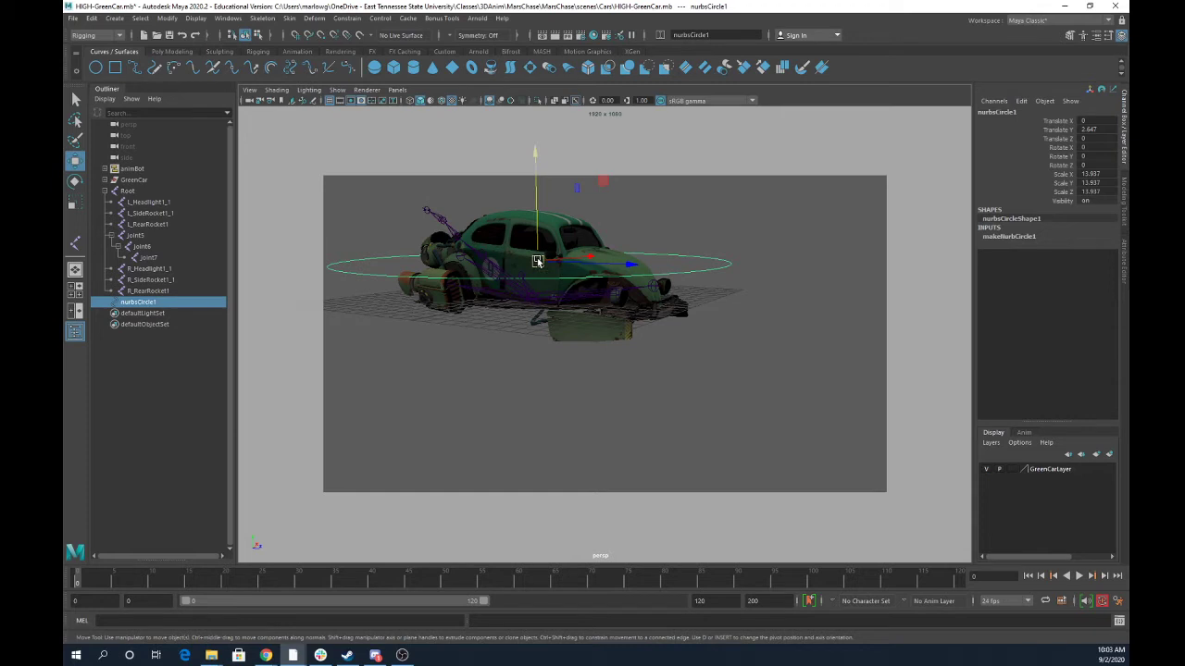
# Freeze the transformations of the circle around the car and rename it MainControl
pyautogui.keyDown('alt'); pyautogui.moveTo(534, 266); pyautogui.dragTo(543, 289); pyautogui.keyUp('alt')
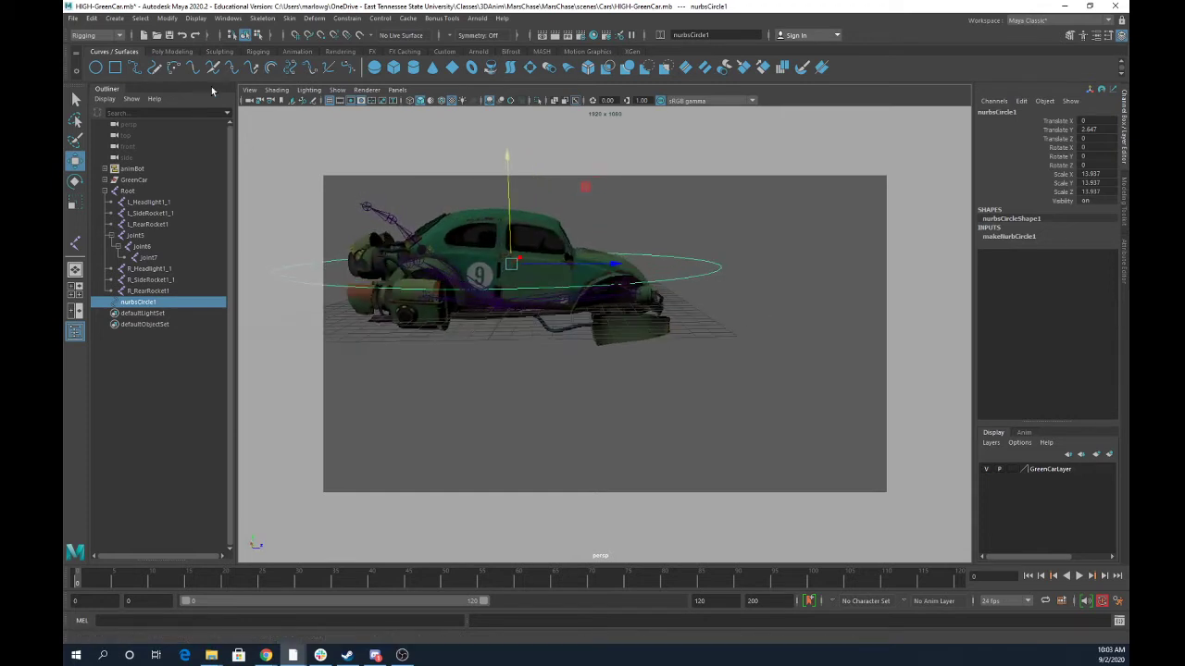
pyautogui.click(166, 18)
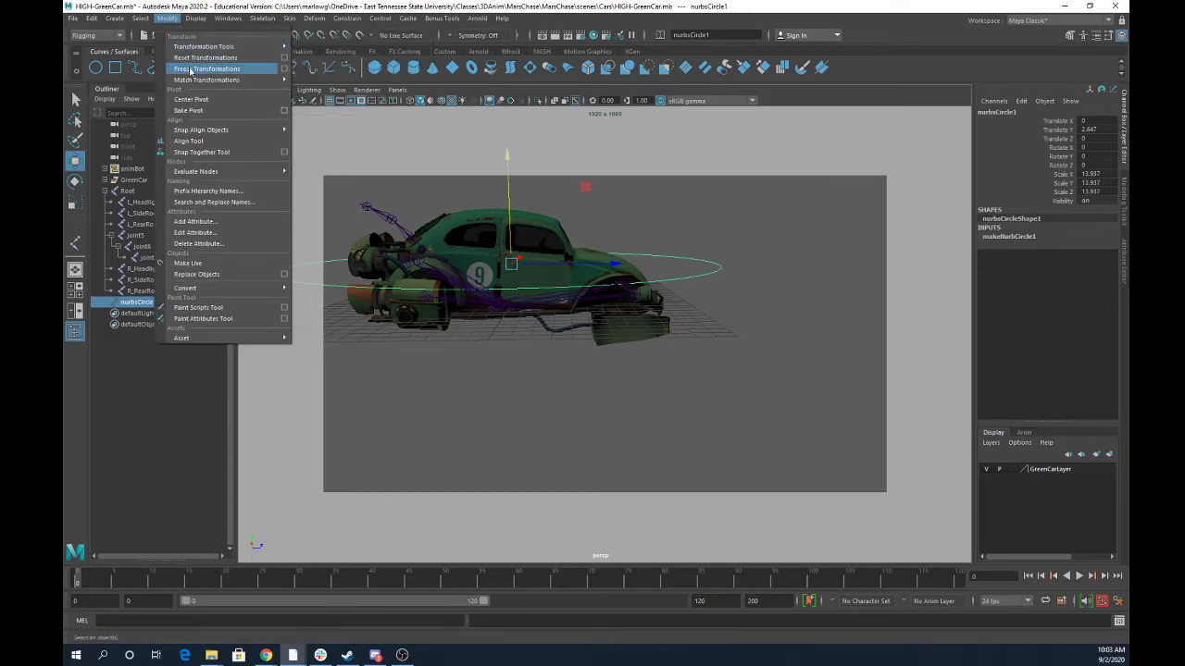
pyautogui.click(206, 68)
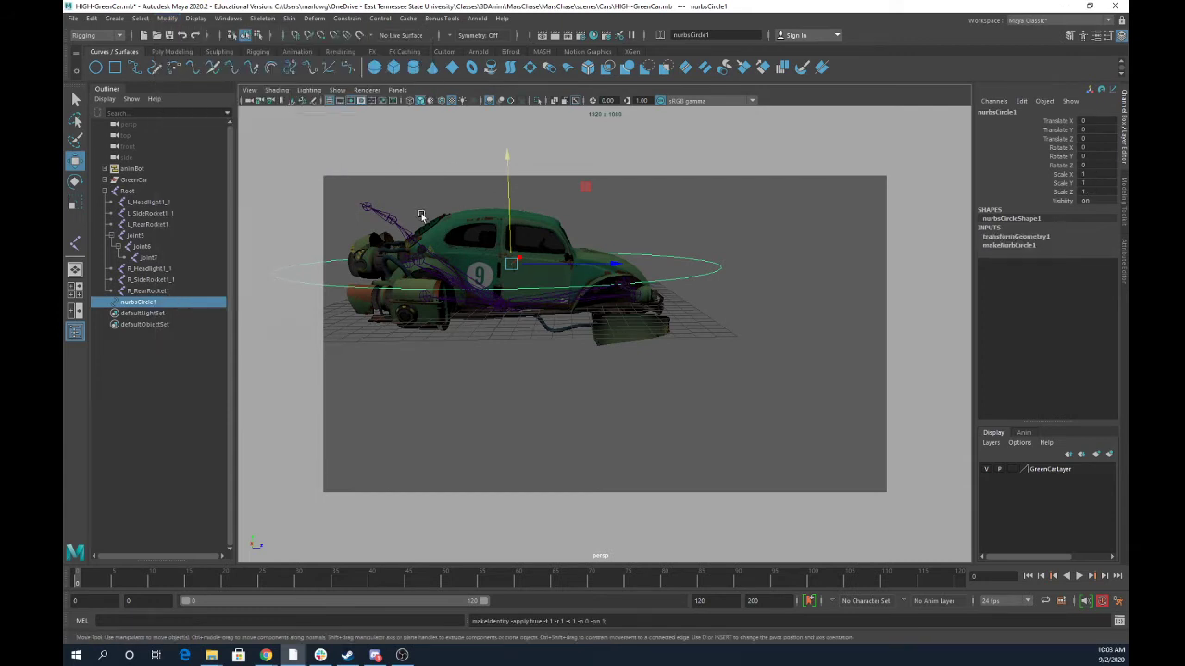
pyautogui.doubleClick(143, 303)
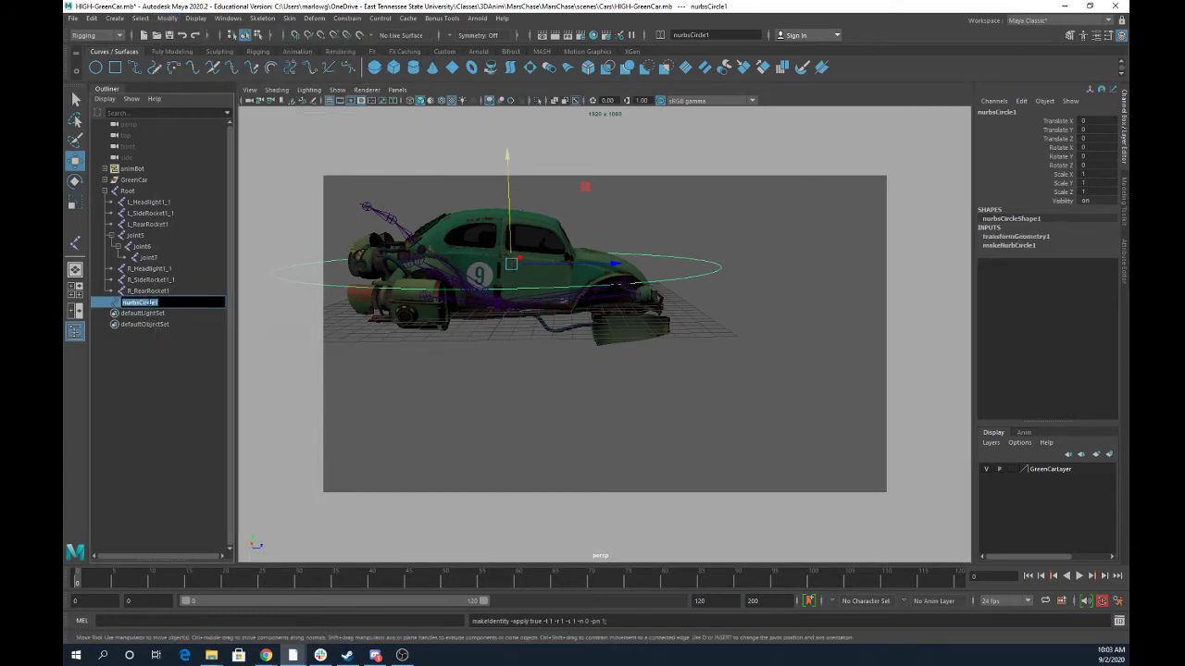
pyautogui.write('Me')
pyautogui.press('Return')
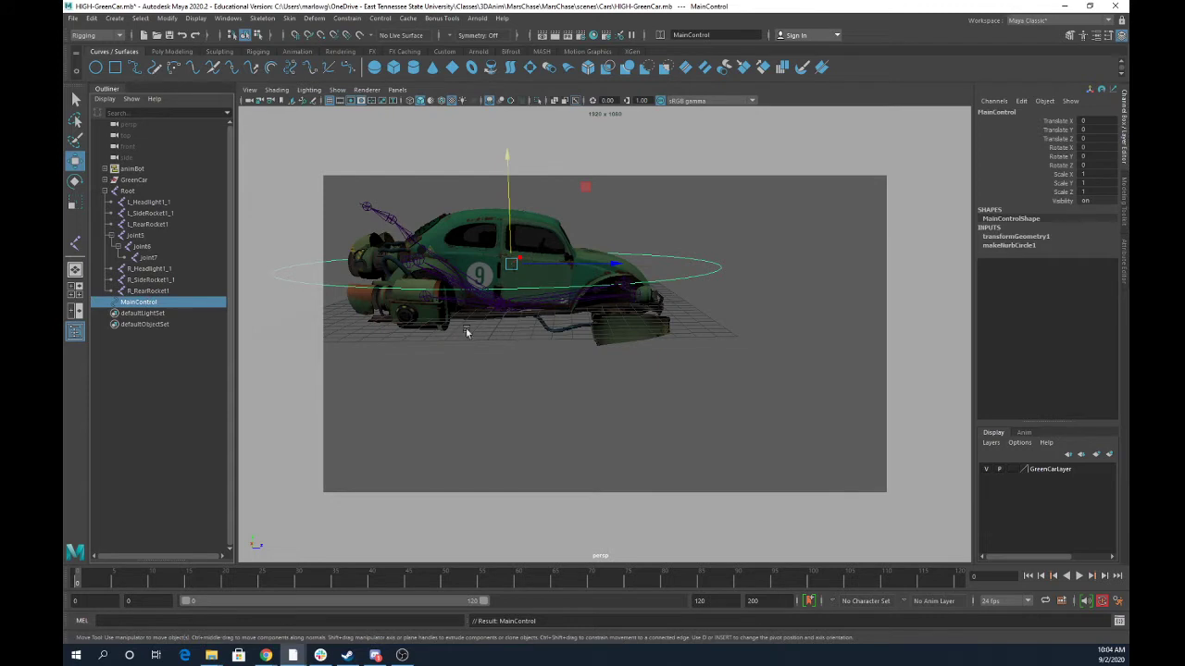
# Add a parent constraint that makes the MainControl curve drive the Root joint
pyautogui.keyDown('ctrl'); pyautogui.click(127, 190); pyautogui.keyUp('ctrl')
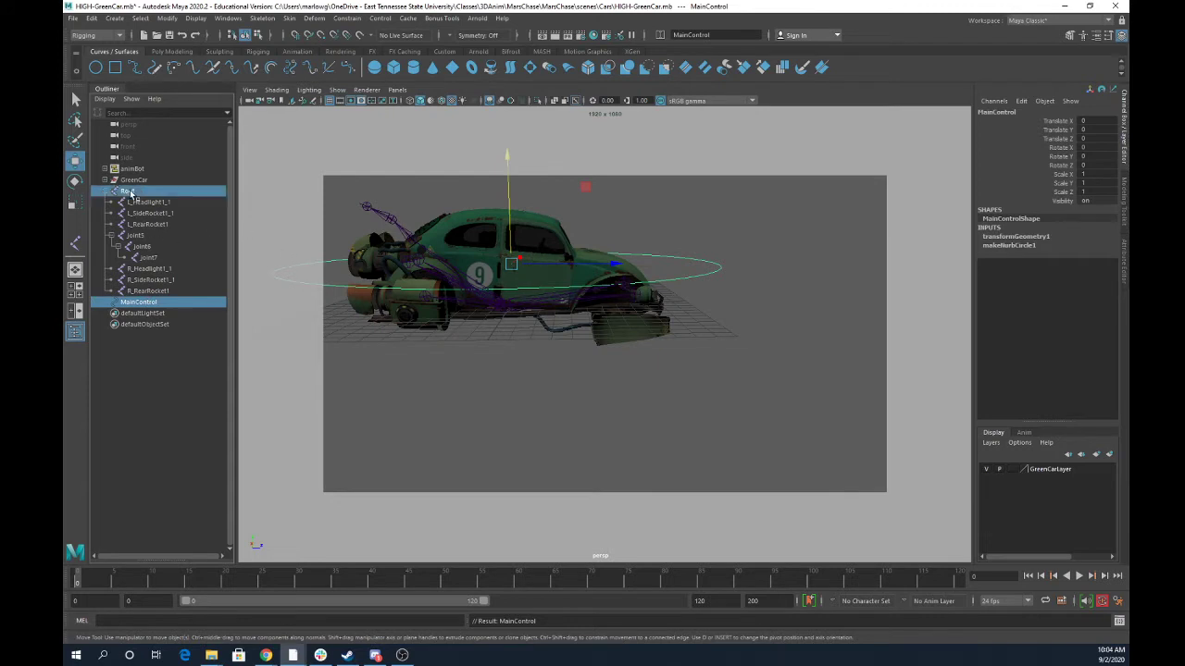
pyautogui.click(294, 18)
pyautogui.moveTo(326, 20)
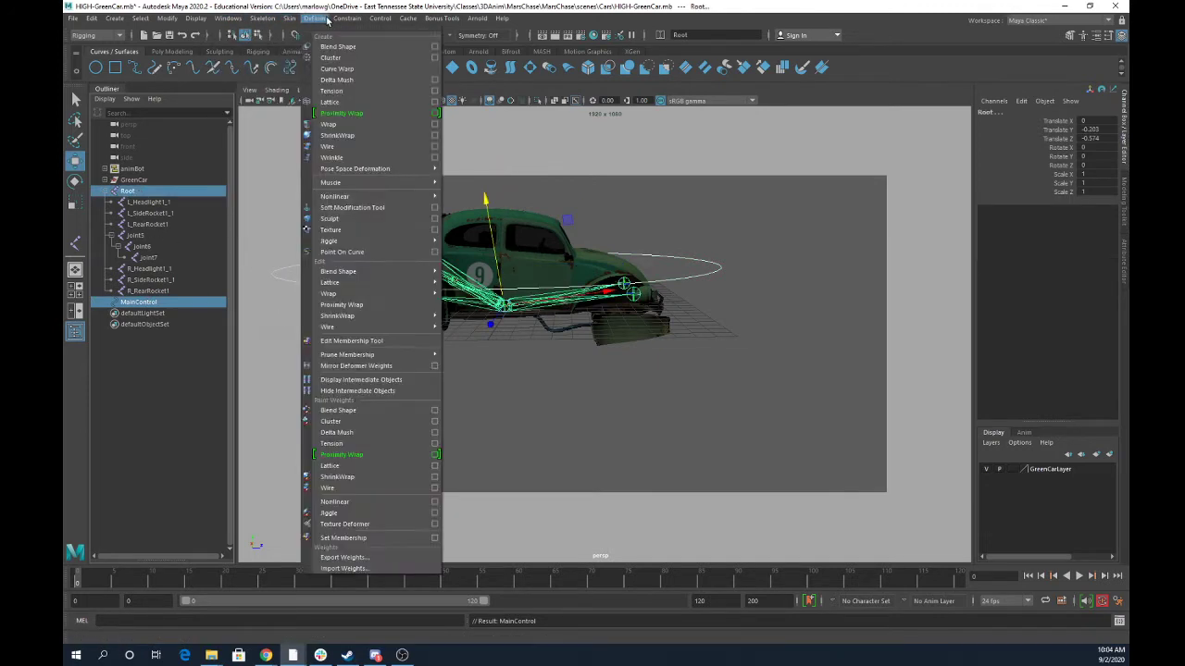
pyautogui.click(352, 47)
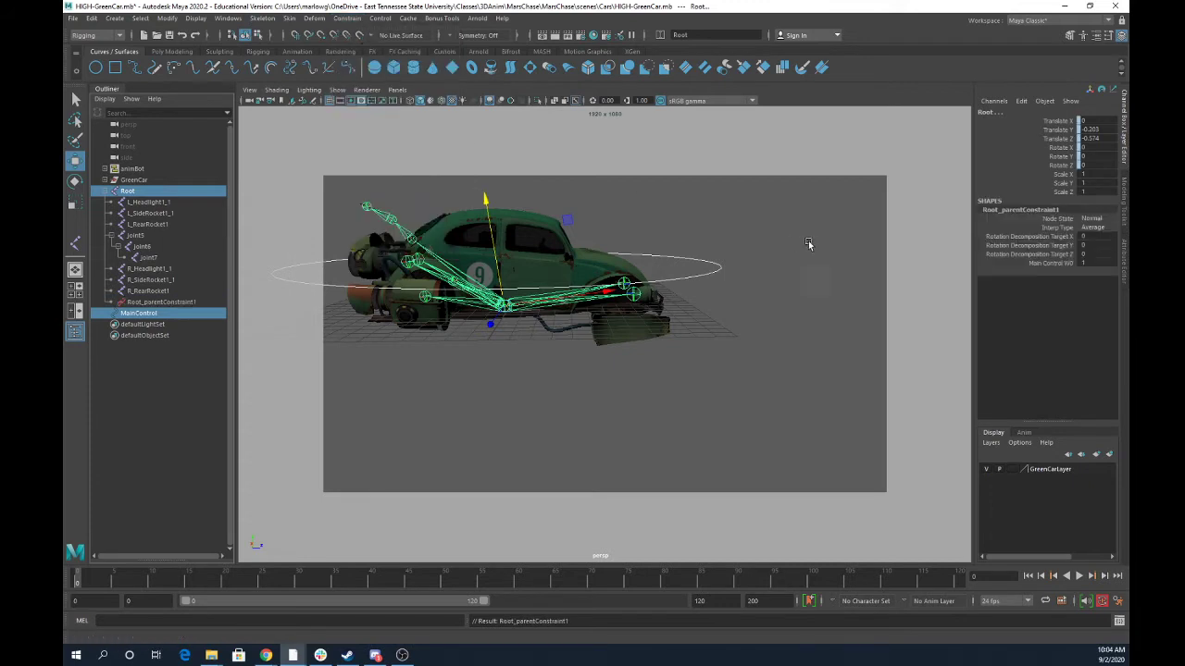
# Try rotating MainControl to test that the skeleton follows, undo the rotation and deselect the control
pyautogui.click(719, 269)
pyautogui.press('e')
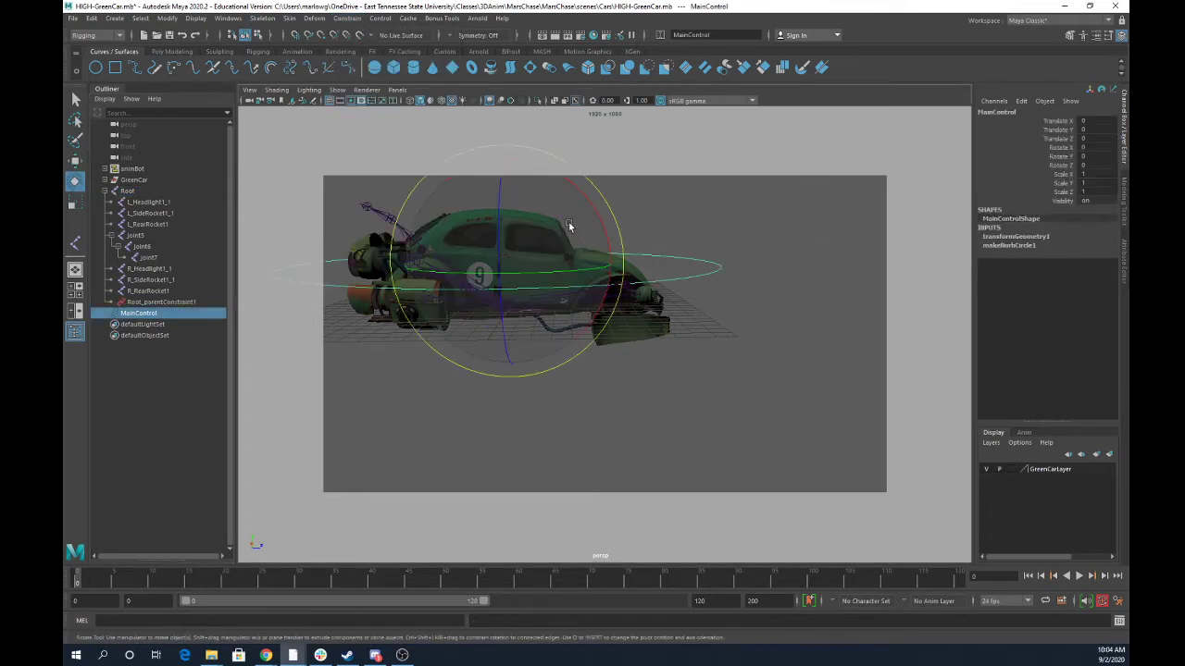
pyautogui.moveTo(569, 222); pyautogui.dragTo(616, 225)
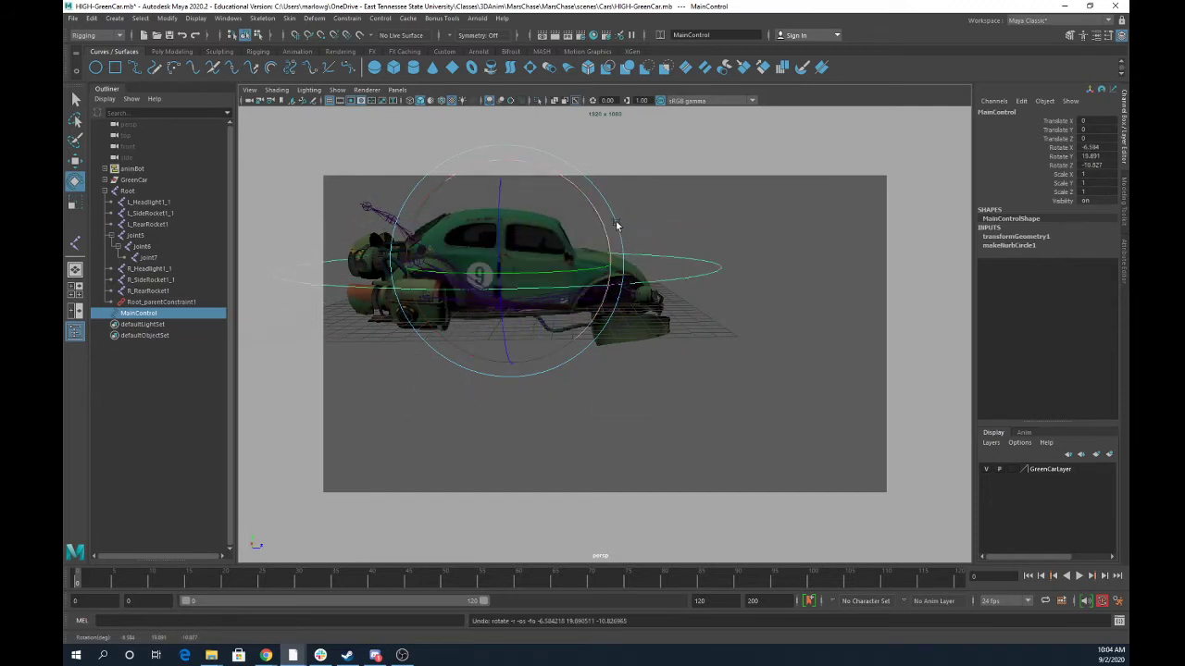
pyautogui.click(807, 265)
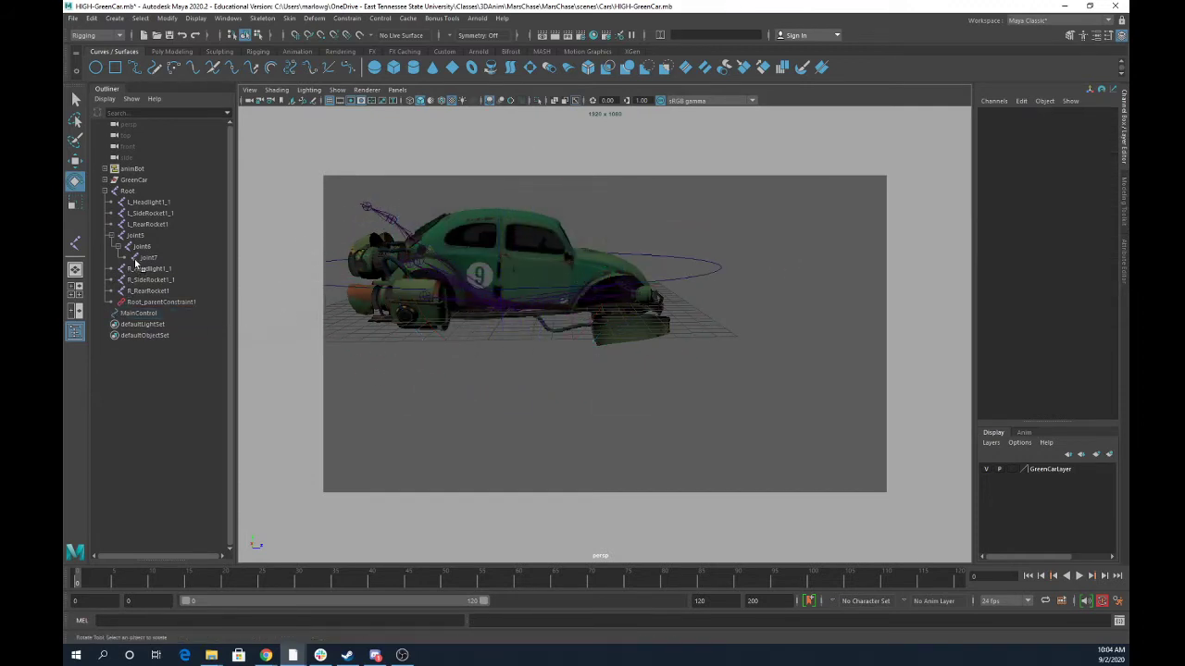
# Rename the three antenna joints, joint5 to joint7, together with the base name Ant
pyautogui.moveTo(137, 233); pyautogui.dragTo(146, 258)
pyautogui.moveTo(699, 35); pyautogui.dragTo(621, 36)
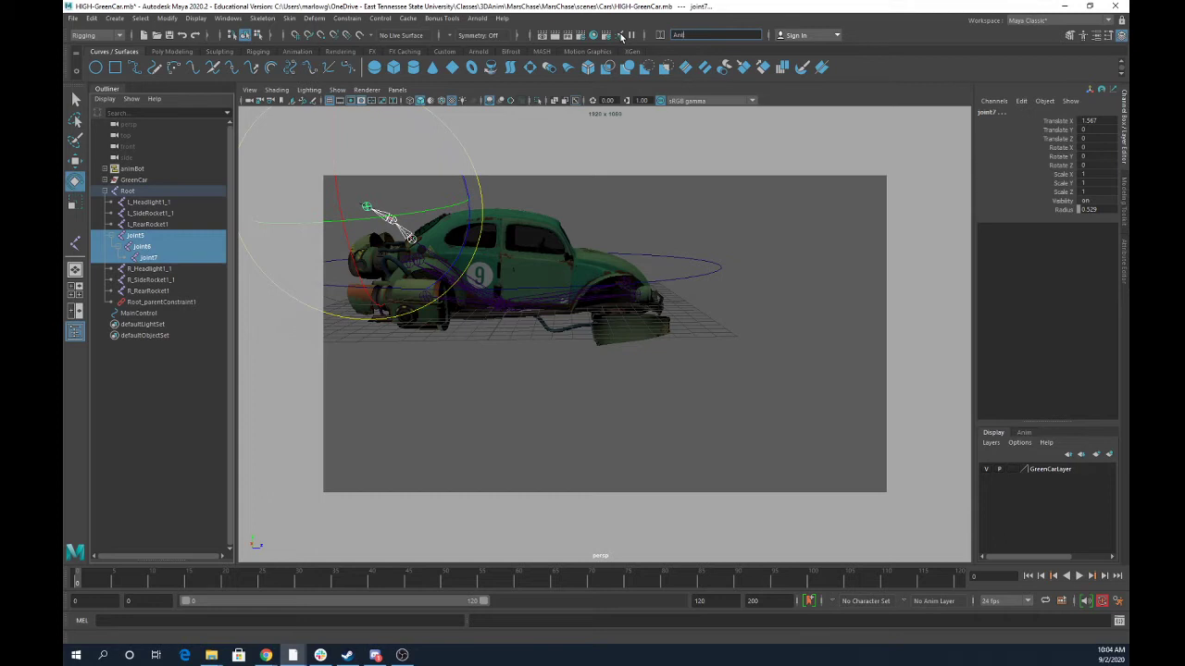
pyautogui.write('Ant')
pyautogui.press('Return')
pyautogui.click(640, 220)
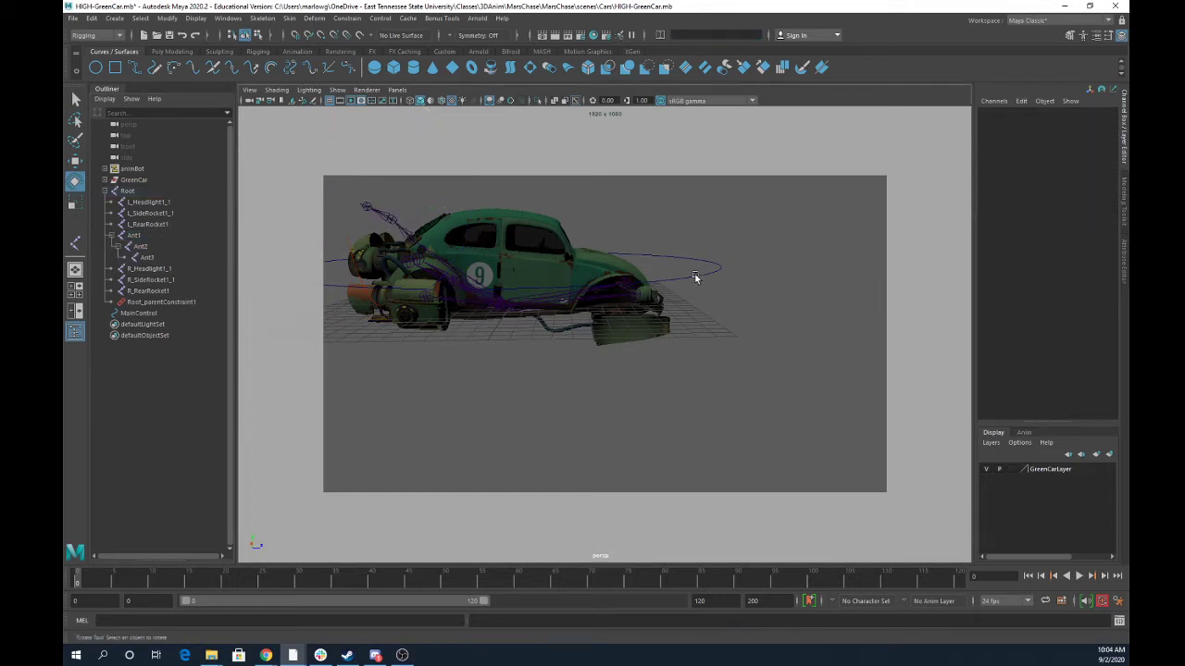
# Bind all eight GreenCar meshes as skin to the Root joint and its child joints, from the left headlight through R_RearRocket1
pyautogui.moveTo(139, 192); pyautogui.dragTo(141, 291)
pyautogui.click(104, 180)
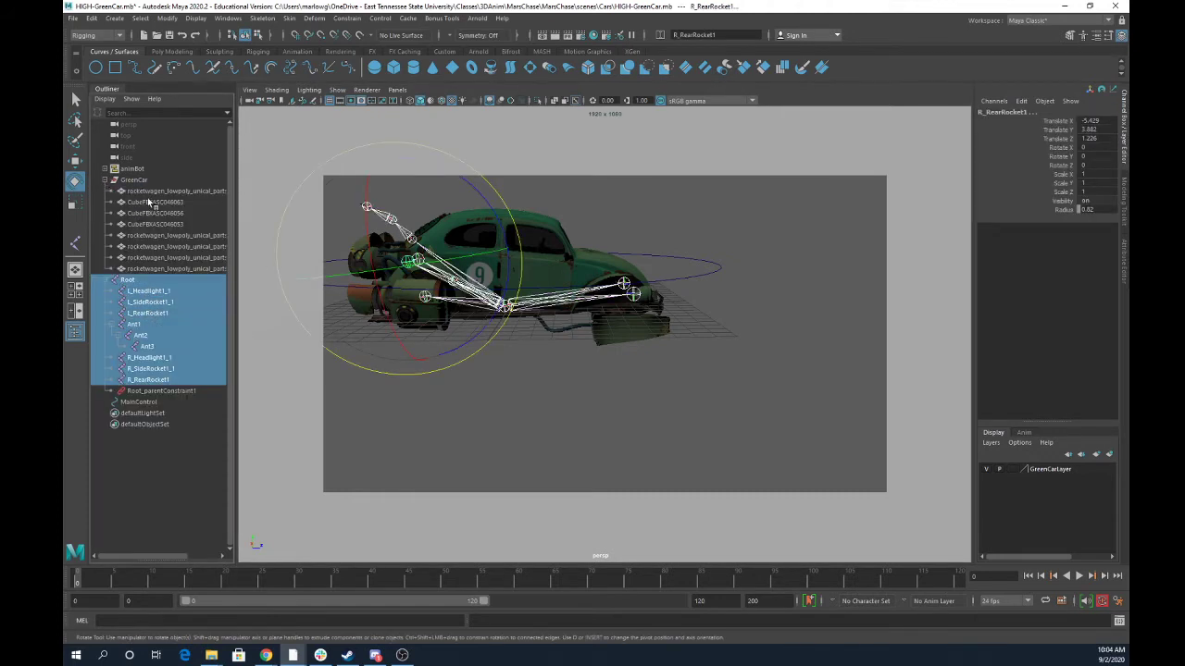
pyautogui.keyDown('ctrl'); pyautogui.moveTo(148, 194); pyautogui.dragTo(160, 271); pyautogui.keyUp('ctrl')
pyautogui.click(290, 19)
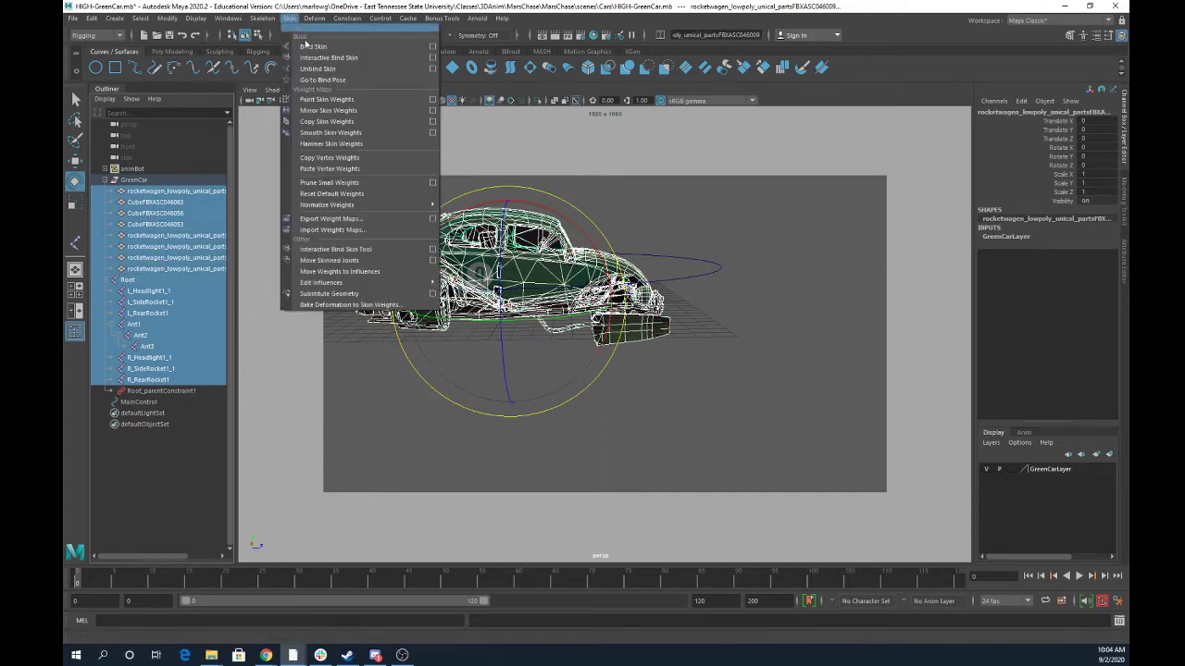
pyautogui.click(314, 48)
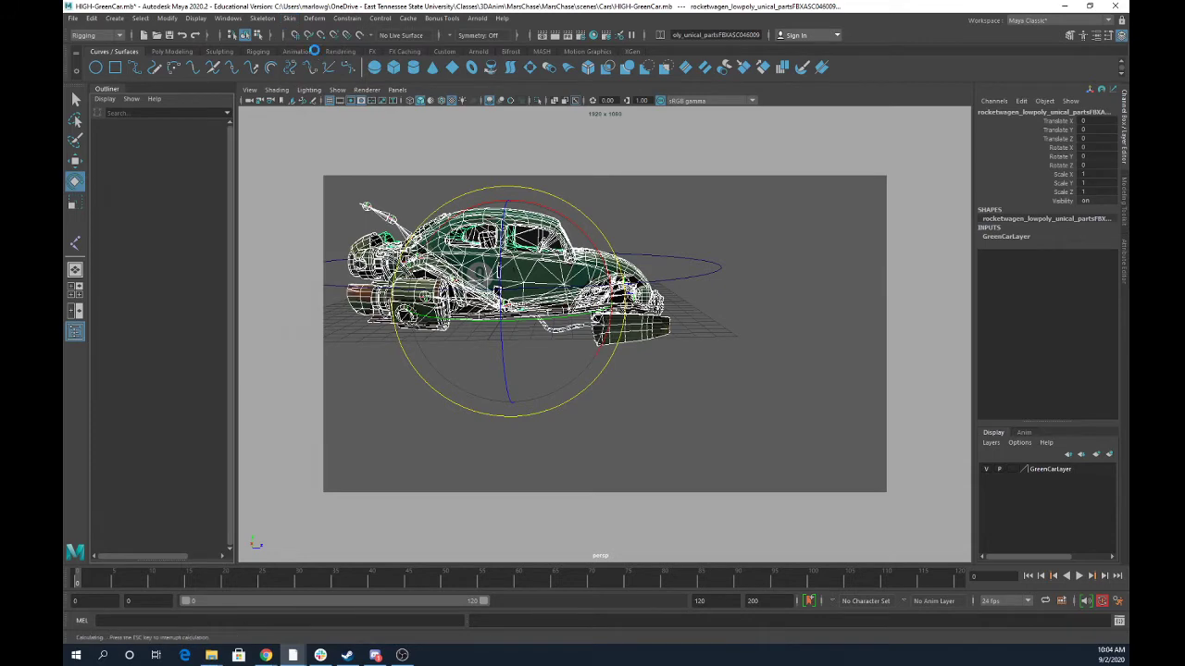
# Try rotating MainControl to test how the bound car follows the skeleton, and undo the rotation
pyautogui.click(680, 280)
pyautogui.moveTo(555, 256)
pyautogui.mouseDown()
pyautogui.moveTo(553, 277)
pyautogui.moveTo(548, 257)
pyautogui.mouseUp()
pyautogui.hotkey('ctrl', 'z')
pyautogui.hotkey('ctrl', 'z')
pyautogui.hotkey('ctrl', 'z')
pyautogui.hotkey('ctrl', 'z')
pyautogui.hotkey('ctrl', 'z')
pyautogui.hotkey('ctrl', 'z')
pyautogui.hotkey('ctrl', 'z')
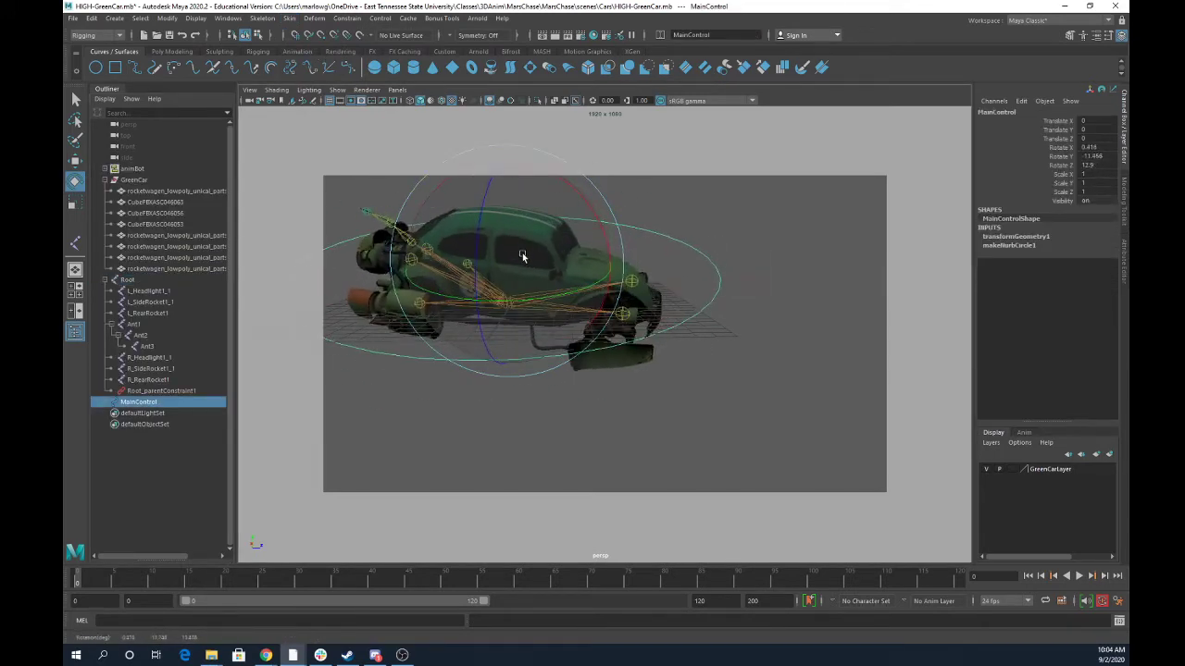
# Try moving the R_Headlight1_1 joint to test its influence on the car's meshes, and undo the move
pyautogui.click(747, 353)
pyautogui.click(635, 296)
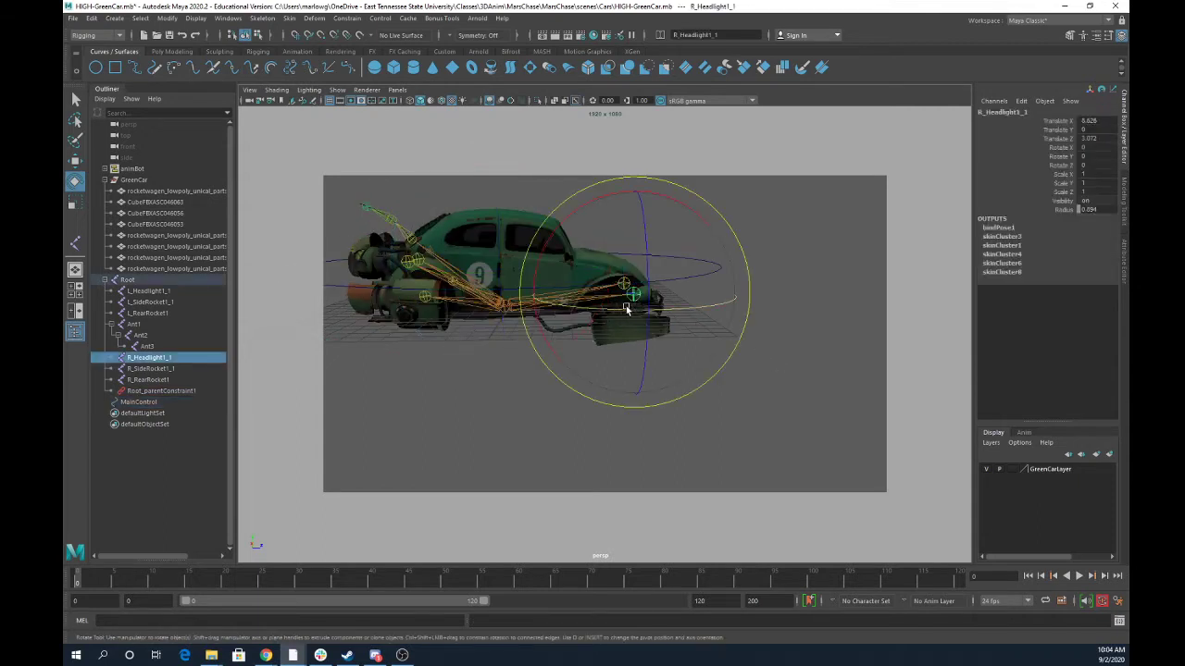
pyautogui.press('w')
pyautogui.moveTo(635, 296); pyautogui.dragTo(576, 342)
pyautogui.hotkey('ctrl', 'z')
# Select all the GreenCar meshes and flood their skin weights to the Root joint with Replace at a value of 1
pyautogui.keyDown('alt'); pyautogui.moveTo(659, 341); pyautogui.dragTo(774, 376, button='right'); pyautogui.keyUp('alt')
pyautogui.keyDown('alt'); pyautogui.moveTo(689, 345); pyautogui.dragTo(486, 358); pyautogui.keyUp('alt')
pyautogui.click(175, 190)
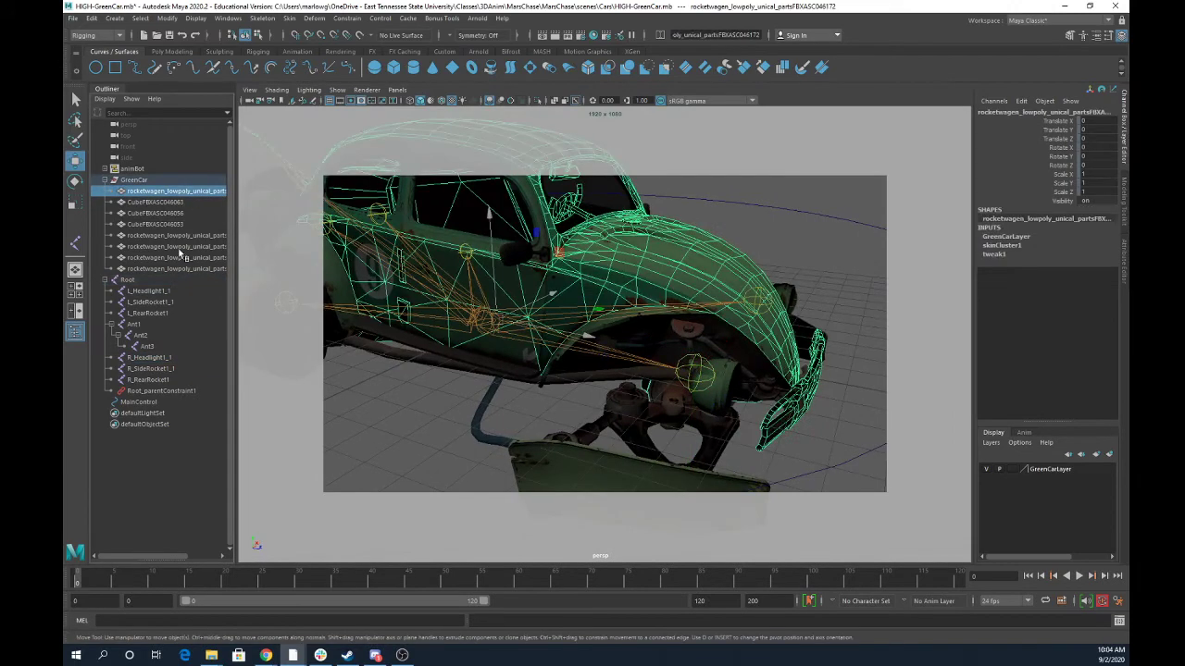
pyautogui.keyDown('shift'); pyautogui.click(186, 268); pyautogui.keyUp('shift')
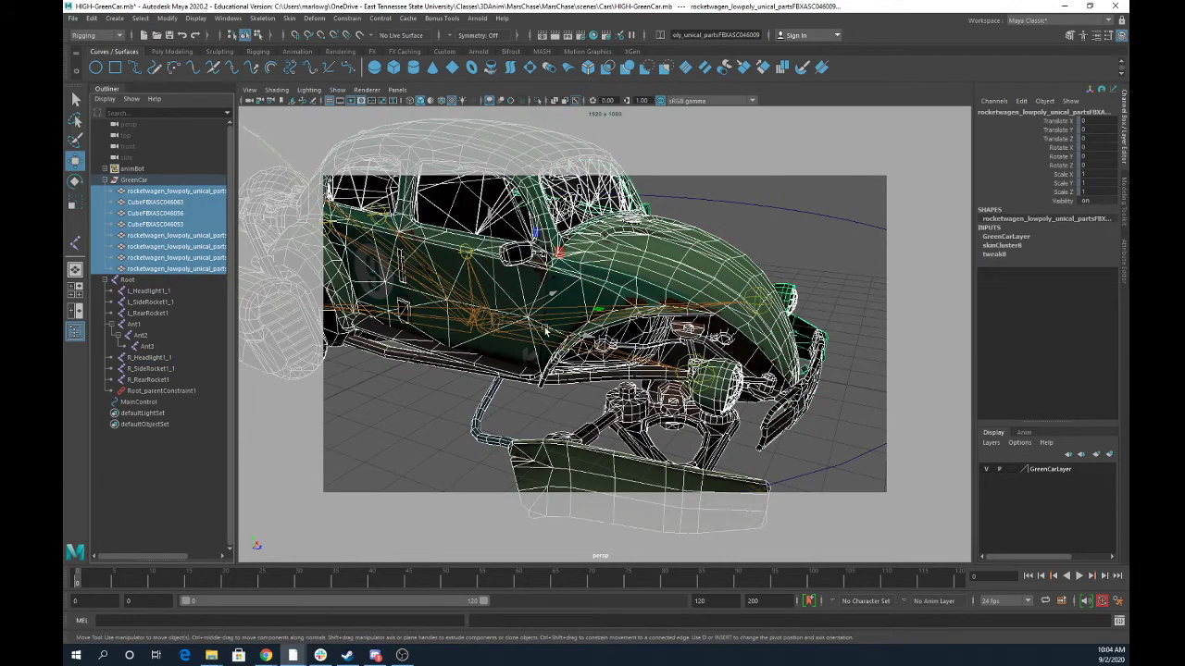
pyautogui.moveTo(615, 232)
pyautogui.mouseDown(button='right')
pyautogui.moveTo(603, 521)
pyautogui.moveTo(560, 231)
pyautogui.moveTo(546, 214)
pyautogui.mouseUp(button='right')
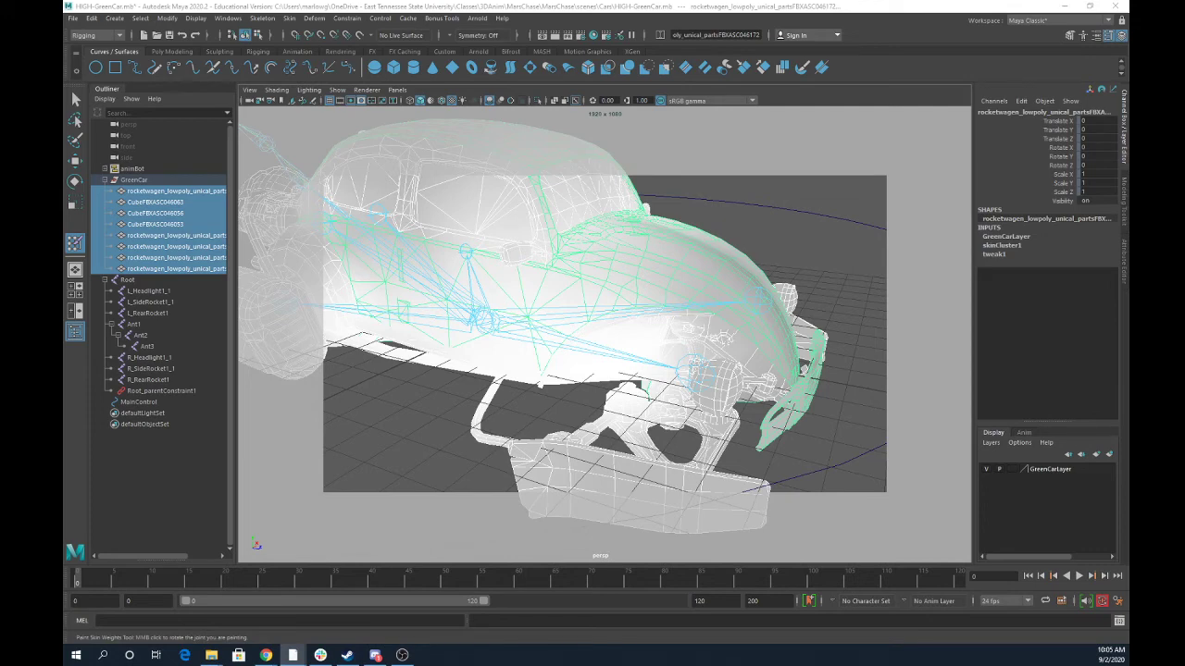
pyautogui.moveTo(339, 299)
pyautogui.mouseDown()
pyautogui.moveTo(624, 129)
pyautogui.moveTo(583, 97)
pyautogui.mouseUp()
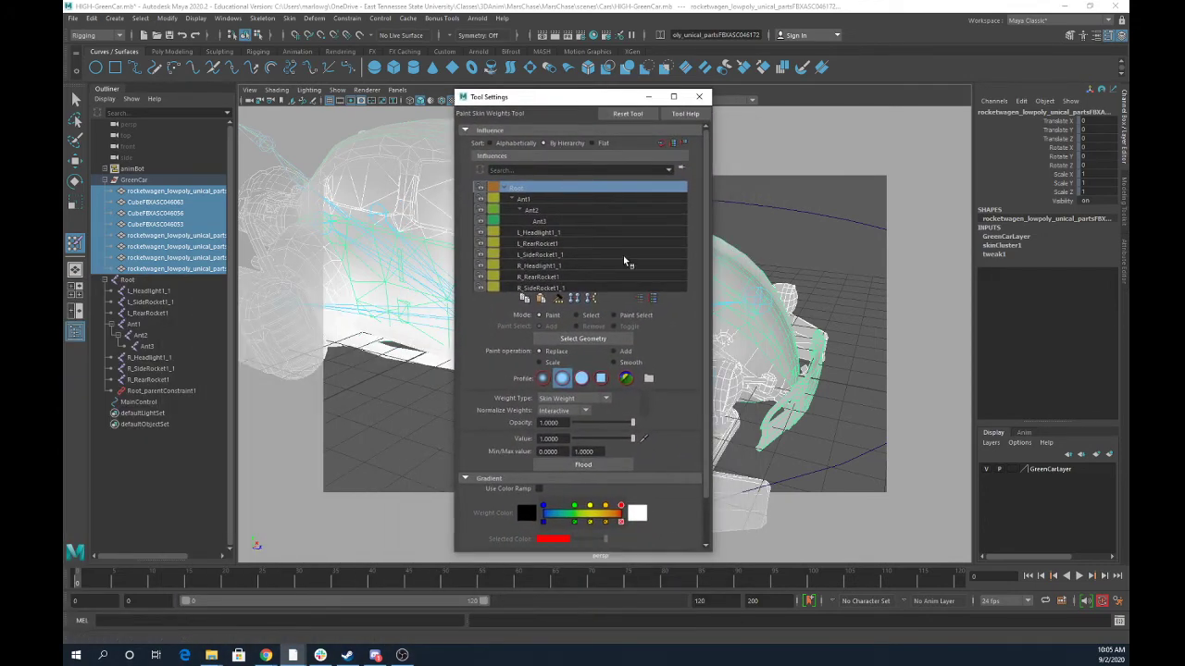
pyautogui.click(592, 465)
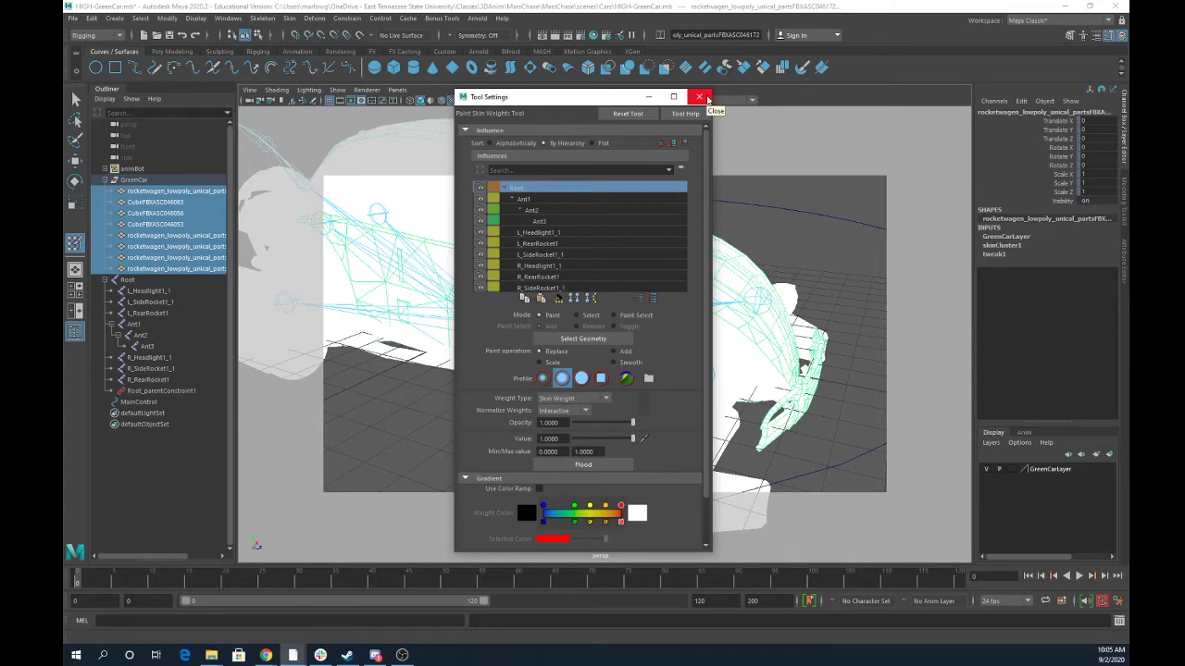
# Paint the left headlight's skin weights onto the L_Headlight1_1 joint with Replace at a value of 1, from several sides
pyautogui.moveTo(604, 100); pyautogui.dragTo(441, 107)
pyautogui.click(389, 242)
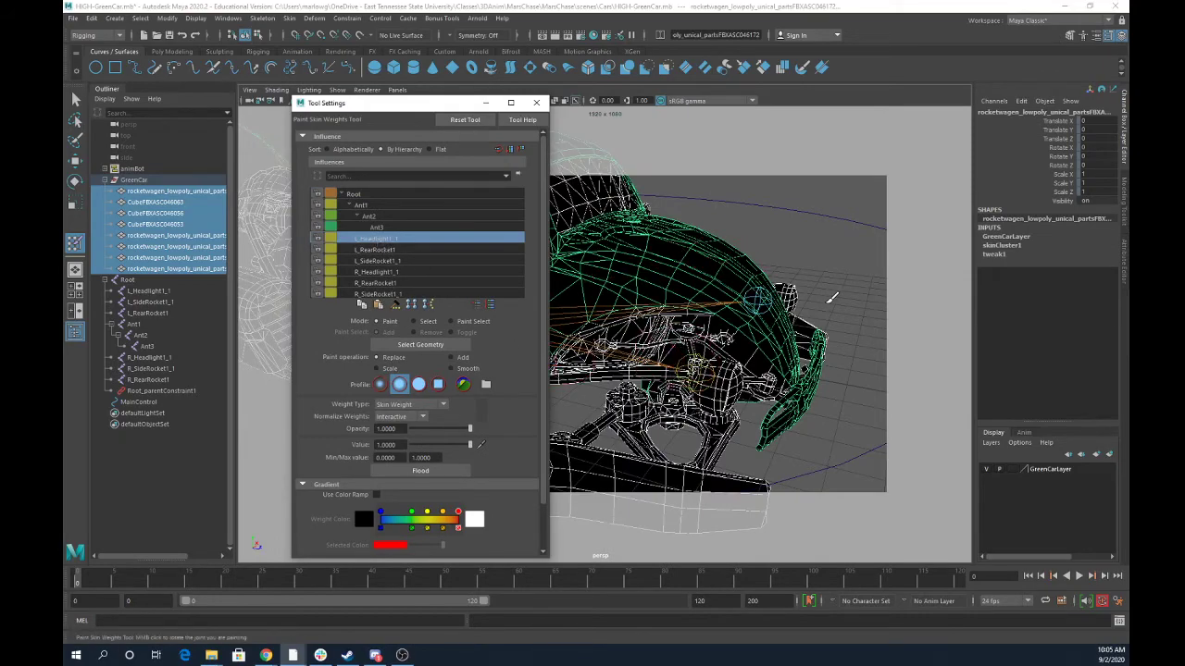
pyautogui.keyDown('alt'); pyautogui.moveTo(837, 312); pyautogui.dragTo(777, 277); pyautogui.keyUp('alt')
pyautogui.keyDown('alt'); pyautogui.moveTo(777, 278); pyautogui.dragTo(812, 316, button='right'); pyautogui.keyUp('alt')
pyautogui.moveTo(813, 315)
pyautogui.keyDown('alt'); pyautogui.mouseDown()
pyautogui.moveTo(769, 312)
pyautogui.moveTo(743, 265)
pyautogui.moveTo(693, 339)
pyautogui.moveTo(672, 295)
pyautogui.moveTo(713, 265)
pyautogui.moveTo(675, 317)
pyautogui.mouseUp(); pyautogui.keyUp('alt')
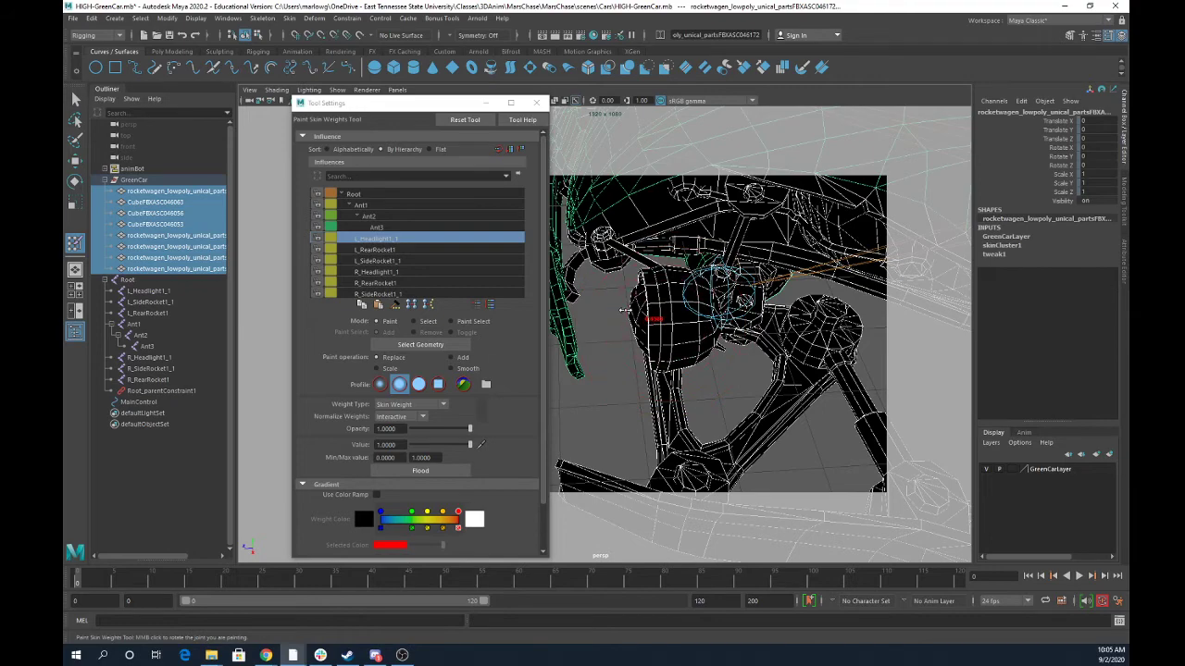
pyautogui.moveTo(662, 332)
pyautogui.mouseDown()
pyautogui.moveTo(648, 309)
pyautogui.moveTo(678, 296)
pyautogui.moveTo(691, 313)
pyautogui.moveTo(669, 324)
pyautogui.mouseUp()
pyautogui.keyDown('alt'); pyautogui.moveTo(670, 326); pyautogui.dragTo(640, 318); pyautogui.keyUp('alt')
pyautogui.keyDown('alt'); pyautogui.moveTo(601, 259); pyautogui.dragTo(546, 277); pyautogui.keyUp('alt')
pyautogui.moveTo(663, 351)
pyautogui.keyDown('alt'); pyautogui.mouseDown()
pyautogui.moveTo(636, 333)
pyautogui.moveTo(751, 384)
pyautogui.mouseUp(); pyautogui.keyUp('alt')
pyautogui.moveTo(713, 325)
pyautogui.keyDown('alt'); pyautogui.mouseDown()
pyautogui.moveTo(694, 296)
pyautogui.moveTo(657, 280)
pyautogui.moveTo(870, 277)
pyautogui.moveTo(819, 267)
pyautogui.moveTo(812, 253)
pyautogui.moveTo(801, 254)
pyautogui.moveTo(833, 264)
pyautogui.moveTo(759, 278)
pyautogui.moveTo(827, 245)
pyautogui.moveTo(782, 319)
pyautogui.moveTo(712, 314)
pyautogui.moveTo(762, 296)
pyautogui.moveTo(809, 368)
pyautogui.moveTo(823, 331)
pyautogui.mouseUp(); pyautogui.keyUp('alt')
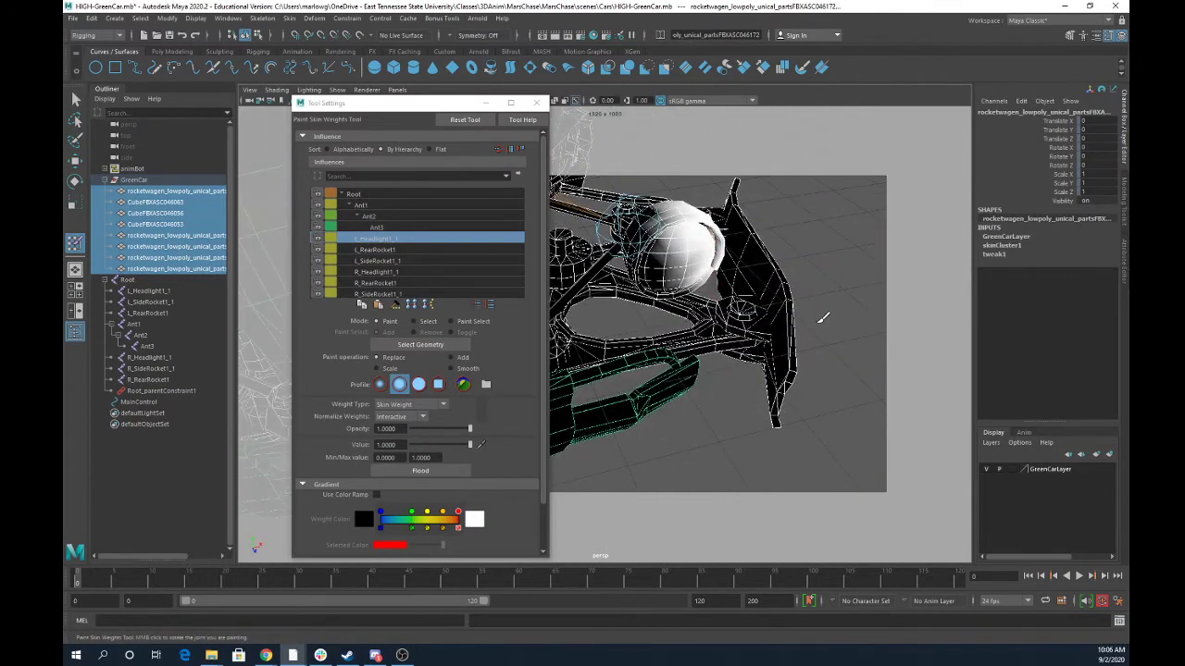
# Try moving the L_Headlight1_1 joint to test the painted headlight weights
pyautogui.press('w')
pyautogui.click(840, 241)
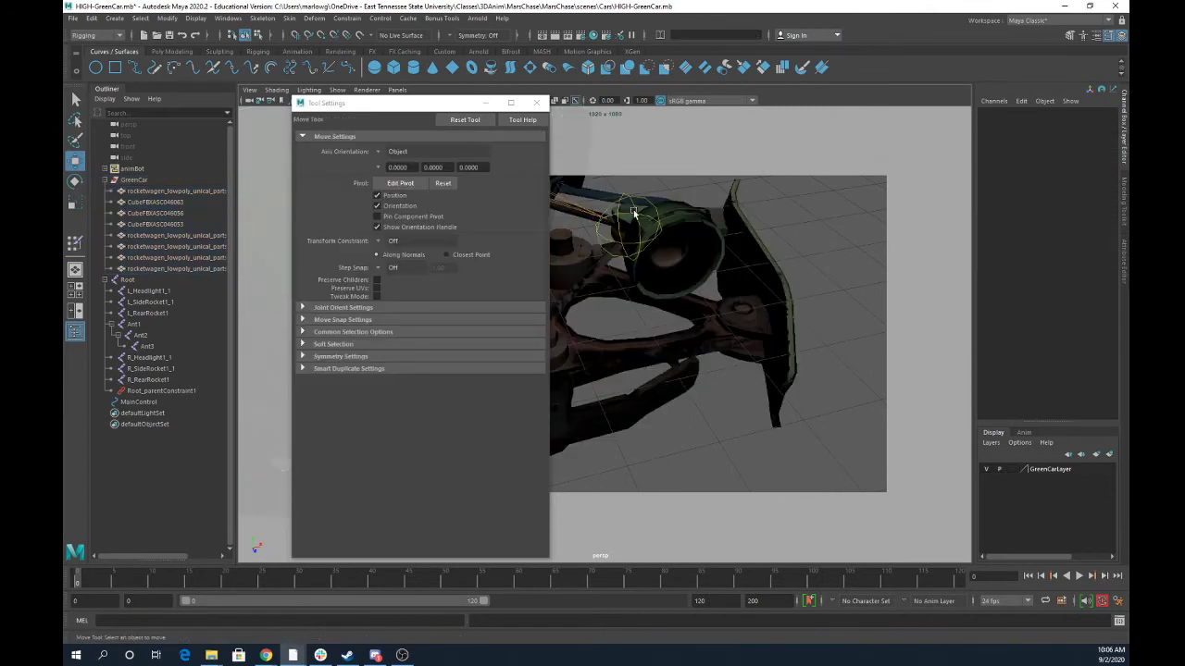
pyautogui.click(633, 213)
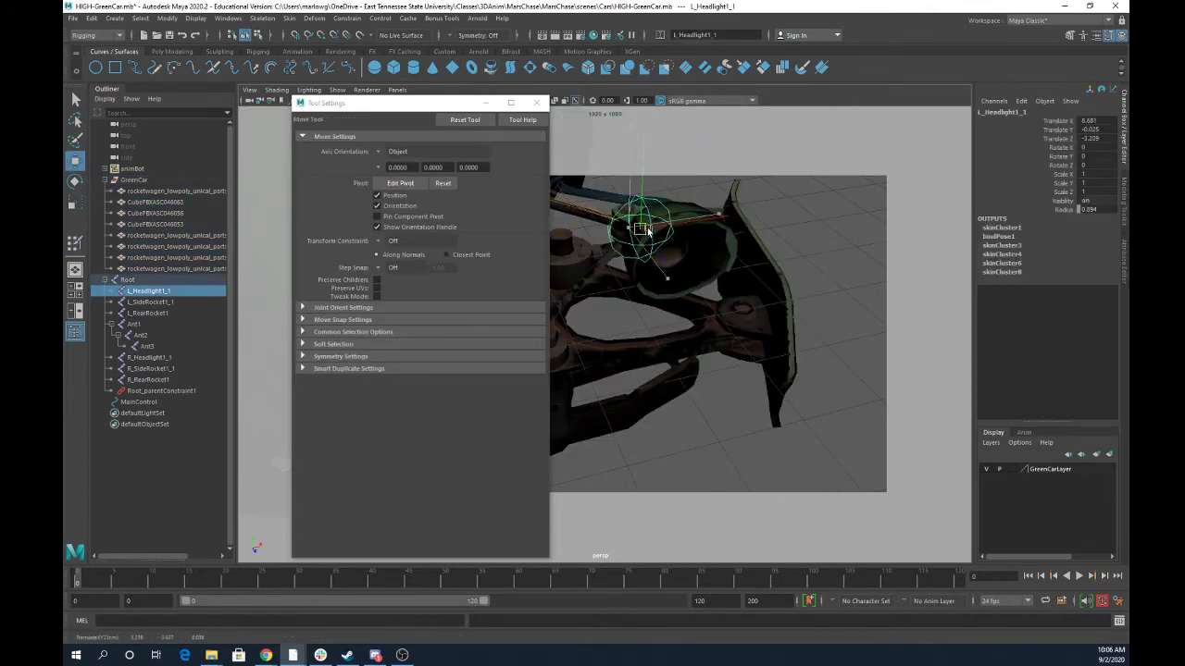
pyautogui.moveTo(648, 231); pyautogui.dragTo(635, 227)
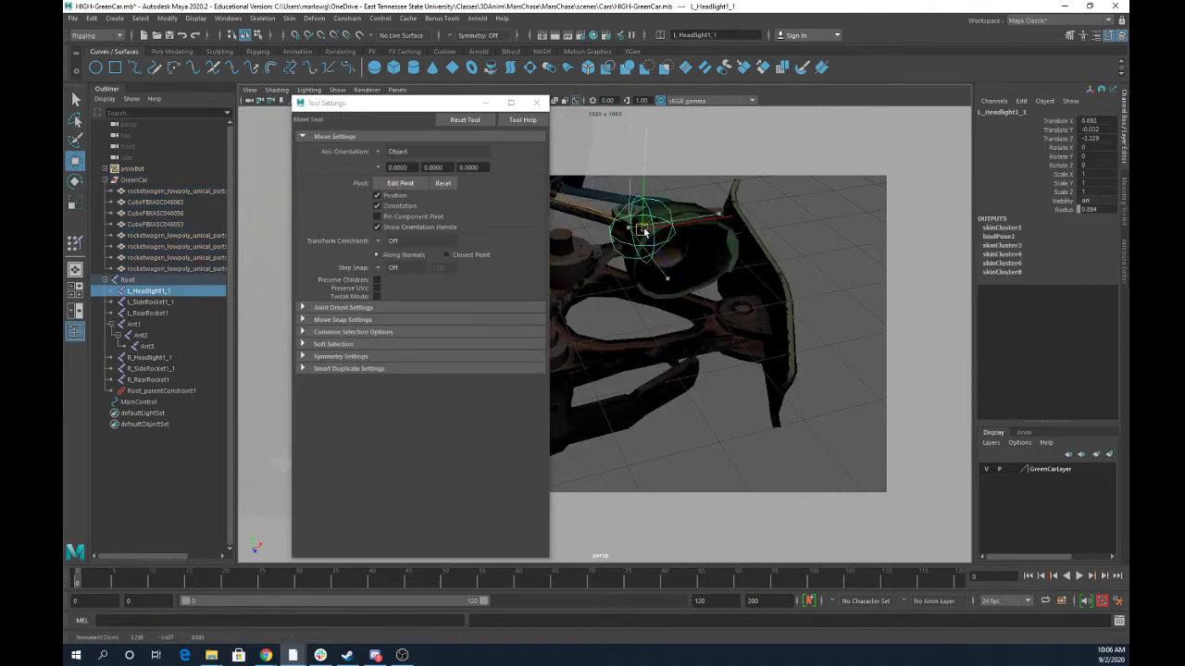
# Select the left headlight's rim and inner faces on the chassis mesh, growing the selection until it covers the headlight
pyautogui.click(715, 270)
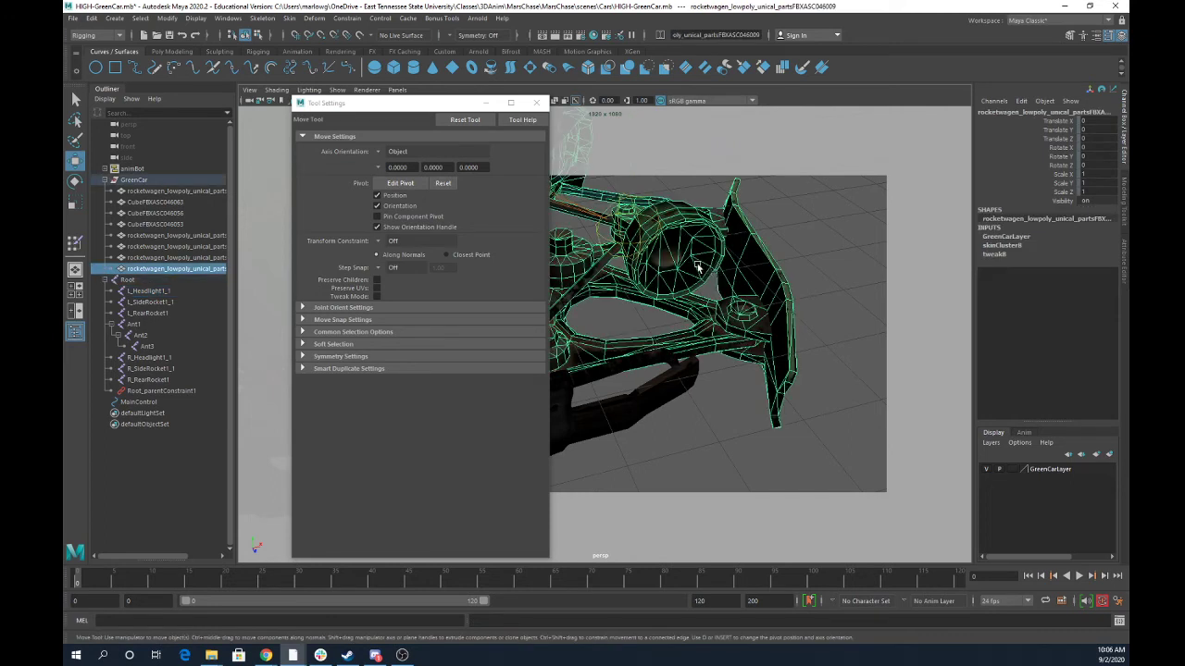
pyautogui.moveTo(720, 260); pyautogui.dragTo(721, 288, button='right')
pyautogui.click(716, 267)
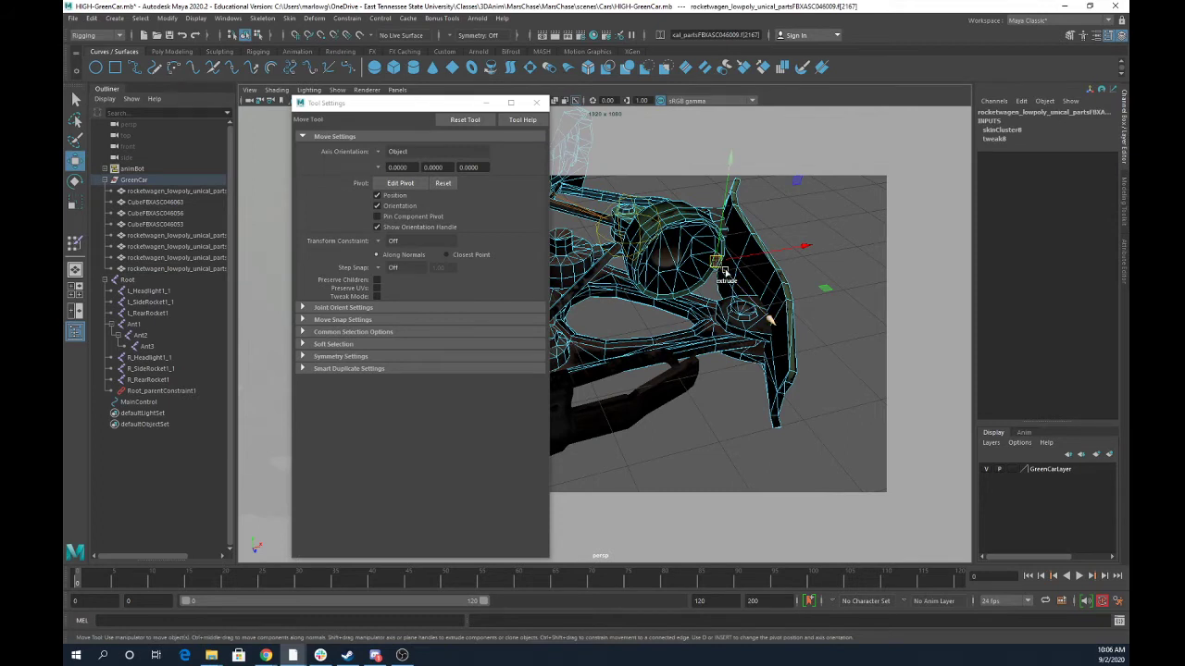
pyautogui.hotkey('shift', '.')
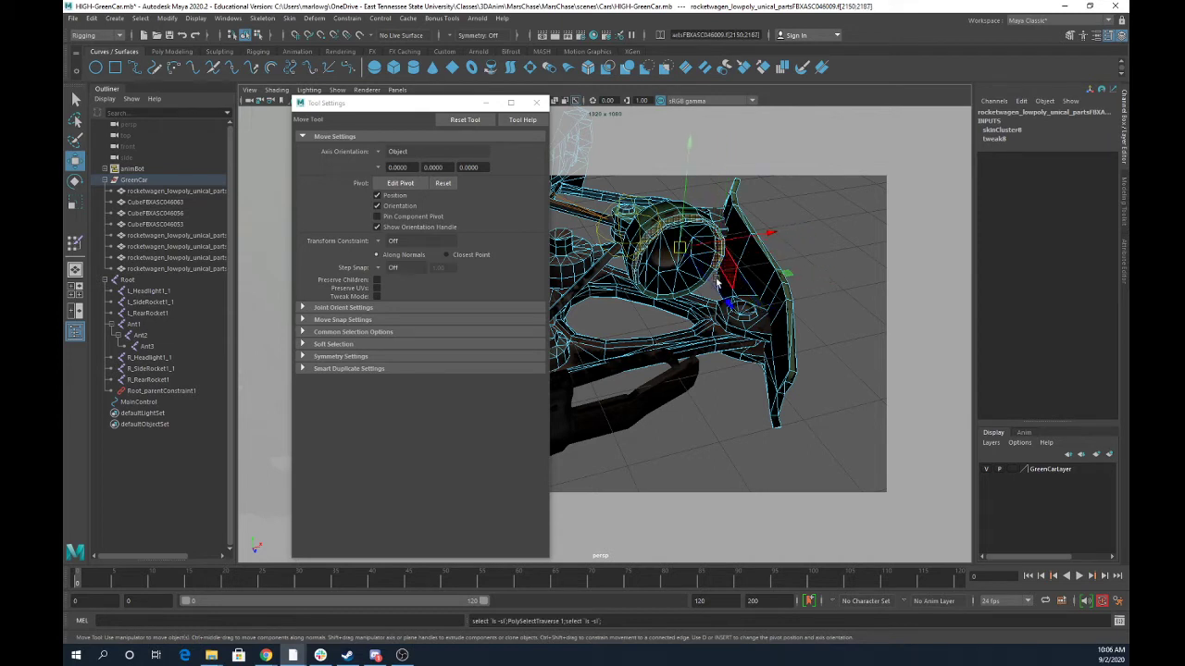
pyautogui.keyDown('shift'); pyautogui.click(681, 285); pyautogui.keyUp('shift')
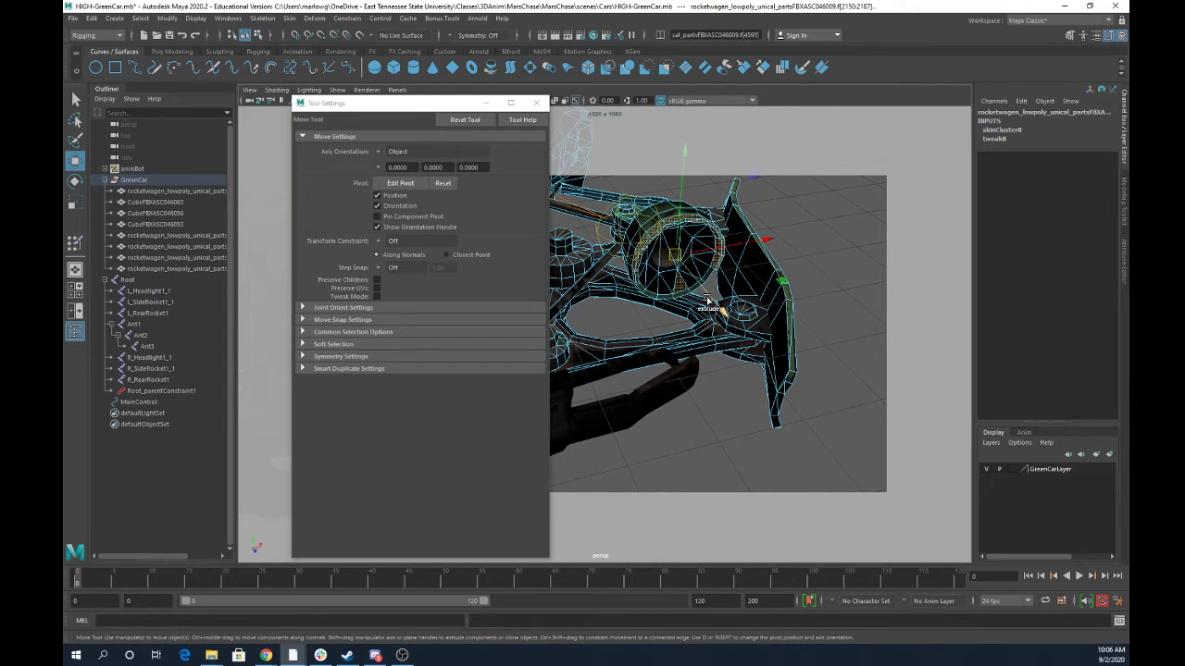
pyautogui.hotkey('shift', '.')
pyautogui.hotkey('shift', '.')
pyautogui.hotkey('shift', '.')
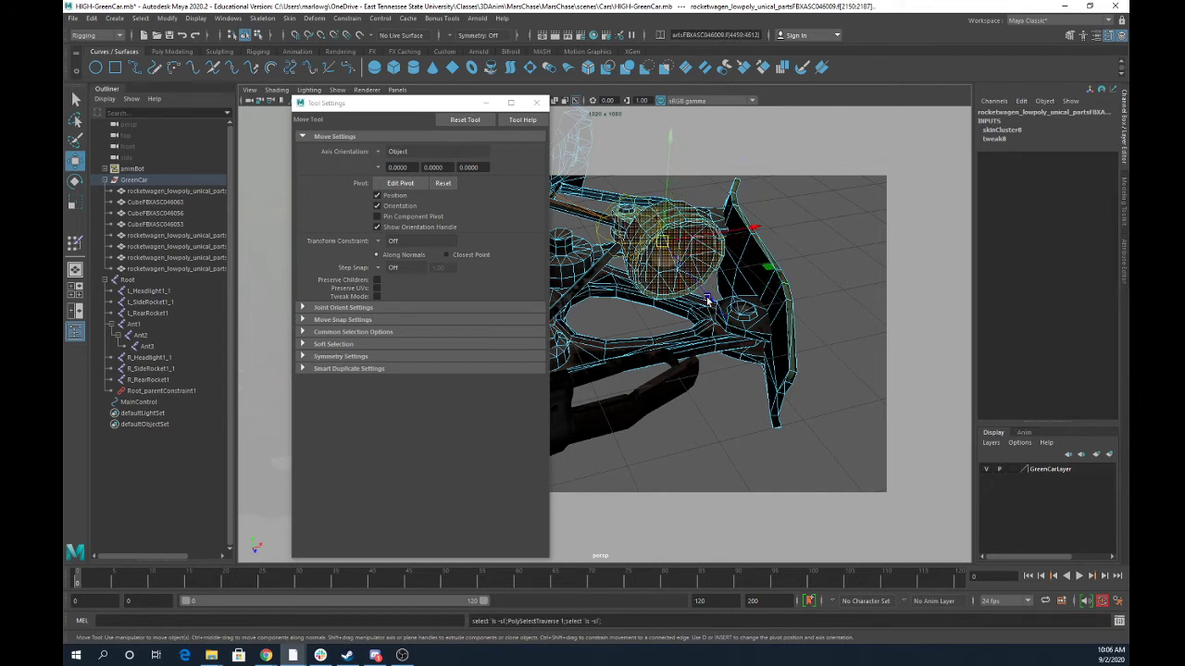
pyautogui.keyDown('alt'); pyautogui.moveTo(707, 308); pyautogui.dragTo(764, 305); pyautogui.keyUp('alt')
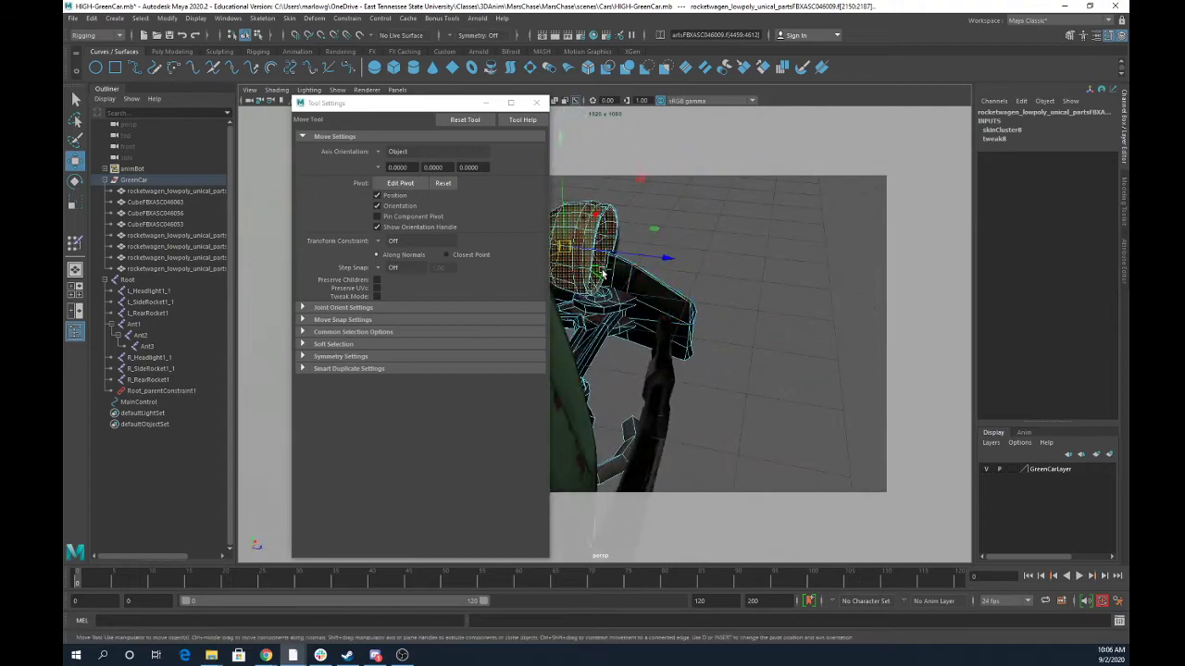
# Add the left headlight's lens faces to the face selection, growing it until the whole lens is covered
pyautogui.press('f')
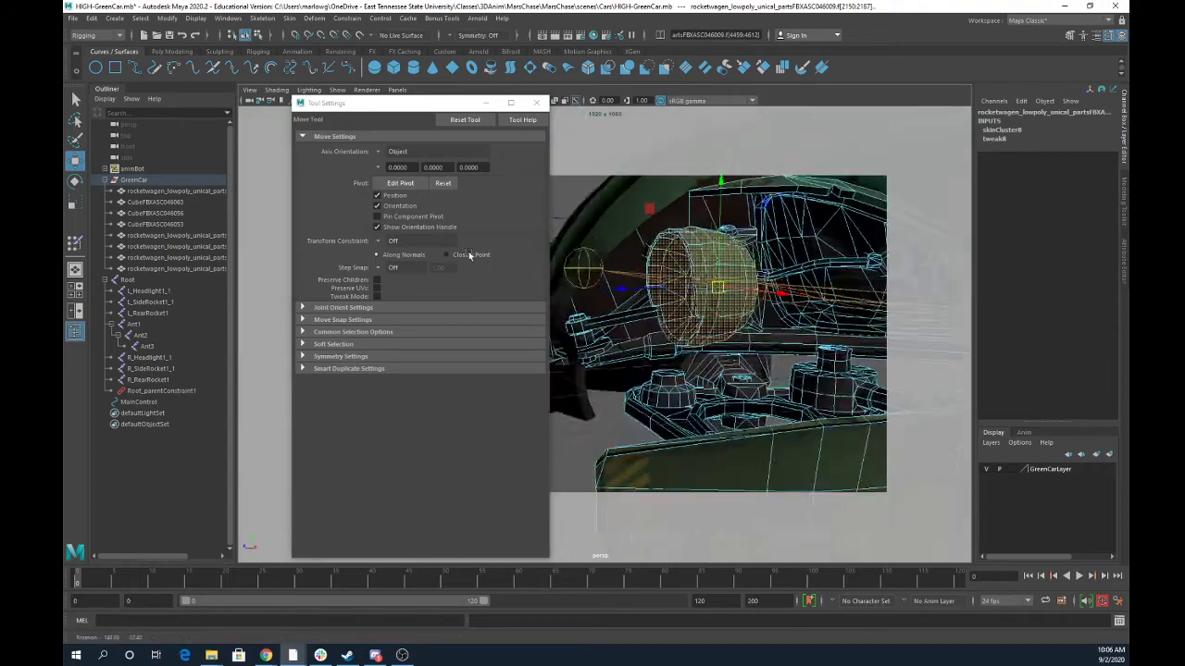
pyautogui.keyDown('alt'); pyautogui.moveTo(437, 254); pyautogui.dragTo(429, 248); pyautogui.keyUp('alt')
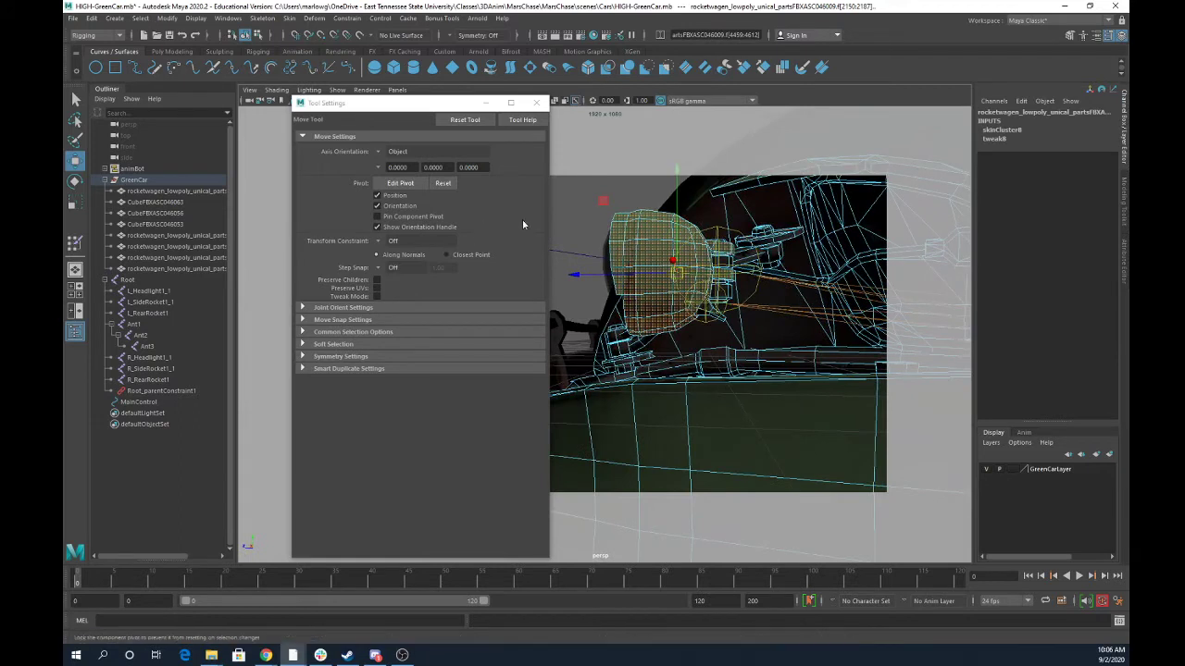
pyautogui.rightClick(603, 259)
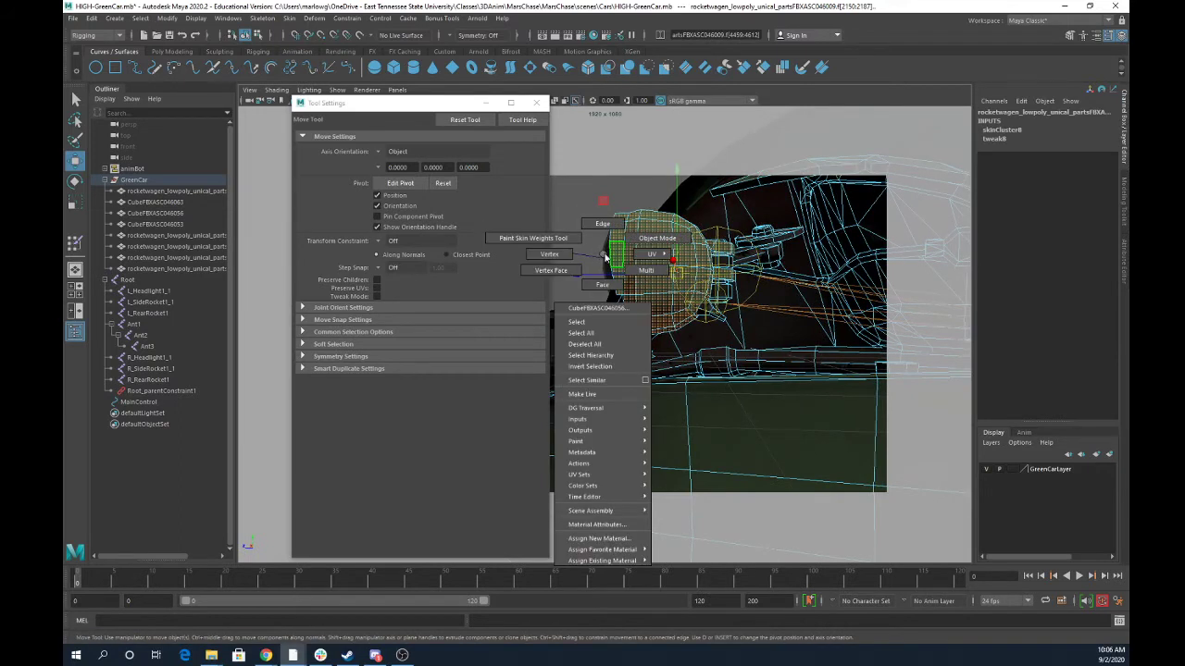
pyautogui.moveTo(601, 286); pyautogui.dragTo(601, 286, button='right')
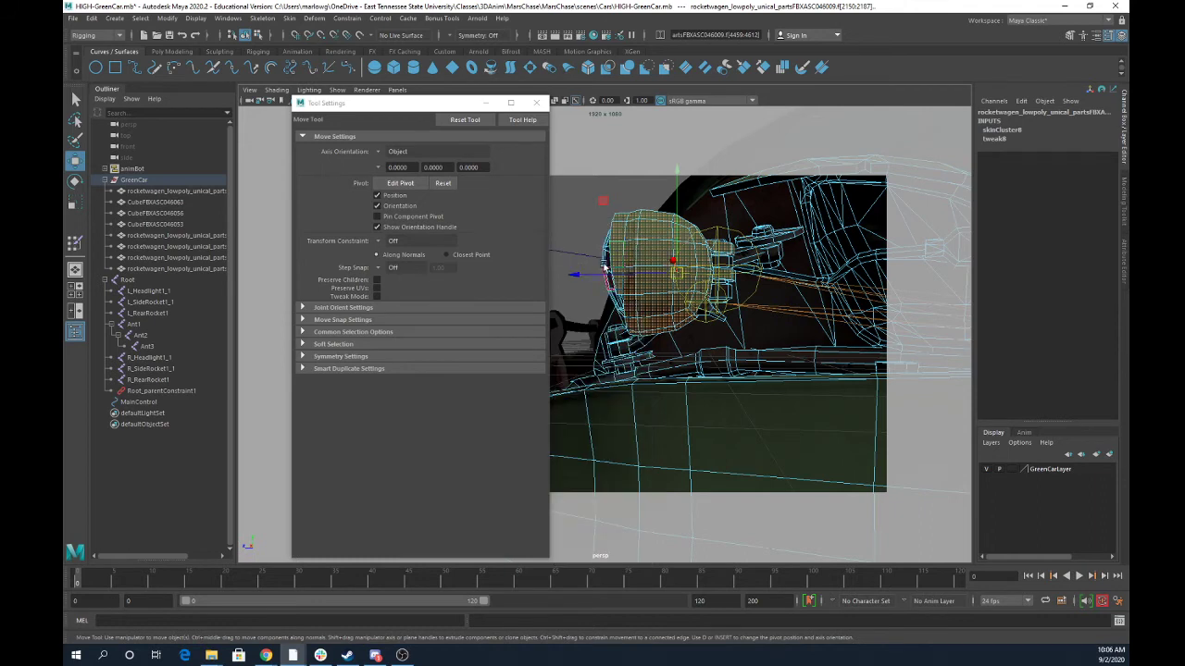
pyautogui.click(609, 259)
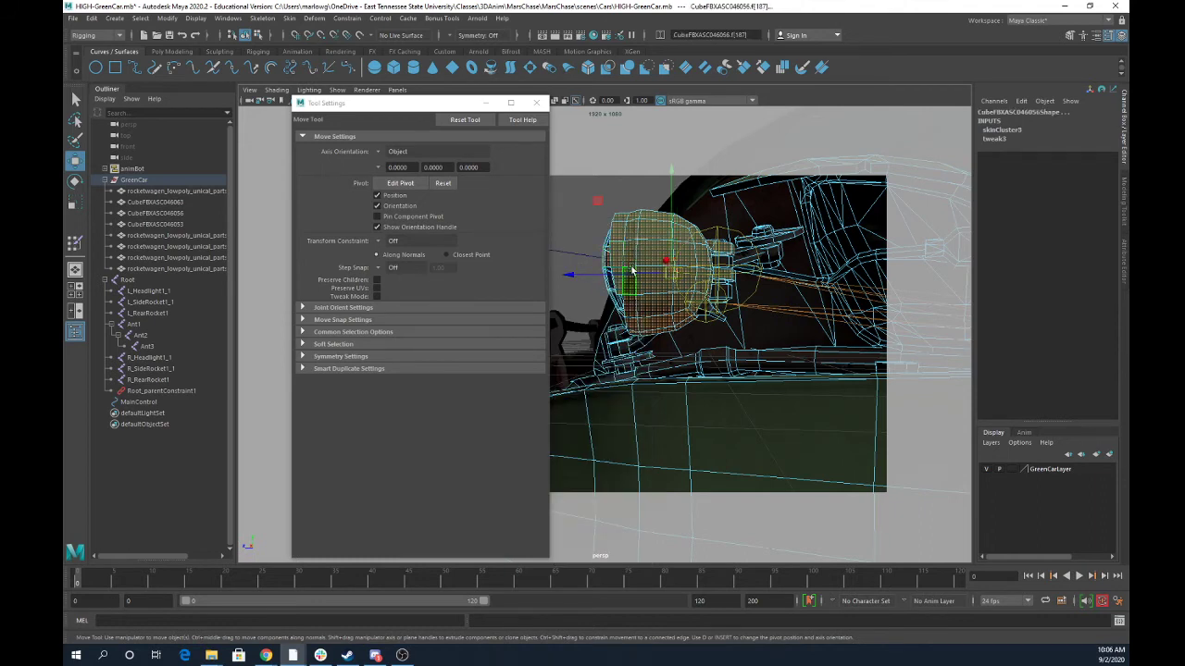
pyautogui.hotkey('shift', '.')
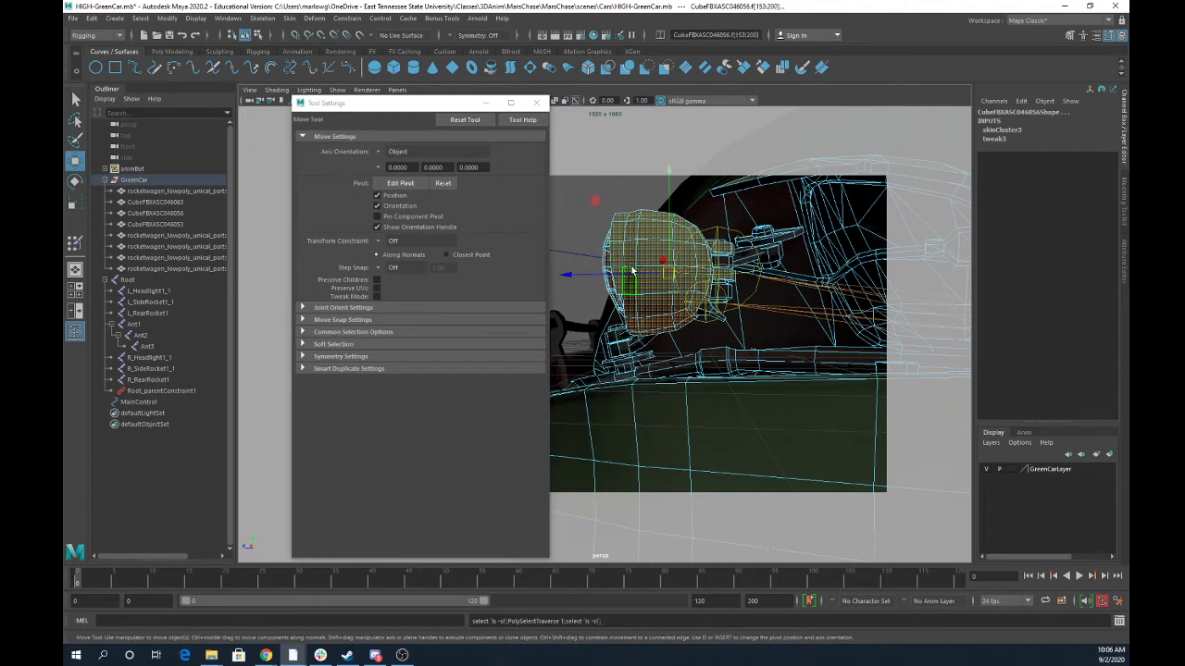
pyautogui.keyDown('alt'); pyautogui.moveTo(650, 318); pyautogui.dragTo(690, 306); pyautogui.keyUp('alt')
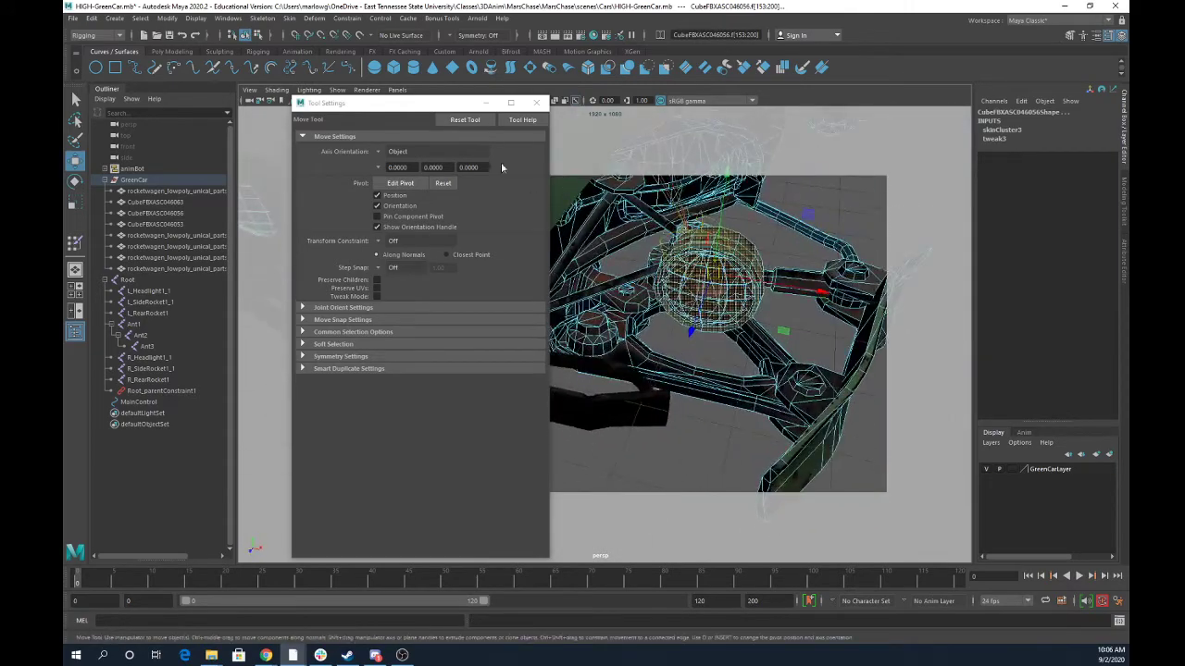
# Move the Tool Settings window clear of the car and isolate the selected left headlight faces in the viewport
pyautogui.moveTo(423, 107); pyautogui.dragTo(188, 254)
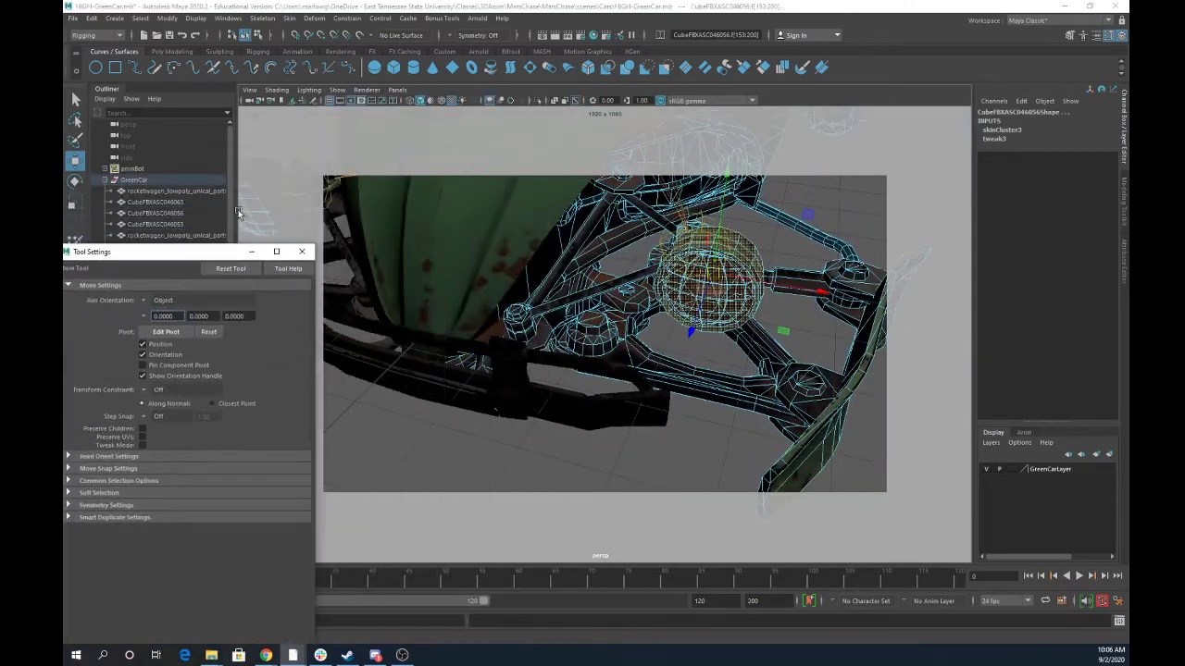
pyautogui.click(337, 90)
pyautogui.moveTo(350, 116)
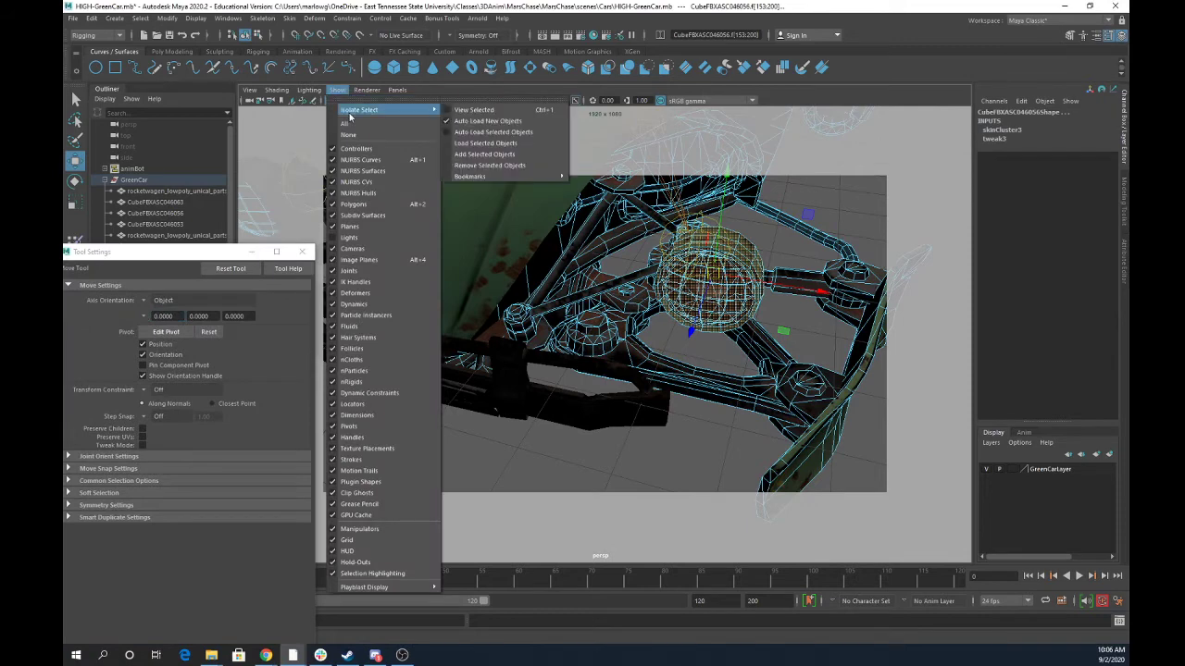
pyautogui.click(535, 109)
# Paint the isolated headlight housing's skin weights onto the L_Headlight1_1 joint with Replace at a value of 1, from all sides
pyautogui.keyDown('alt'); pyautogui.moveTo(743, 283); pyautogui.dragTo(571, 257); pyautogui.keyUp('alt')
pyautogui.click(568, 261)
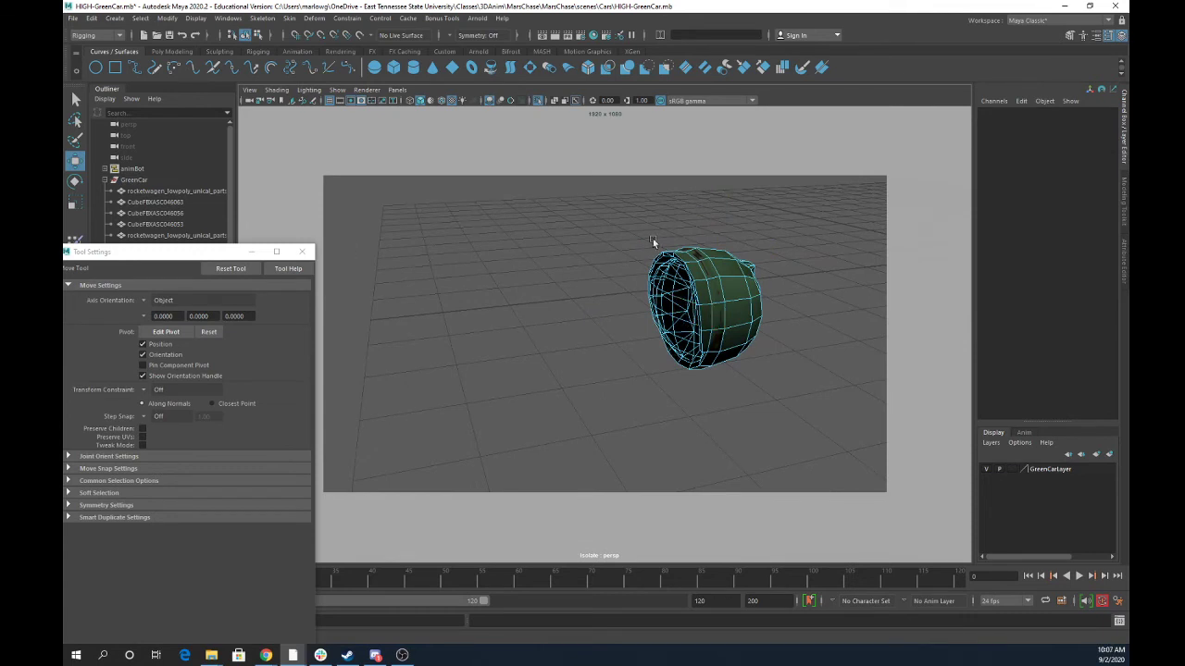
pyautogui.moveTo(640, 235); pyautogui.dragTo(755, 353)
pyautogui.moveTo(725, 304); pyautogui.dragTo(757, 287, button='right')
pyautogui.rightClick(737, 295)
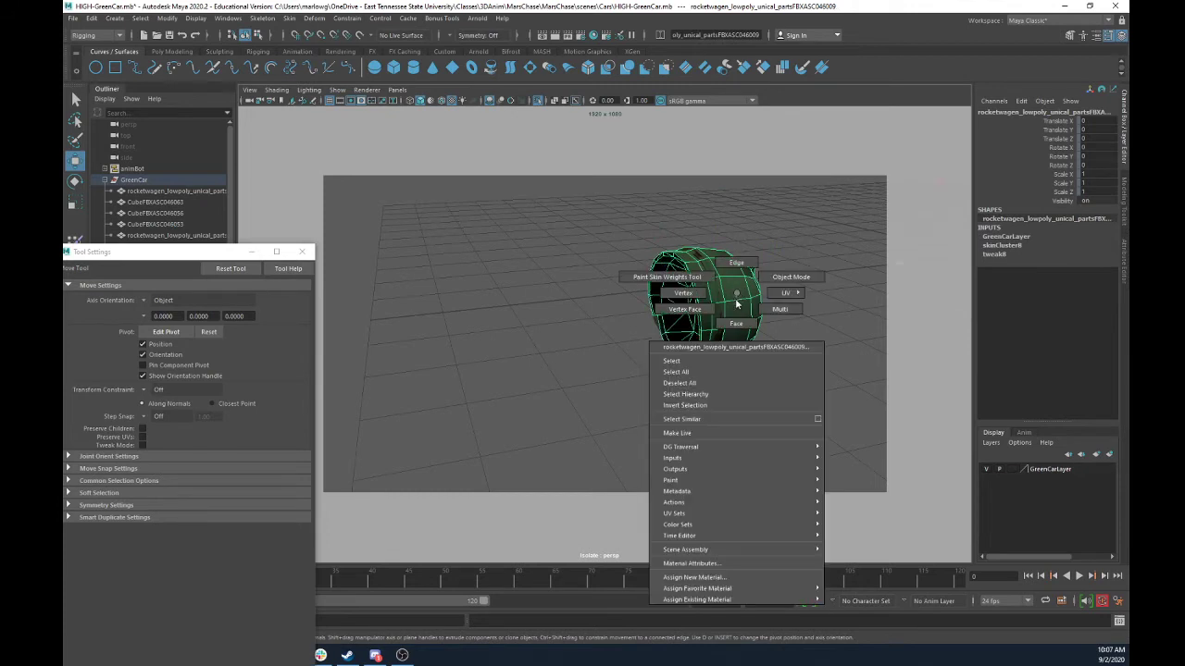
pyautogui.click(667, 276)
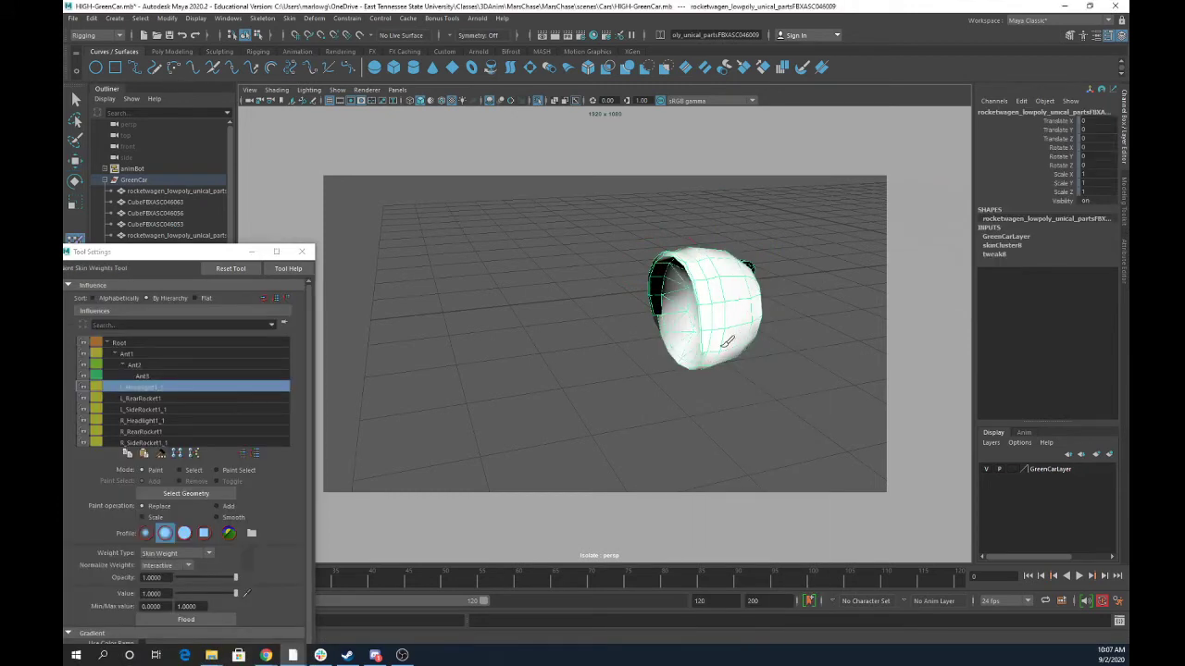
pyautogui.moveTo(728, 343)
pyautogui.mouseDown()
pyautogui.moveTo(671, 333)
pyautogui.moveTo(715, 281)
pyautogui.moveTo(706, 317)
pyautogui.moveTo(713, 265)
pyautogui.mouseUp()
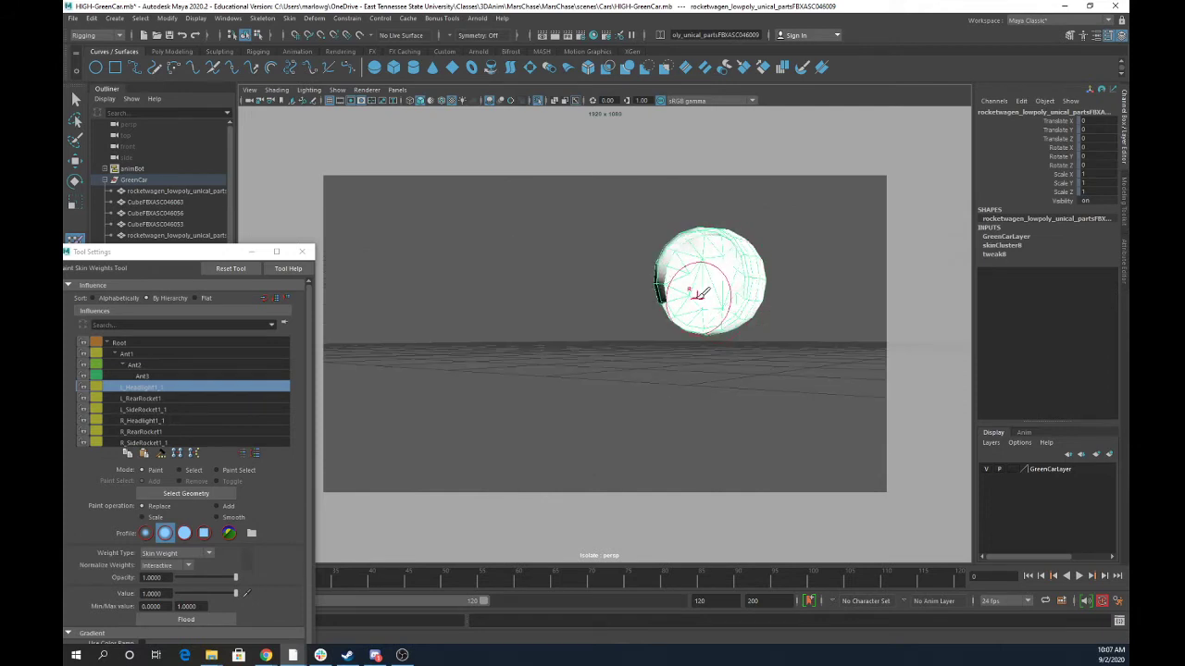
pyautogui.moveTo(682, 283); pyautogui.dragTo(733, 285)
pyautogui.moveTo(661, 280)
pyautogui.mouseDown()
pyautogui.moveTo(728, 339)
pyautogui.moveTo(622, 268)
pyautogui.moveTo(623, 252)
pyautogui.moveTo(687, 254)
pyautogui.moveTo(695, 333)
pyautogui.moveTo(600, 280)
pyautogui.moveTo(601, 317)
pyautogui.moveTo(587, 294)
pyautogui.moveTo(565, 354)
pyautogui.mouseUp()
pyautogui.keyDown('alt'); pyautogui.moveTo(583, 296); pyautogui.dragTo(505, 328); pyautogui.keyUp('alt')
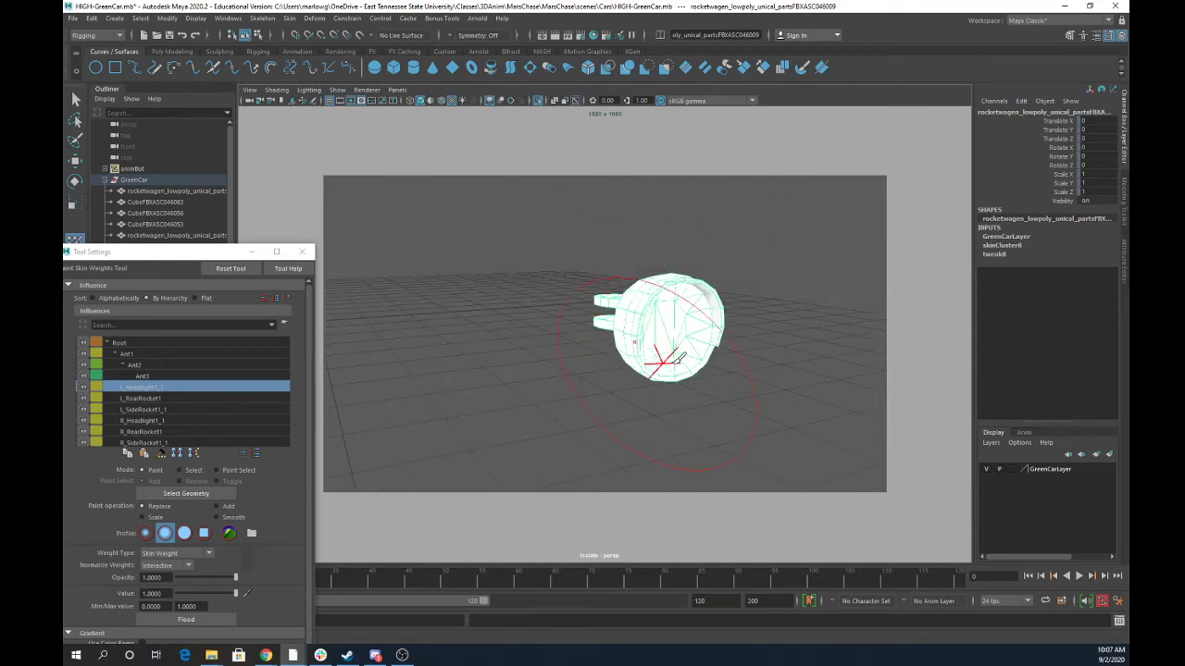
pyautogui.keyDown('alt'); pyautogui.moveTo(685, 266); pyautogui.dragTo(740, 277); pyautogui.keyUp('alt')
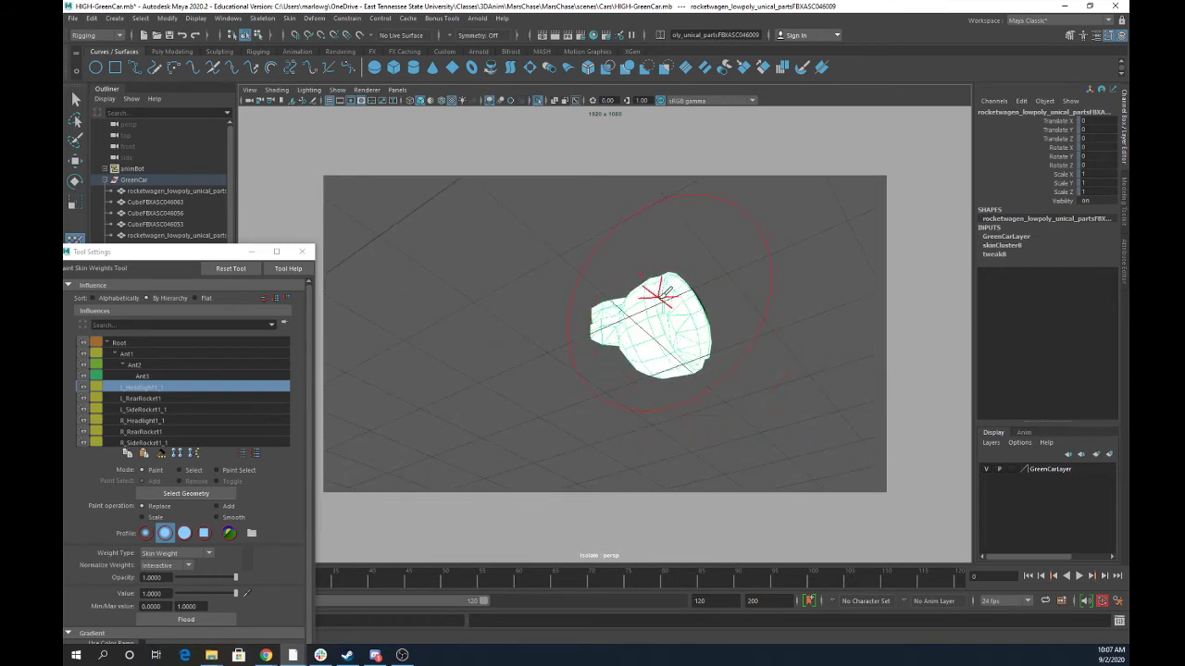
# Inspect the headlight lens mesh's skin weights for the L_Headlight1_1 joint with the Paint Skin Weights Tool
pyautogui.press('w')
pyautogui.click(702, 298)
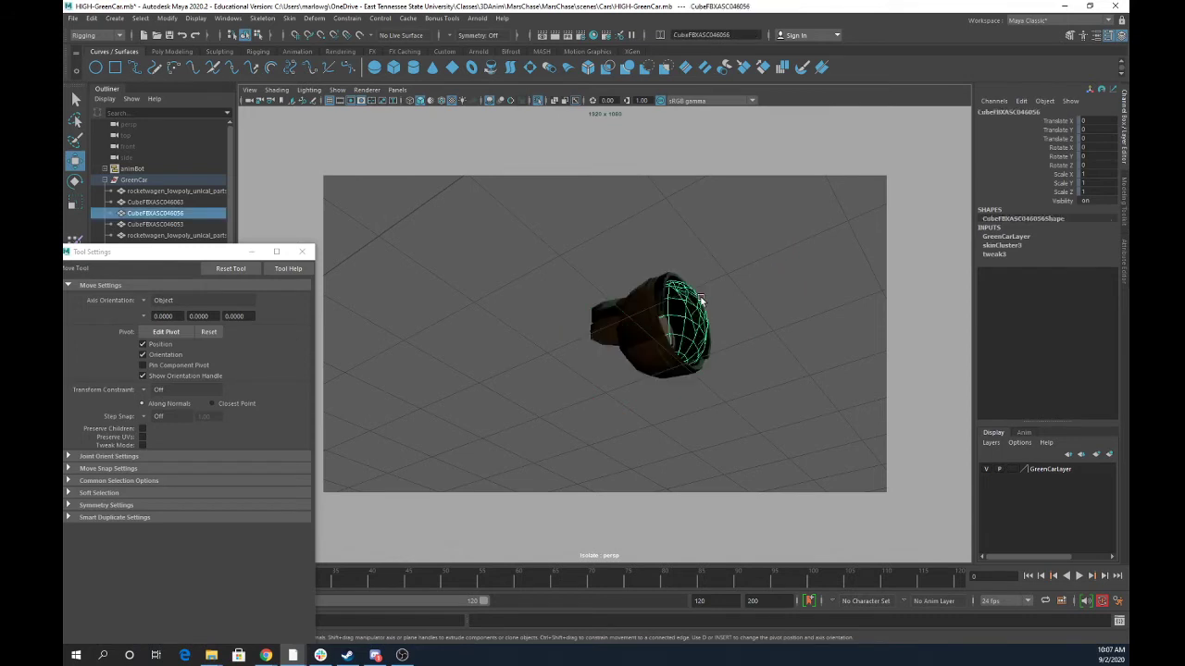
pyautogui.moveTo(699, 315); pyautogui.dragTo(660, 287, button='right')
pyautogui.keyDown('alt'); pyautogui.moveTo(660, 288); pyautogui.dragTo(700, 350); pyautogui.keyUp('alt')
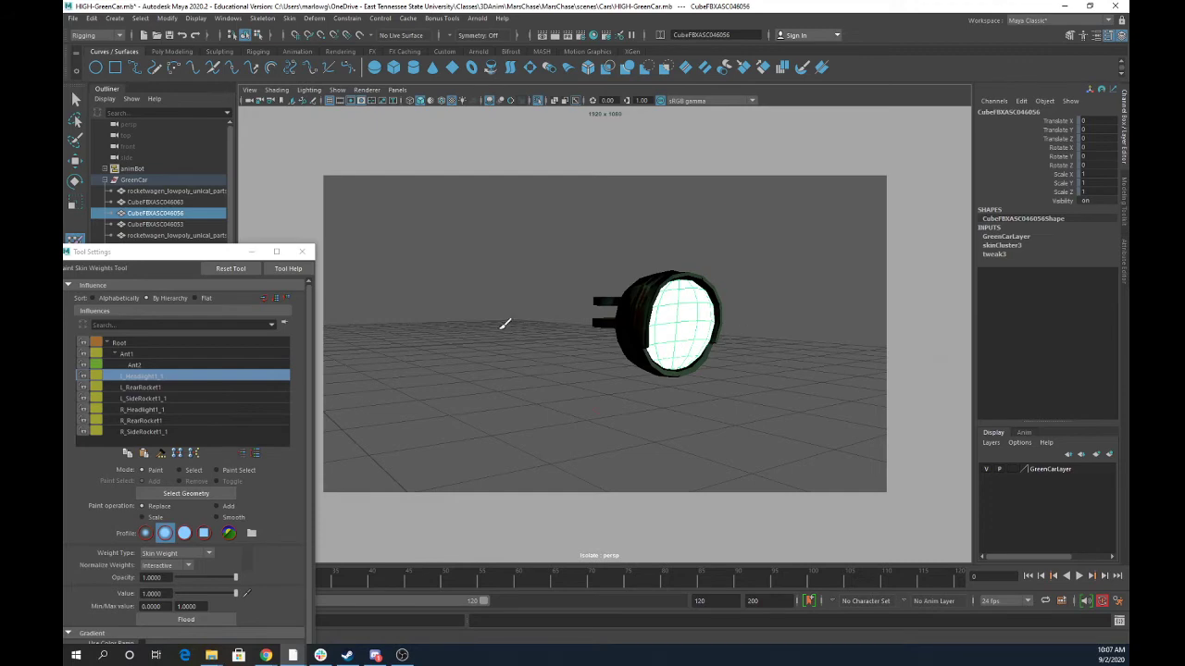
# Turn off the viewport isolation to show the whole car again
pyautogui.click(337, 90)
pyautogui.moveTo(358, 110)
pyautogui.click(464, 113)
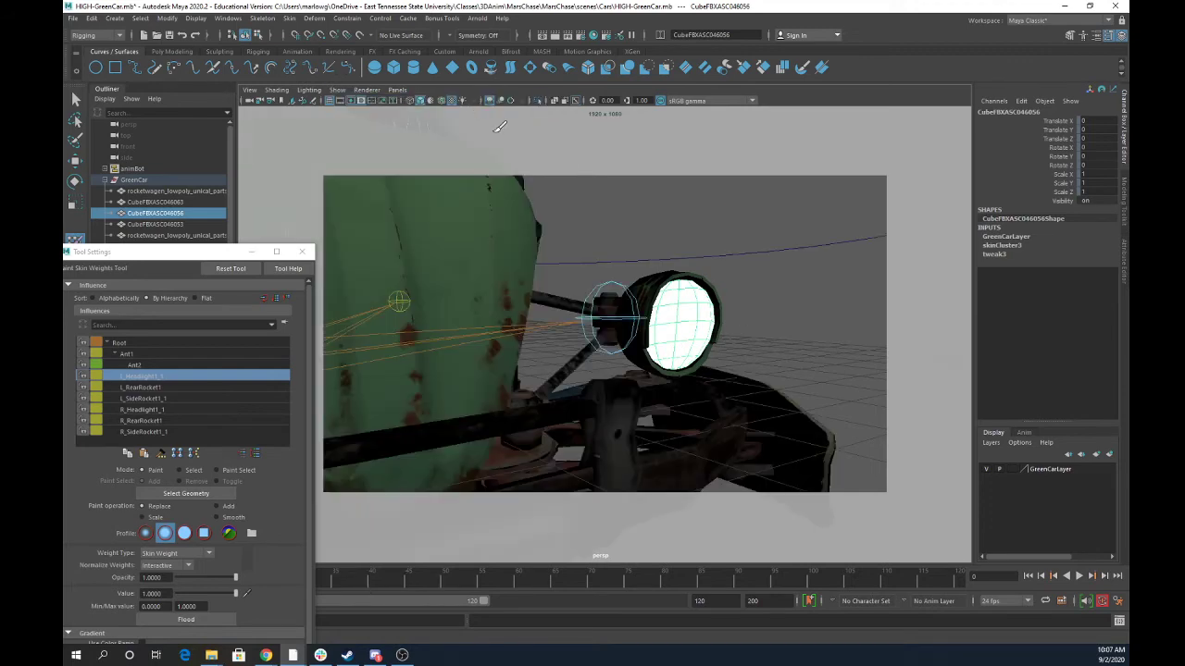
# Try rotating the L_Headlight1_1 joint about its Y axis to test the headlight weights, and undo the rotation
pyautogui.keyDown('alt'); pyautogui.moveTo(700, 263); pyautogui.dragTo(648, 280); pyautogui.keyUp('alt')
pyautogui.press('e')
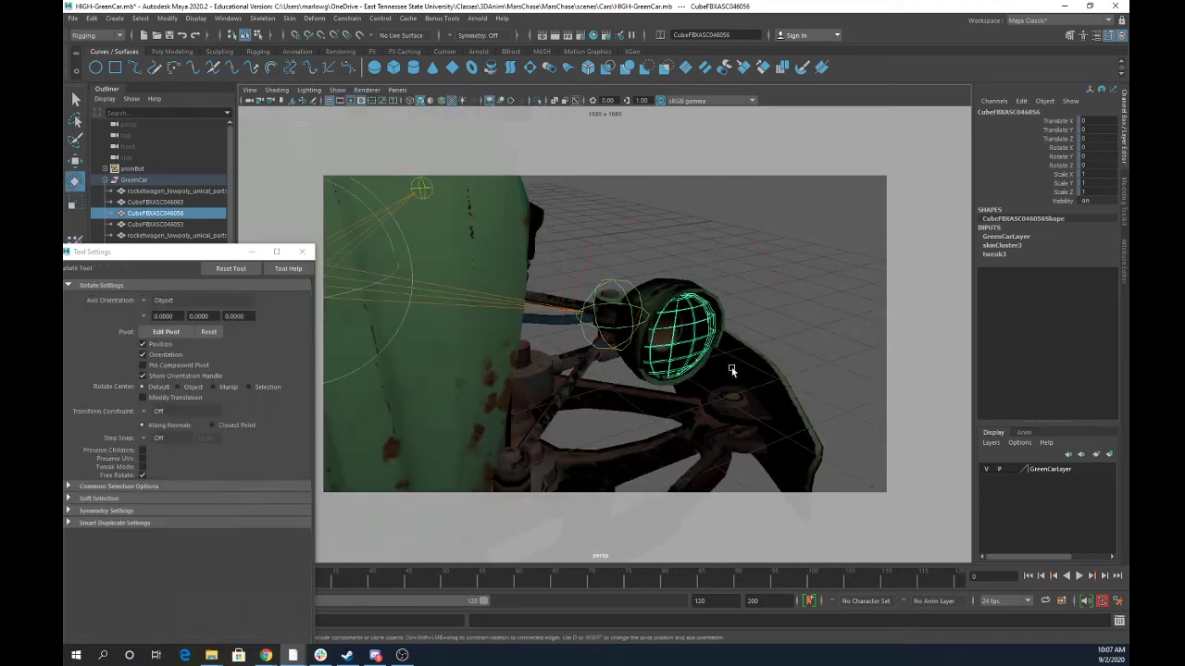
pyautogui.click(625, 295)
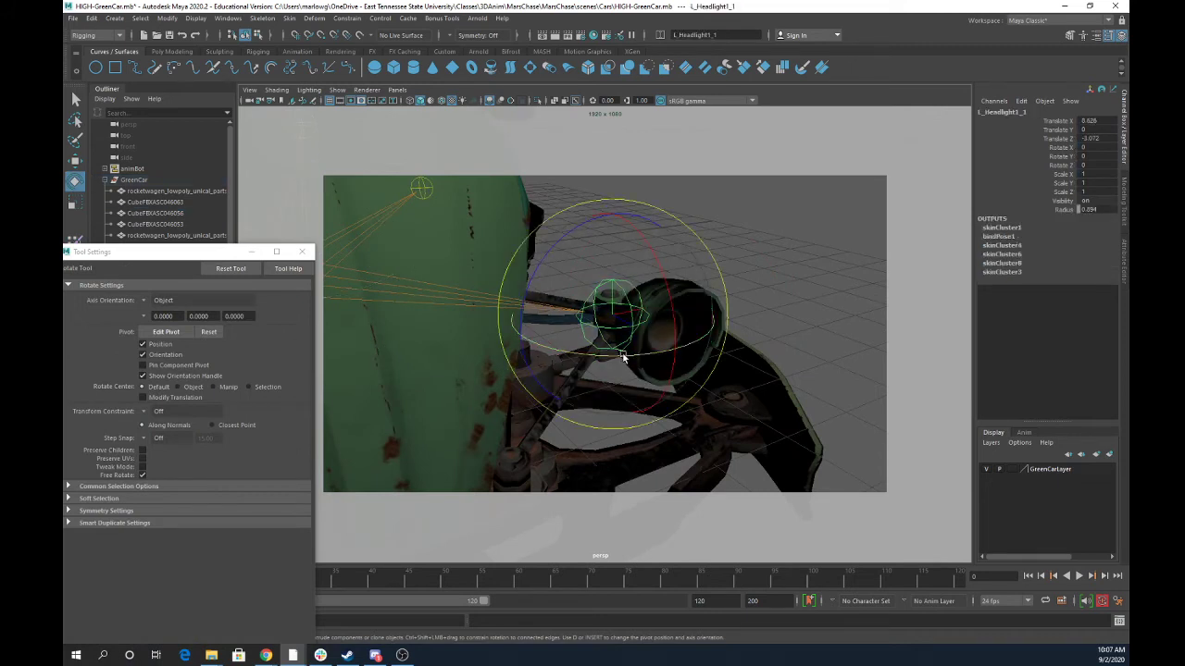
pyautogui.moveTo(629, 355)
pyautogui.mouseDown()
pyautogui.moveTo(637, 361)
pyautogui.moveTo(625, 359)
pyautogui.mouseUp()
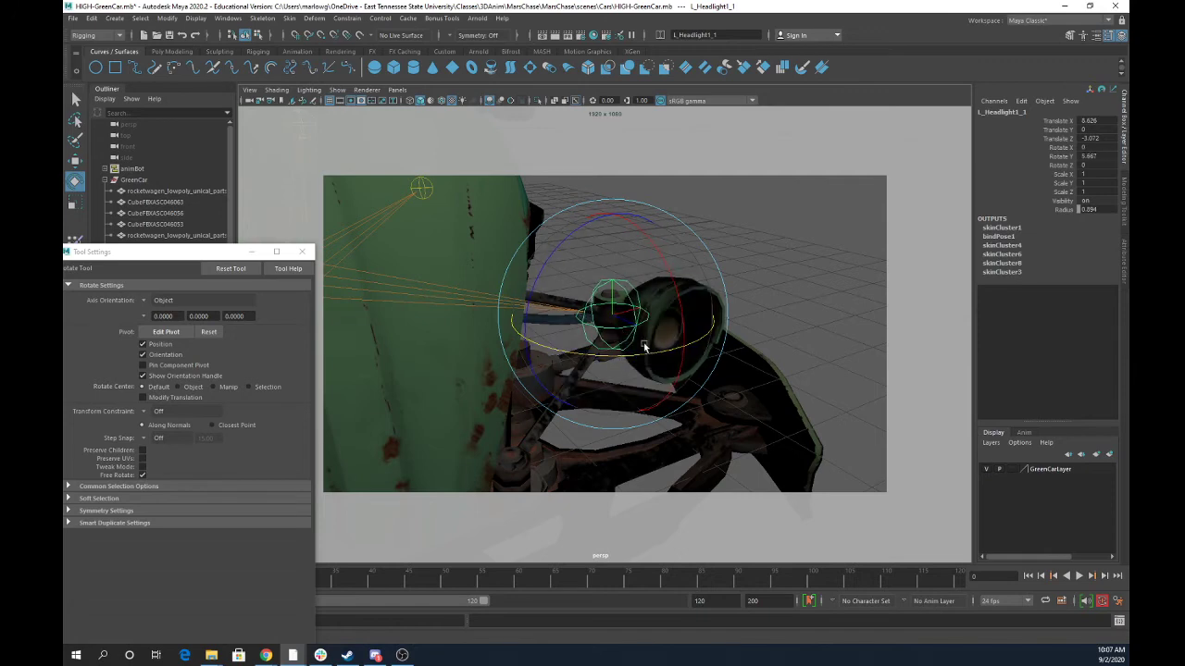
pyautogui.hotkey('ctrl', 'z')
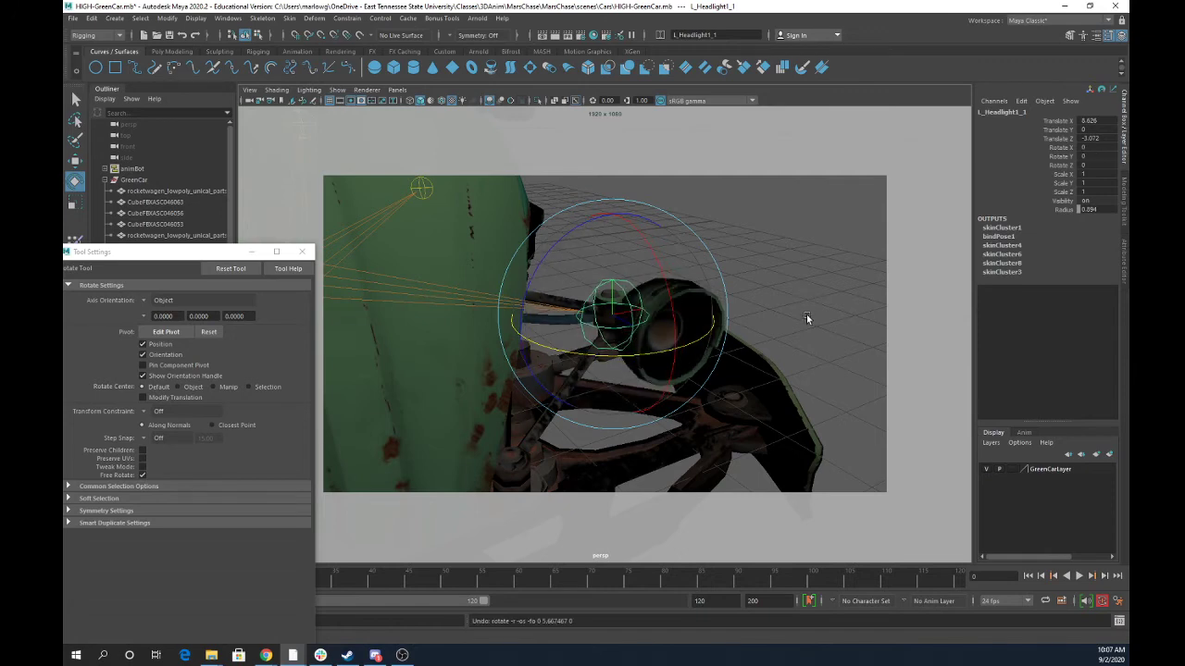
pyautogui.keyDown('alt'); pyautogui.moveTo(806, 301); pyautogui.dragTo(745, 282); pyautogui.keyUp('alt')
pyautogui.hotkey('ctrl', 'z')
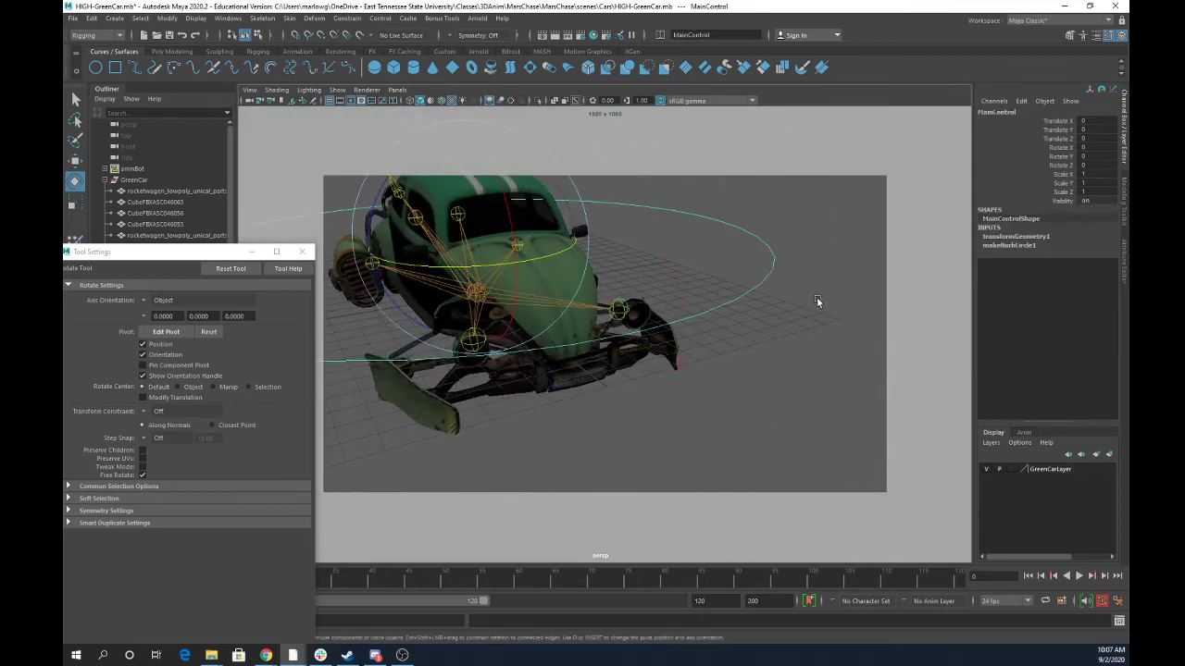
pyautogui.click(619, 309)
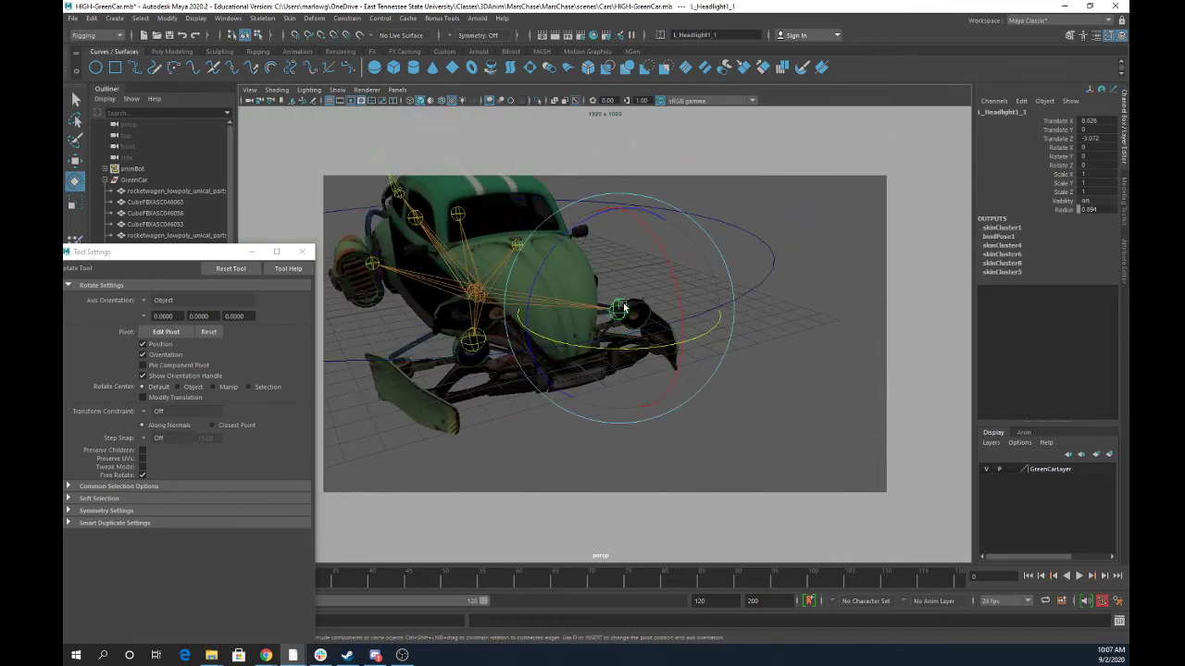
# Add a keyable float attribute named LHeadlight to the MainControl curve
pyautogui.click(759, 239)
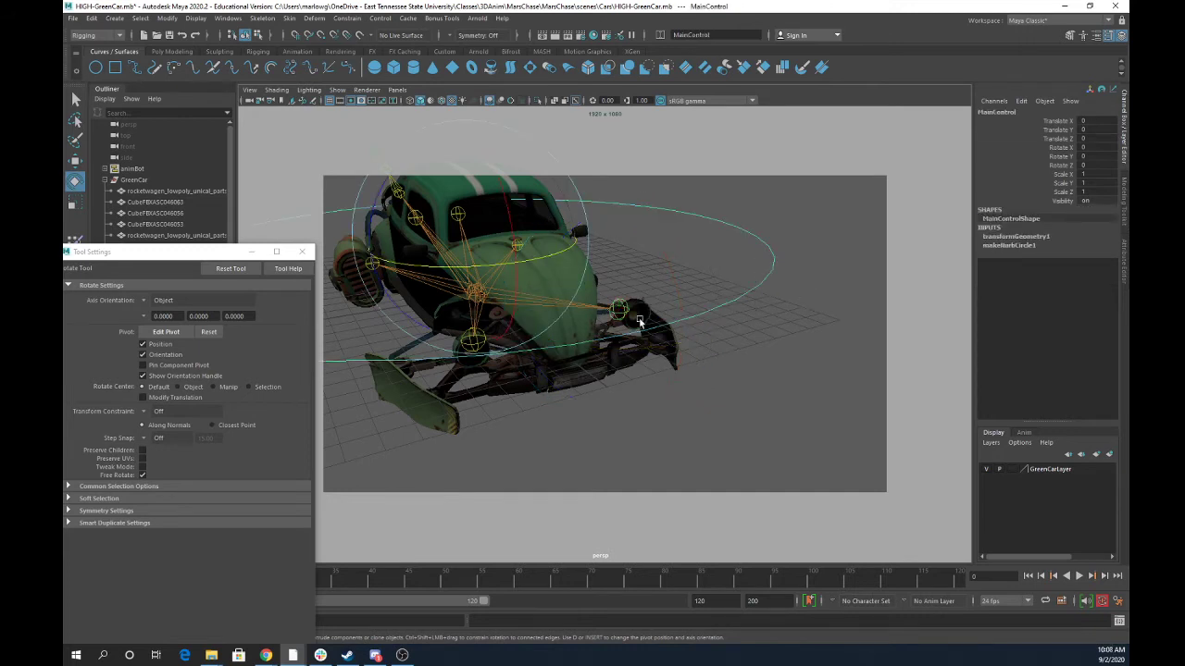
pyautogui.click(167, 19)
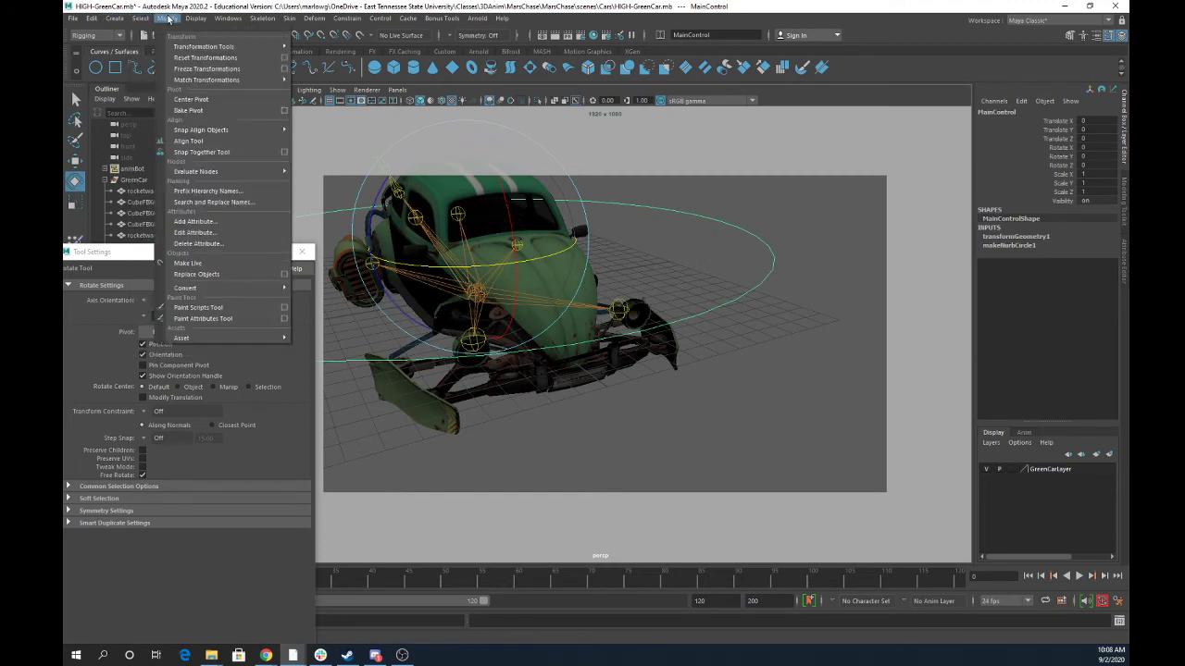
pyautogui.moveTo(194, 172)
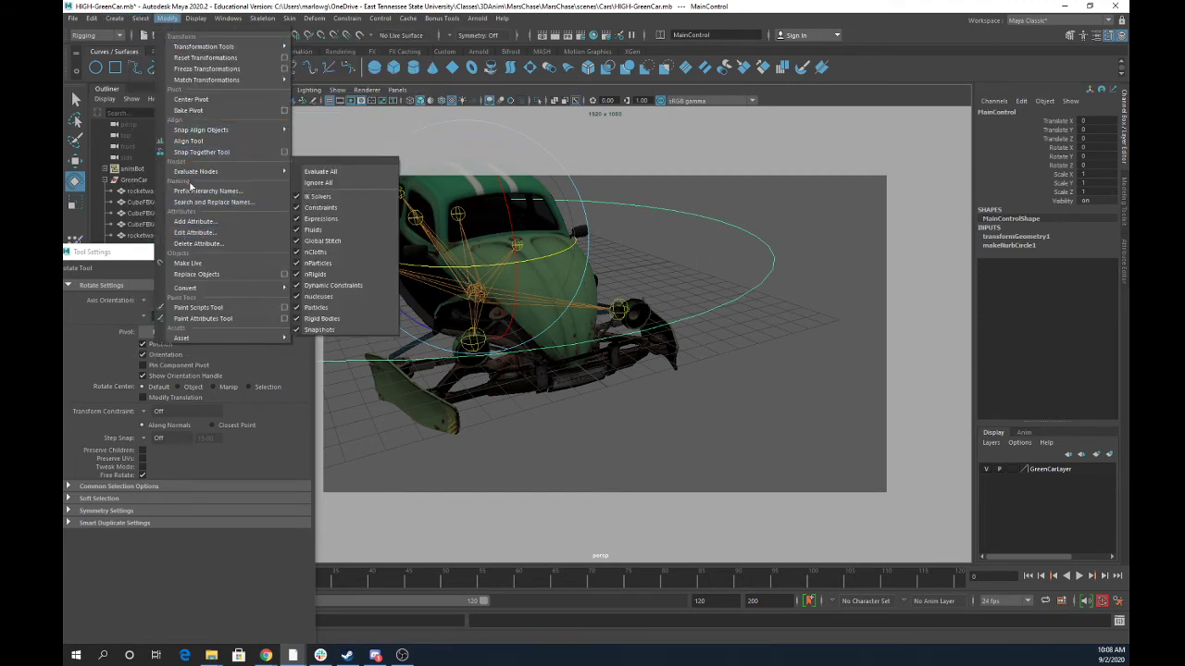
pyautogui.click(195, 224)
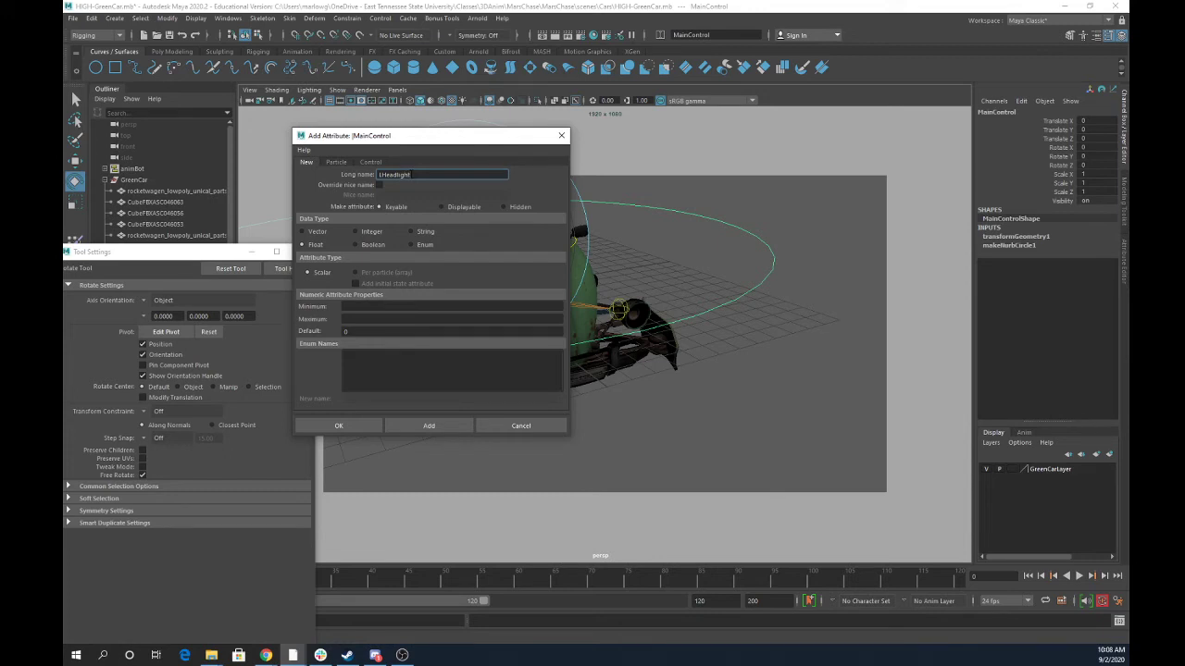
pyautogui.click(439, 425)
pyautogui.click(561, 135)
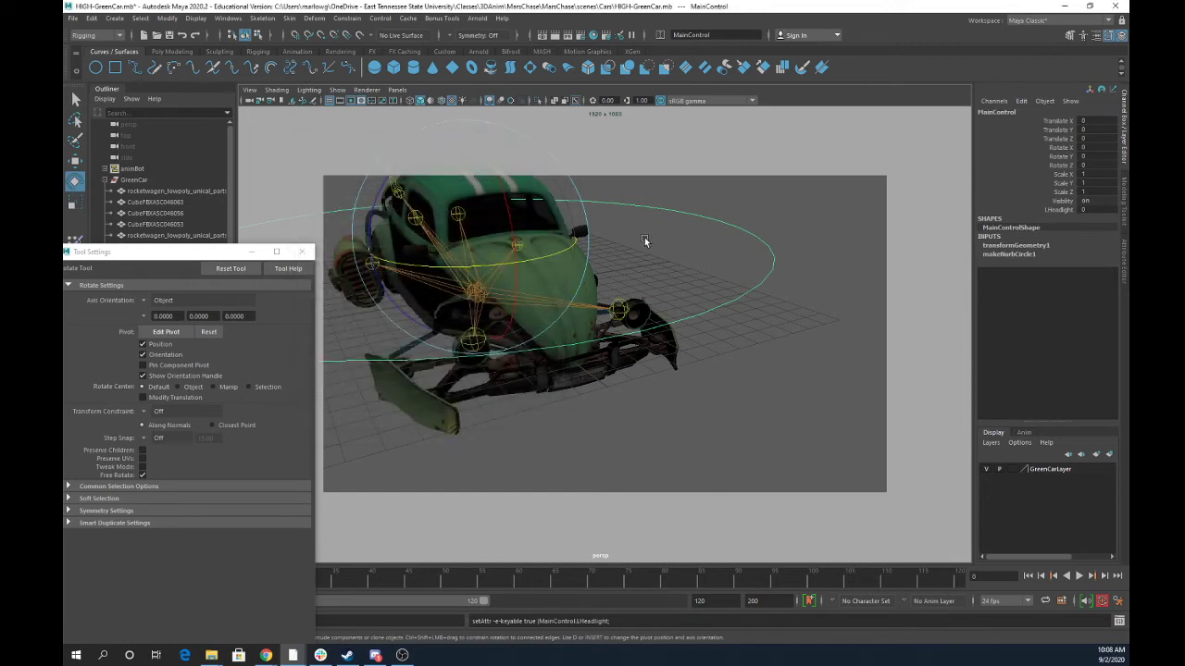
# Try turning the L_Headlight1_1 joint sideways to check its rotation axis, undo the turn and clear the selection
pyautogui.click(620, 310)
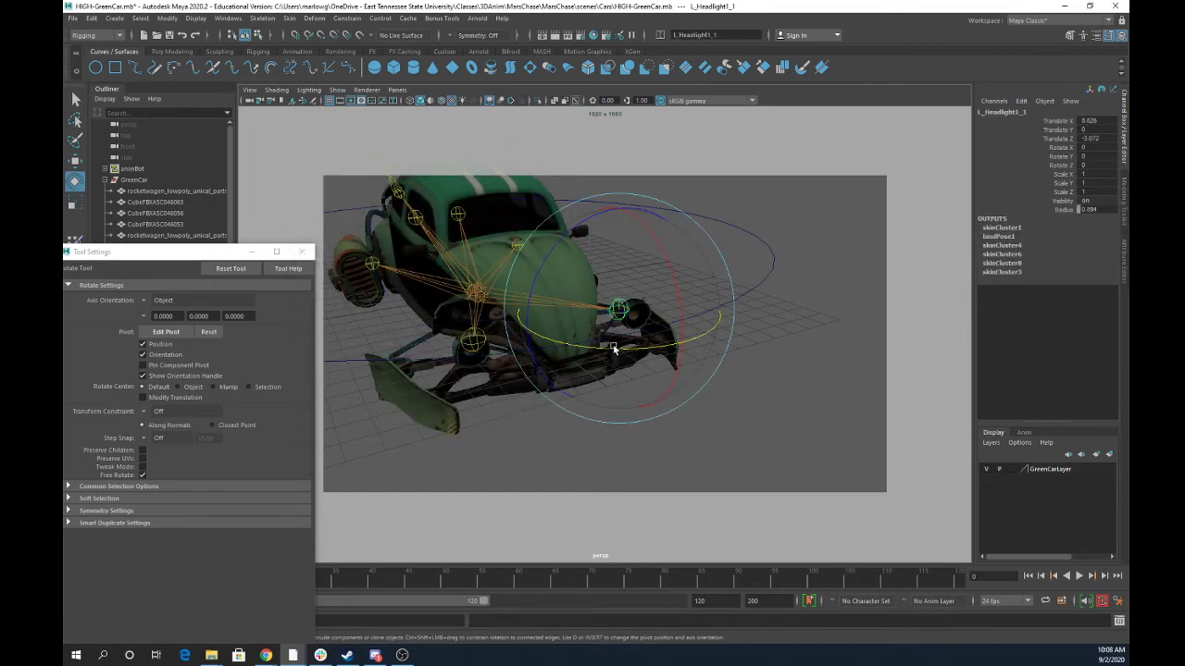
pyautogui.moveTo(612, 345); pyautogui.dragTo(642, 348)
pyautogui.hotkey('ctrl', 'z')
pyautogui.moveTo(775, 257); pyautogui.dragTo(800, 272)
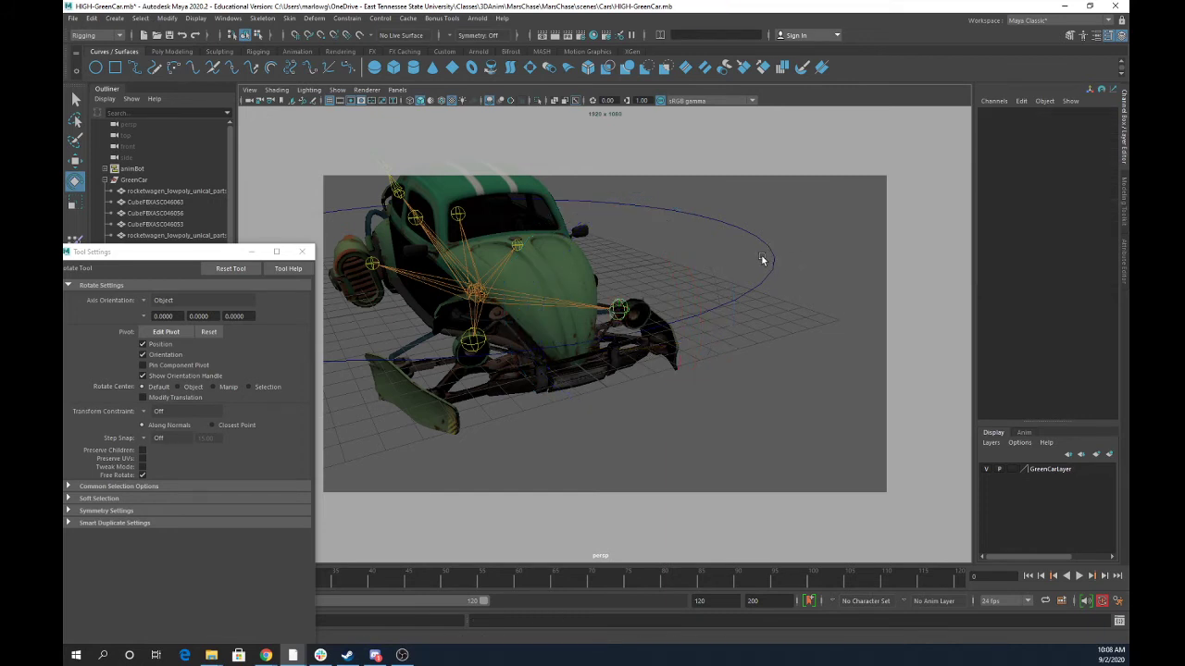
# Open the Connection Editor with MainControl loaded as the output object and bring its LHeadlight attribute into view
pyautogui.click(731, 260)
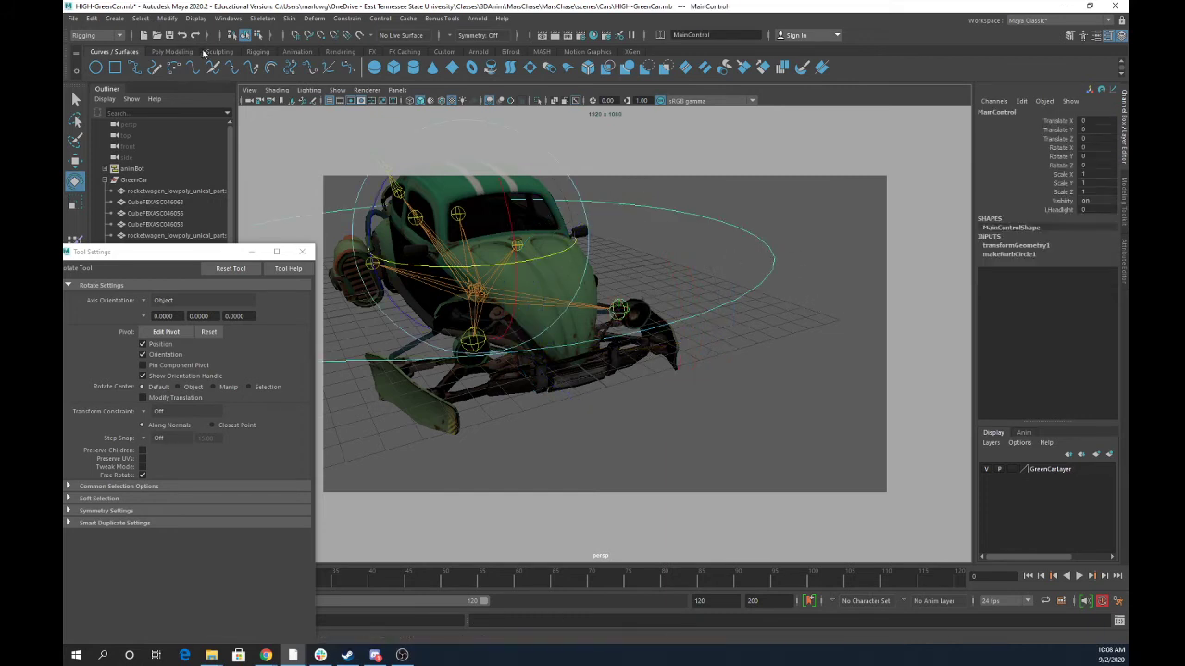
pyautogui.click(223, 18)
pyautogui.moveTo(238, 59)
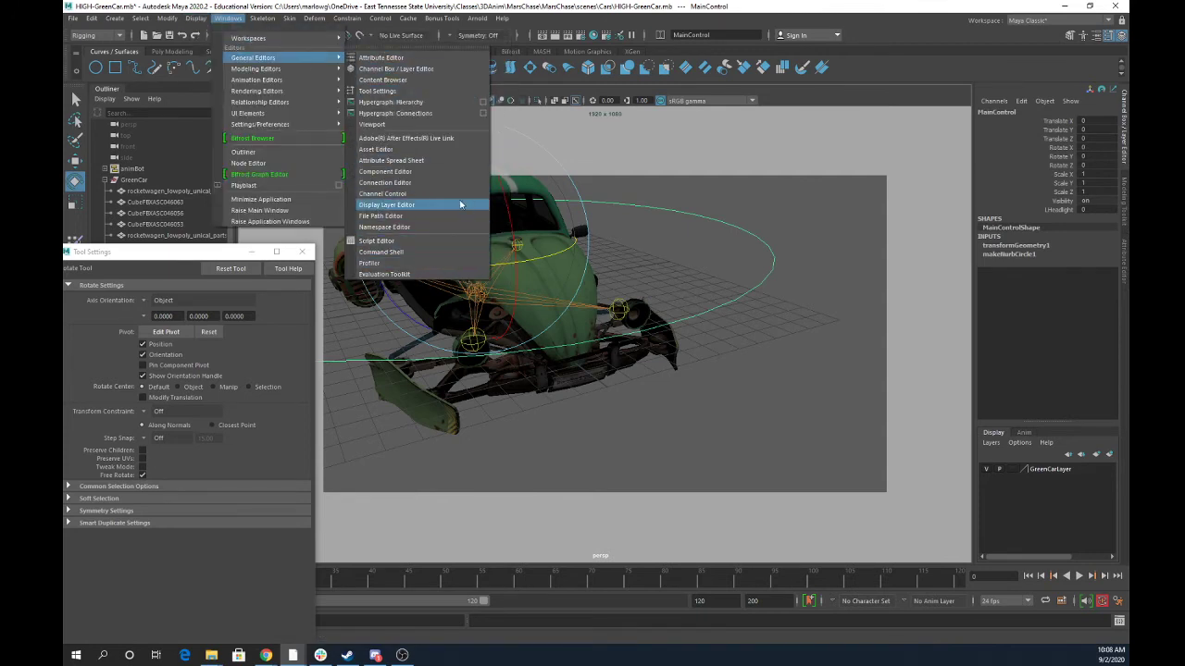
pyautogui.click(398, 182)
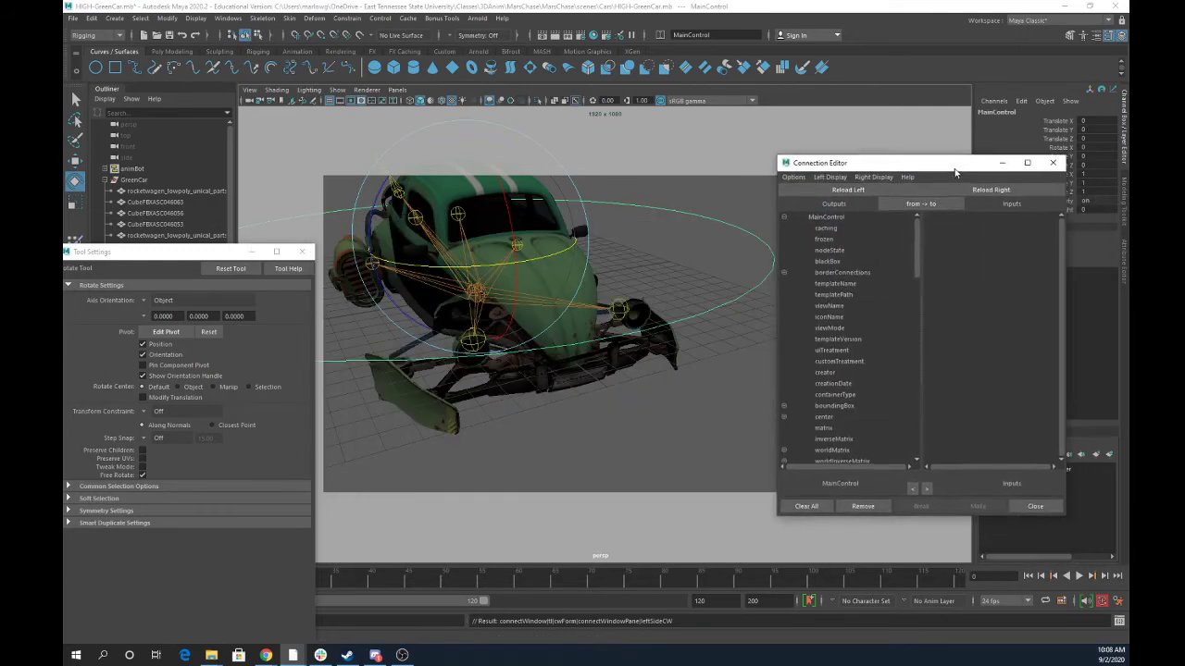
pyautogui.scroll(-5, 872, 329)
pyautogui.scroll(-5, 872, 330)
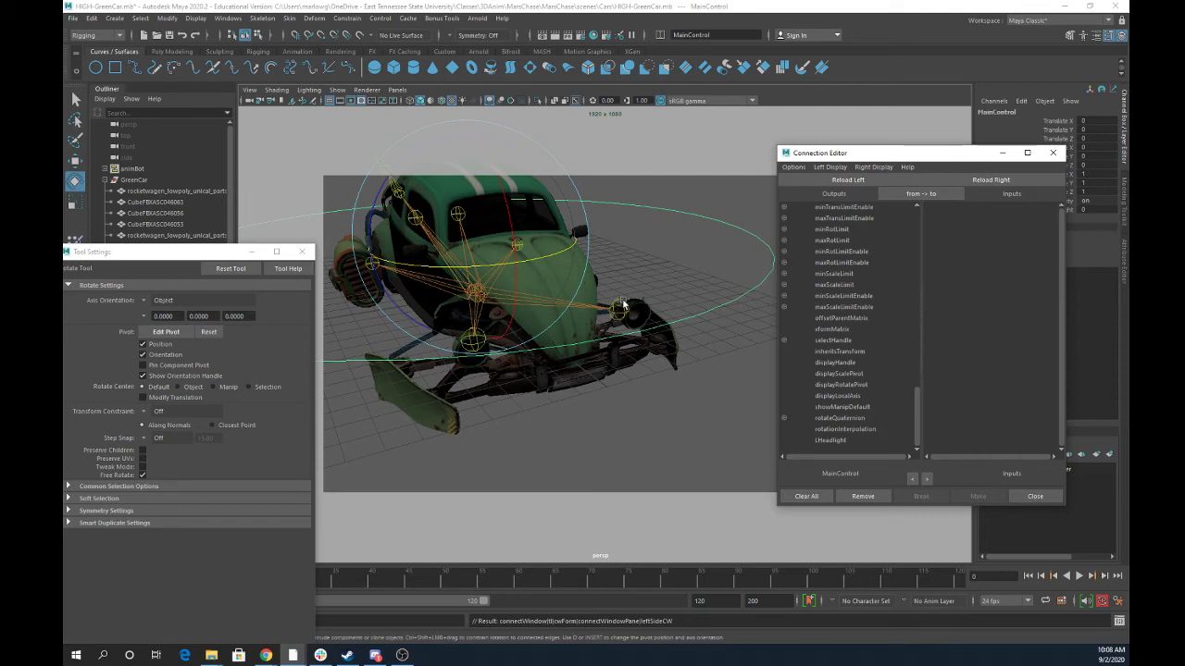
# Load the L_Headlight1_1 joint as the connection's input object, and try rotating it about Y before undoing the rotation
pyautogui.click(622, 307)
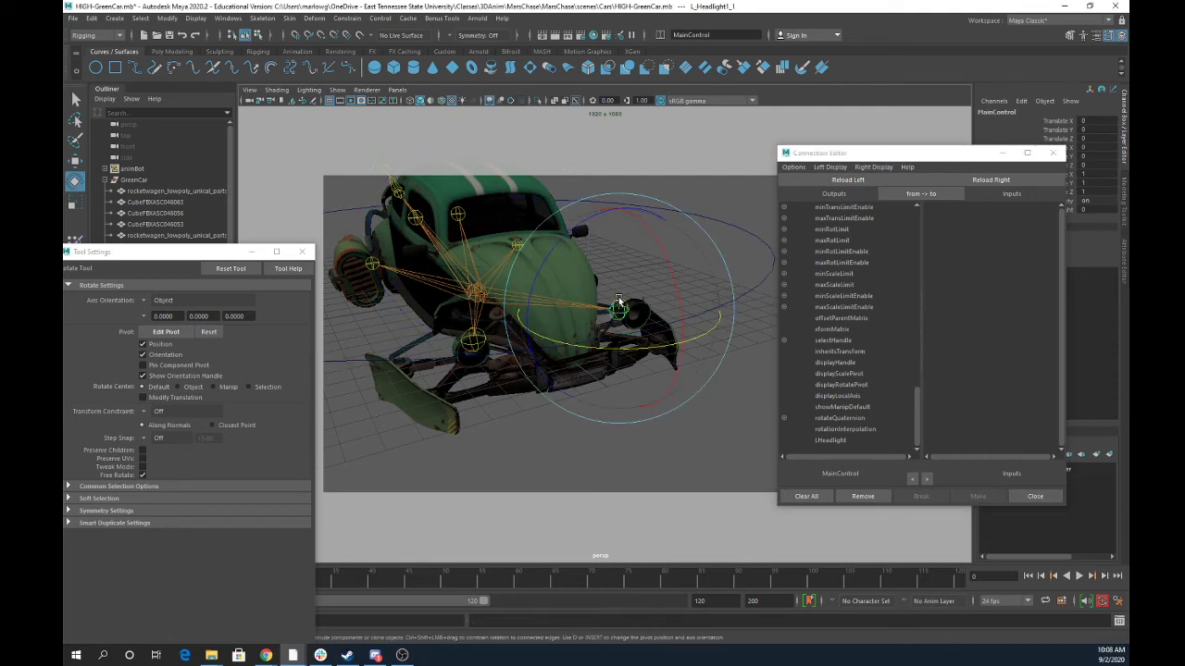
pyautogui.click(993, 181)
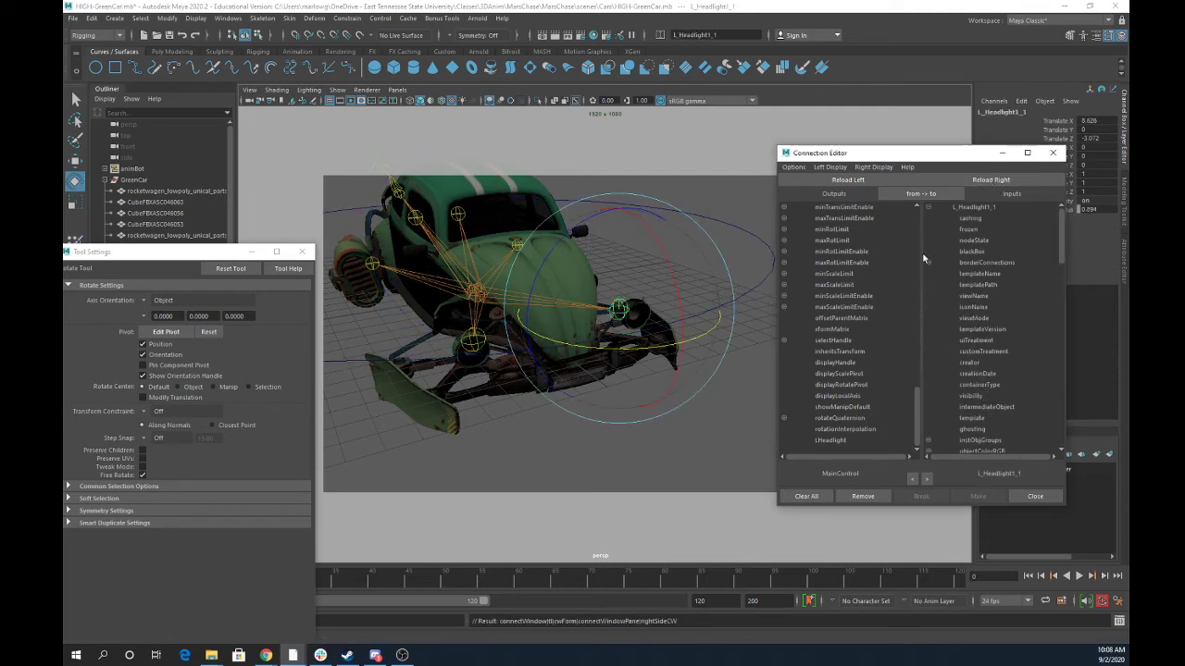
pyautogui.moveTo(668, 348); pyautogui.dragTo(695, 339)
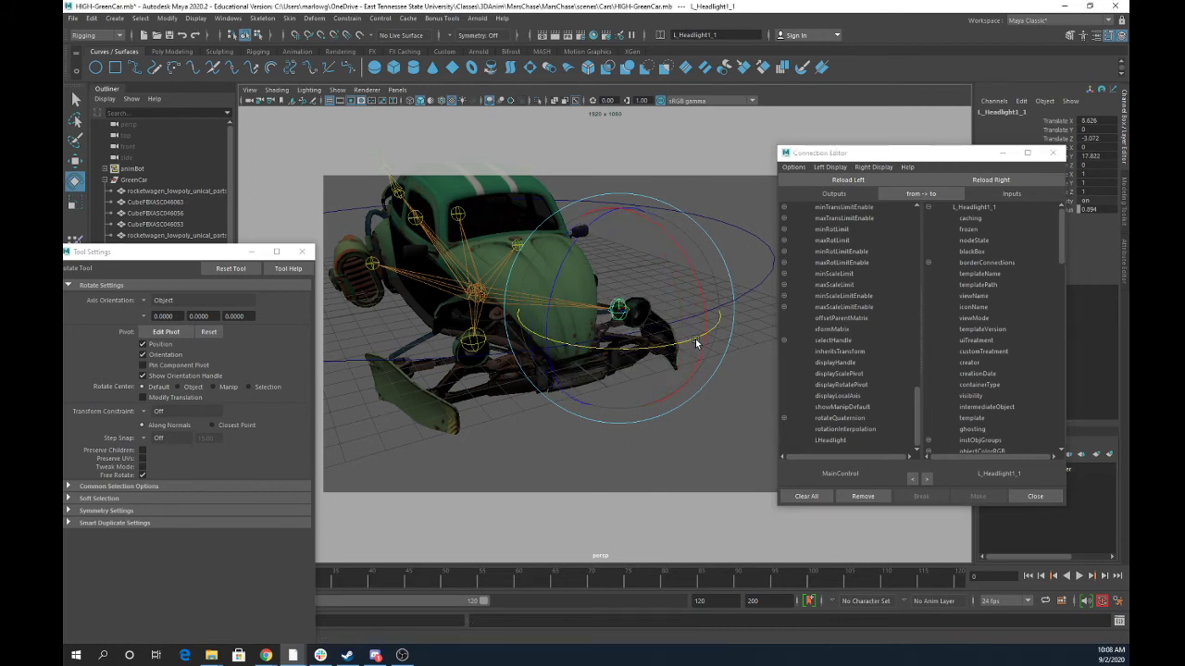
pyautogui.hotkey('ctrl', 'z')
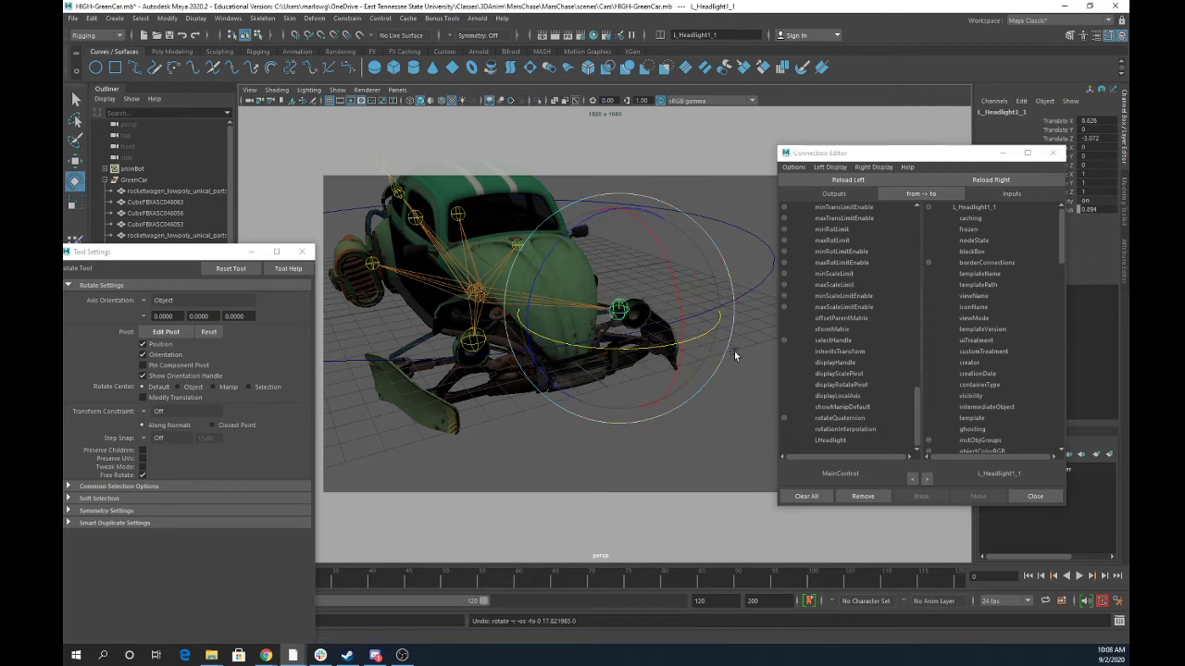
# Connect MainControl's LHeadlight attribute to rotateY of L_Headlight1_1 and close the Connection Editor
pyautogui.click(833, 440)
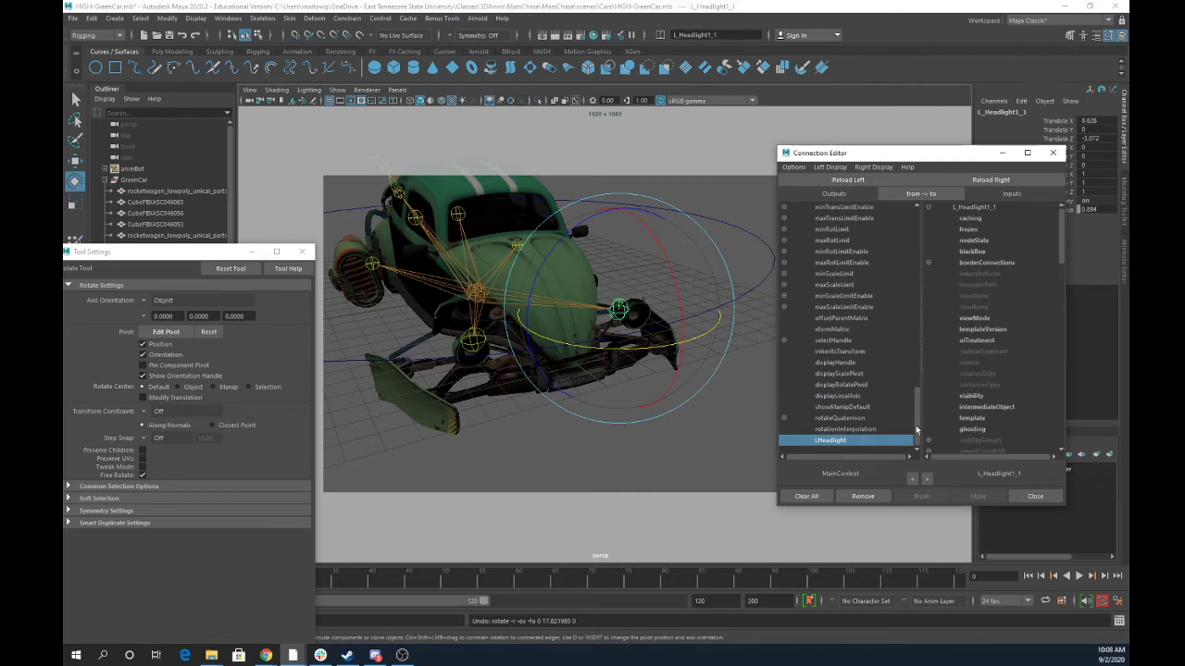
pyautogui.moveTo(1060, 253); pyautogui.dragTo(1049, 340)
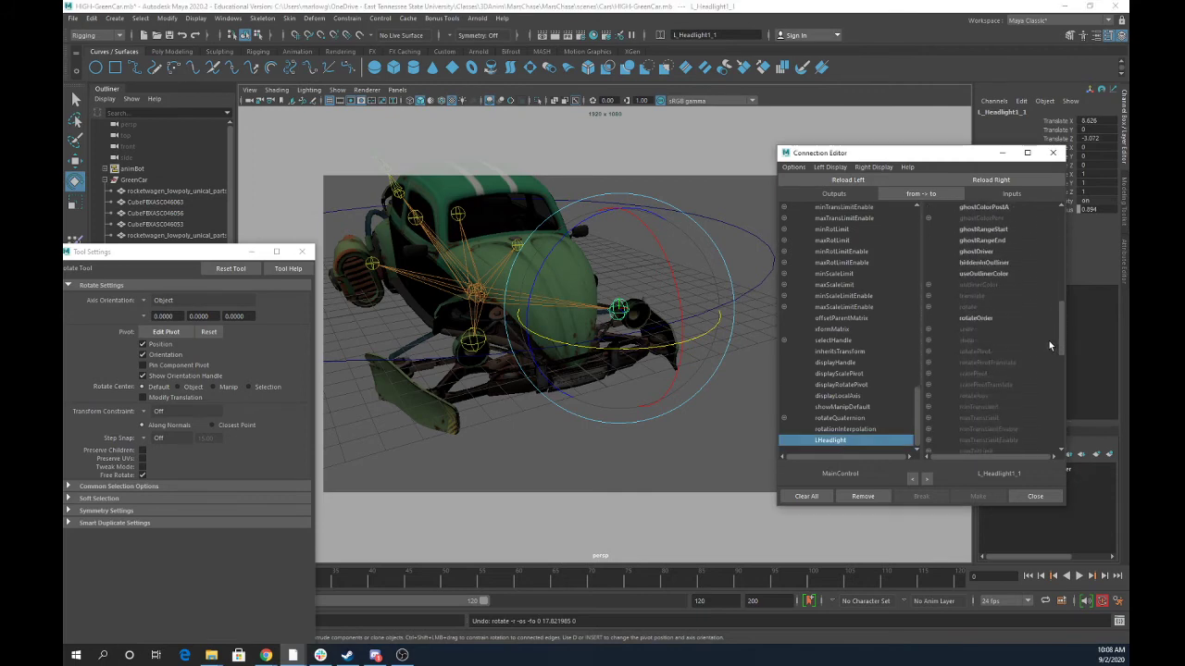
pyautogui.click(929, 307)
pyautogui.click(979, 329)
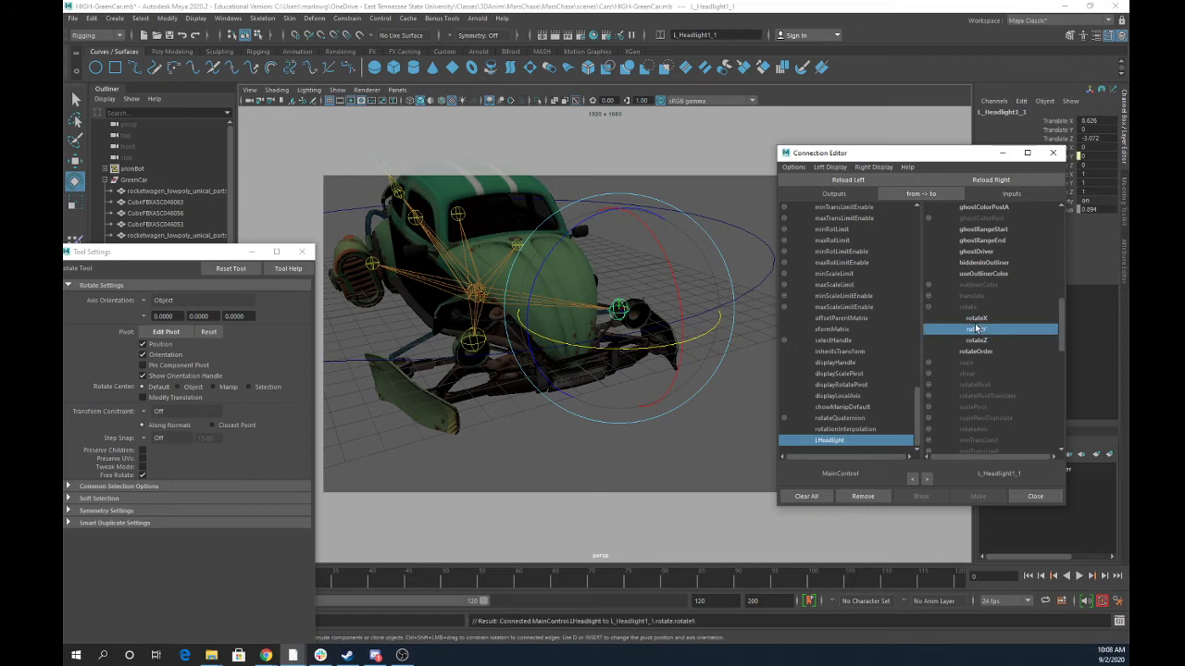
pyautogui.click(1052, 154)
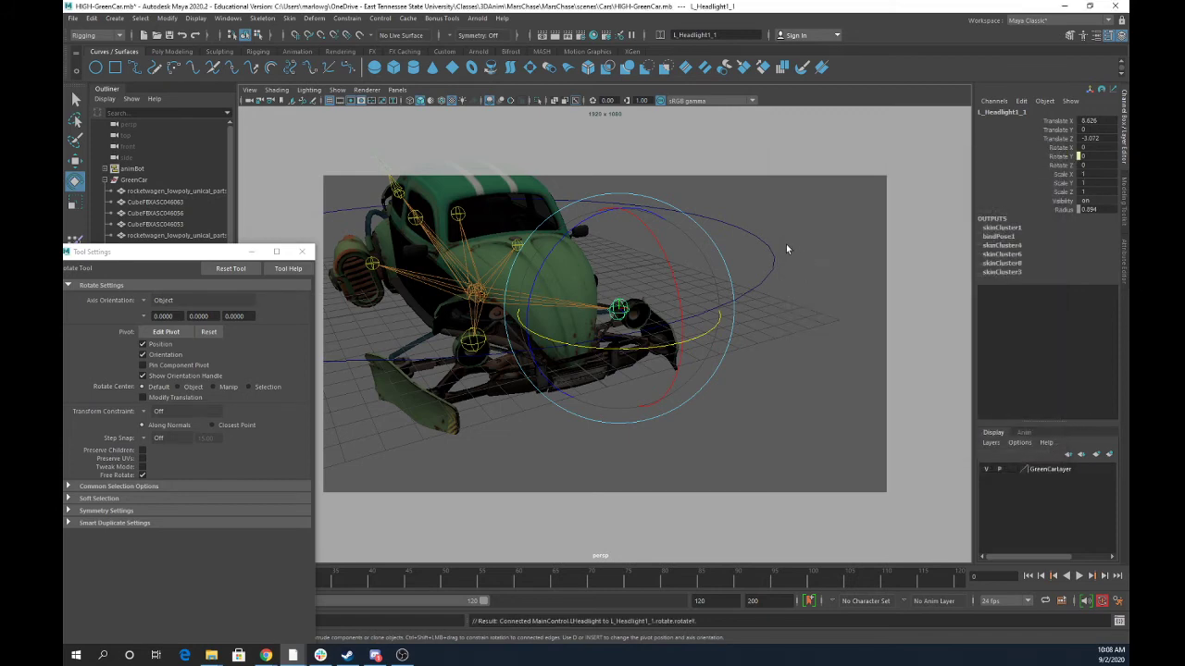
# Try varying the LHeadlight value on MainControl to test the headlight connection, and undo the change
pyautogui.click(778, 254)
pyautogui.click(1058, 211)
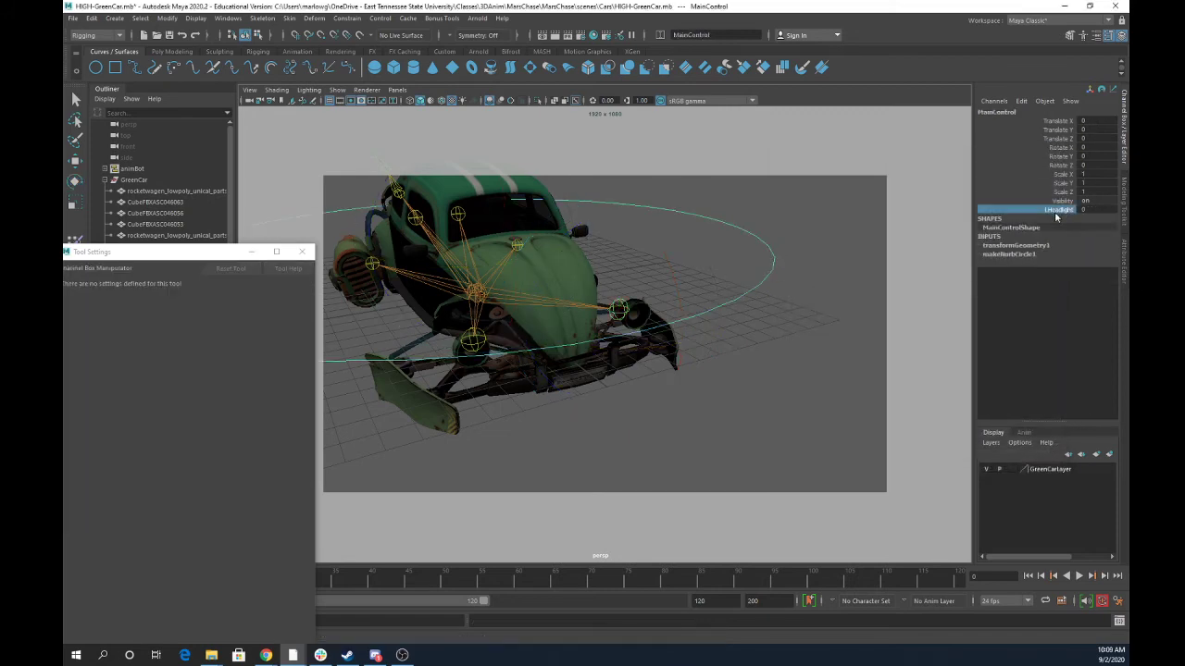
pyautogui.moveTo(780, 363); pyautogui.dragTo(757, 369, button='middle')
pyautogui.hotkey('ctrl', 'z')
pyautogui.scroll(-5, 609, 320)
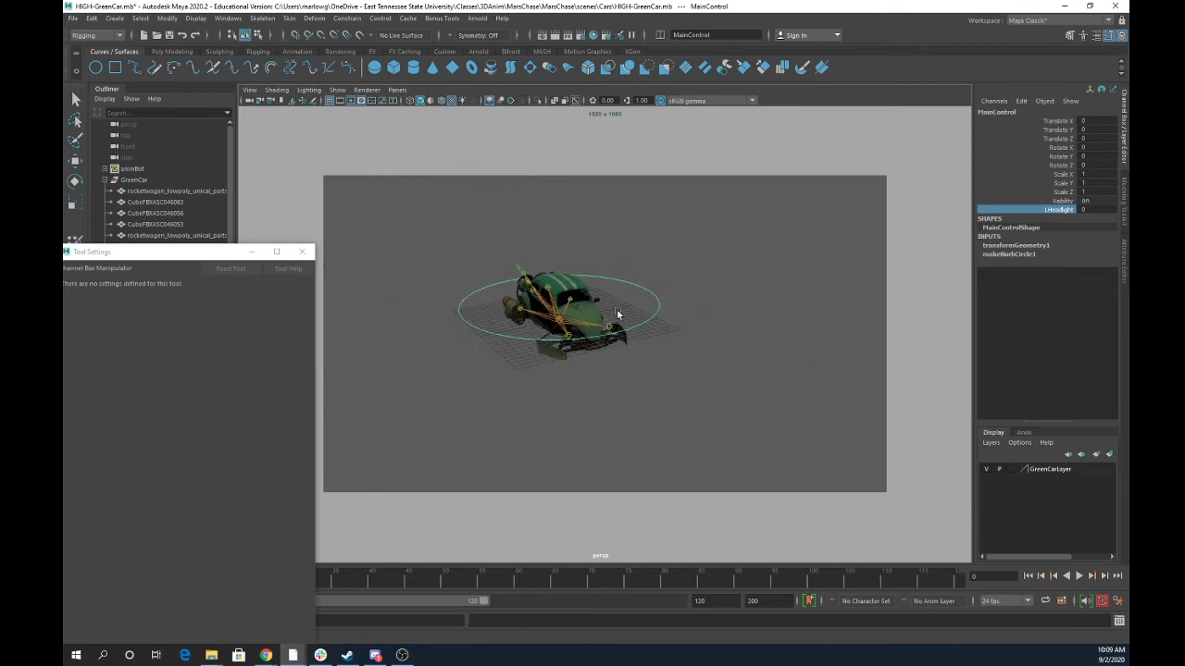
# Close the Tool Settings window and save the scene as HIGH-GreenCar.mb in a new Rigs folder inside the project's scenes folder
pyautogui.click(305, 251)
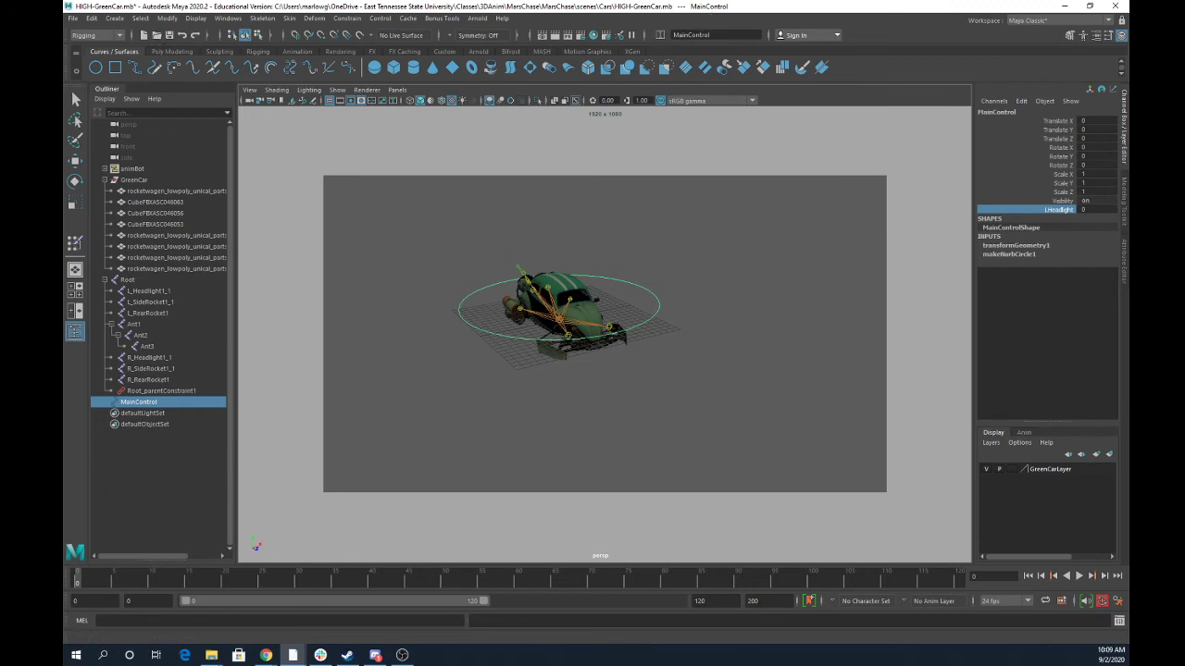
pyautogui.click(74, 19)
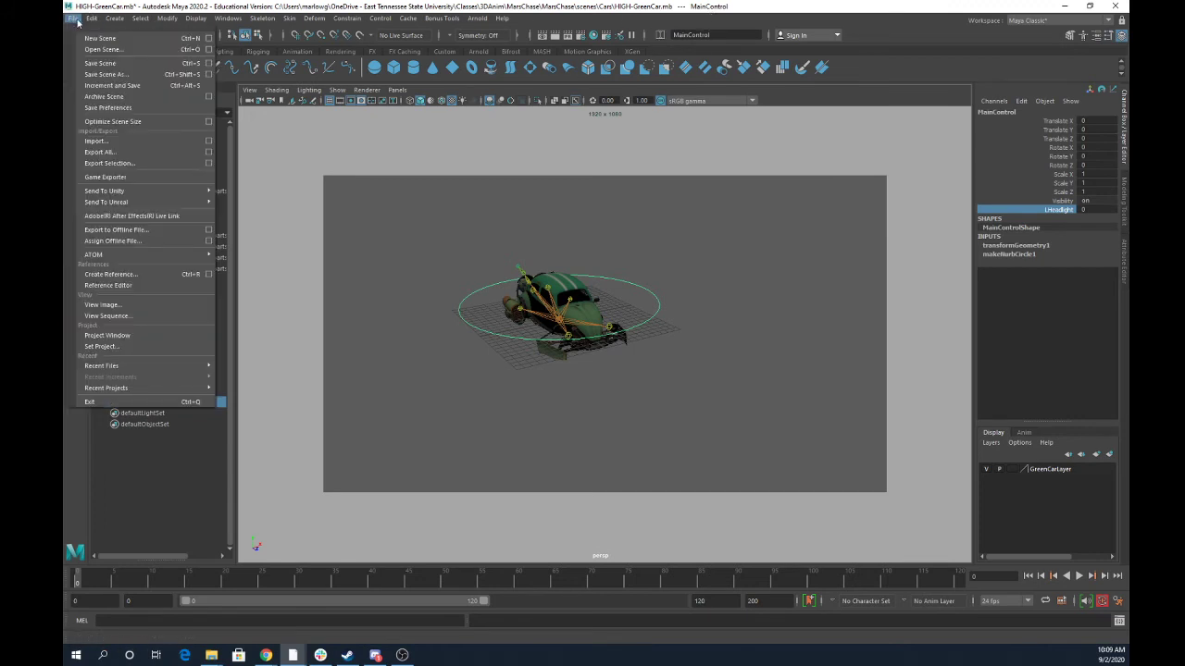
pyautogui.click(114, 75)
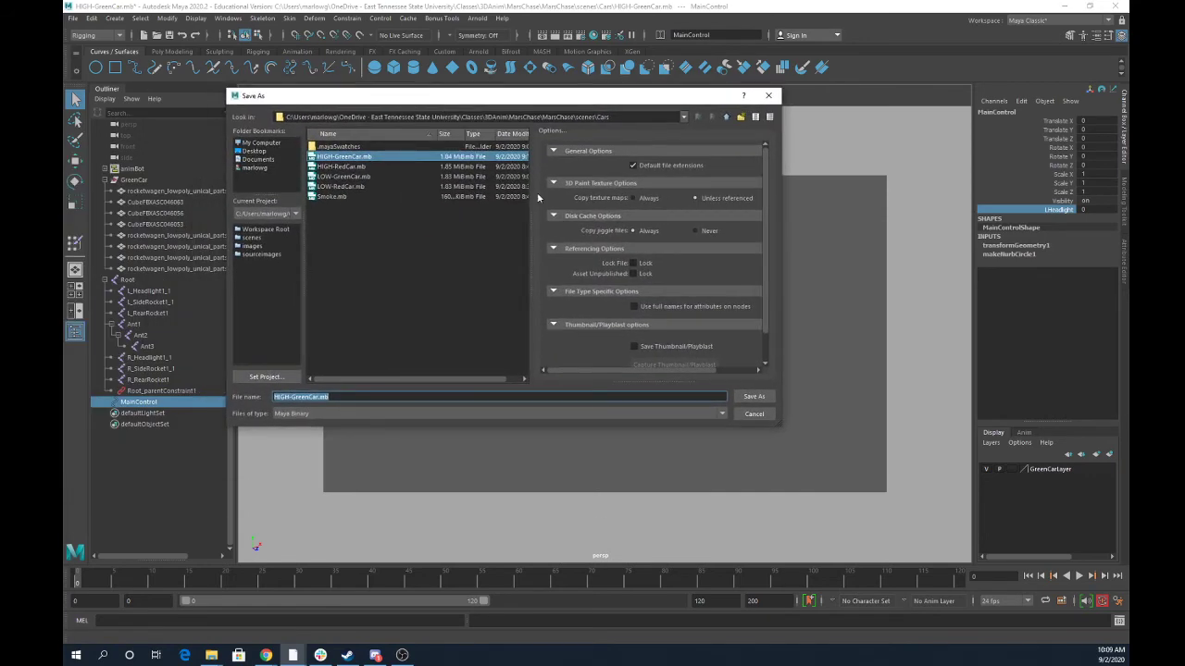
pyautogui.click(727, 117)
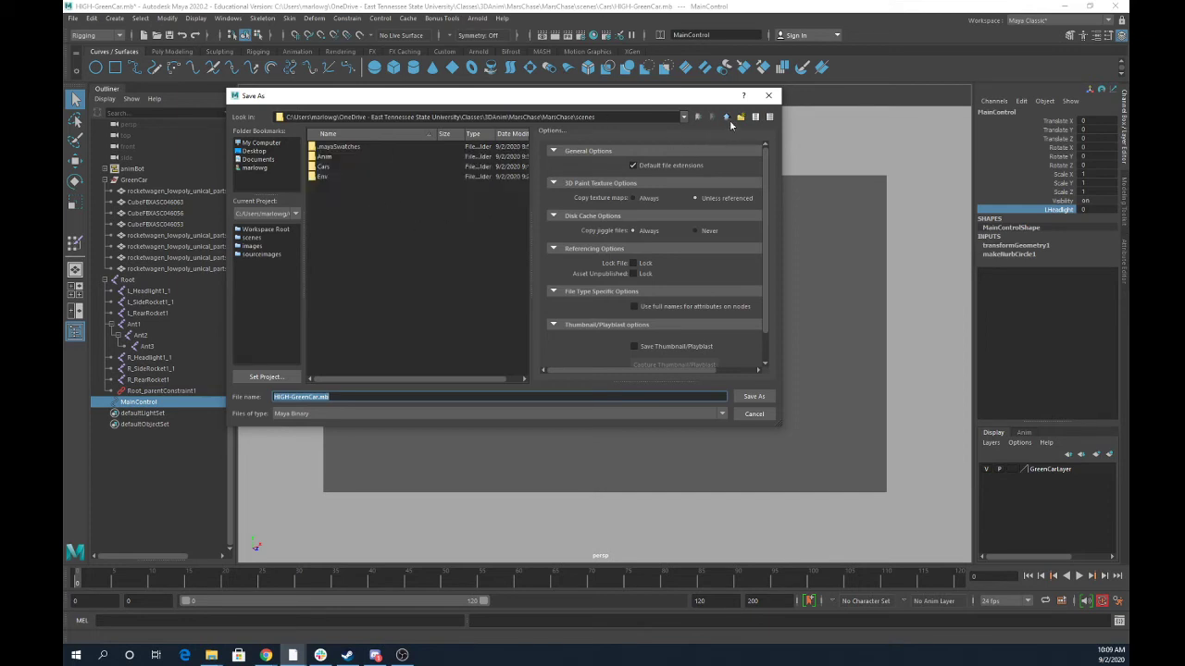
pyautogui.click(742, 118)
pyautogui.write('Rigs')
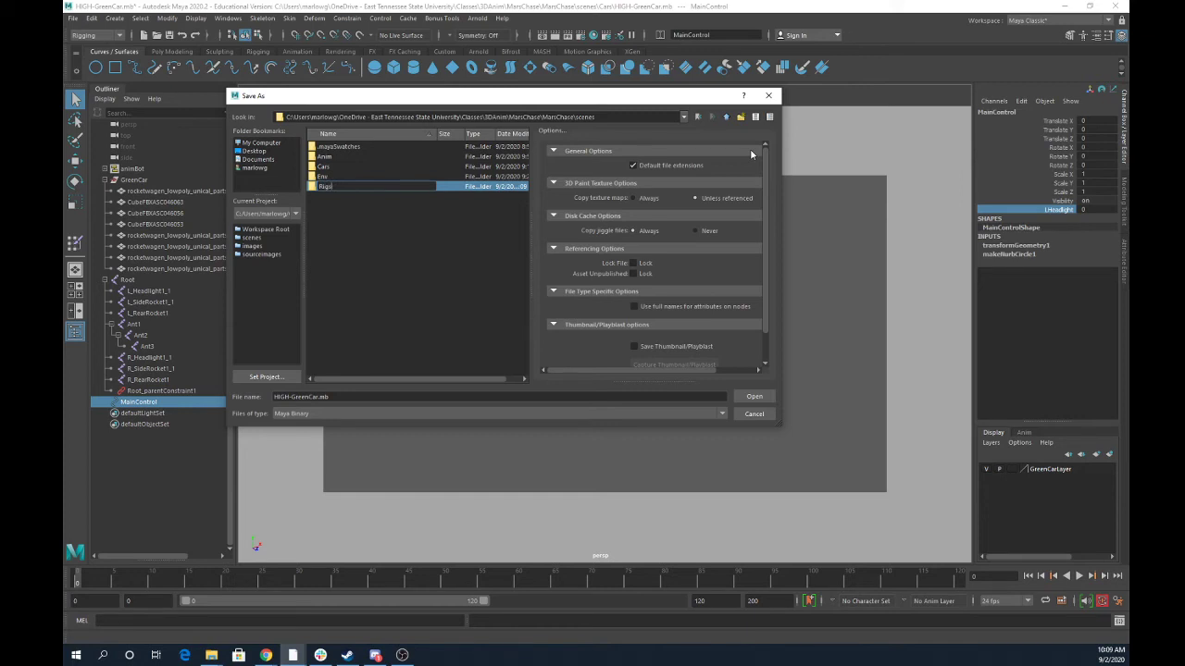
pyautogui.press('Return')
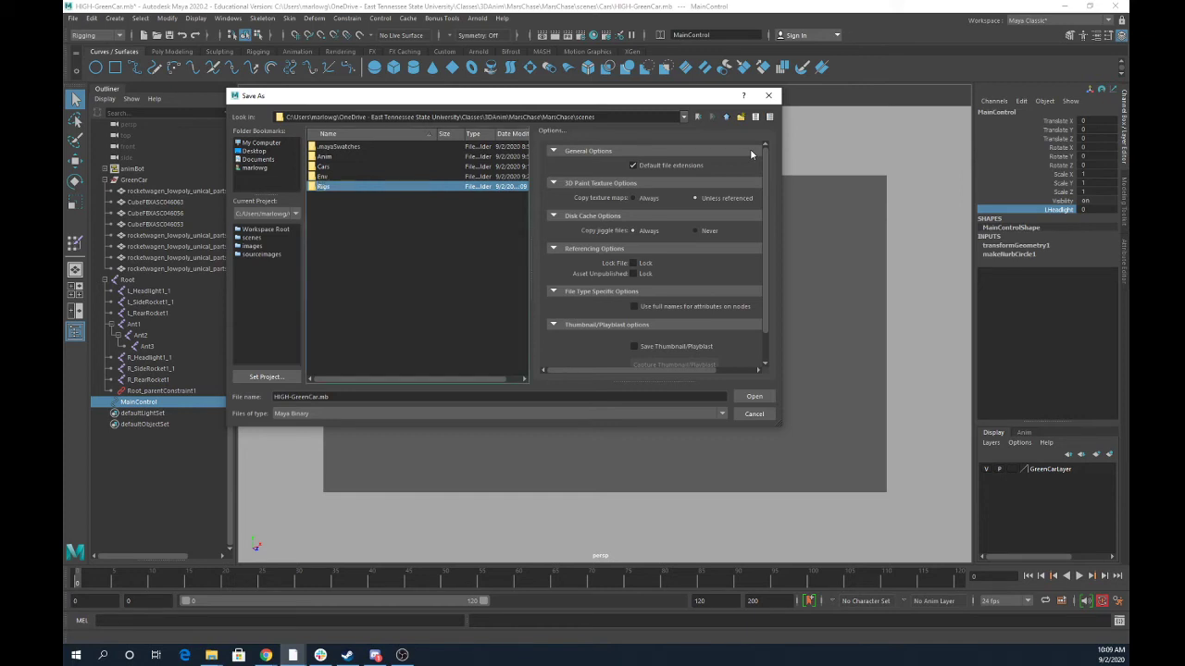
pyautogui.doubleClick(324, 186)
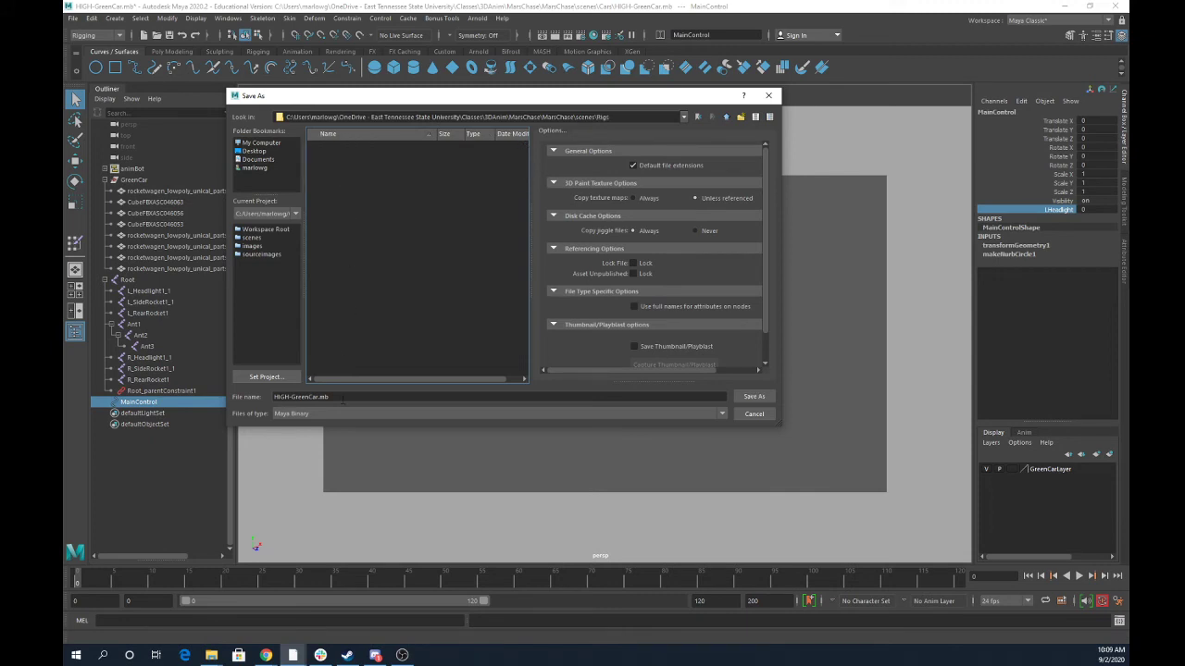
pyautogui.click(758, 400)
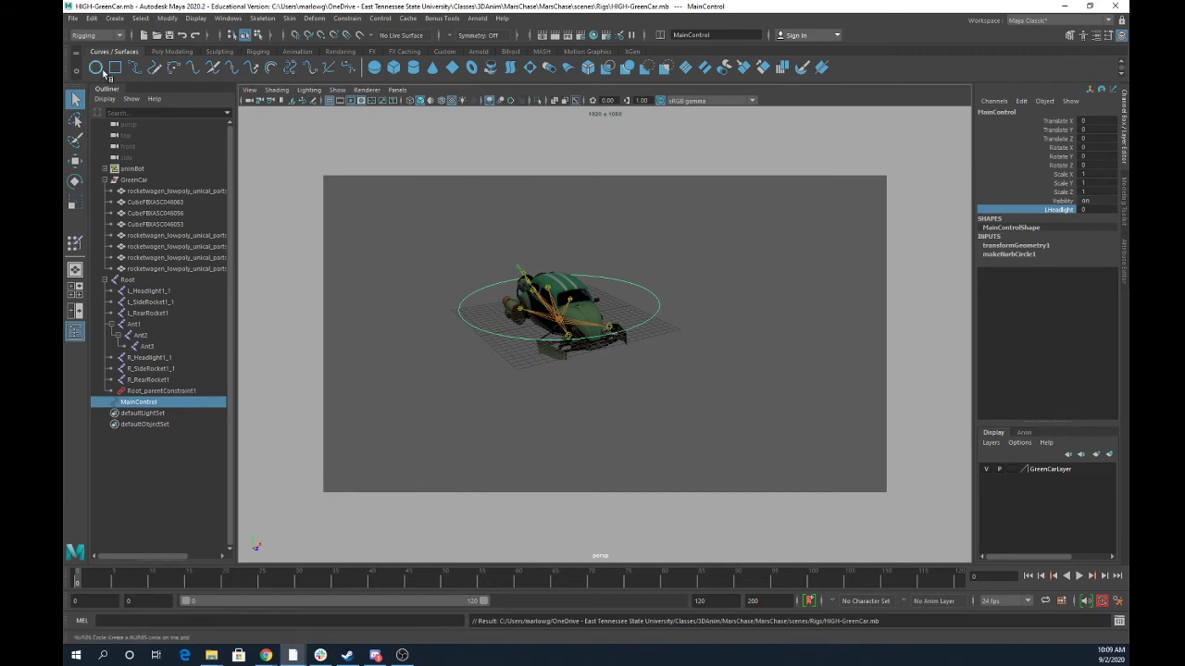
# Open the ShotThree_0003.mb scene from the project's Anim folder
pyautogui.click(72, 17)
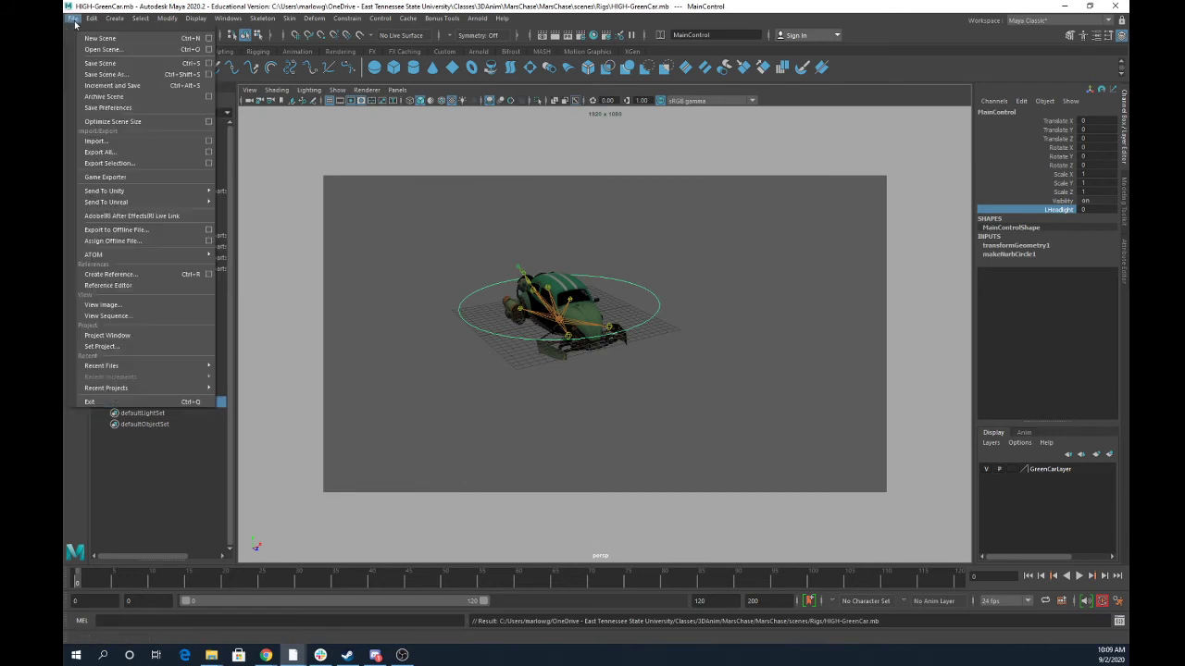
pyautogui.click(110, 51)
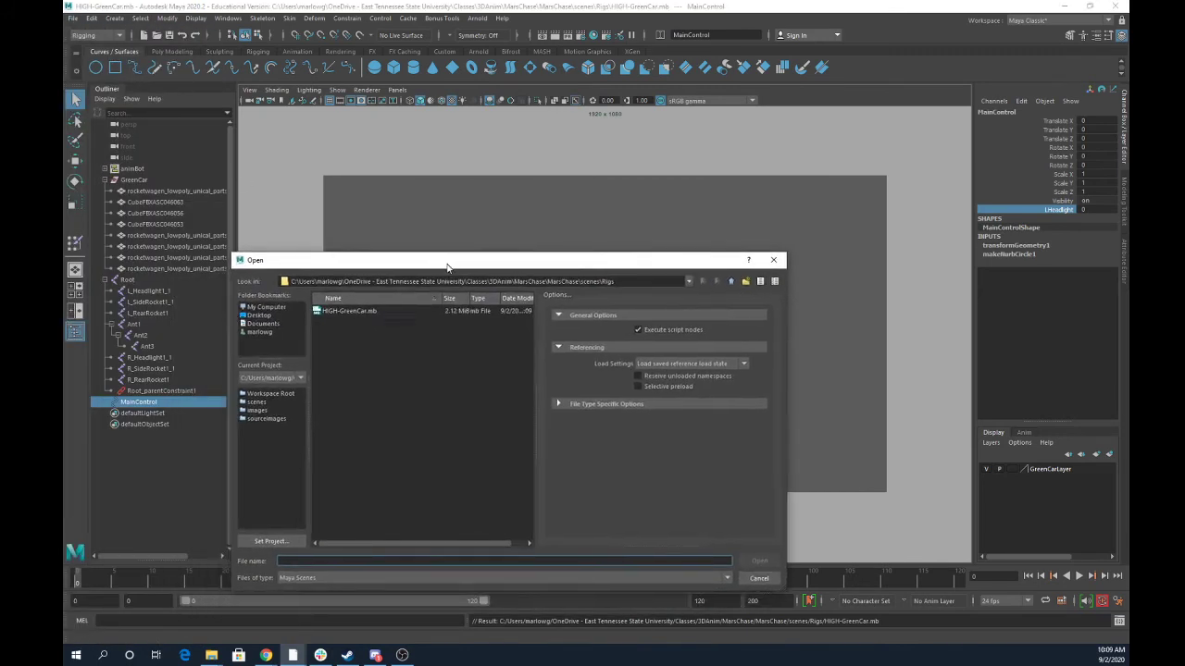
pyautogui.moveTo(449, 264); pyautogui.dragTo(484, 149)
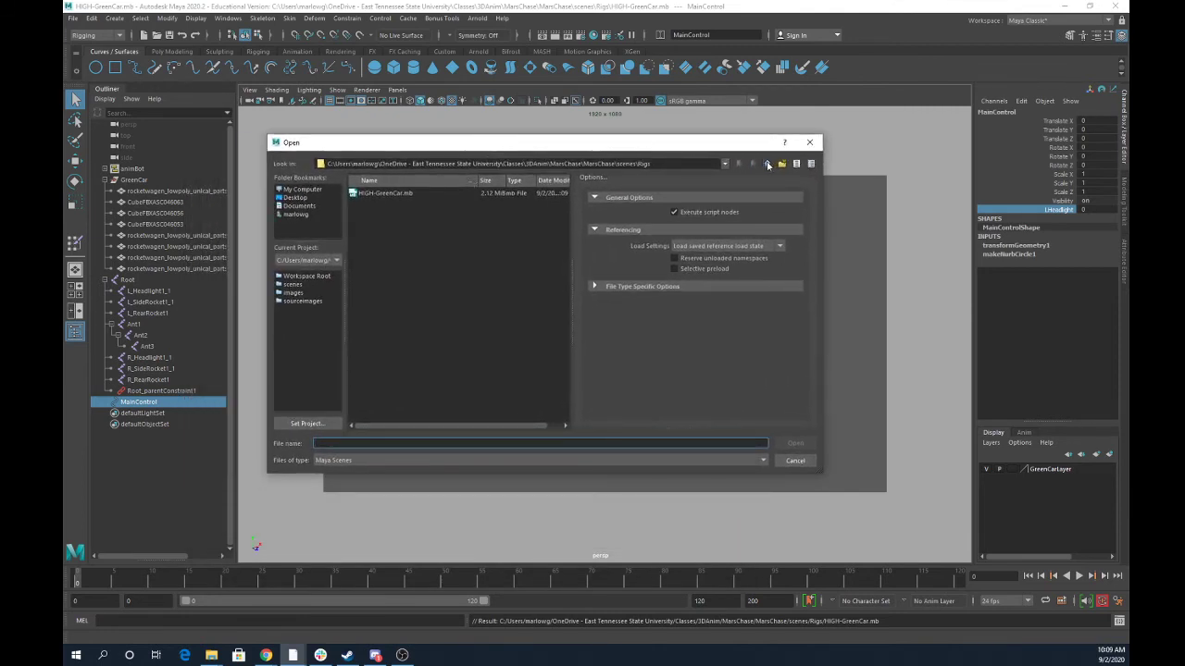
pyautogui.click(767, 164)
pyautogui.doubleClick(367, 207)
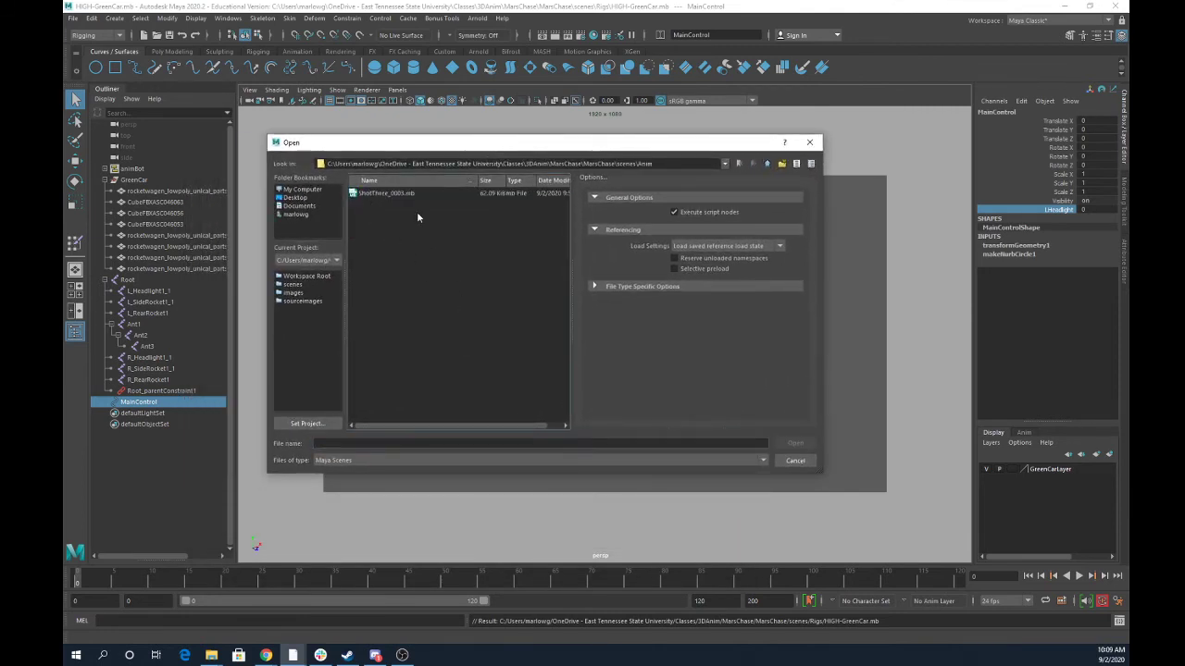
pyautogui.click(395, 195)
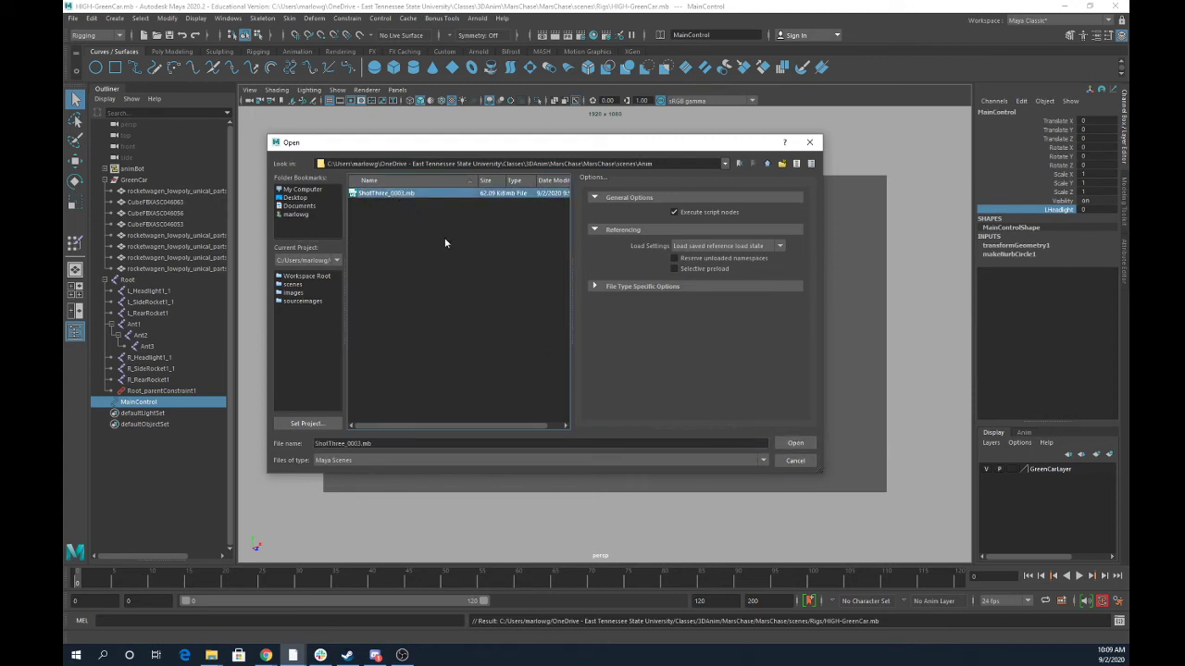
pyautogui.click(793, 444)
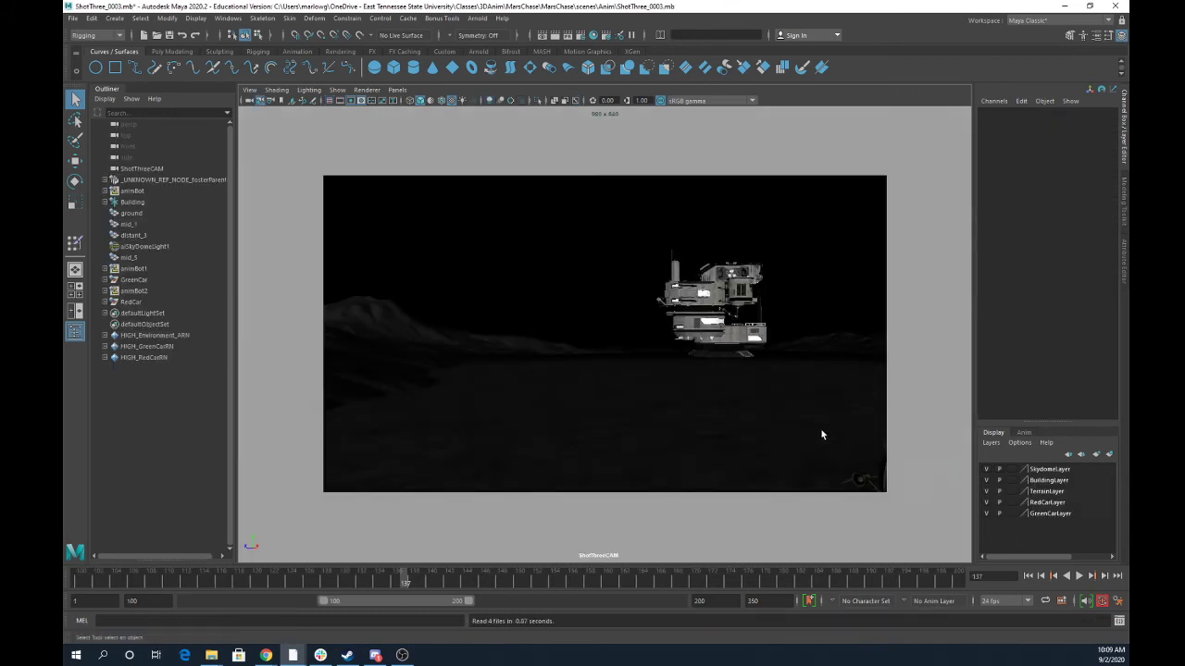
# Switch from the ShotThreeCAM view to the perspective view and examine the green car up close
pyautogui.press('space')
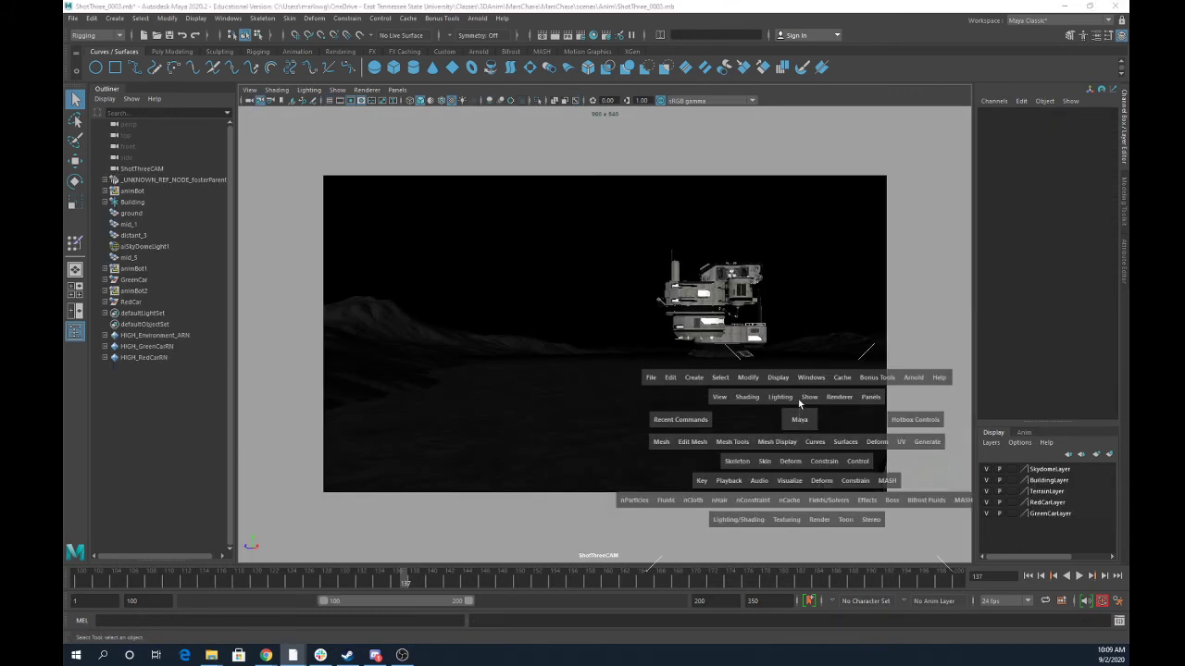
pyautogui.click(800, 425)
pyautogui.press('space')
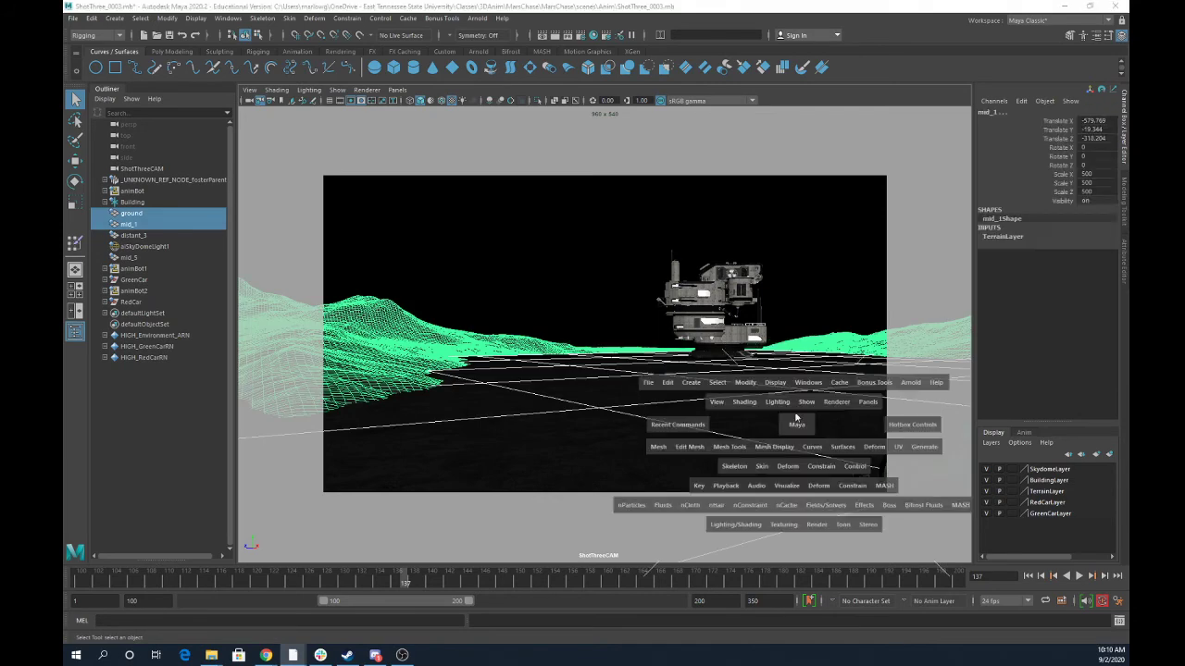
pyautogui.press('space')
pyautogui.moveTo(744, 397); pyautogui.dragTo(746, 383)
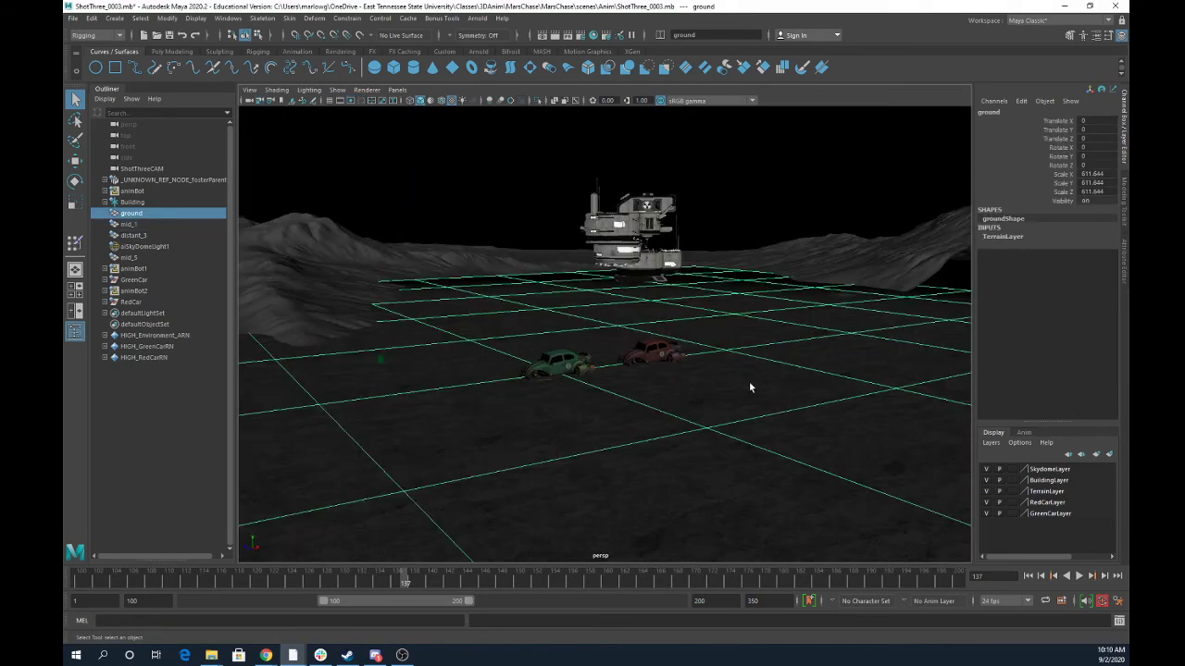
pyautogui.keyDown('alt'); pyautogui.moveTo(780, 400); pyautogui.dragTo(822, 394, button='middle'); pyautogui.keyUp('alt')
pyautogui.keyDown('alt'); pyautogui.moveTo(502, 275); pyautogui.dragTo(782, 393, button='right'); pyautogui.keyUp('alt')
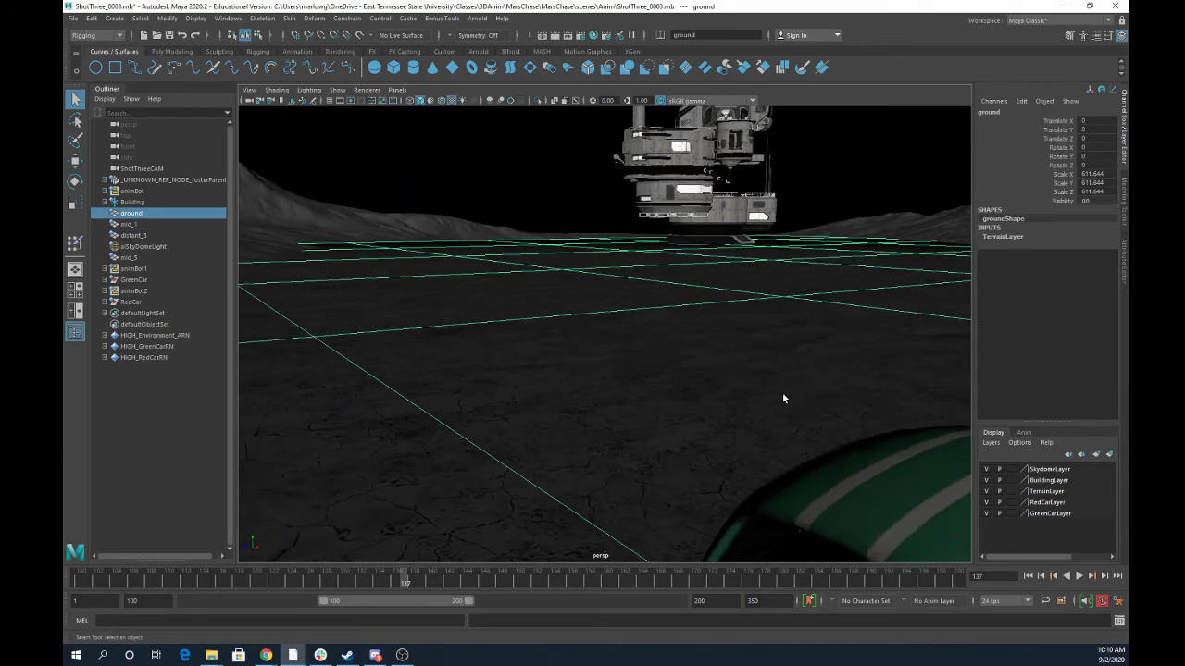
pyautogui.keyDown('alt'); pyautogui.moveTo(782, 392); pyautogui.dragTo(749, 358, button='middle'); pyautogui.keyUp('alt')
pyautogui.keyDown('alt'); pyautogui.moveTo(748, 357); pyautogui.dragTo(758, 362, button='right'); pyautogui.keyUp('alt')
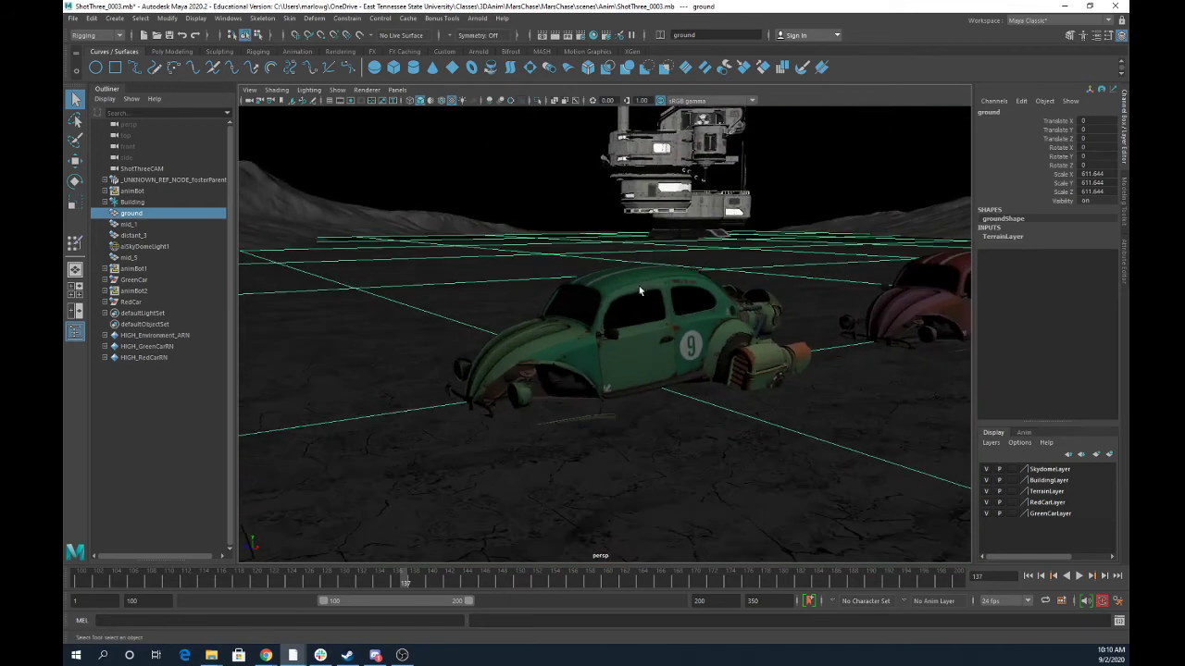
# Replace the HIGH-GreenCar.mb reference from the Cars folder with HIGH-GreenCar.mb from the scenes folder's Rigs subfolder
pyautogui.click(74, 20)
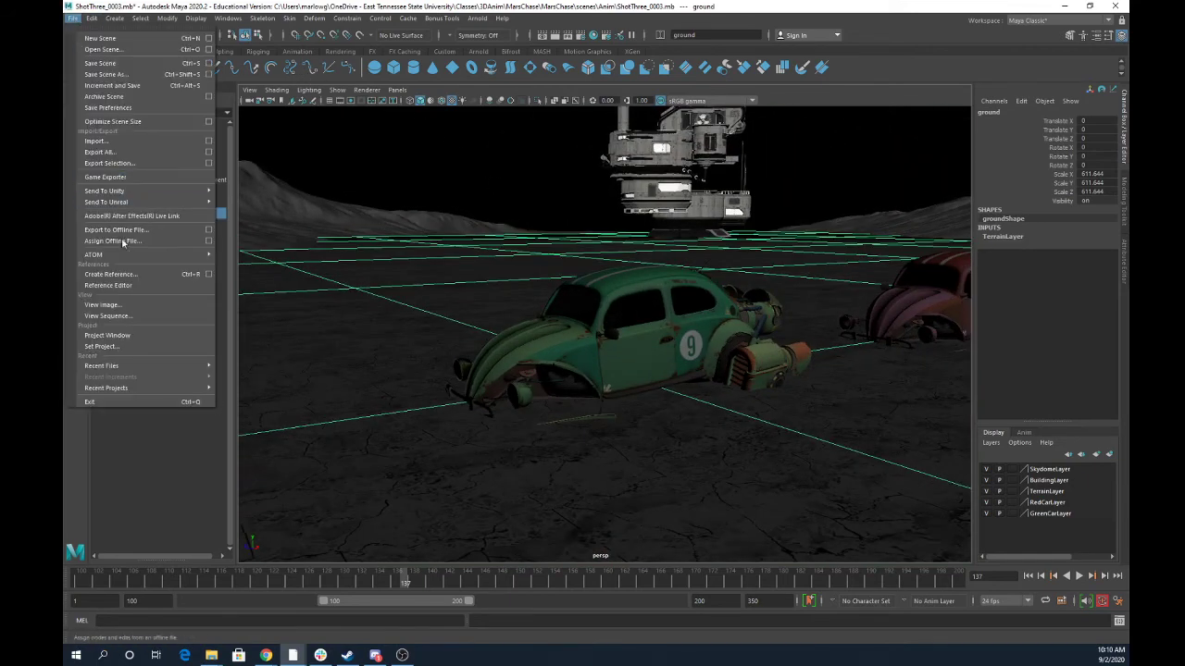
pyautogui.click(126, 286)
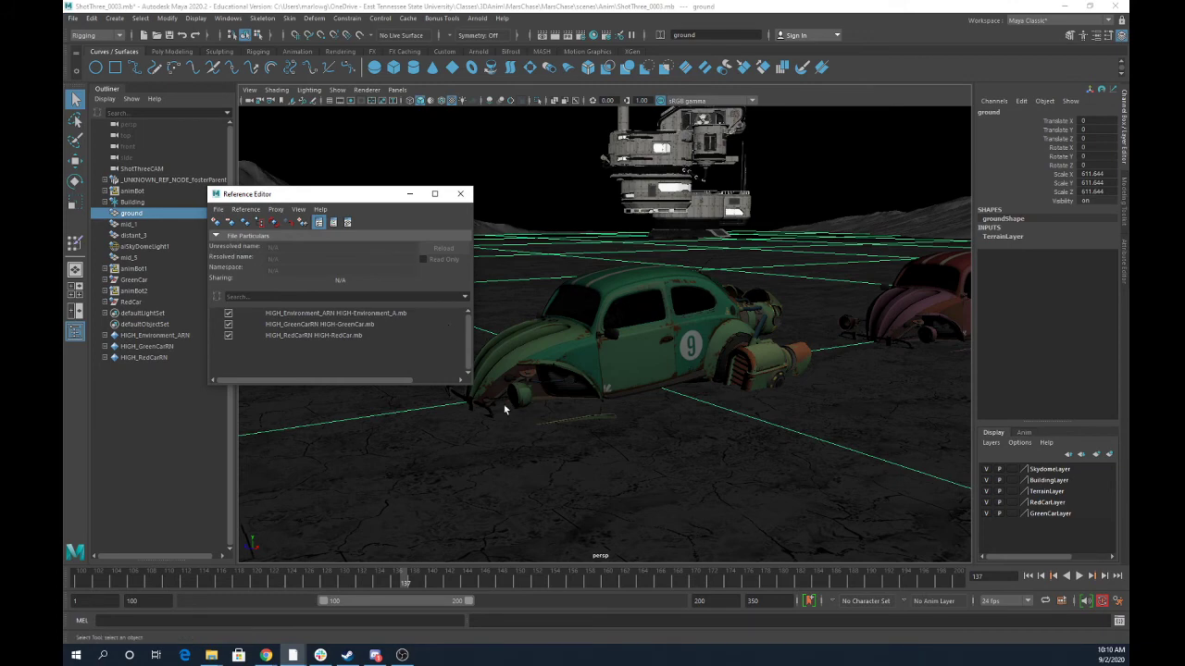
pyautogui.click(332, 325)
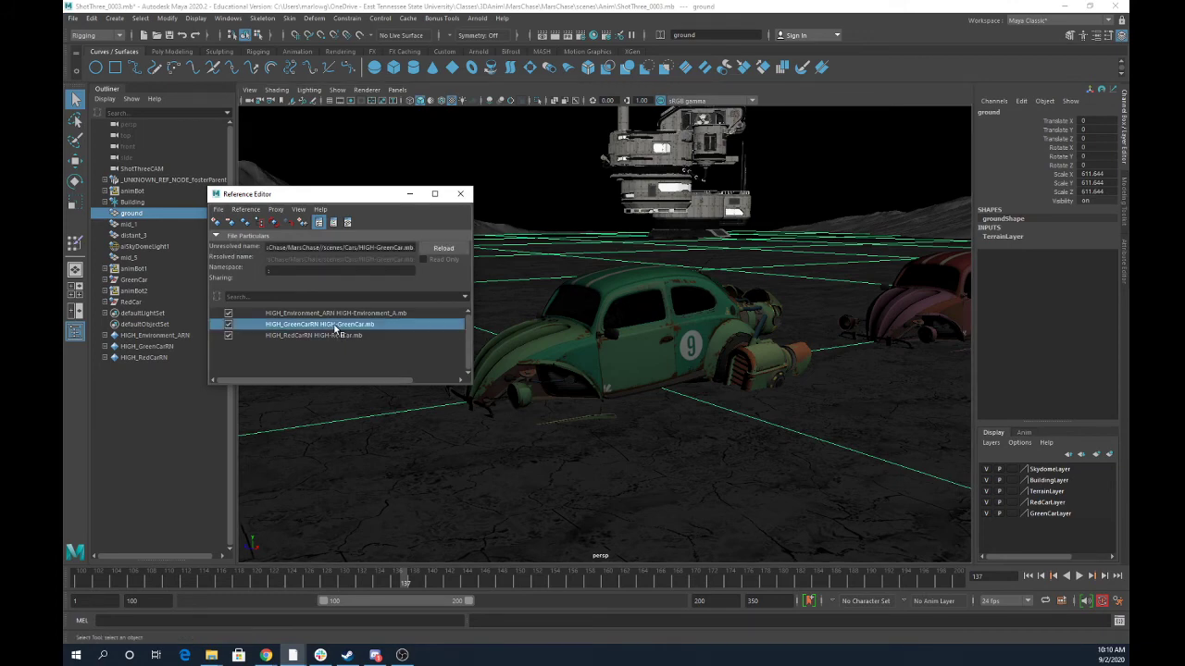
pyautogui.click(244, 210)
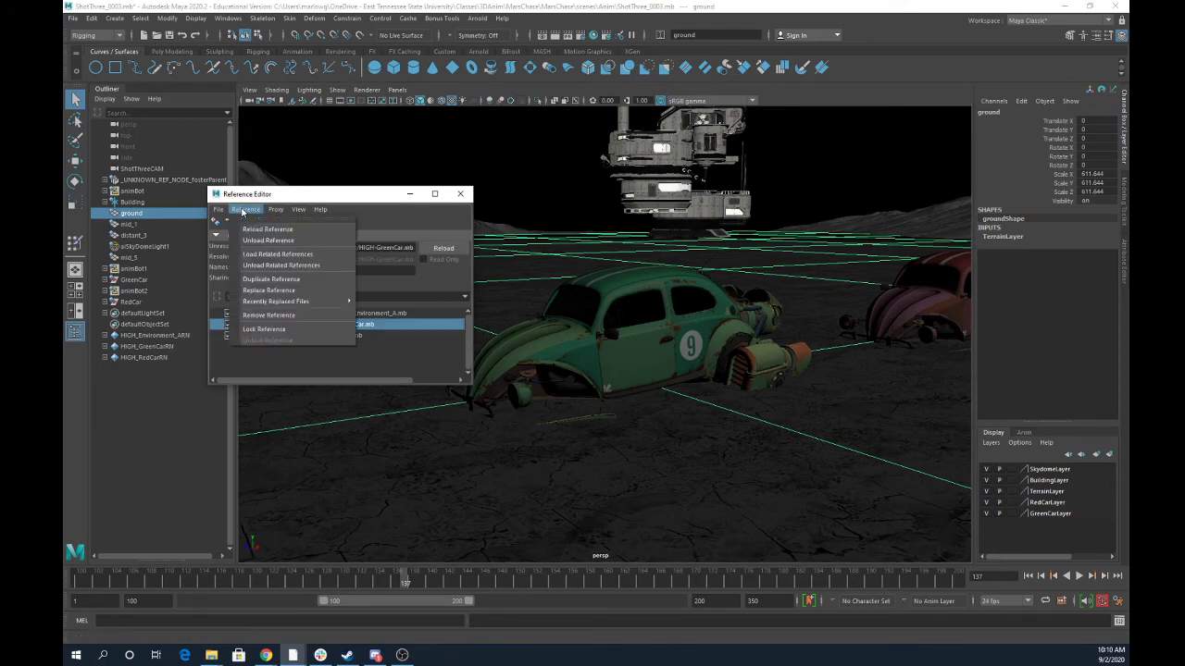
pyautogui.click(262, 293)
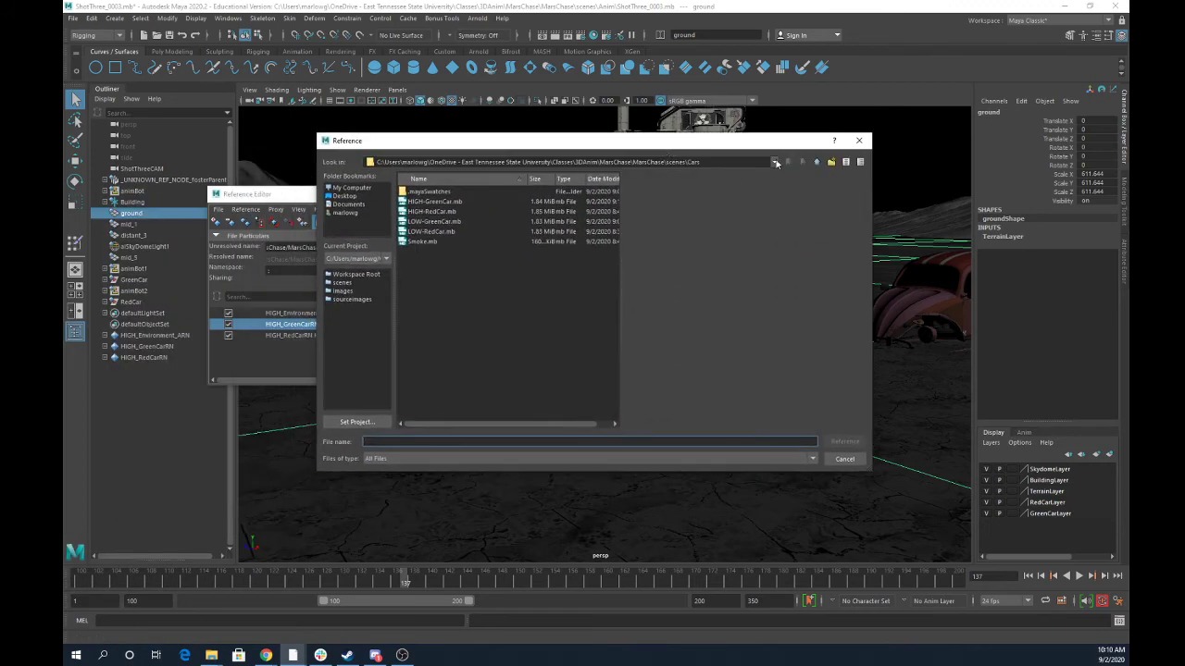
pyautogui.click(817, 163)
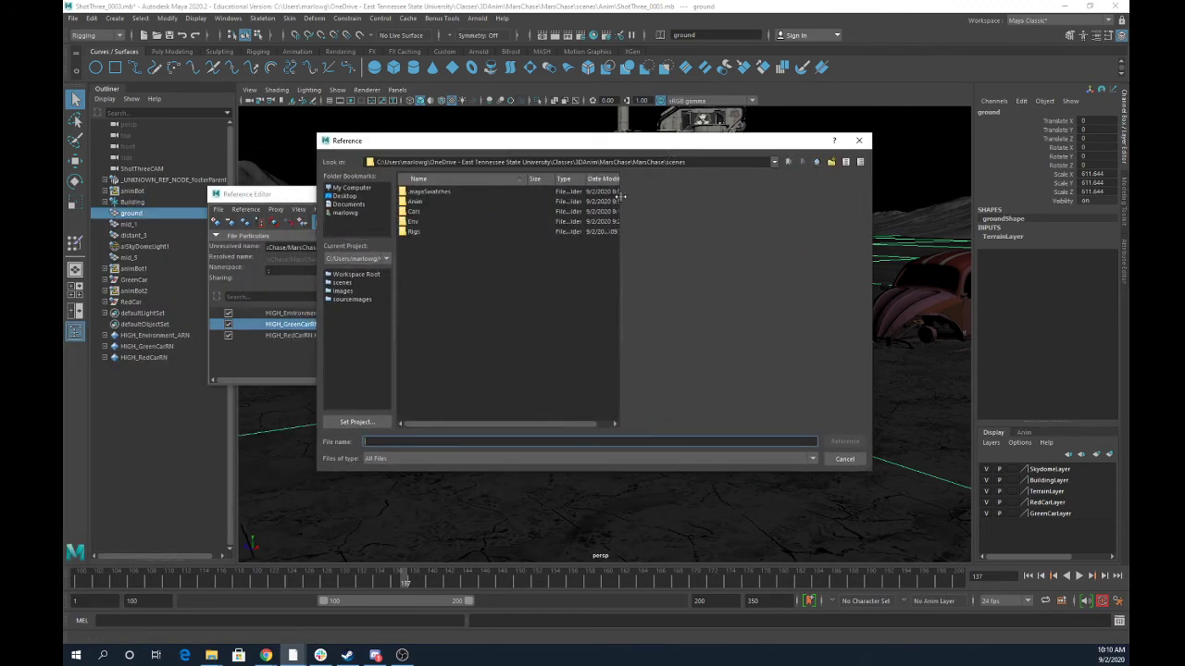
pyautogui.doubleClick(413, 233)
pyautogui.click(445, 196)
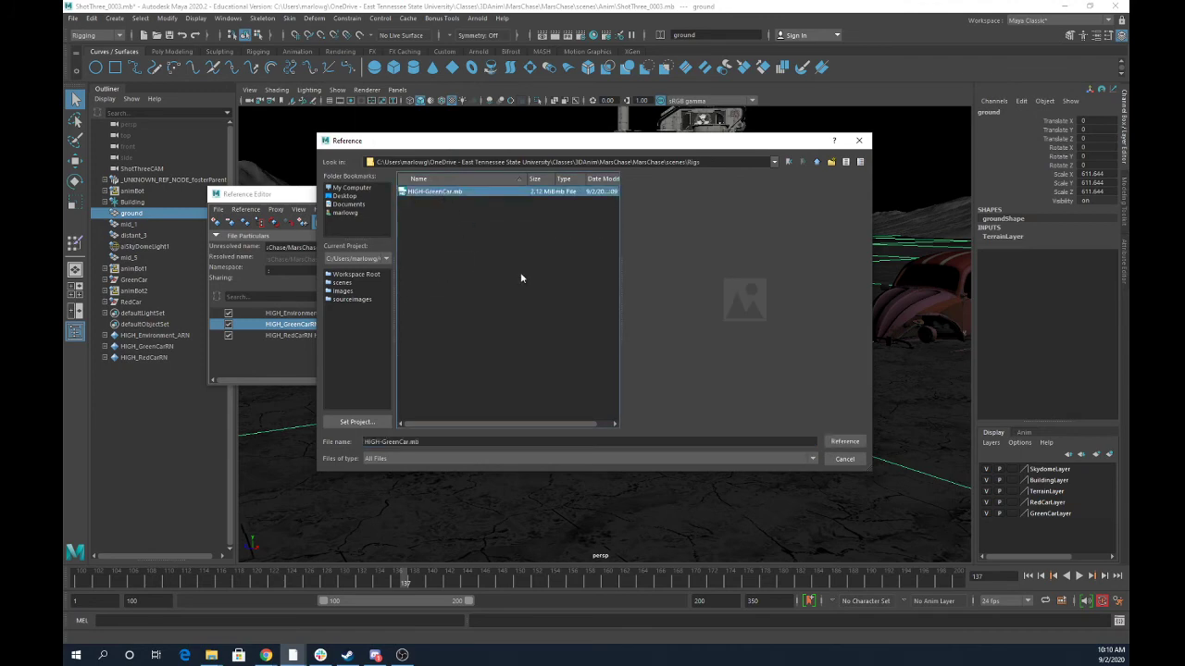
pyautogui.click(844, 441)
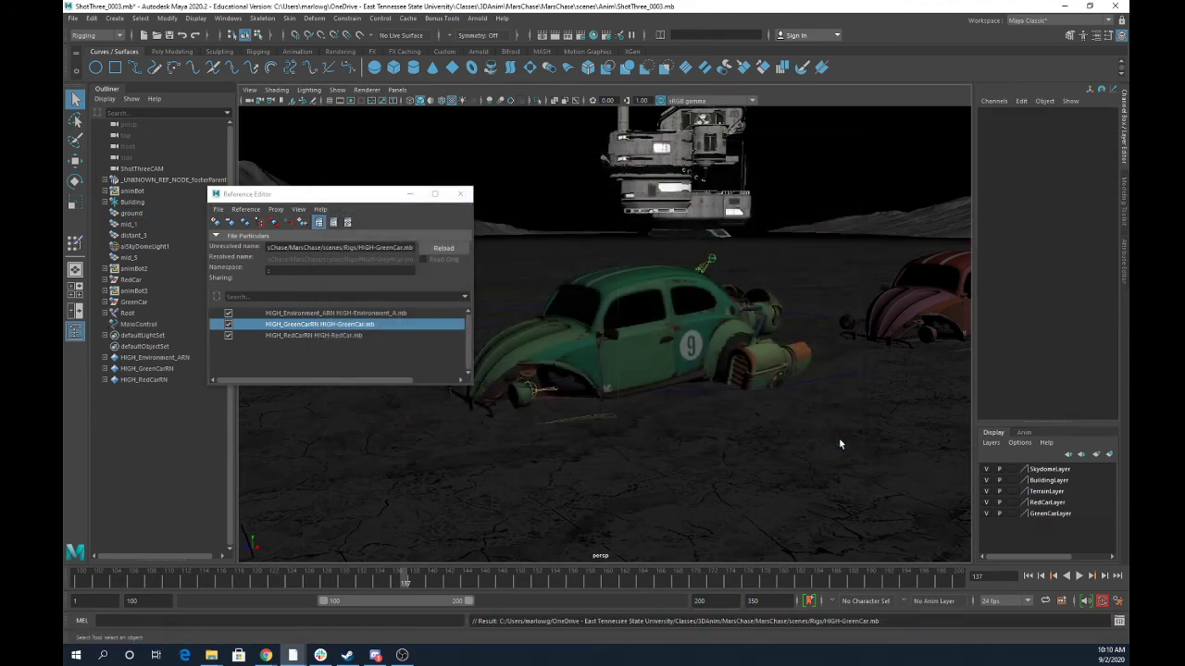
# Select the green car's MainControl circle and hide joints in the perspective view, putting the Reference Editor out of the way
pyautogui.click(818, 379)
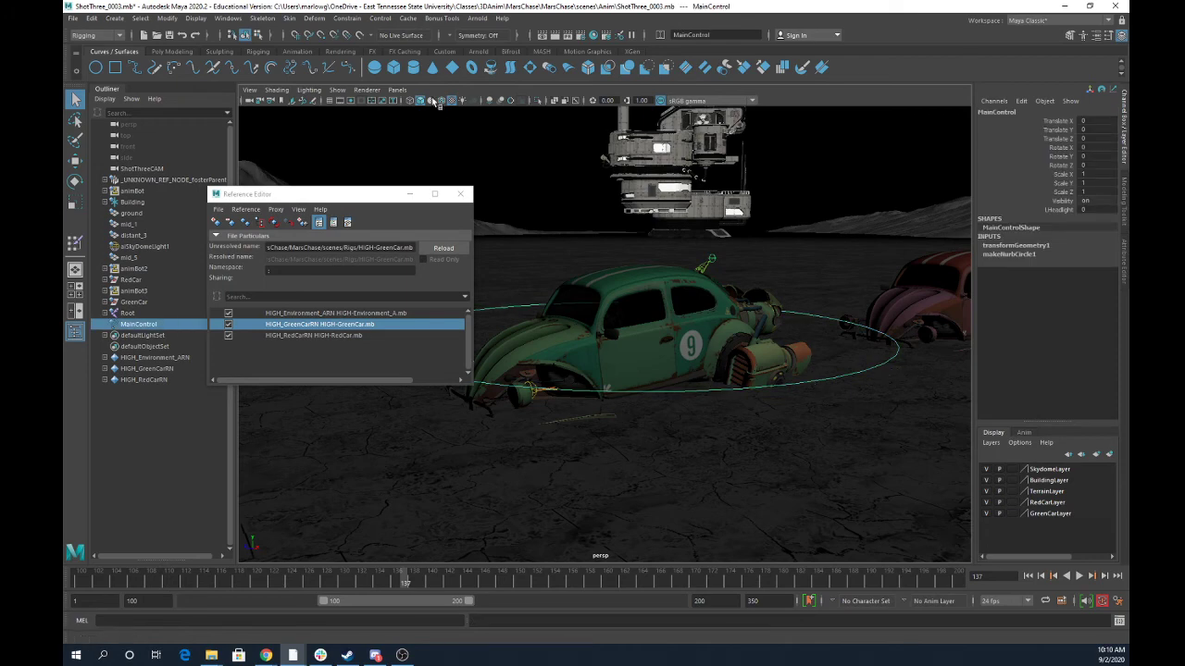
pyautogui.click(339, 91)
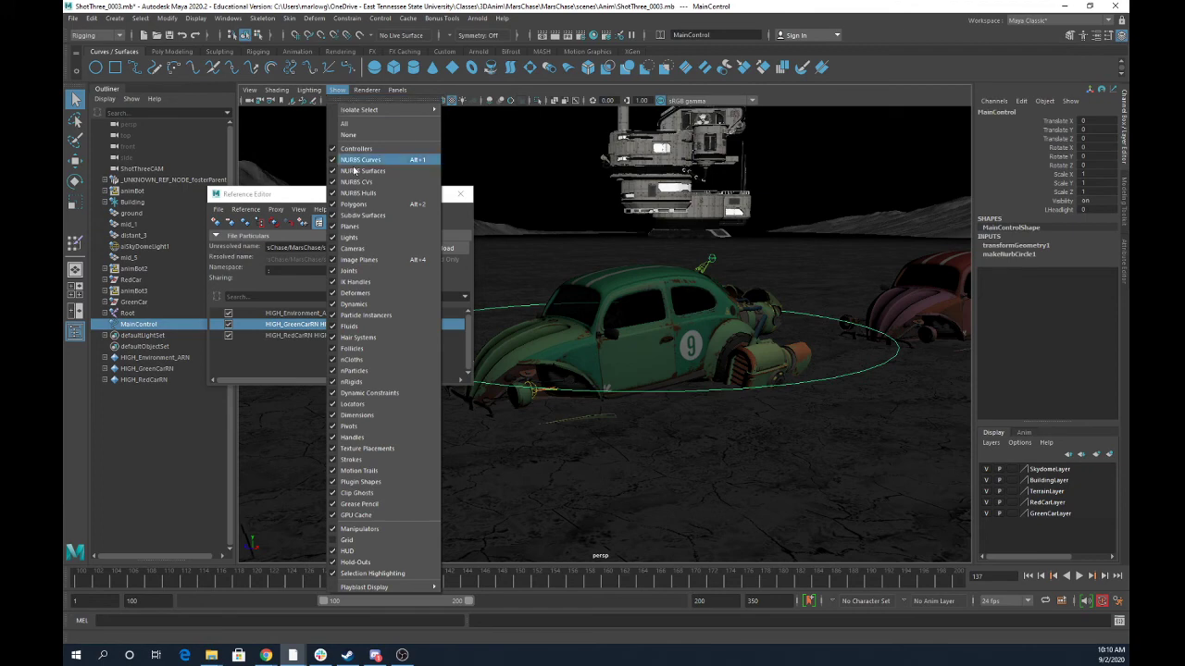
pyautogui.click(361, 272)
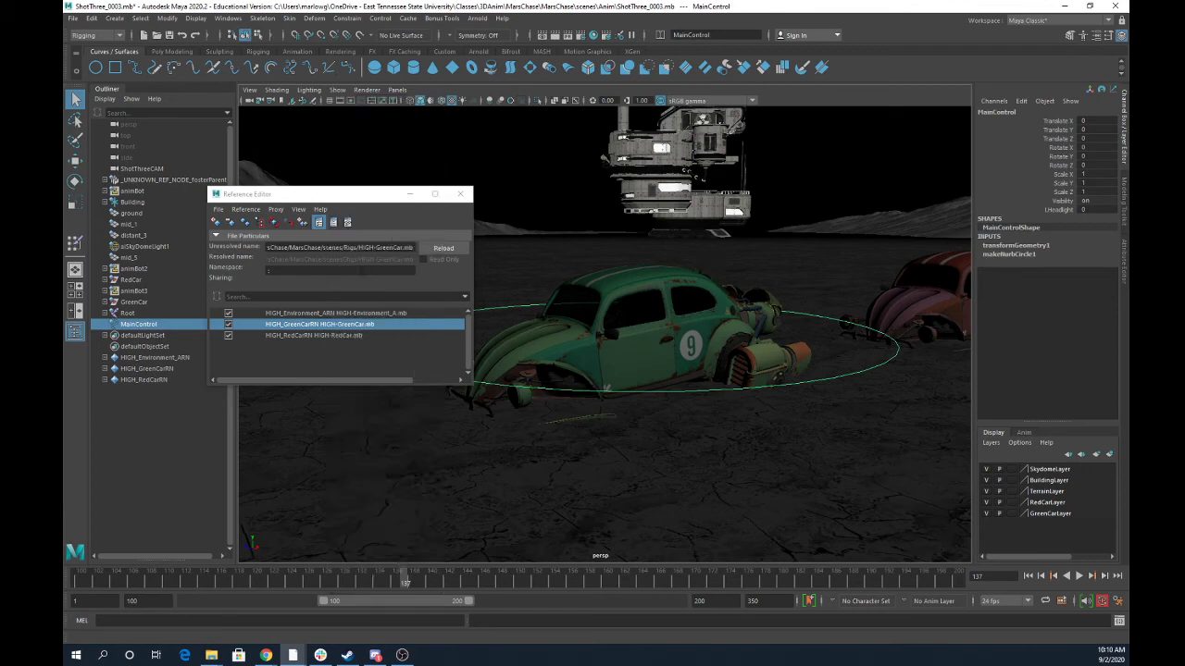
pyautogui.click(410, 195)
# Examine the green car and its MainControl against the scene with the Move tool active, and reopen the Reference Editor
pyautogui.scroll(-5, 563, 333)
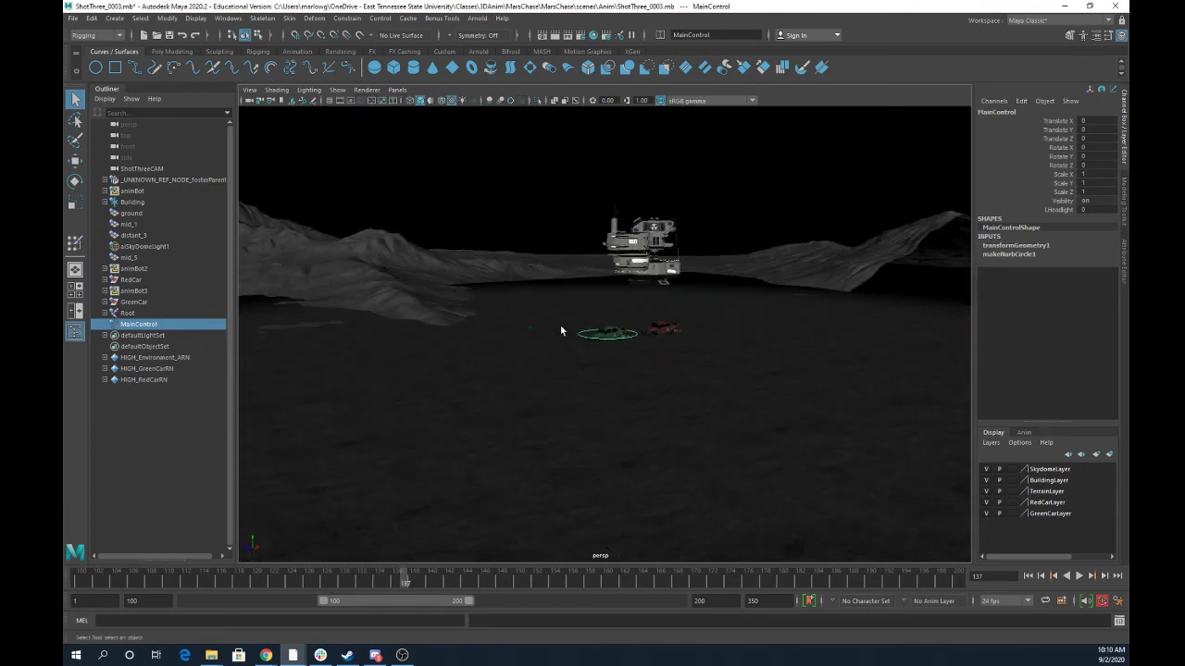
pyautogui.scroll(3, 595, 346)
pyautogui.keyDown('alt'); pyautogui.moveTo(623, 363); pyautogui.dragTo(619, 386); pyautogui.keyUp('alt')
pyautogui.keyDown('alt'); pyautogui.moveTo(619, 385); pyautogui.dragTo(669, 330, button='middle'); pyautogui.keyUp('alt')
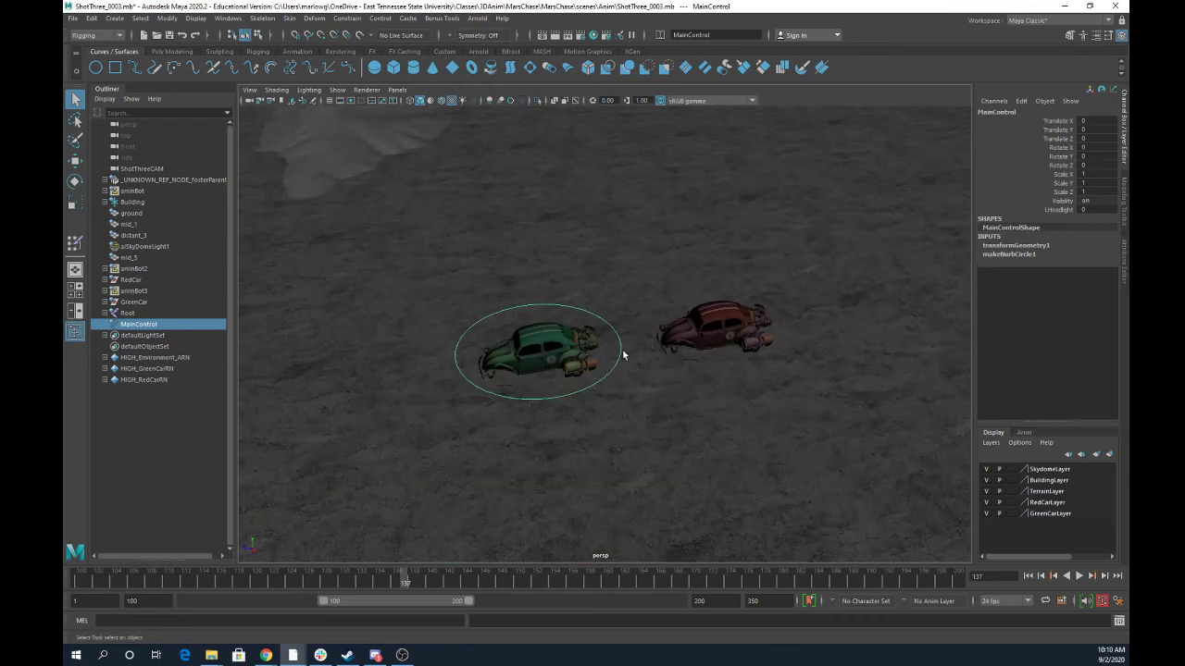
pyautogui.press('w')
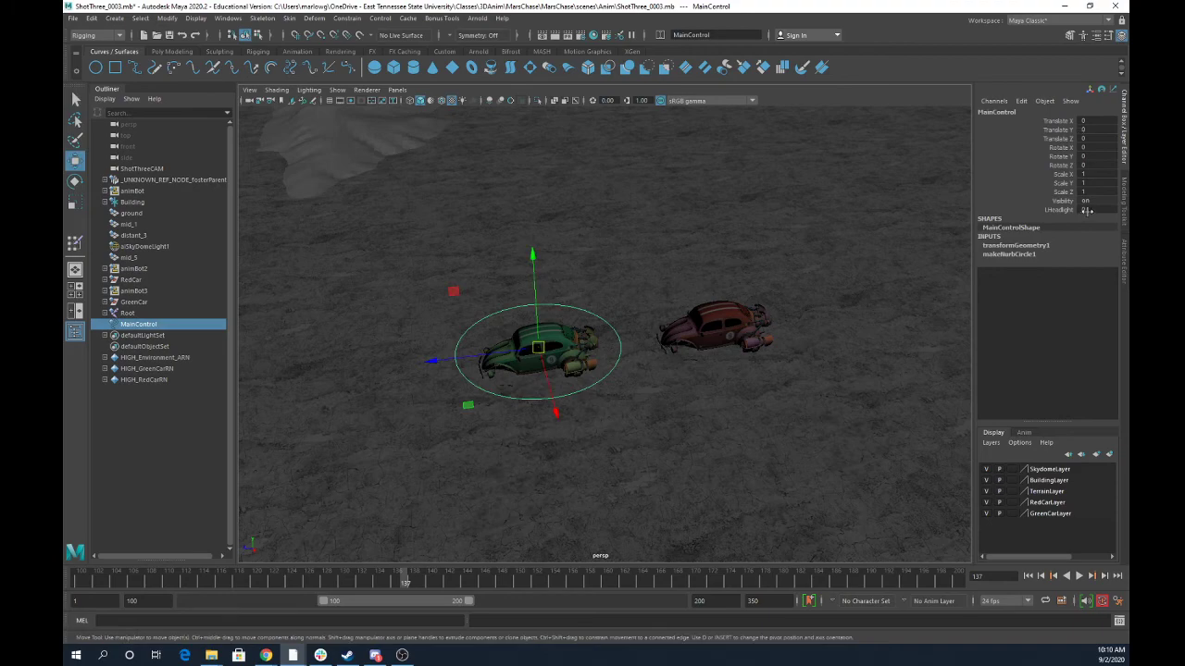
pyautogui.keyDown('alt'); pyautogui.moveTo(549, 420); pyautogui.dragTo(590, 408); pyautogui.keyUp('alt')
pyautogui.keyDown('alt'); pyautogui.moveTo(680, 387); pyautogui.dragTo(602, 455, button='middle'); pyautogui.keyUp('alt')
pyautogui.keyDown('alt'); pyautogui.moveTo(601, 458); pyautogui.dragTo(620, 369); pyautogui.keyUp('alt')
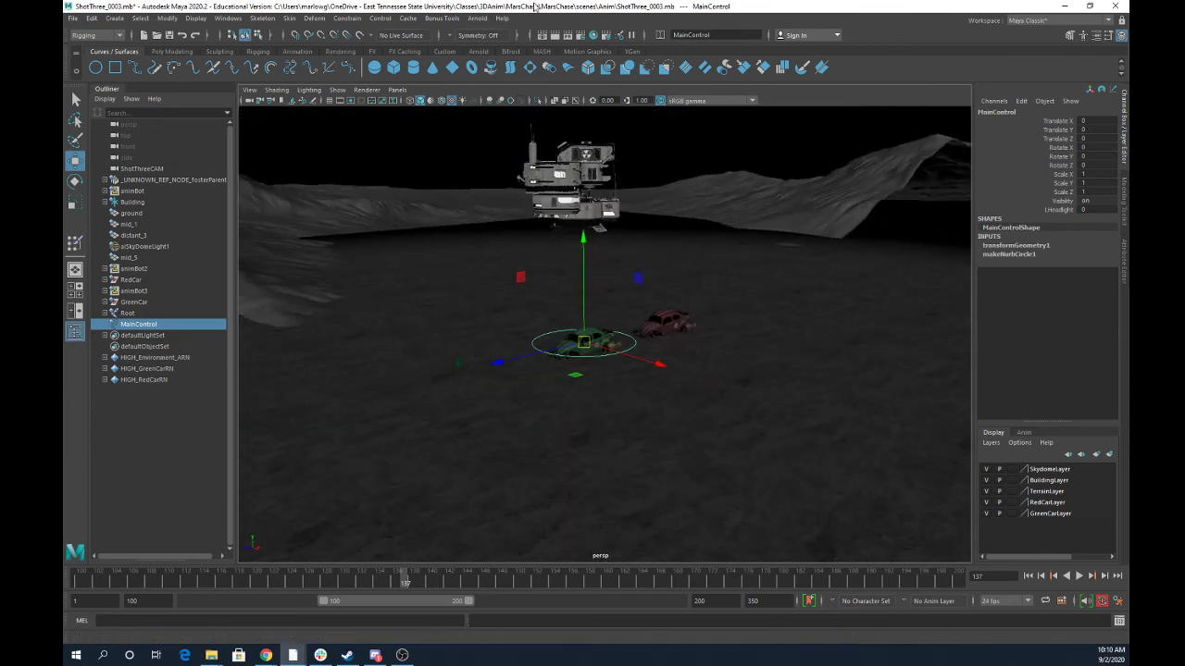
pyautogui.click(72, 17)
pyautogui.click(108, 285)
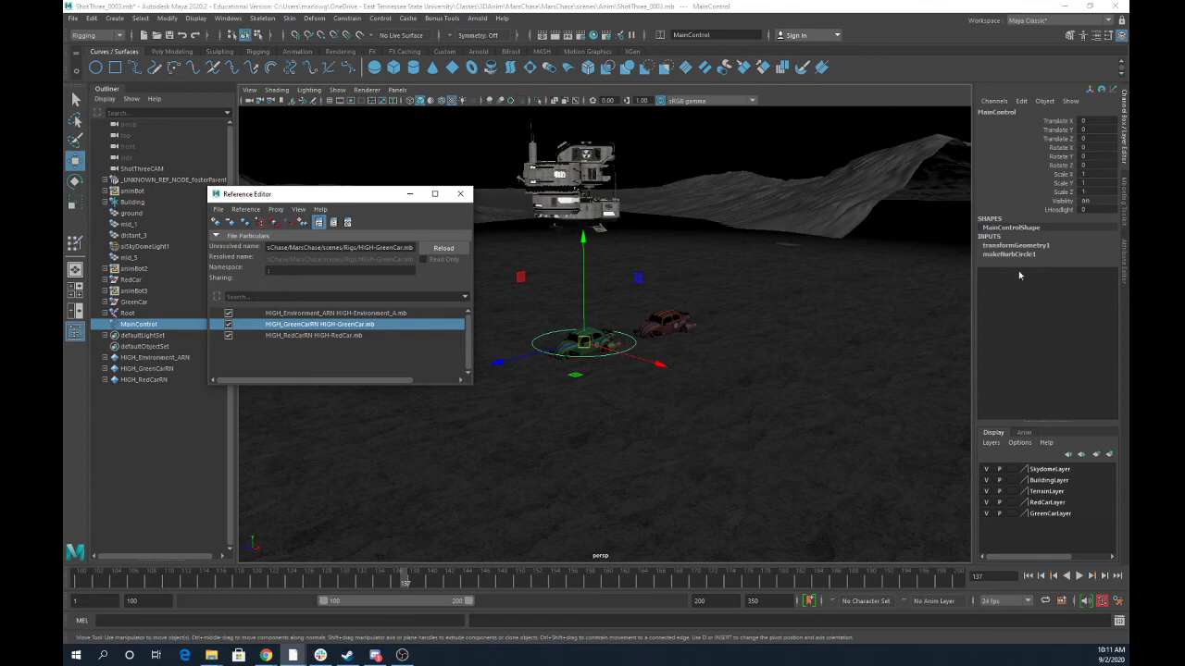
# Animate MainControl along Z, keying Translate Z at about -241 on frame 137 and about 37 on frame 174
pyautogui.moveTo(515, 359); pyautogui.dragTo(933, 243)
pyautogui.press('s')
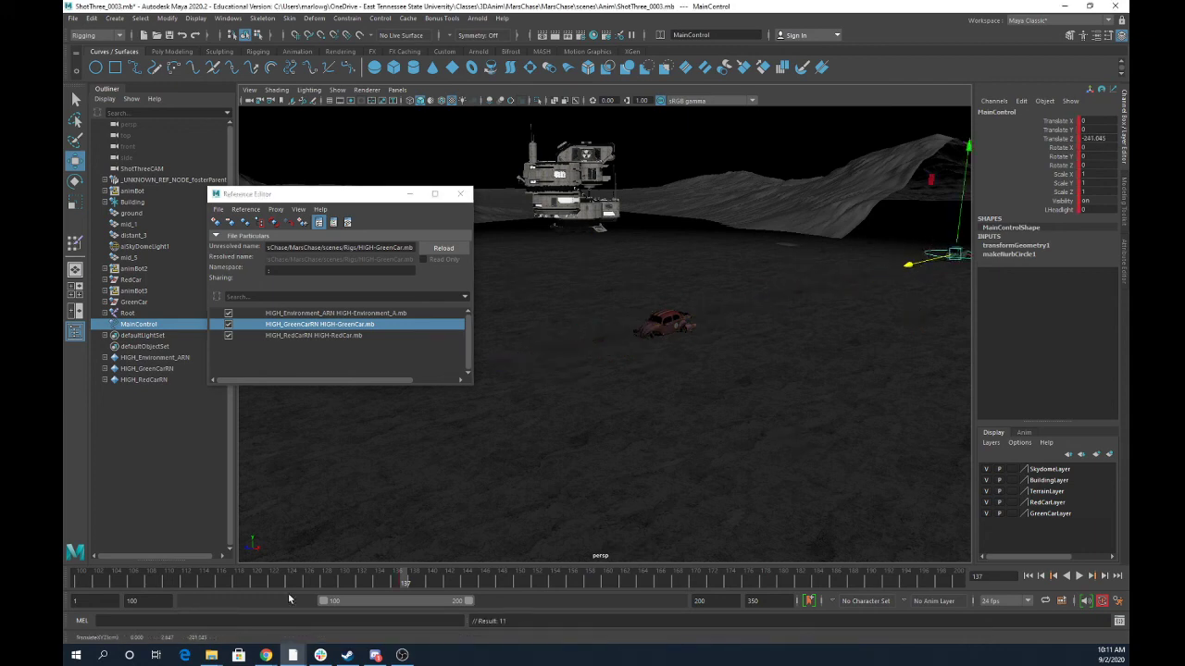
pyautogui.moveTo(408, 584); pyautogui.dragTo(729, 579)
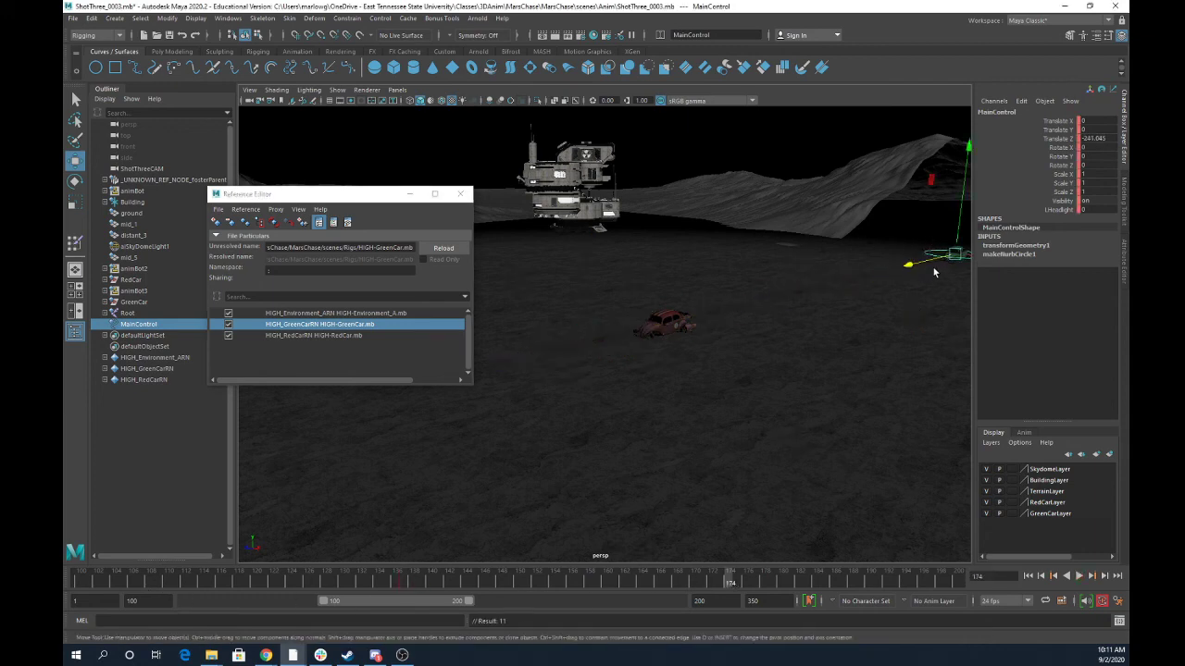
pyautogui.moveTo(923, 264); pyautogui.dragTo(318, 437)
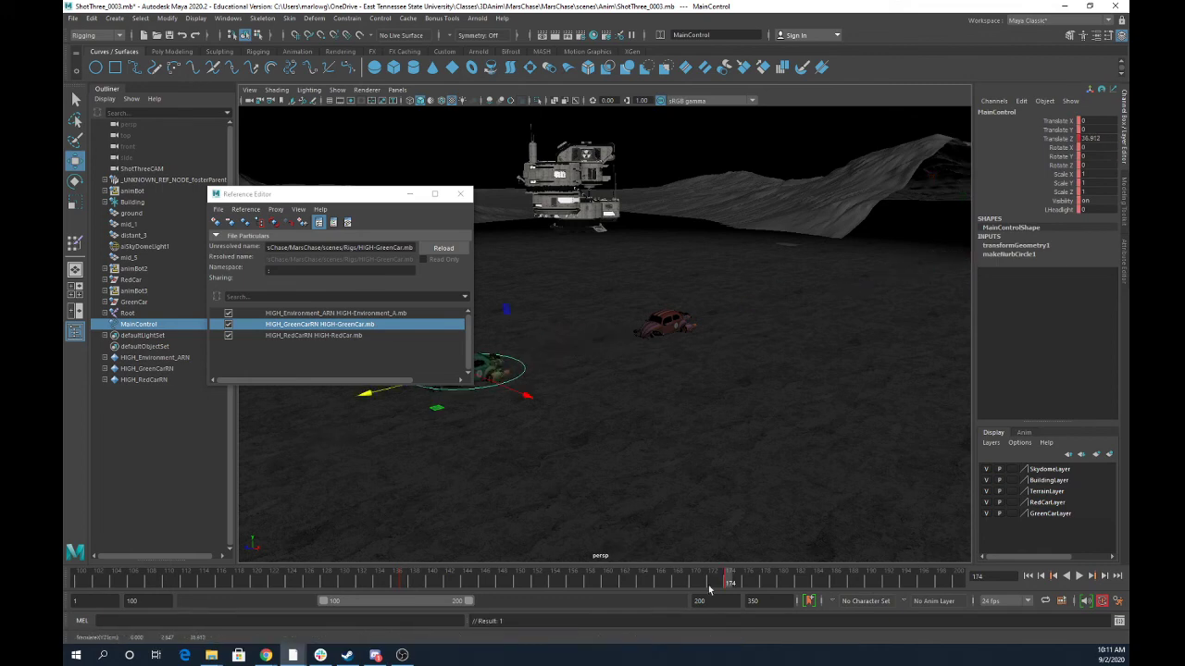
# Go to frame 167, try varying the LHeadlight value on MainControl in the shot, and undo the change
pyautogui.moveTo(730, 581); pyautogui.dragTo(661, 562)
pyautogui.click(1061, 210)
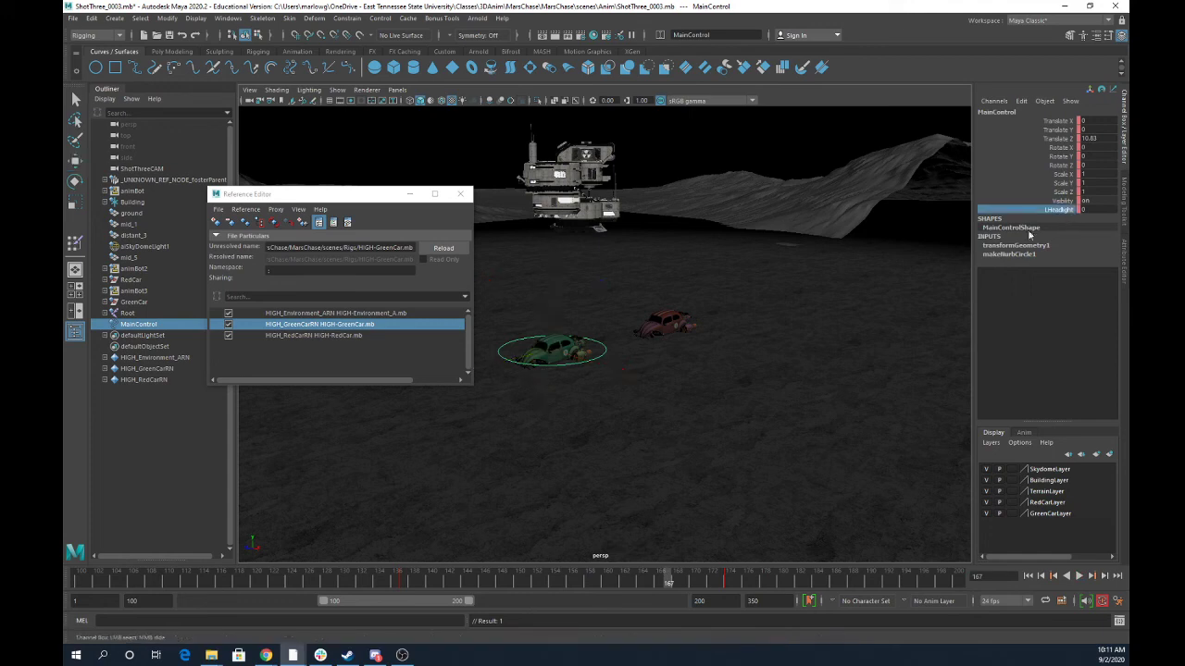
pyautogui.moveTo(600, 359); pyautogui.dragTo(710, 380, button='middle')
pyautogui.hotkey('ctrl', 'z')
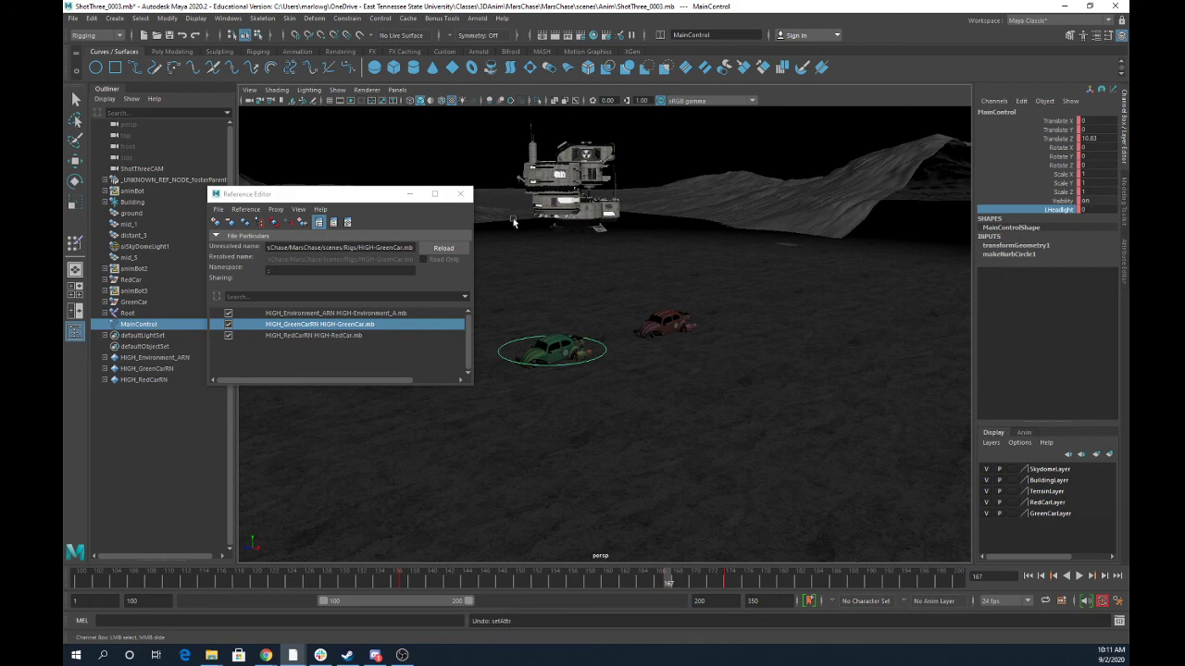